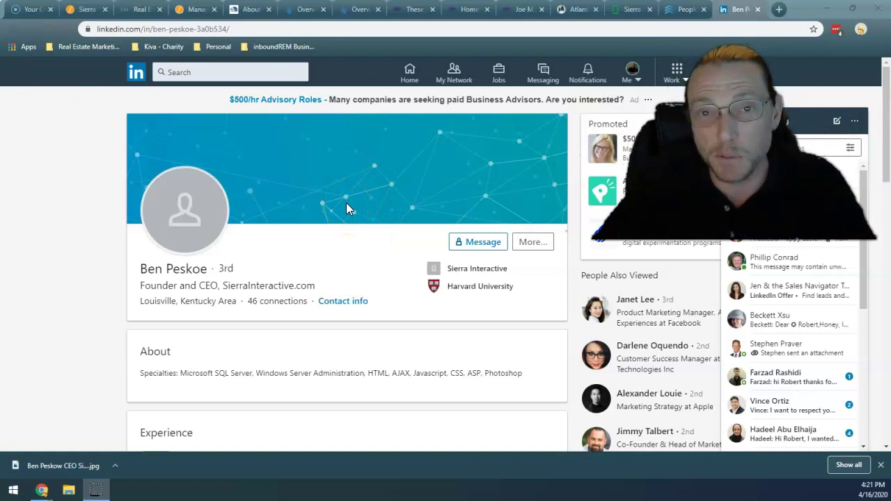
Step: Look at the East Side pool homes blog post, and return to the Sierra Interactive CEO's LinkedIn profile to read the About and Experience sections
left_click(413, 12)
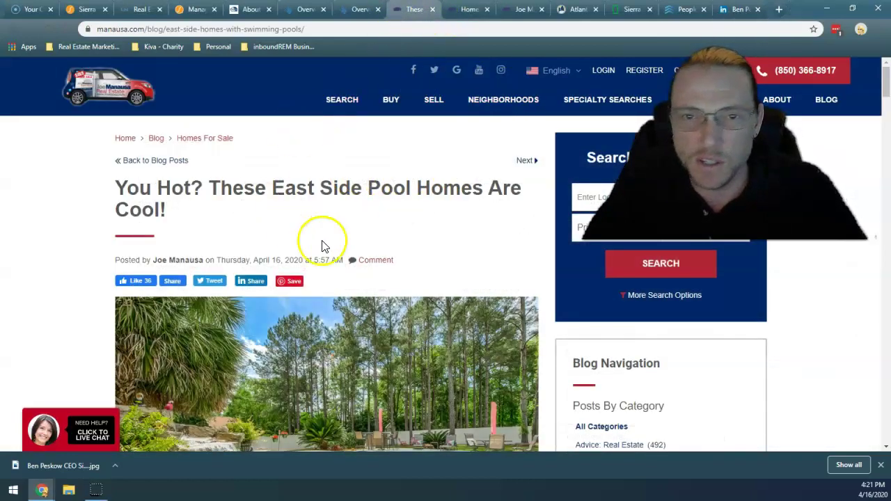
mouse_move(502, 100)
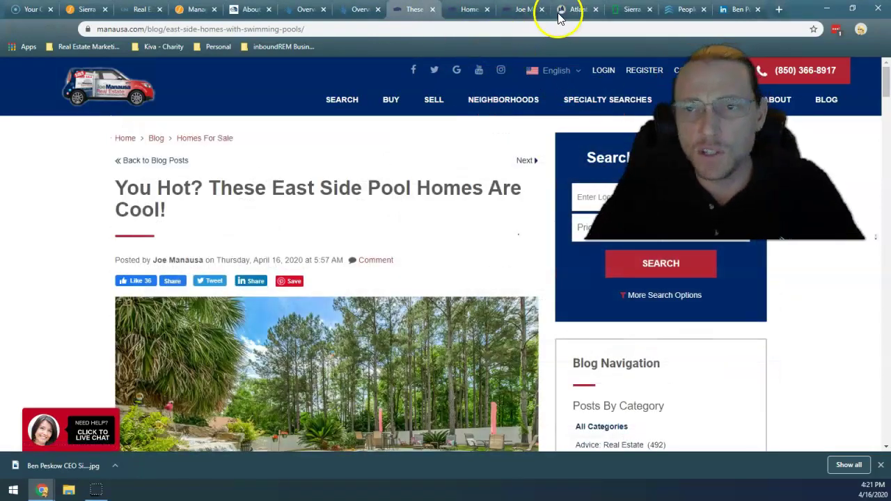
left_click(740, 9)
scroll(199, 318, "down", 2)
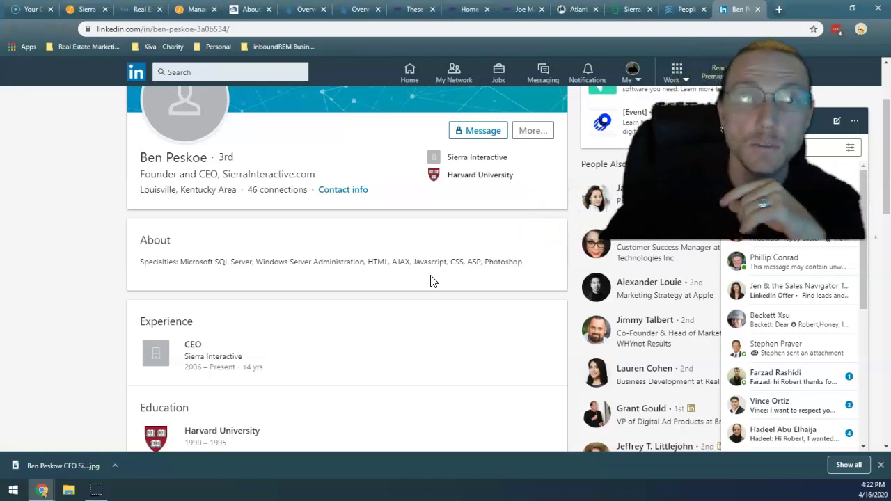
Step: Examine the Bobbin Neighborhoods community page, including its description, market statistics and property gallery
left_click(456, 9)
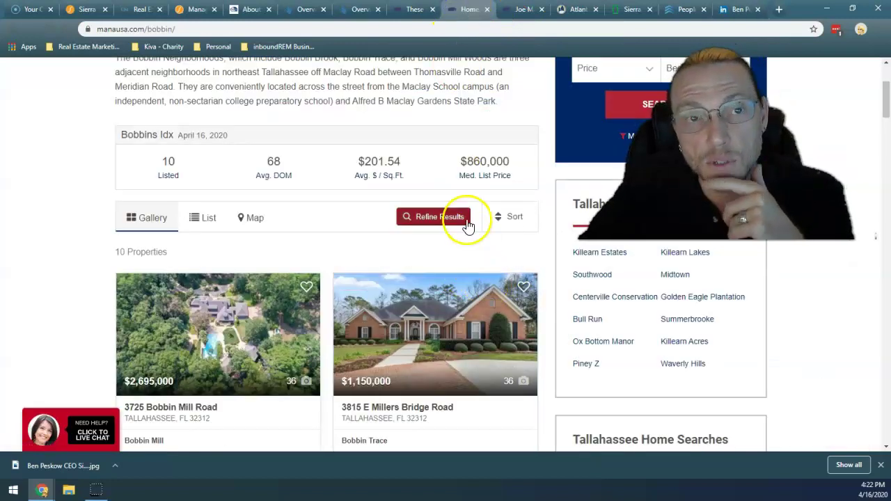
scroll(473, 230, "up", 1)
scroll(474, 229, "up", 2)
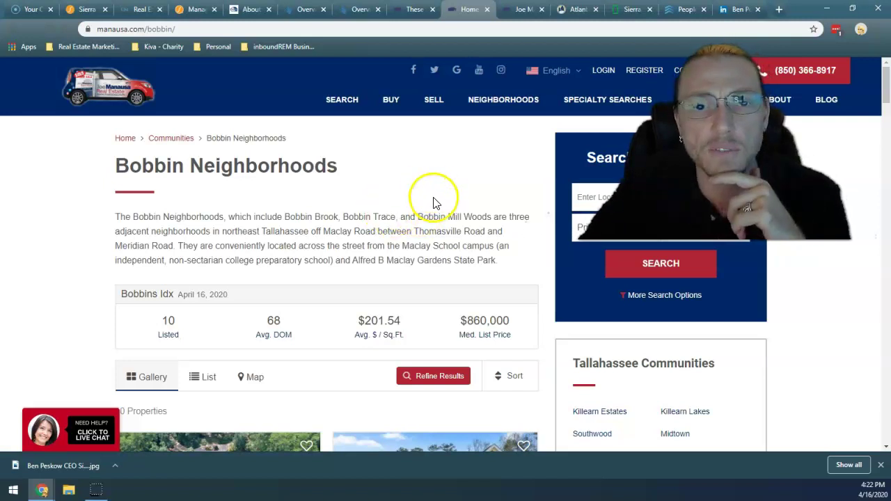
scroll(433, 202, "down", 2)
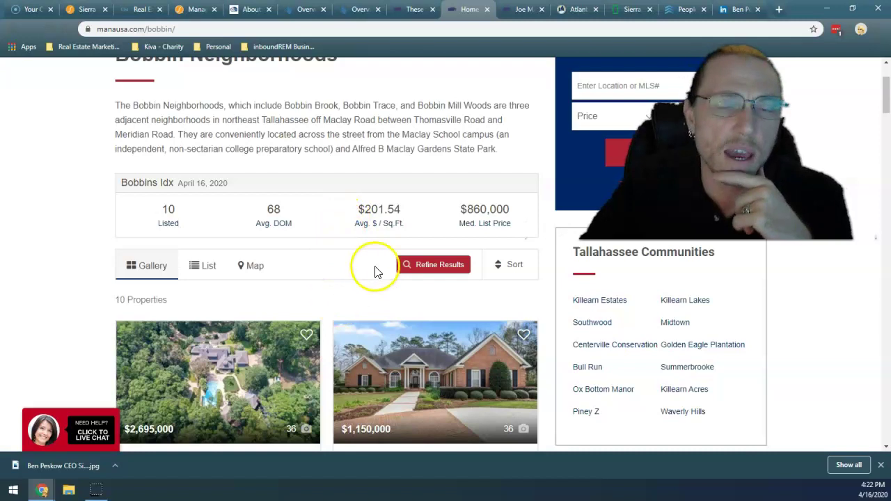
scroll(387, 248, "up", 2)
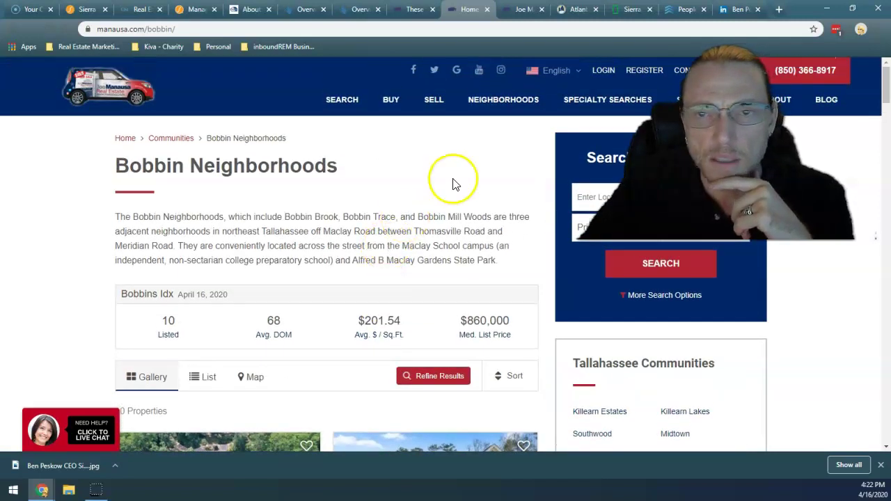
mouse_move(510, 108)
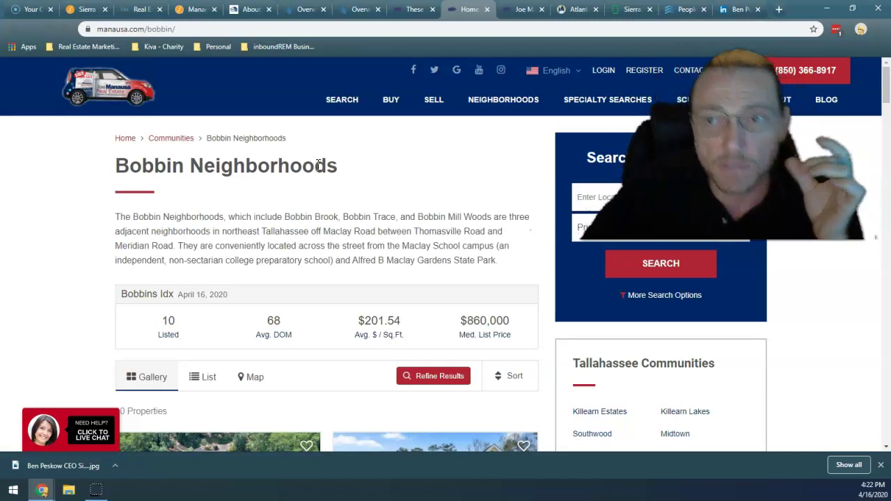
scroll(339, 189, "down", 1)
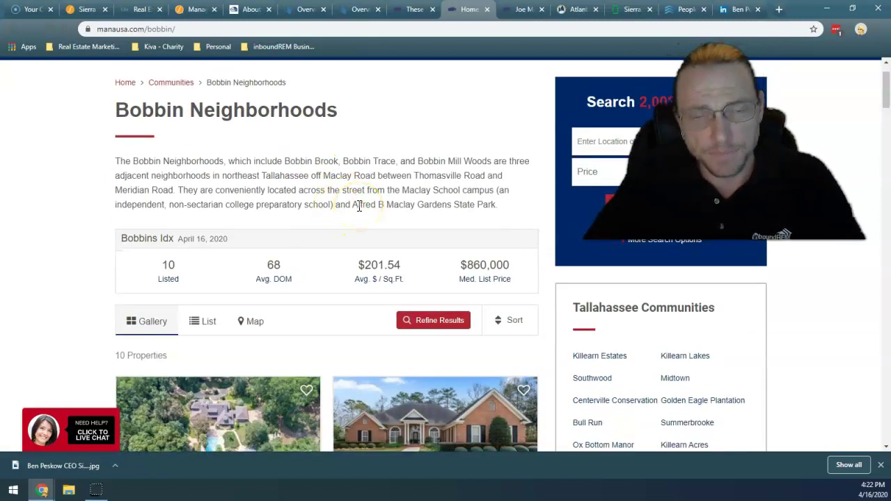
scroll(396, 205, "up", 1)
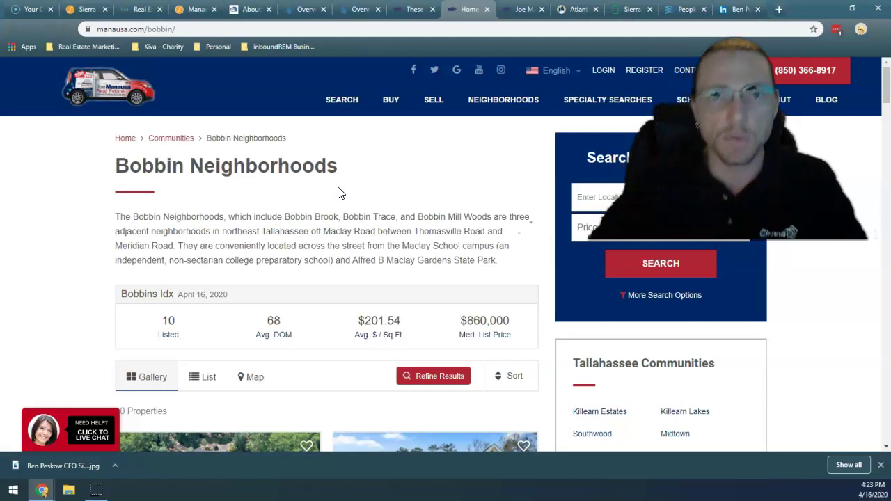
left_click(358, 11)
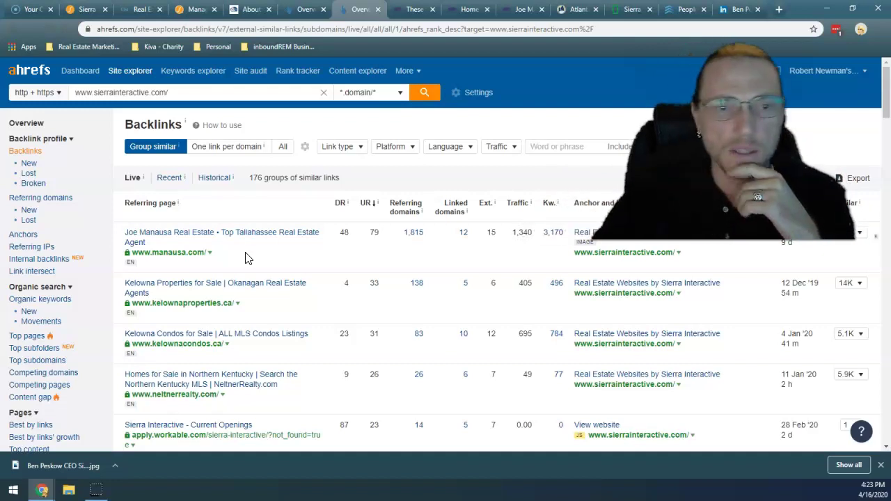
scroll(258, 219, "down", 2)
scroll(209, 251, "up", 2)
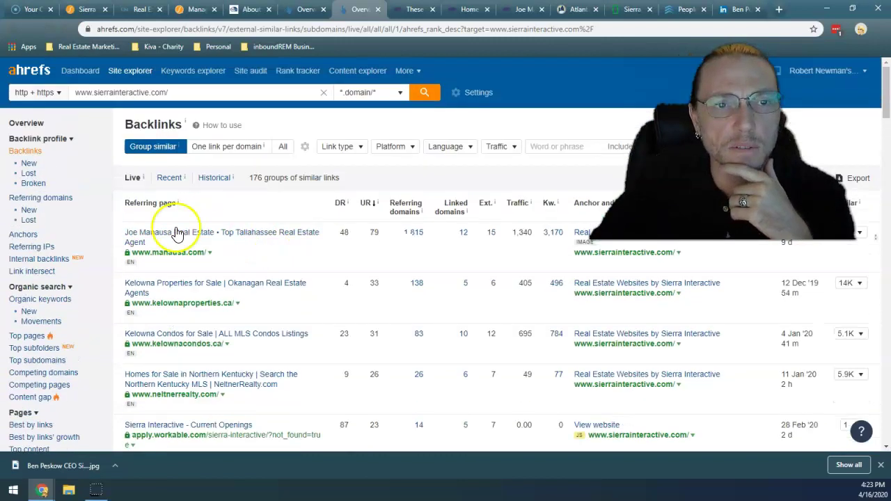
scroll(279, 266, "down", 2)
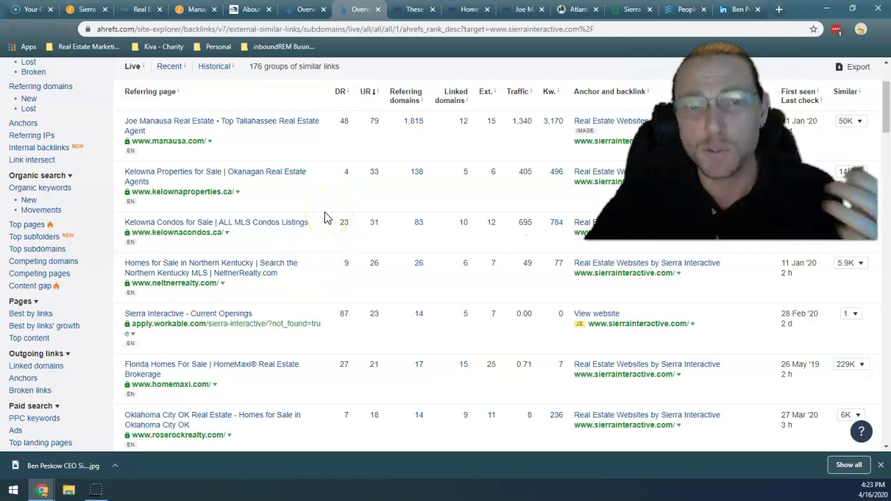
scroll(338, 195, "down", 2)
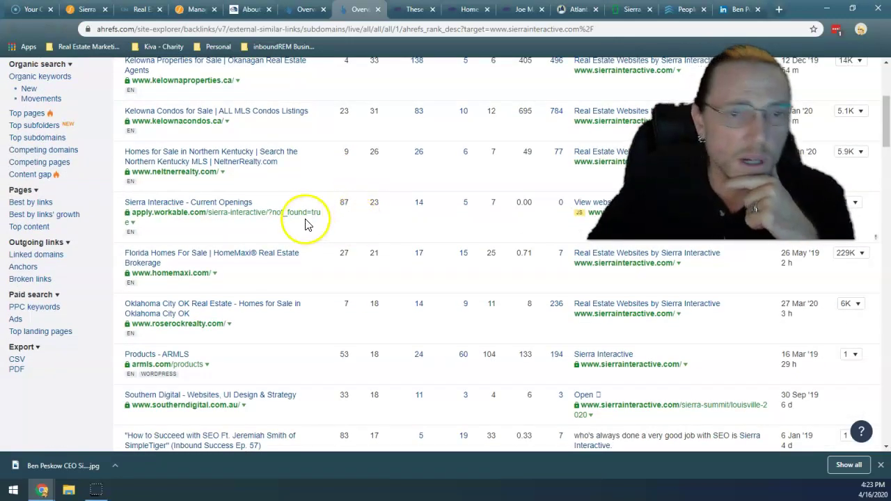
scroll(320, 216, "down", 1)
scroll(332, 221, "up", 4)
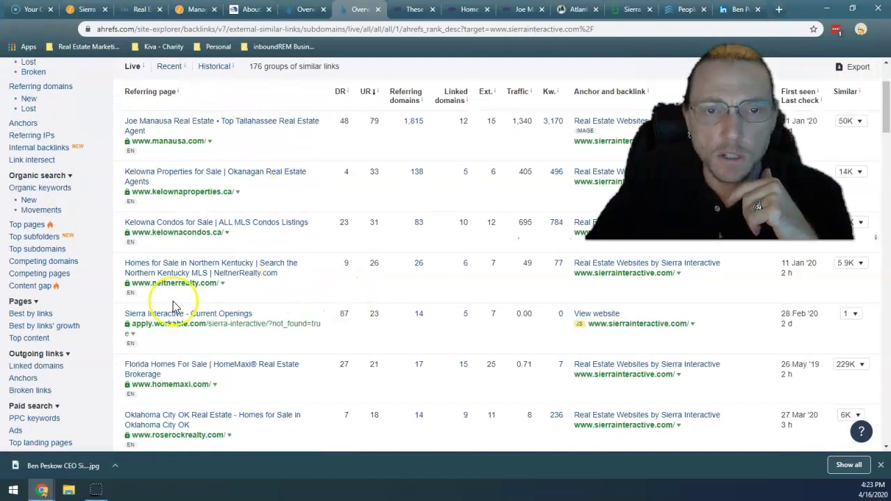
scroll(376, 192, "down", 1)
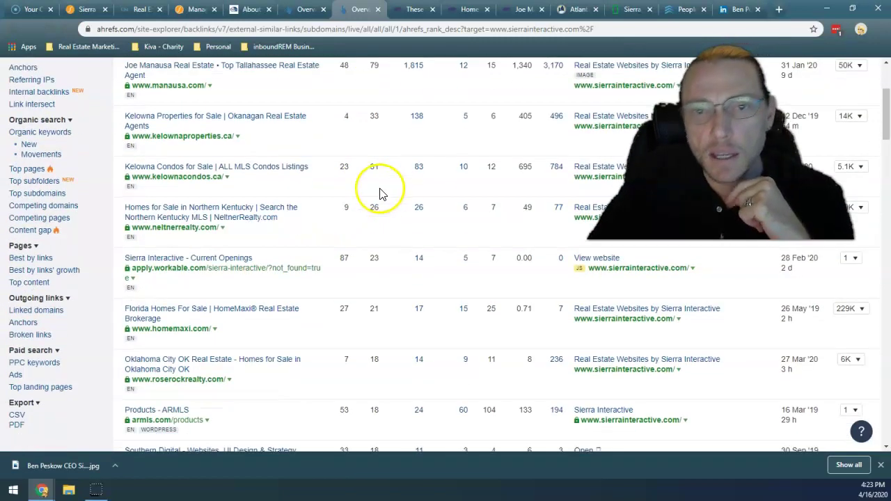
scroll(387, 230, "up", 2)
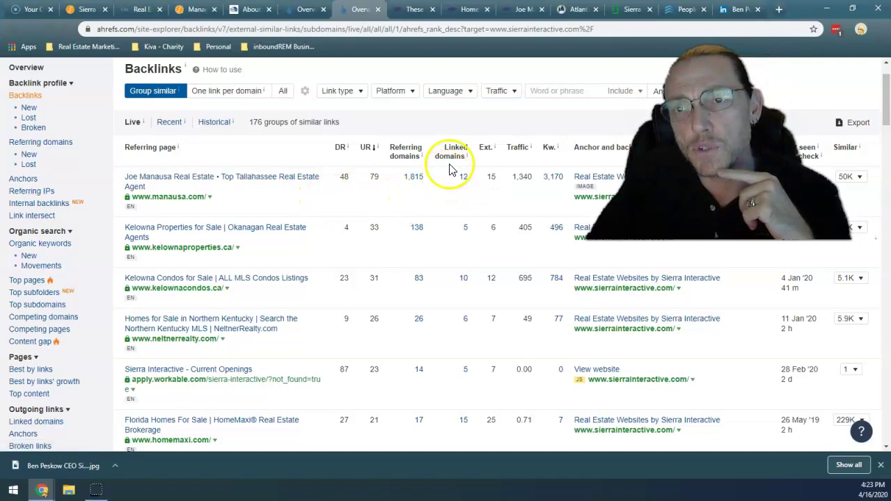
scroll(463, 154, "down", 2)
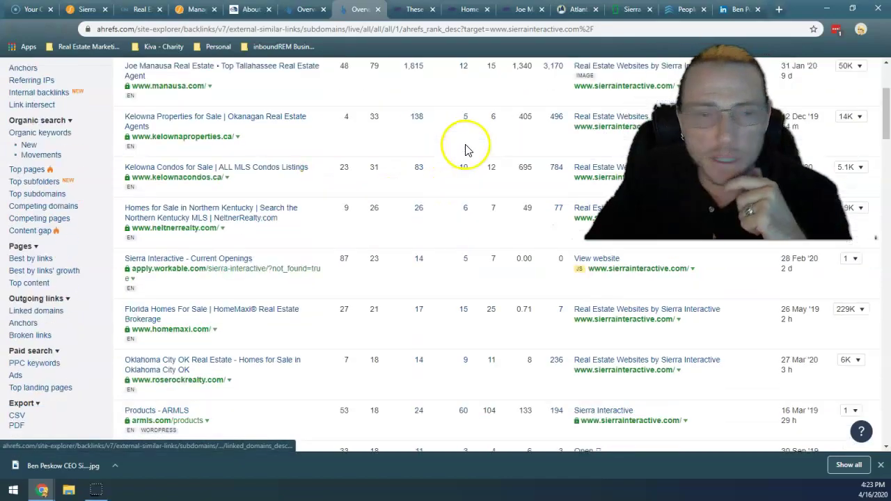
Step: Go to page 4 of the backlinks results and review the lowest-rated referring pages
scroll(467, 150, "down", 15)
scroll(465, 149, "down", 12)
left_click(276, 301)
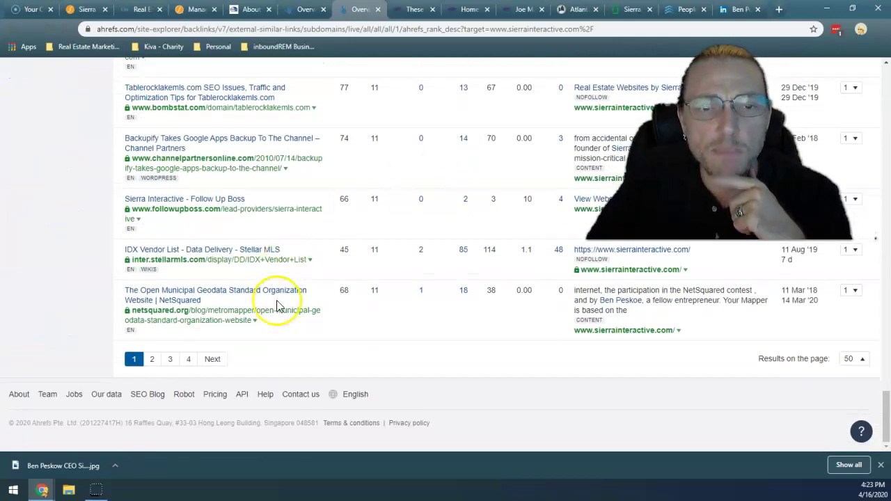
left_click(188, 358)
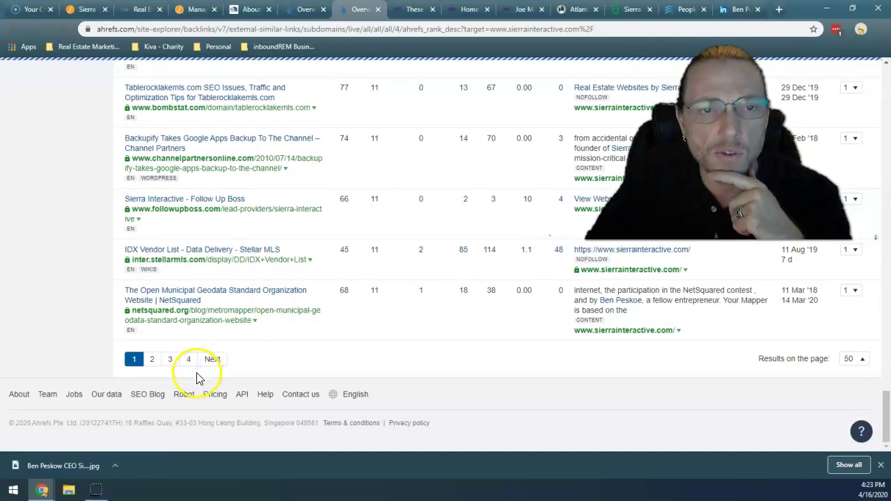
scroll(249, 298, "down", 10)
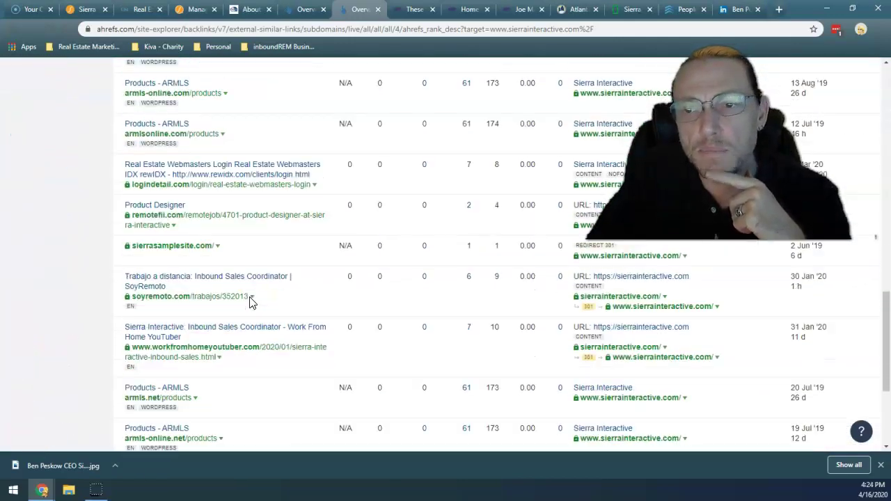
scroll(250, 301, "down", 3)
scroll(394, 227, "up", 8)
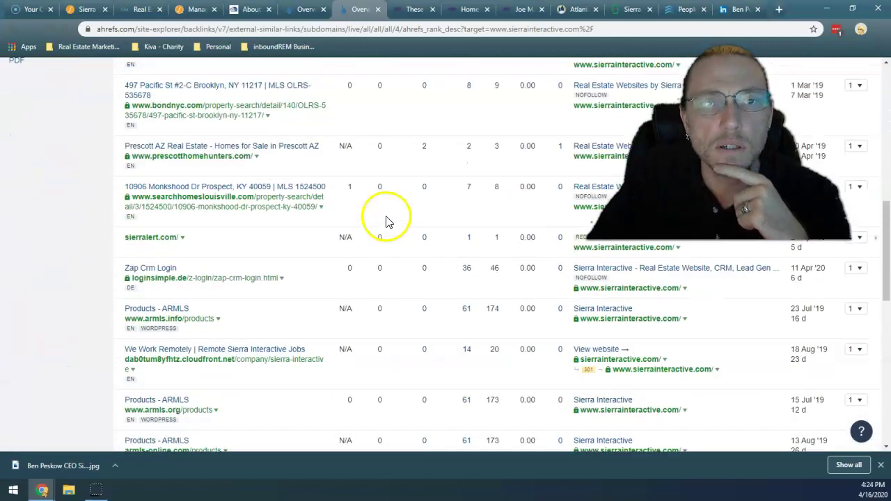
scroll(386, 208, "up", 10)
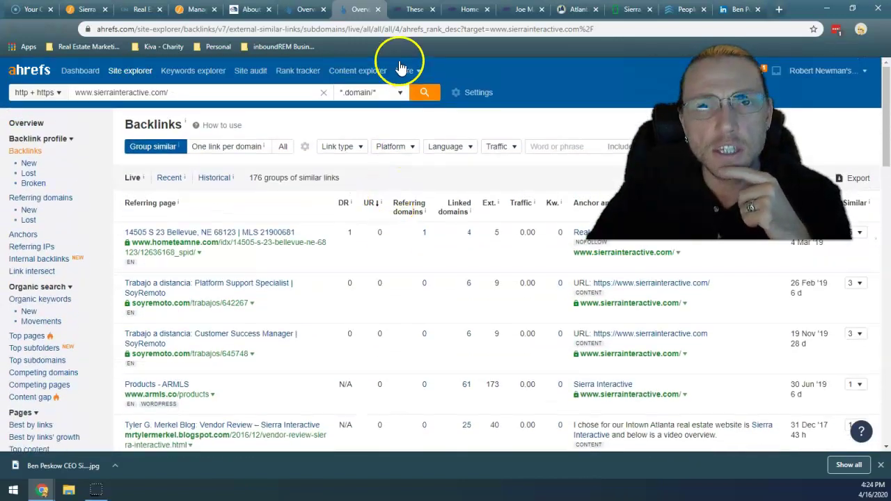
Step: Revisit the East Side pool homes blog post and the Bobbin Neighborhoods page
left_click(409, 10)
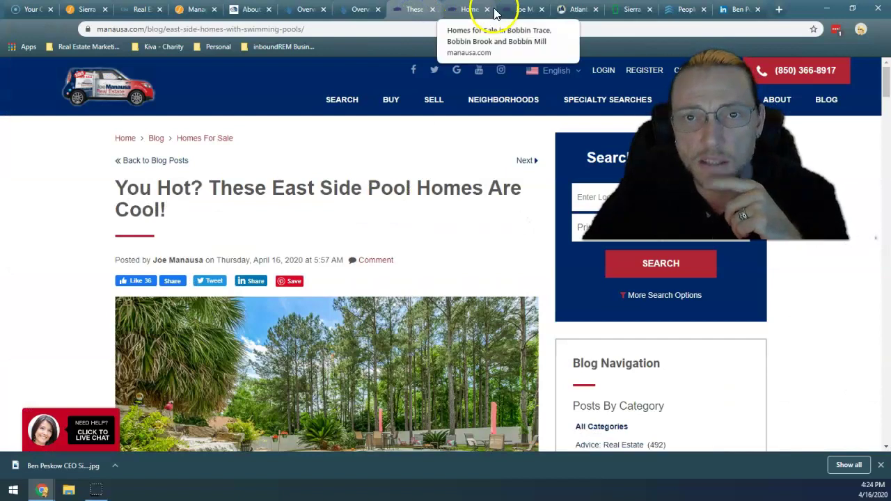
left_click(465, 9)
mouse_move(471, 104)
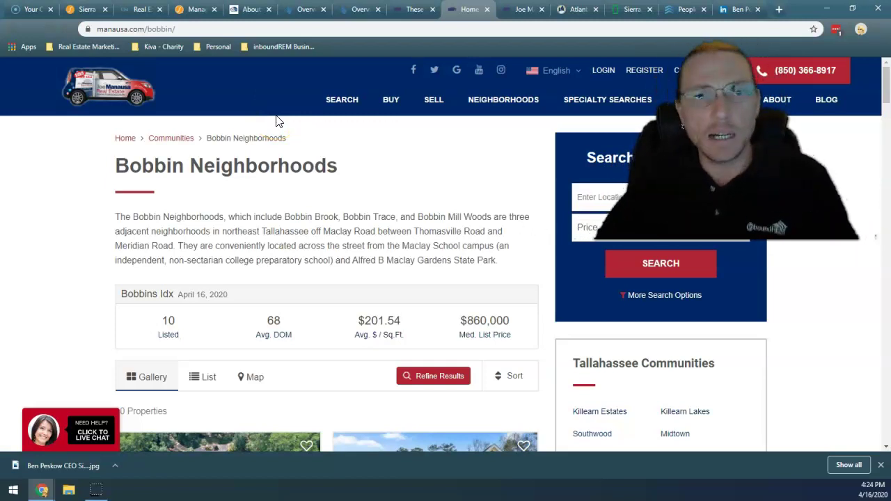
Step: Open the Sierra Interactive pricing page and compare the Pro Site and Premier Site plans
left_click(87, 14)
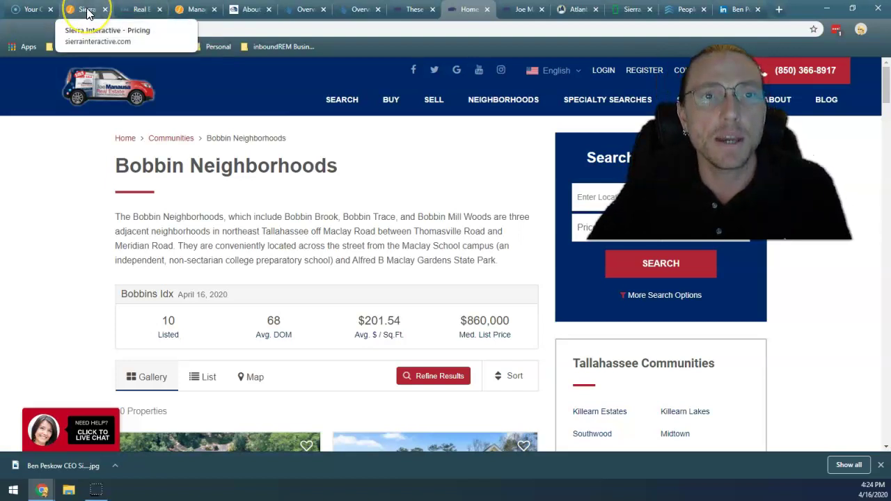
left_click(87, 14)
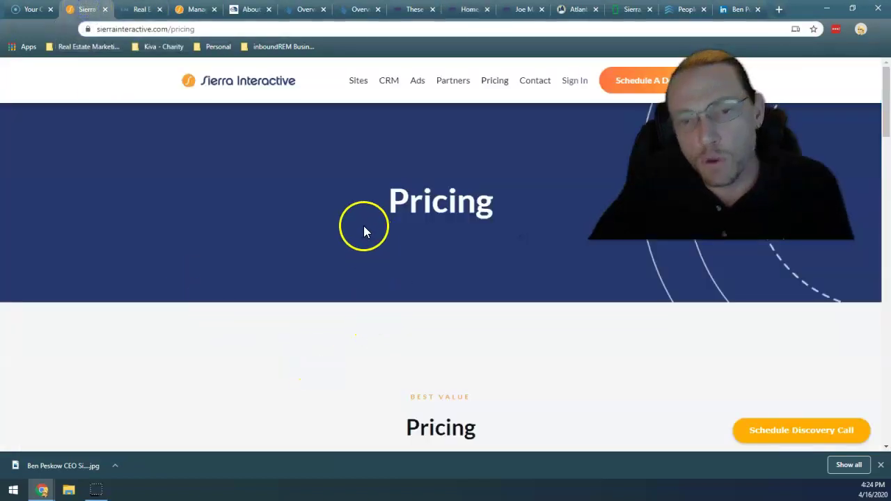
scroll(364, 230, "down", 5)
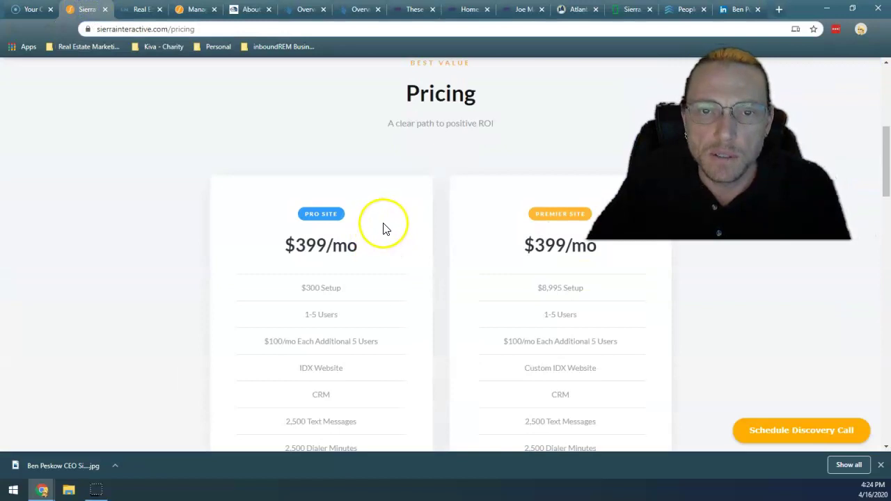
scroll(385, 228, "down", 1)
scroll(384, 229, "down", 2)
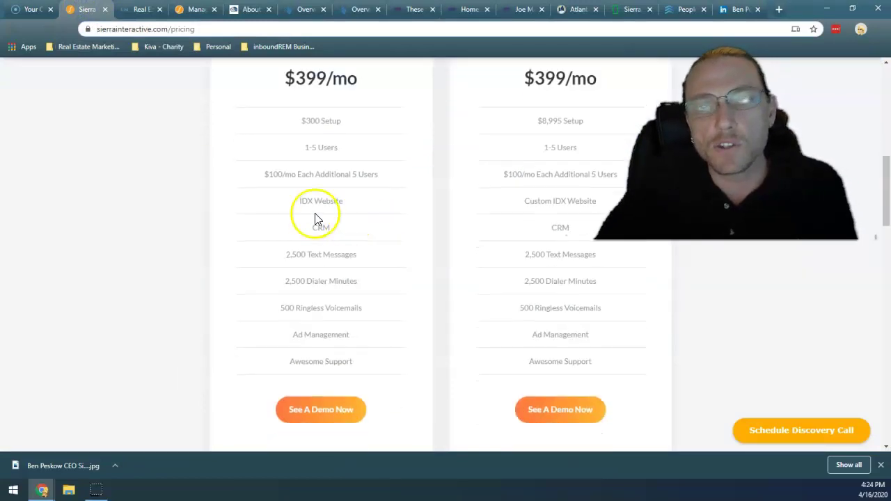
scroll(358, 153, "up", 1)
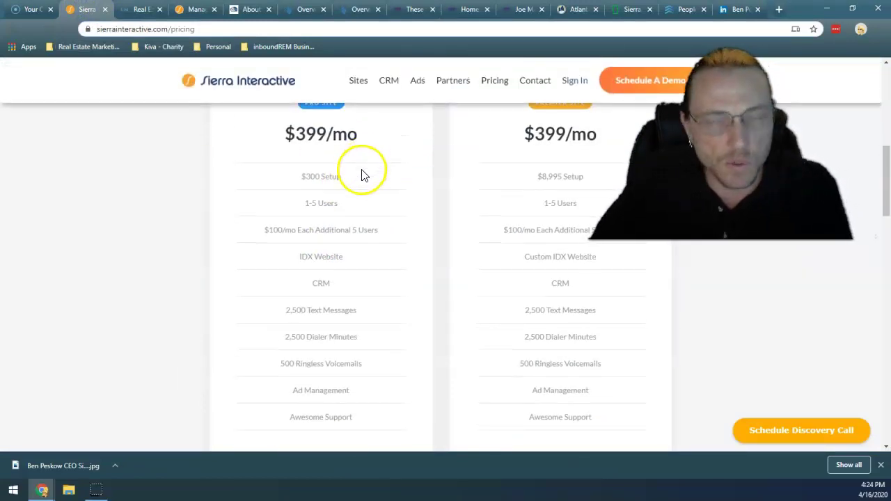
Step: Review the Panama City Beach agent website's homepage with its property search and featured listings, and return to the Sierra Interactive pricing plans
left_click(137, 10)
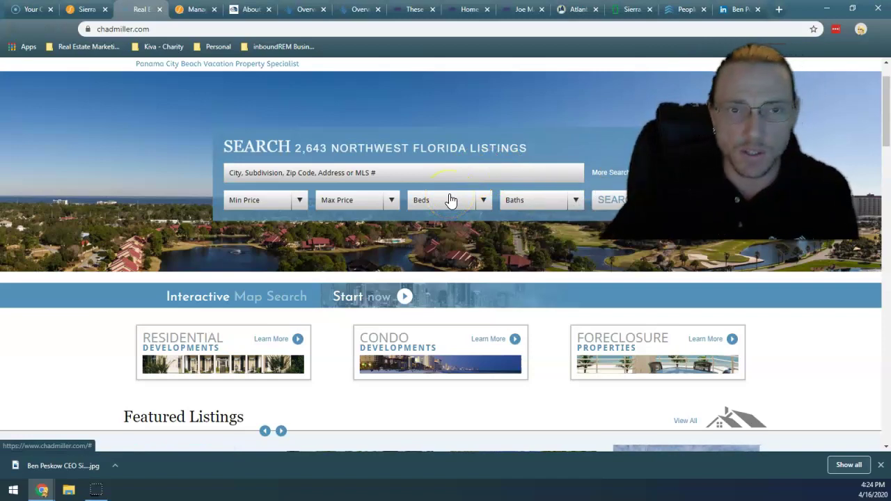
scroll(468, 200, "down", 5)
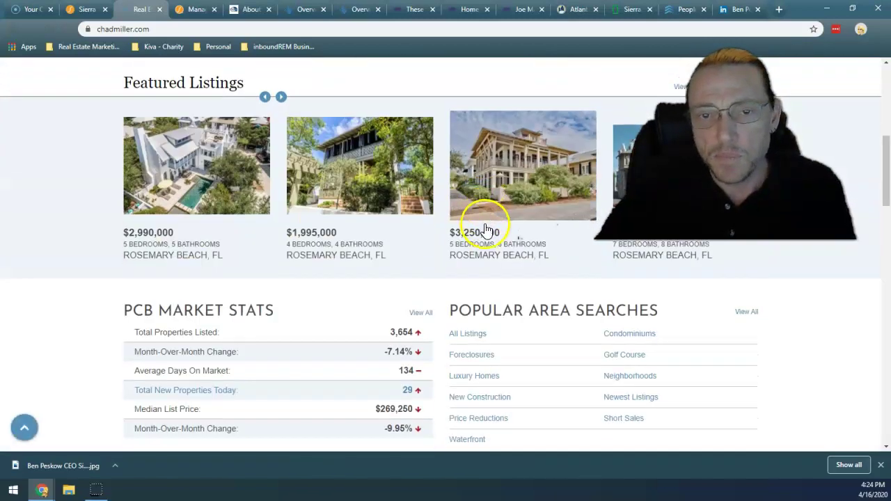
scroll(486, 216, "down", 2)
scroll(404, 282, "up", 6)
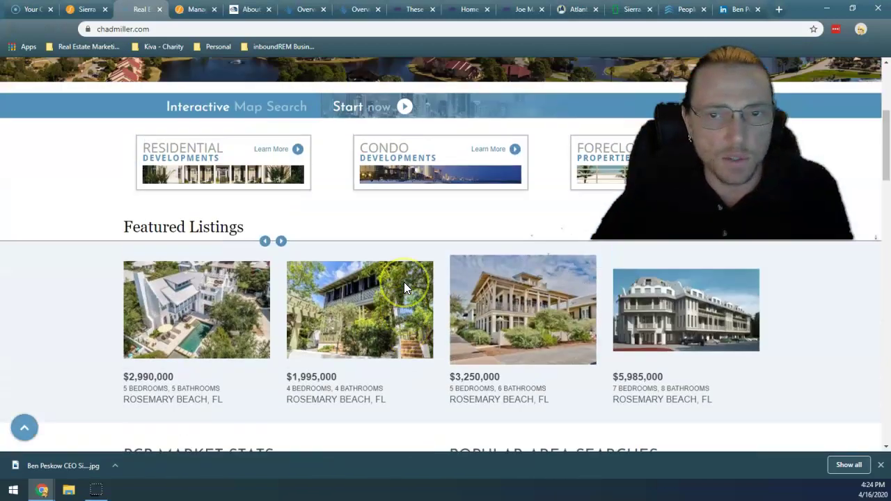
scroll(403, 282, "up", 1)
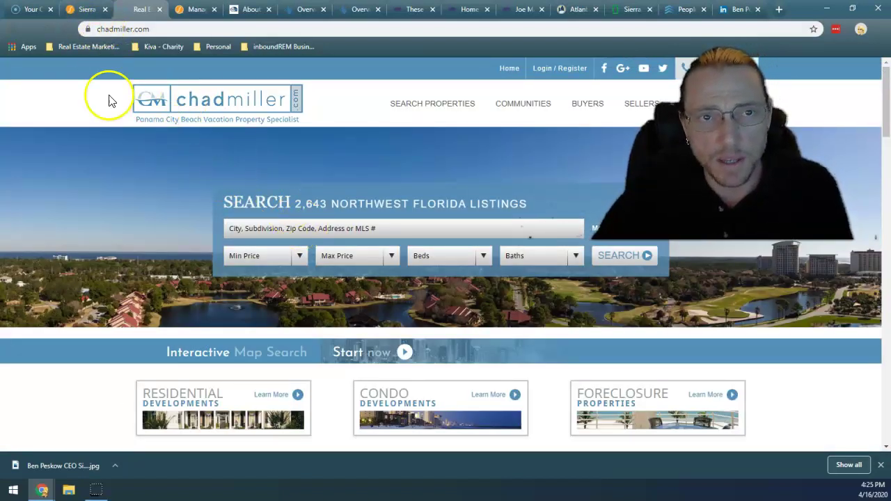
left_click(83, 9)
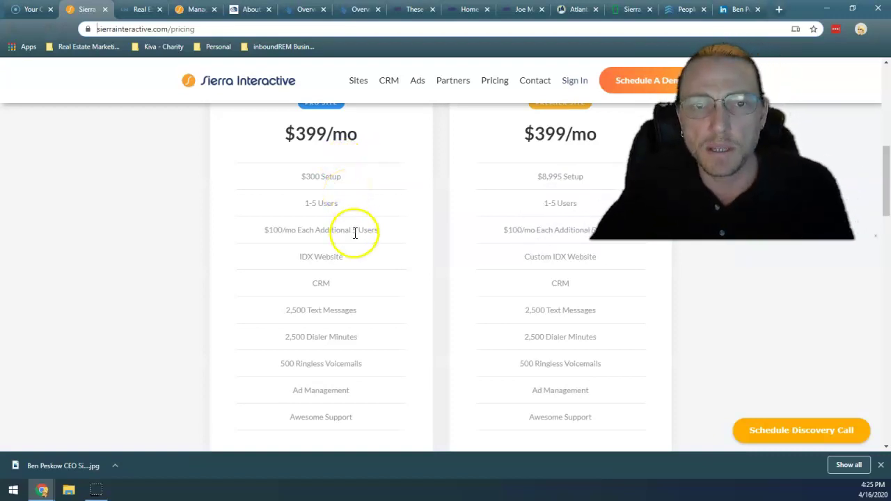
Step: Highlight the Pro Site plan's text messages, dialer minutes, ringless voicemails, ad management and support features one after another
scroll(354, 233, "up", 1)
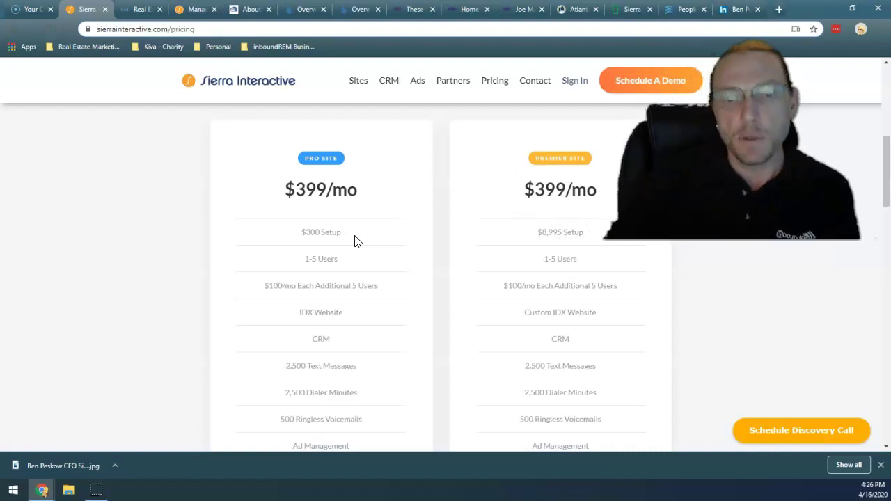
scroll(365, 221, "down", 1)
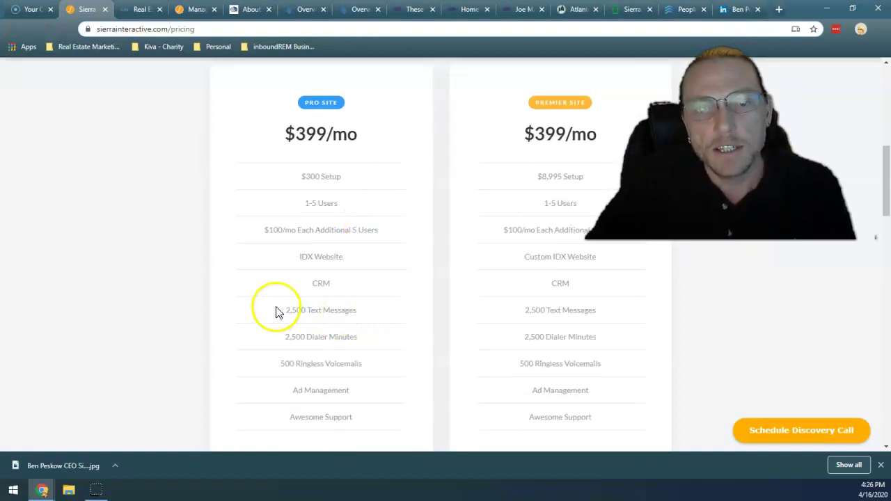
left_click_drag(284, 313, 369, 319)
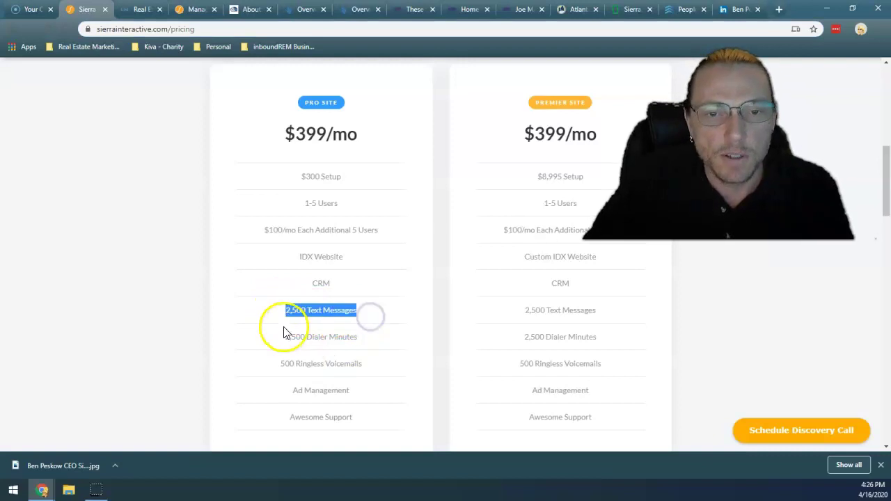
scroll(284, 332, "down", 2)
left_click_drag(286, 226, 360, 230)
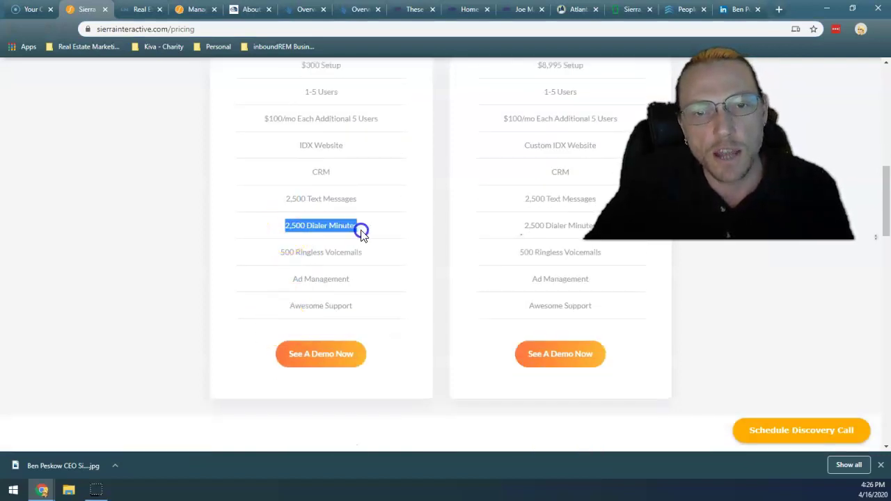
left_click_drag(268, 256, 361, 259)
left_click_drag(280, 281, 397, 290)
left_click_drag(320, 305, 393, 306)
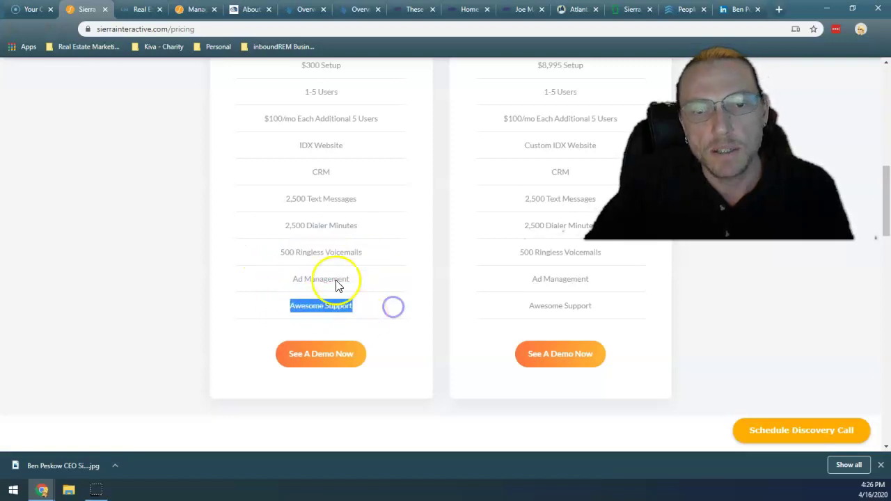
Step: Highlight the Pro Site plan's monthly price and review its included features alongside the Premier Site plan
scroll(337, 279, "up", 4)
left_click_drag(273, 255, 391, 244)
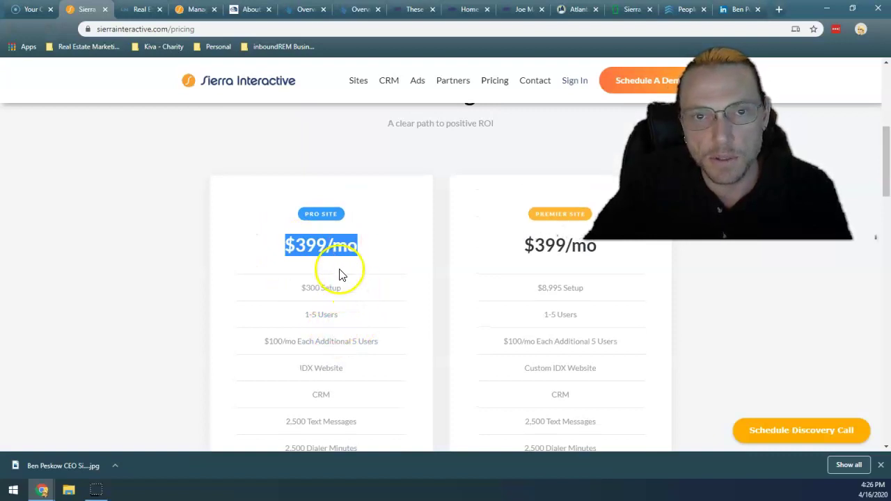
scroll(324, 284, "down", 2)
scroll(323, 342, "down", 3)
scroll(369, 282, "up", 1)
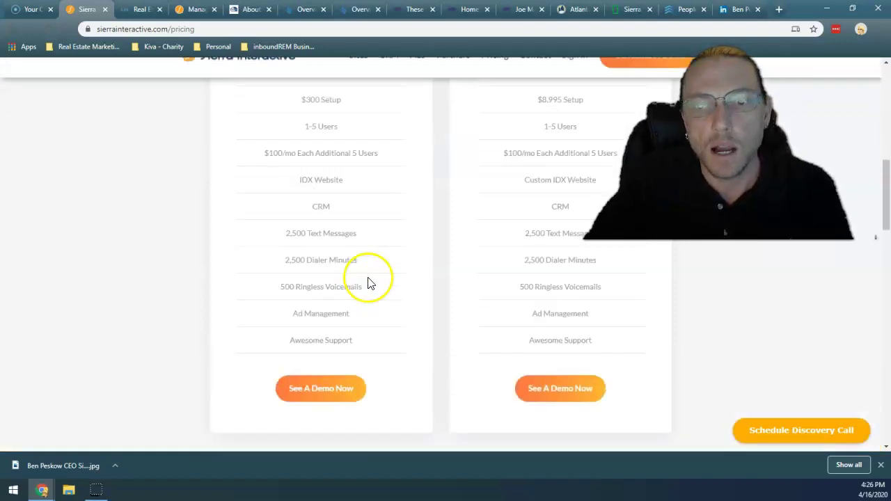
scroll(509, 192, "up", 3)
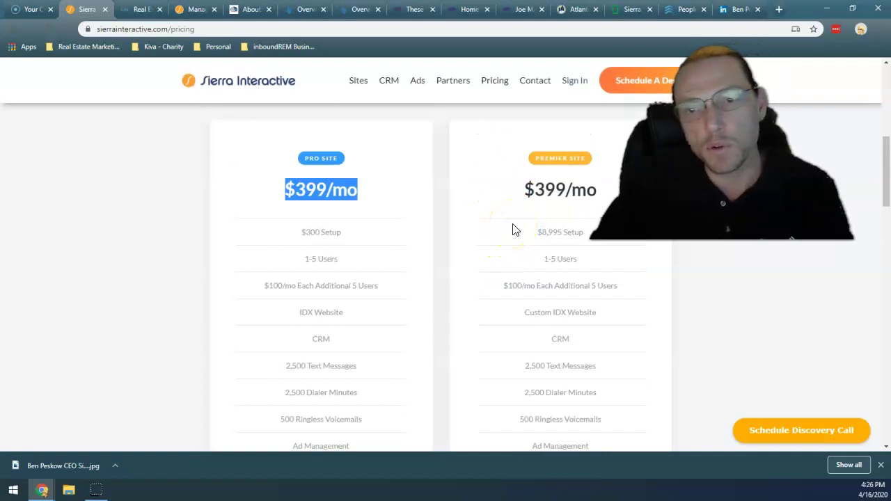
Step: Highlight the Premier Site plan's setup fee and its Custom IDX Website feature
left_click(525, 229)
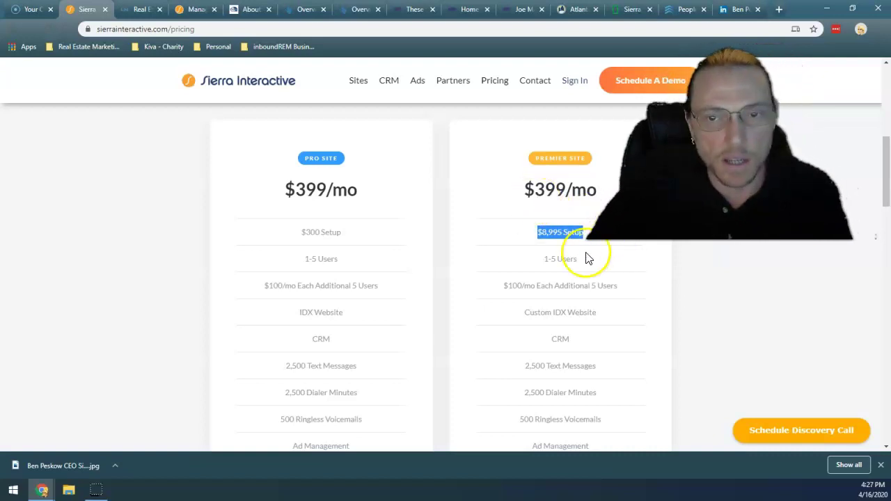
scroll(587, 258, "down", 1)
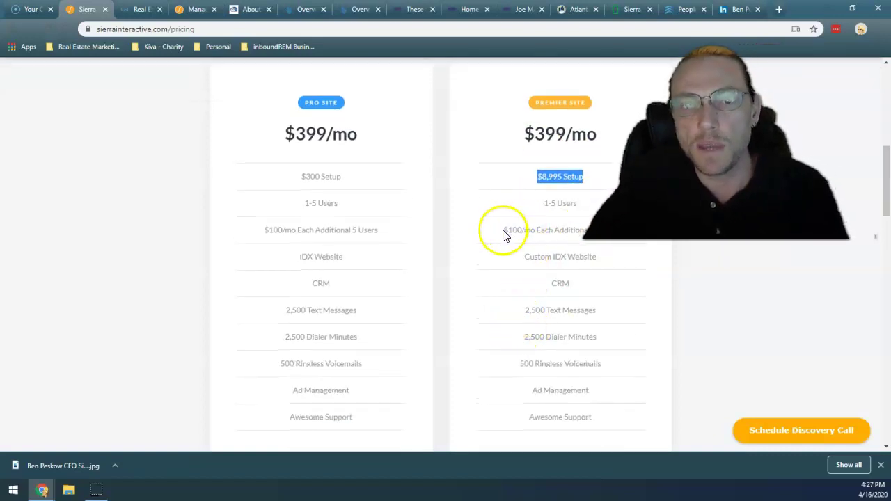
scroll(505, 234, "down", 2)
left_click_drag(524, 146, 610, 151)
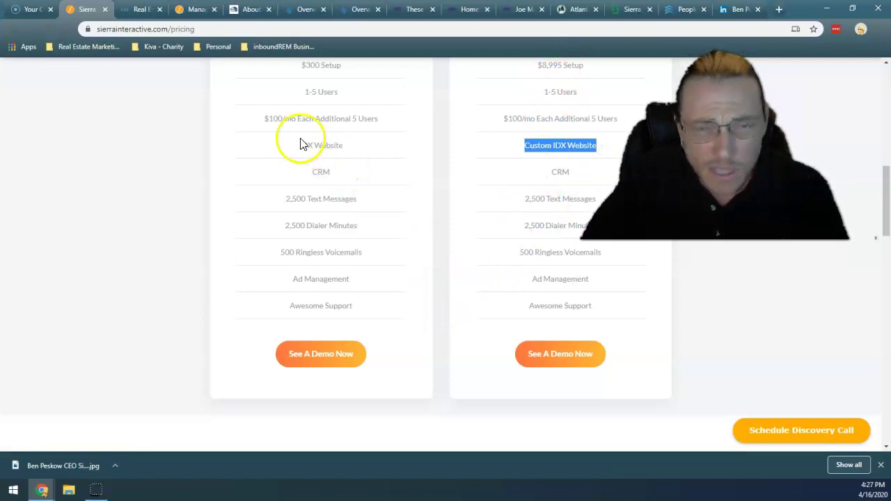
Step: Review the Tallahassee real estate site's homepage down to its neighborhood links, and open the Buckhead community page
left_click(522, 9)
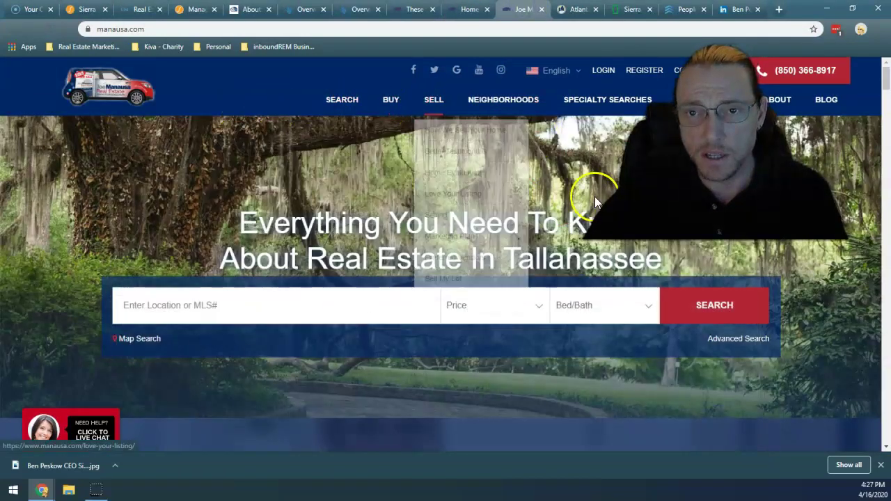
scroll(595, 201, "down", 10)
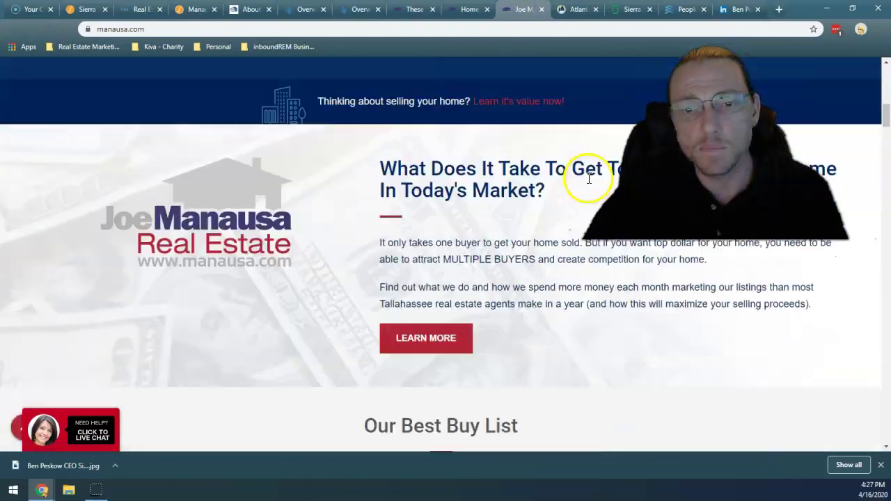
scroll(589, 178, "down", 8)
scroll(569, 193, "up", 6)
scroll(566, 193, "down", 12)
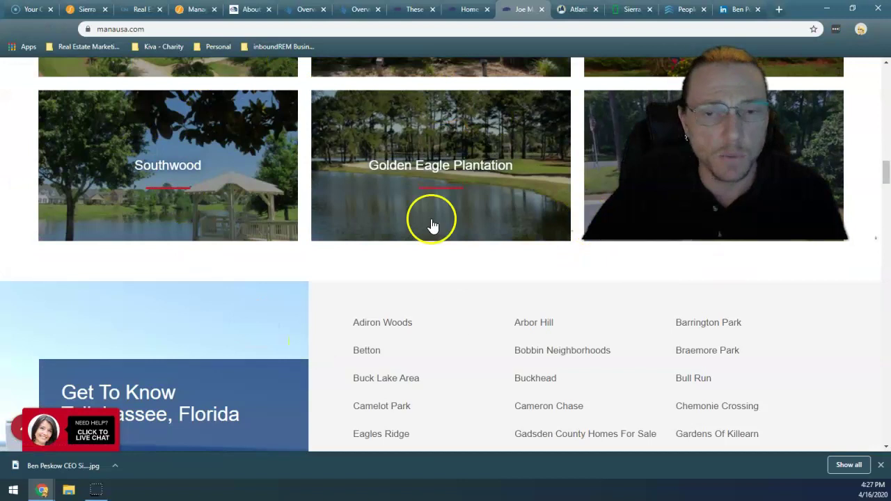
scroll(535, 290, "down", 2)
left_click(534, 268)
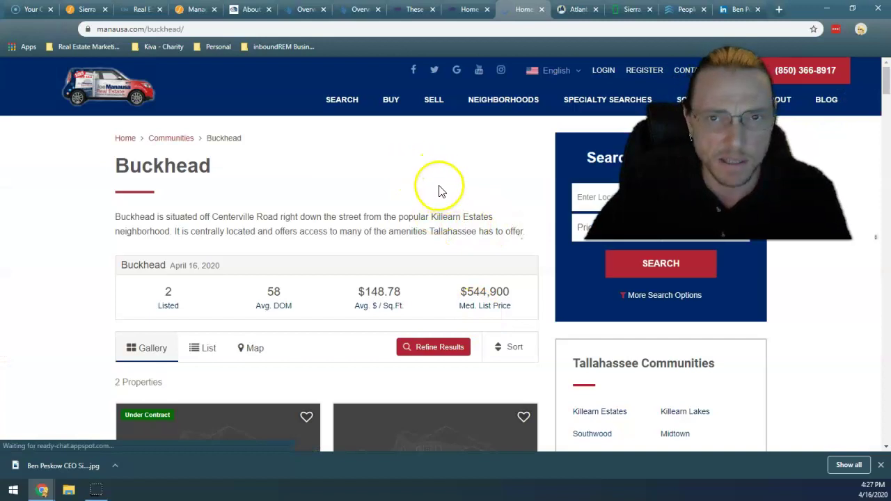
scroll(418, 216, "down", 2)
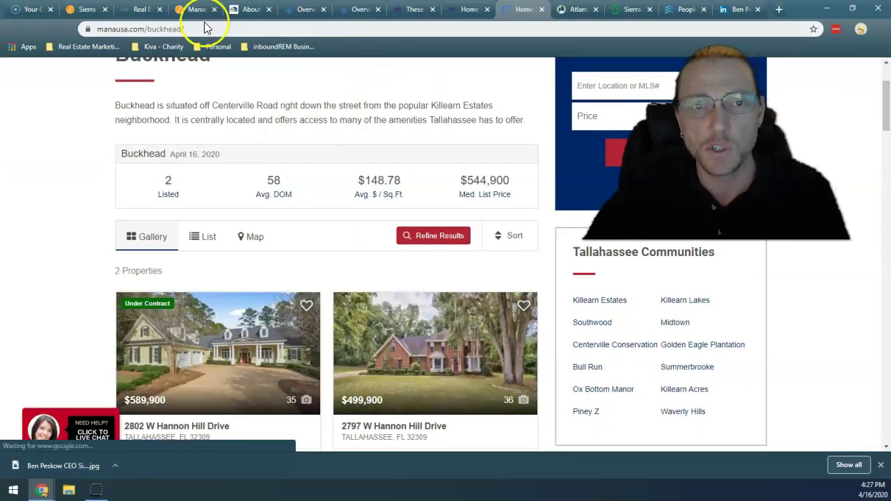
Step: Return to the Sierra Interactive pricing page and revisit the Pro Site and Premier Site plans
left_click(197, 10)
left_click(85, 10)
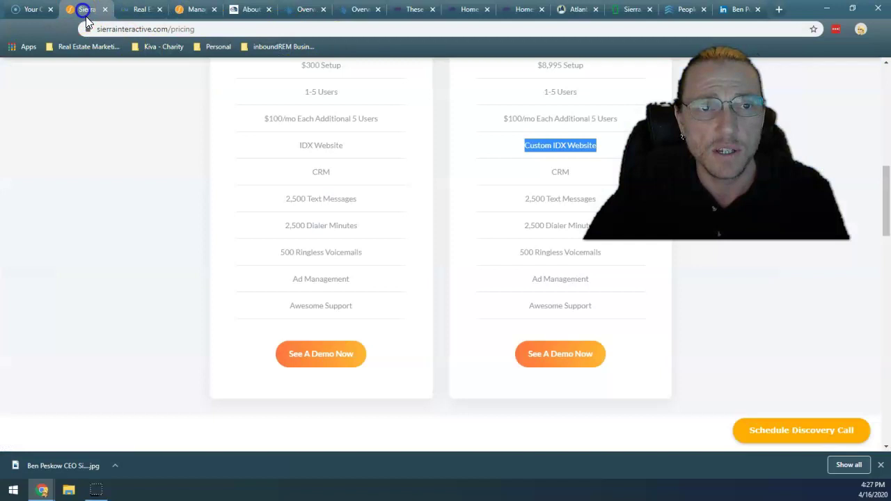
scroll(572, 221, "up", 2)
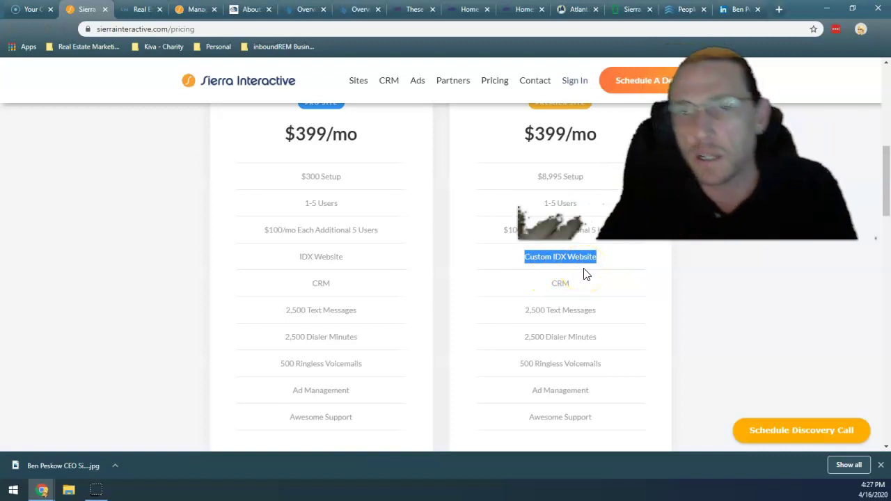
Step: Examine the Bobbin Neighborhoods page, including the site's Neighborhoods and Buy navigation options and the property listings
left_click(476, 17)
mouse_move(503, 99)
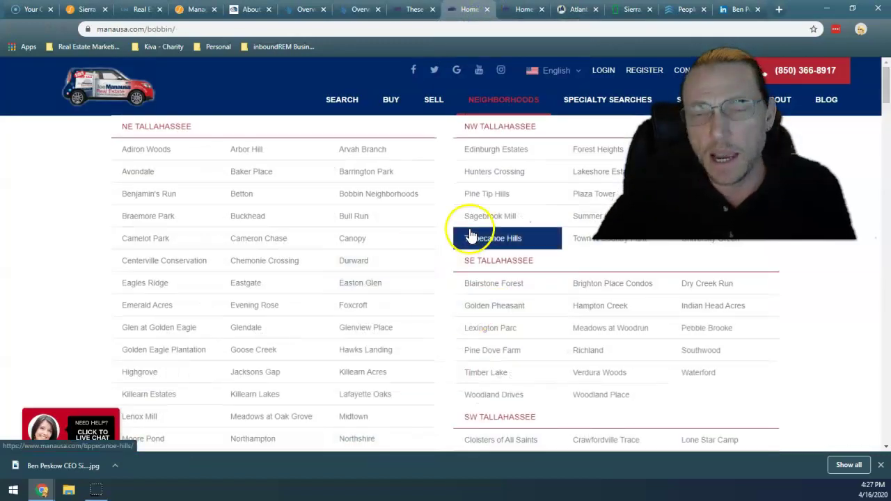
mouse_move(395, 114)
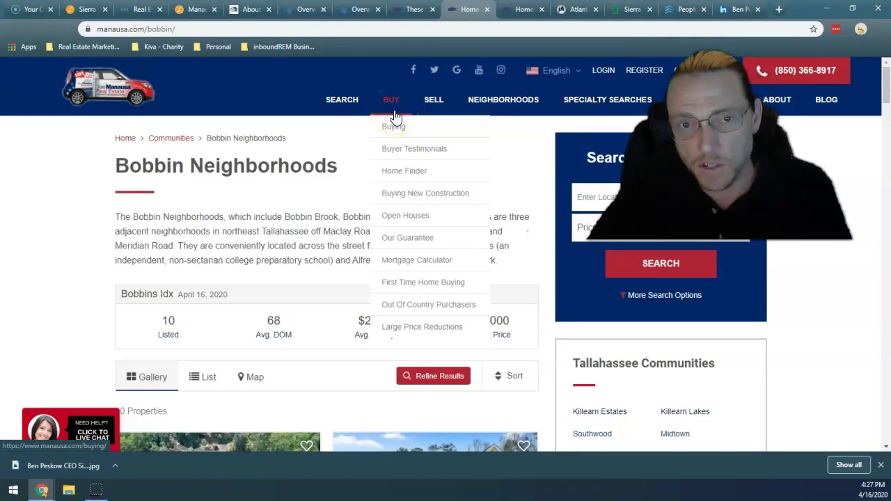
scroll(240, 220, "down", 5)
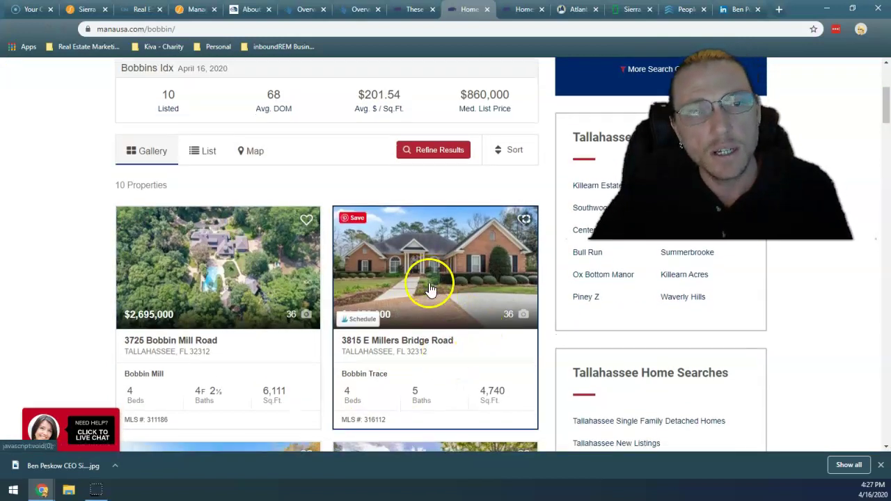
scroll(303, 154, "down", 1)
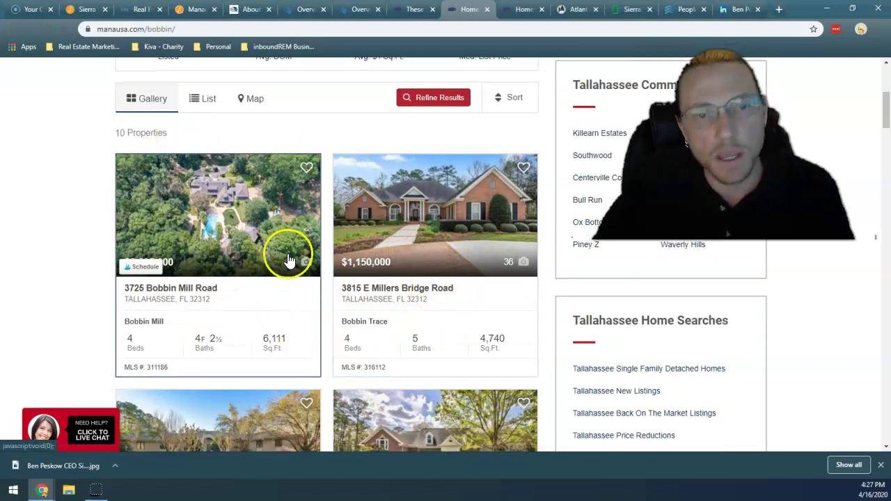
scroll(152, 217, "down", 2)
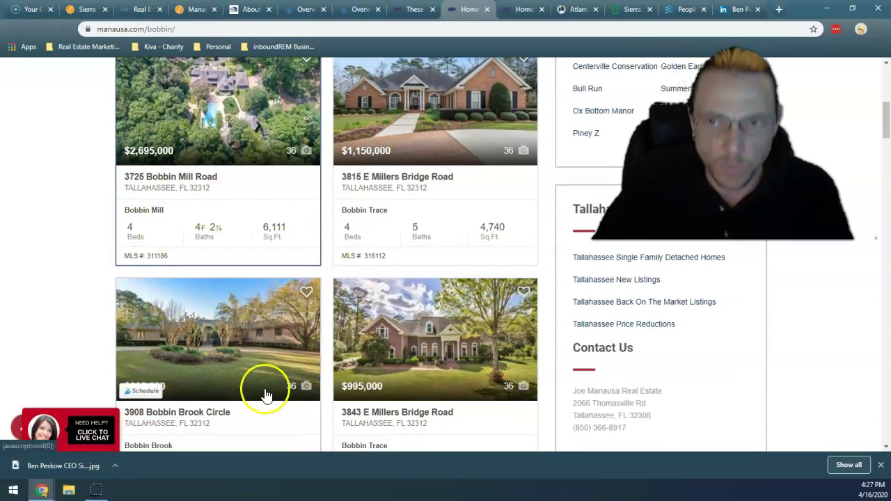
scroll(321, 219, "up", 5)
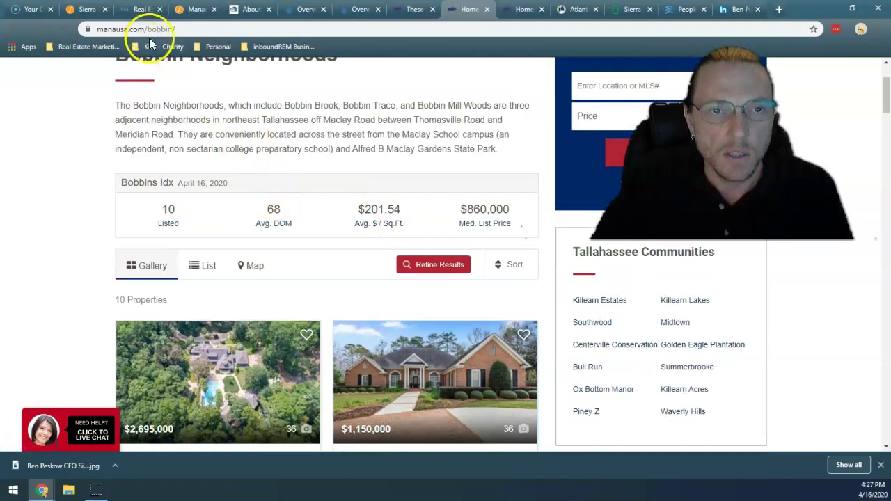
Step: Review the Residential Developments page of the Panama City Beach agent website and return to its homepage
left_click(139, 10)
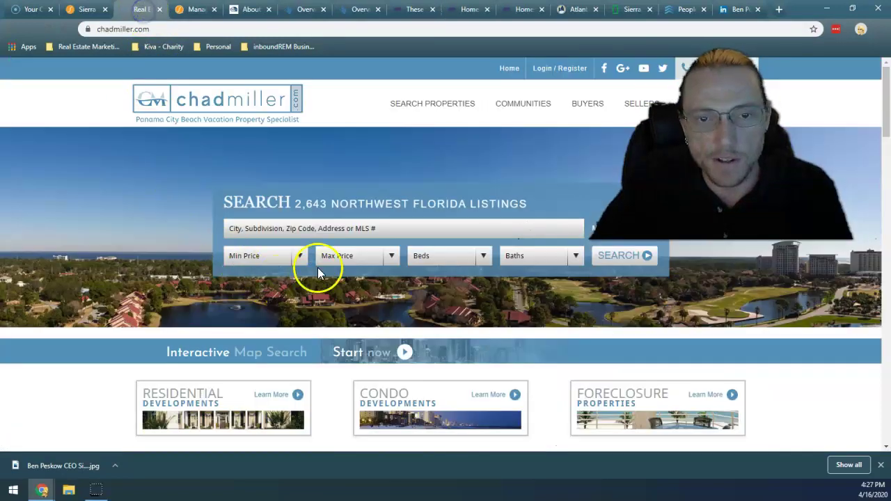
scroll(314, 271, "down", 3)
left_click(229, 233)
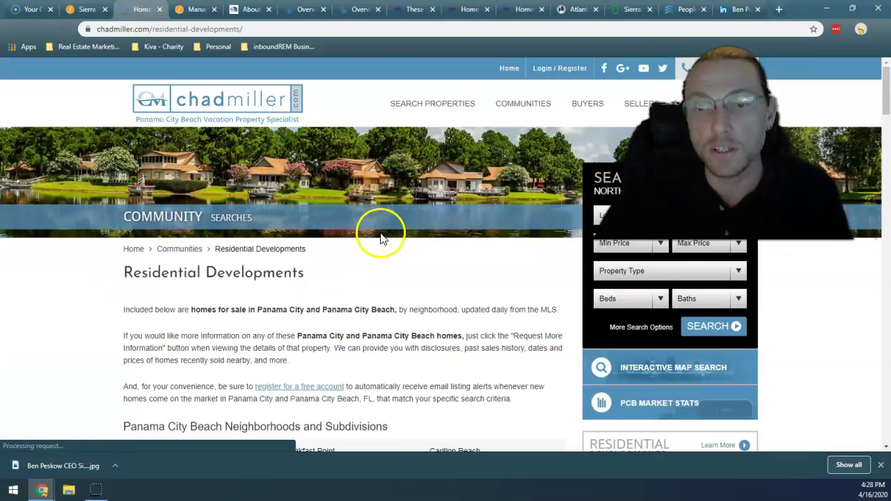
scroll(396, 209, "down", 12)
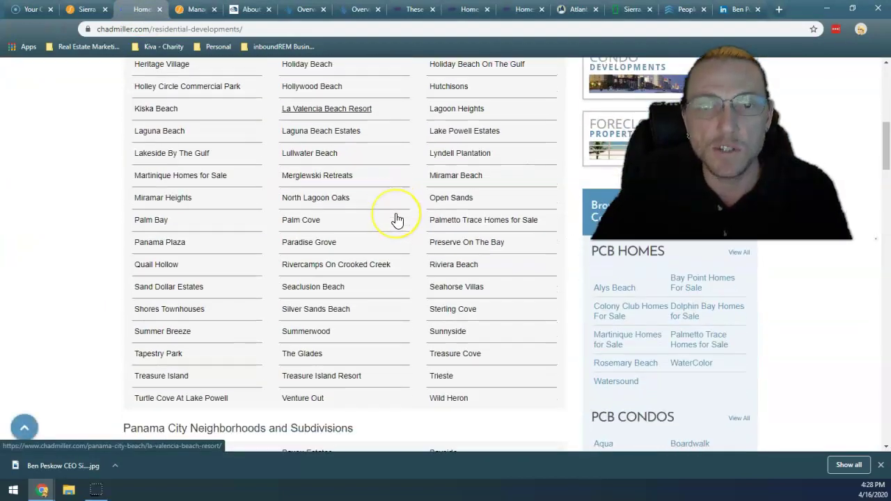
scroll(396, 220, "down", 4)
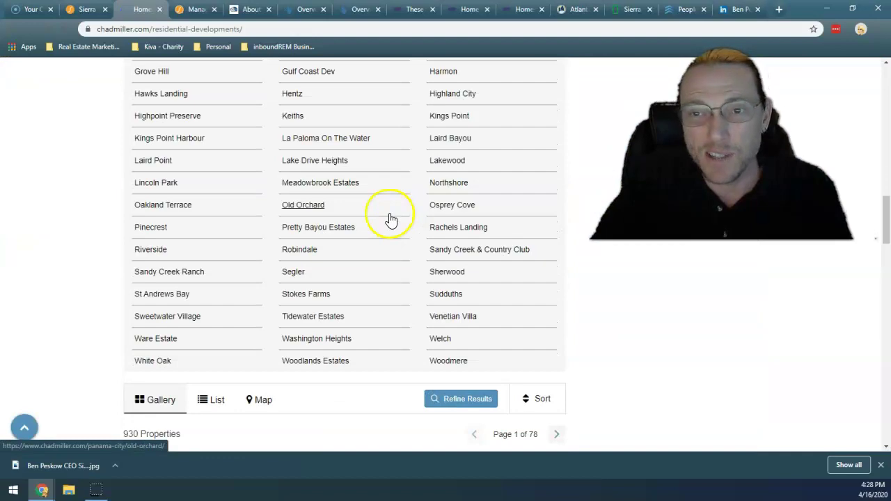
scroll(390, 219, "up", 15)
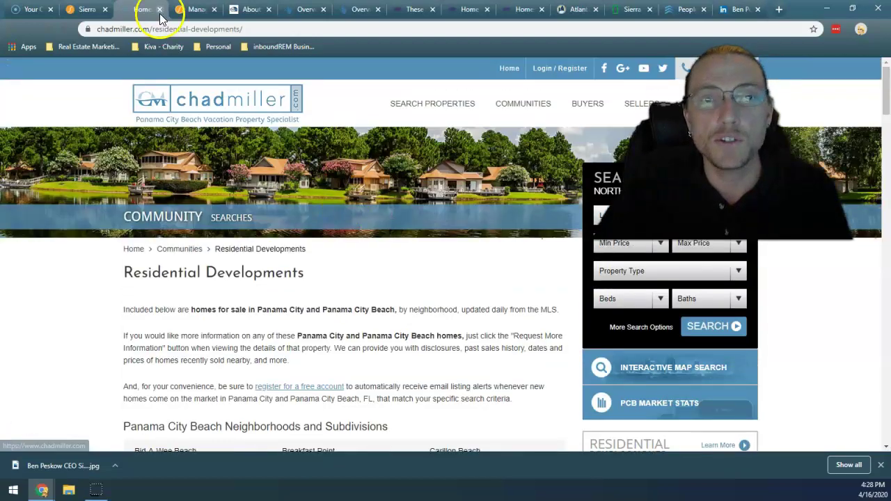
left_click(149, 100)
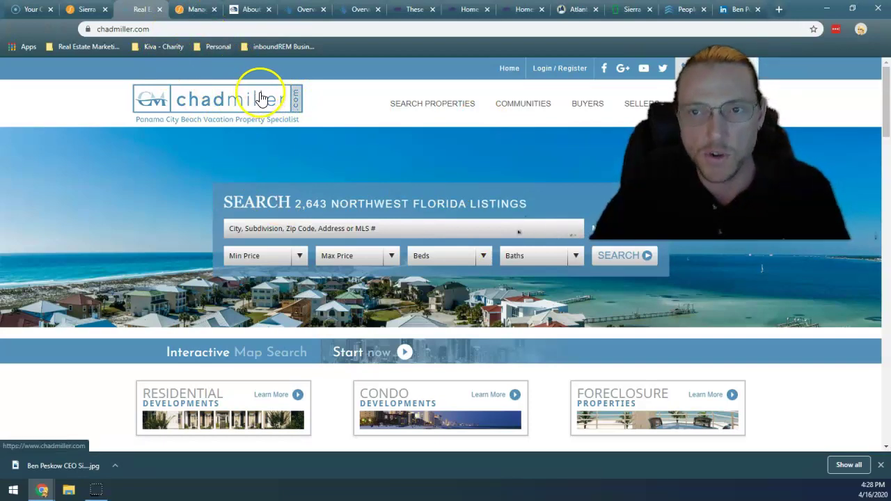
Step: Go back to the Sierra Interactive pricing page and compare both plans' prices, setup fees and features again
left_click(87, 9)
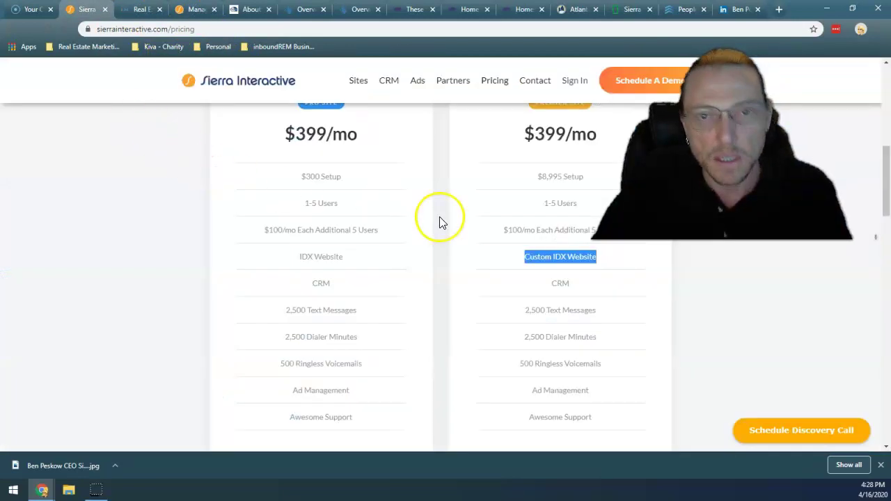
scroll(439, 217, "down", 2)
scroll(458, 203, "down", 2)
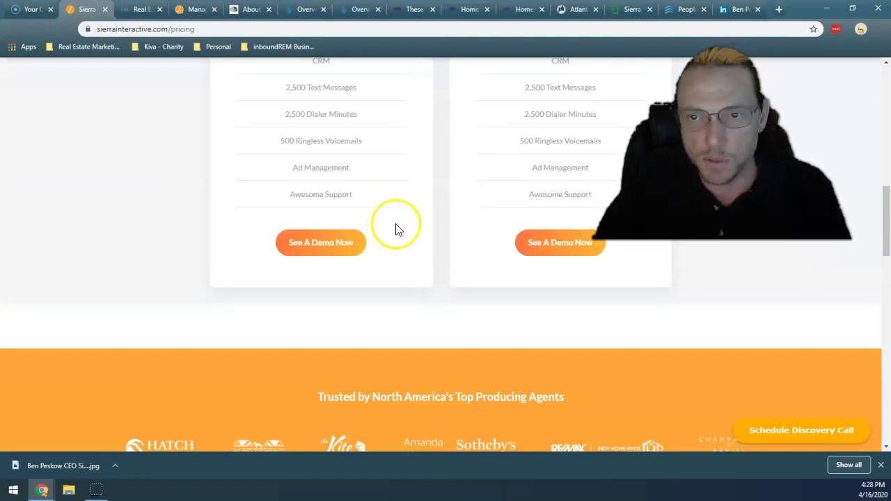
scroll(396, 229, "up", 3)
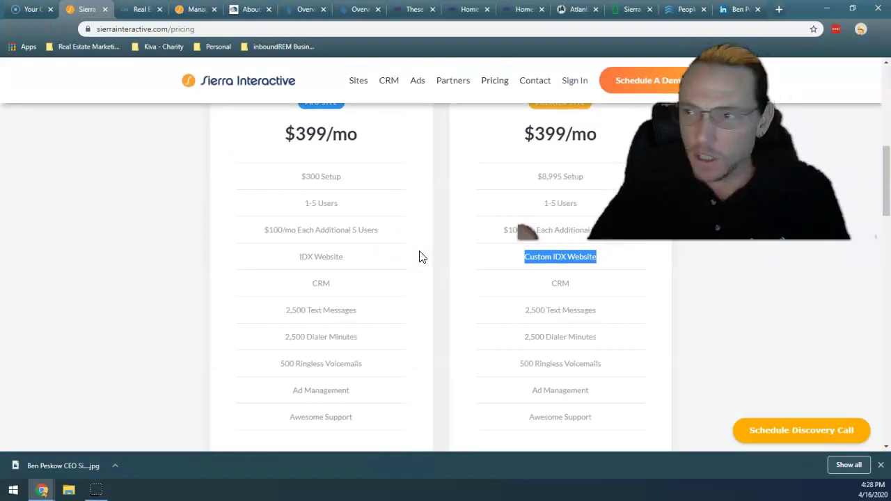
scroll(445, 247, "up", 2)
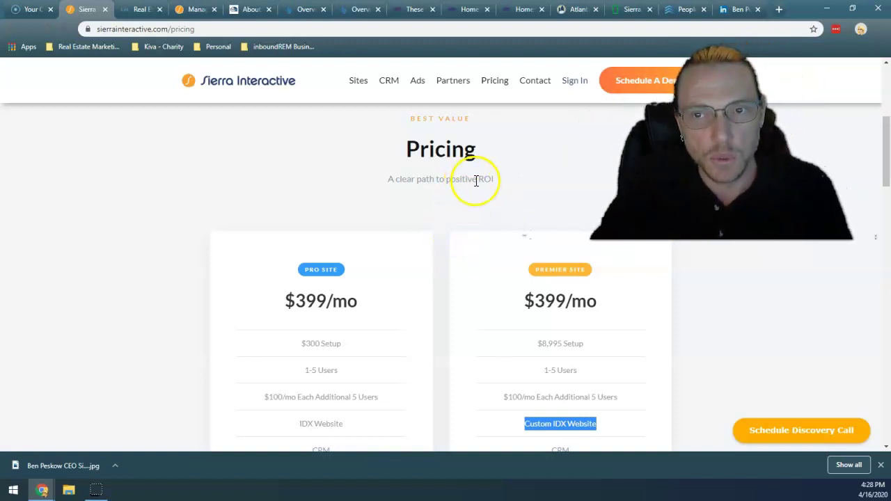
scroll(476, 181, "down", 2)
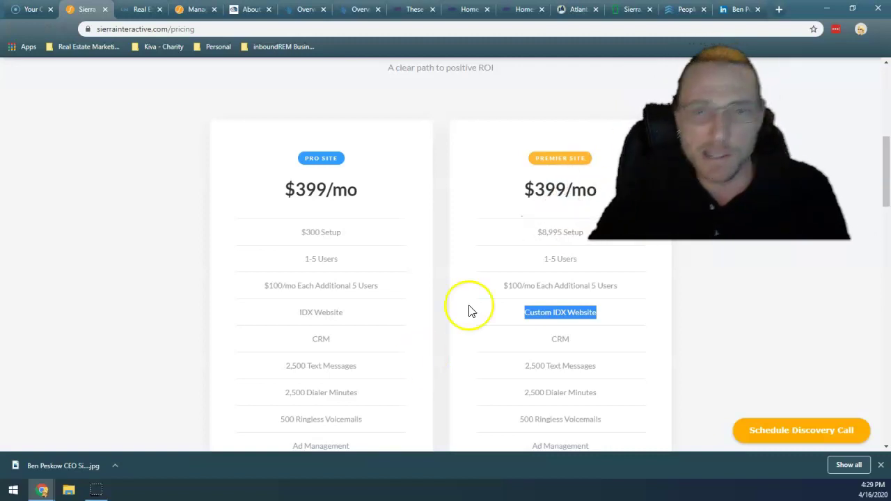
Step: Go over the Pricing page once more, from its header and both plan feature lists to the top producing agents section
scroll(408, 188, "up", 3)
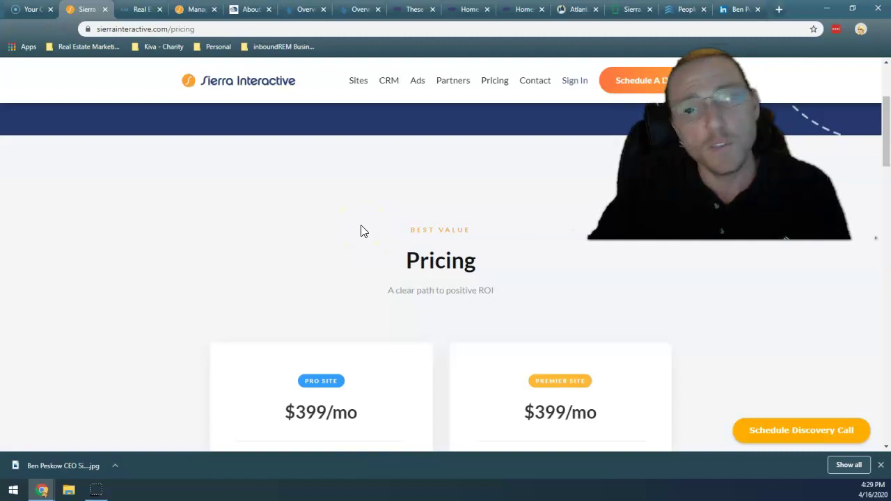
scroll(362, 231, "down", 5)
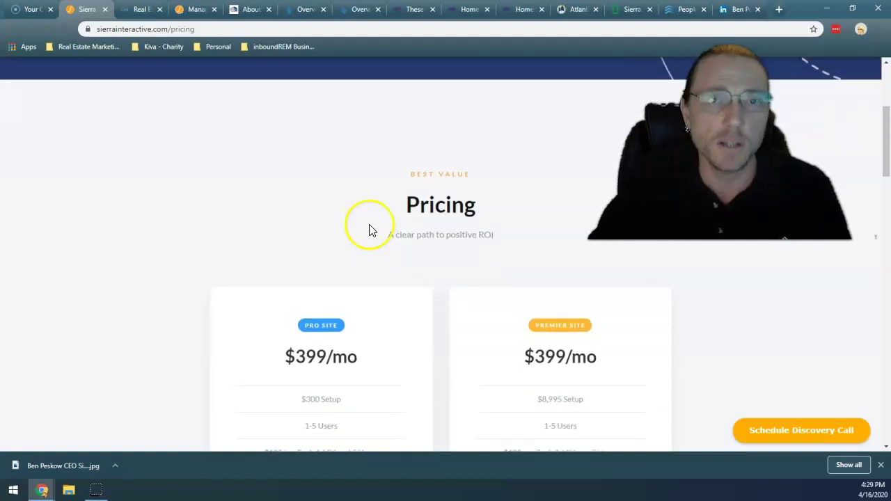
scroll(369, 231, "down", 4)
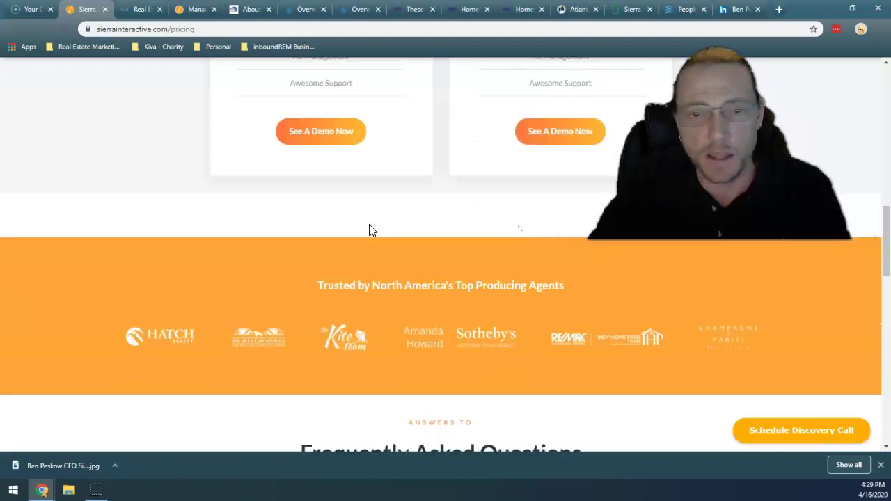
scroll(369, 231, "up", 3)
scroll(368, 231, "up", 5)
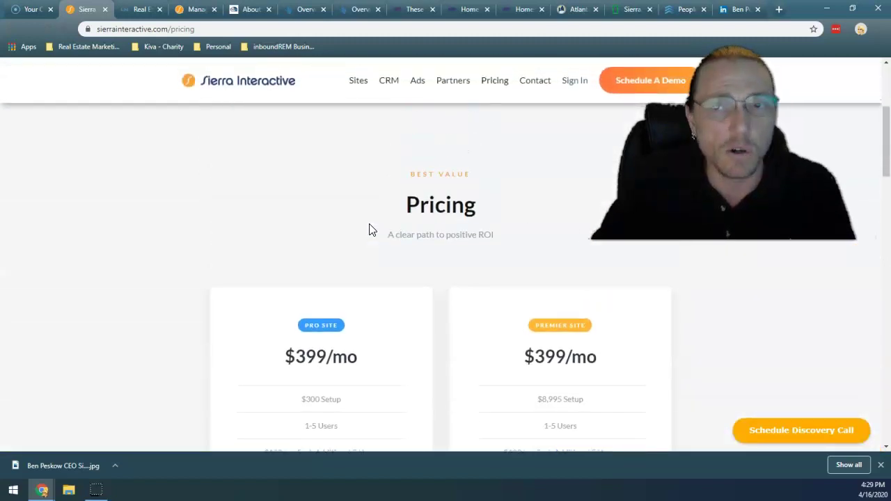
scroll(401, 254, "up", 3)
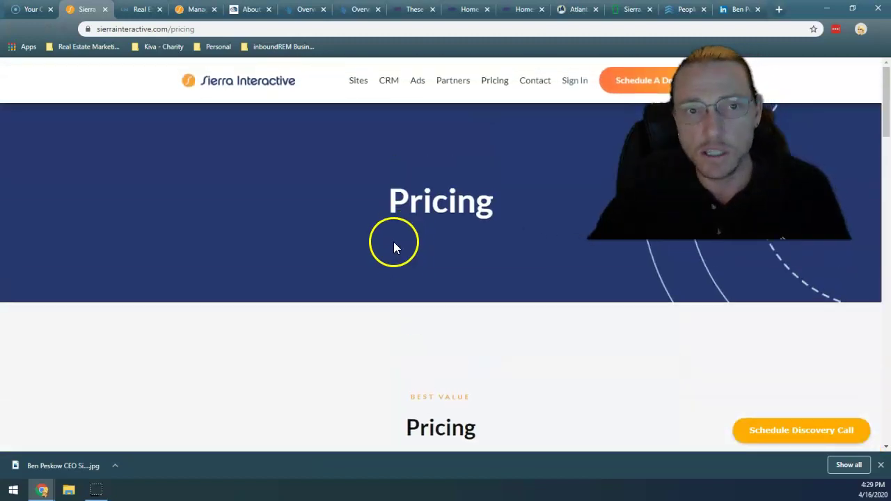
scroll(393, 246, "down", 1)
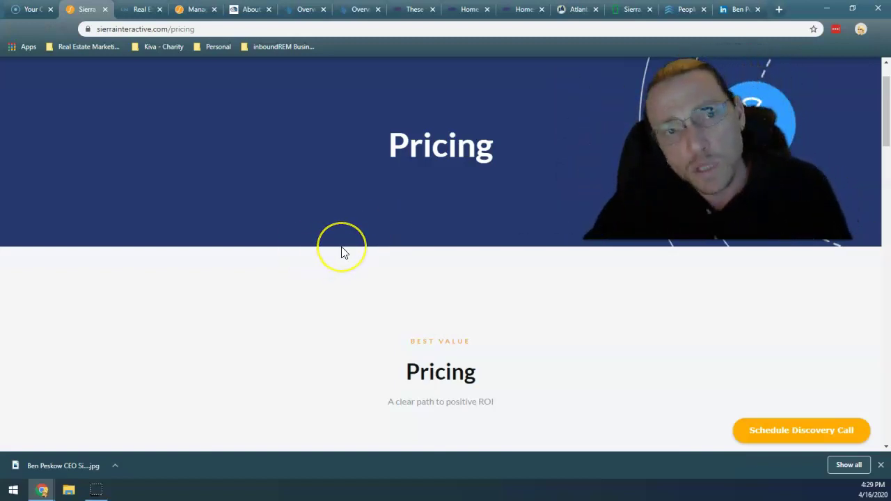
scroll(341, 253, "down", 4)
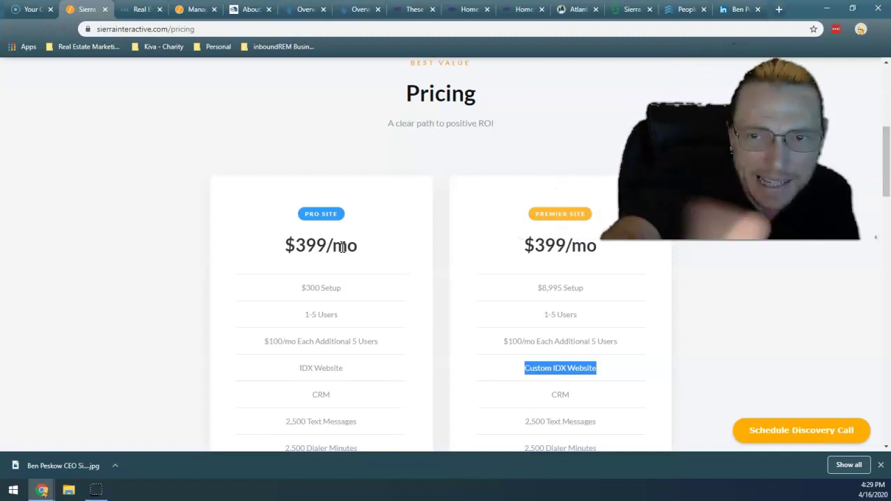
scroll(346, 251, "down", 4)
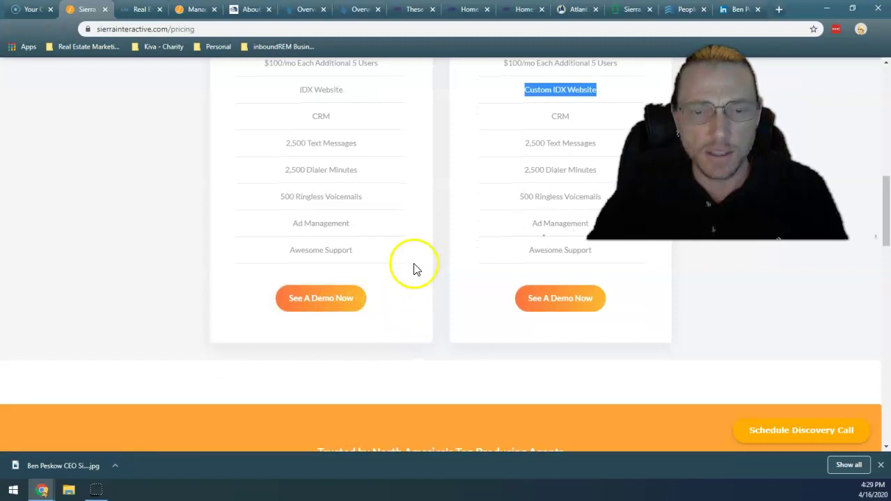
scroll(412, 268, "up", 4)
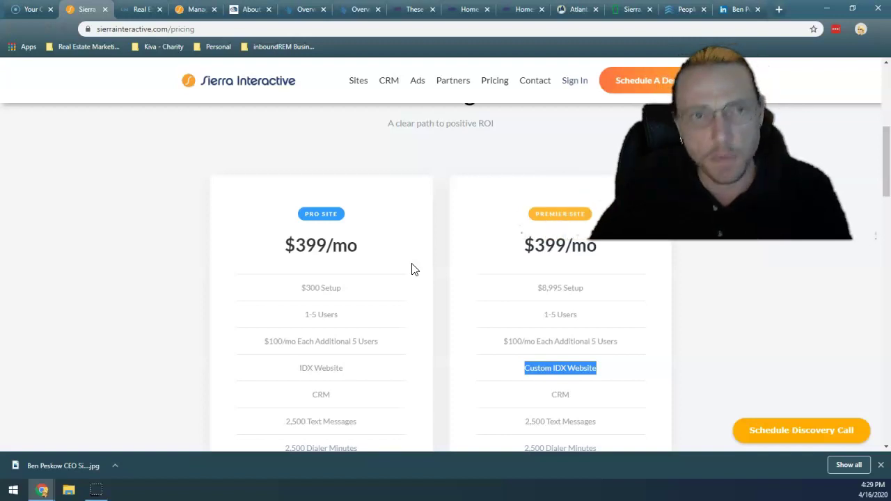
Step: Switch to the Sierra Interactive back end and review the Getting Started guide's training sections, from First, the Basics to Generate a Tracking Link
left_click(192, 14)
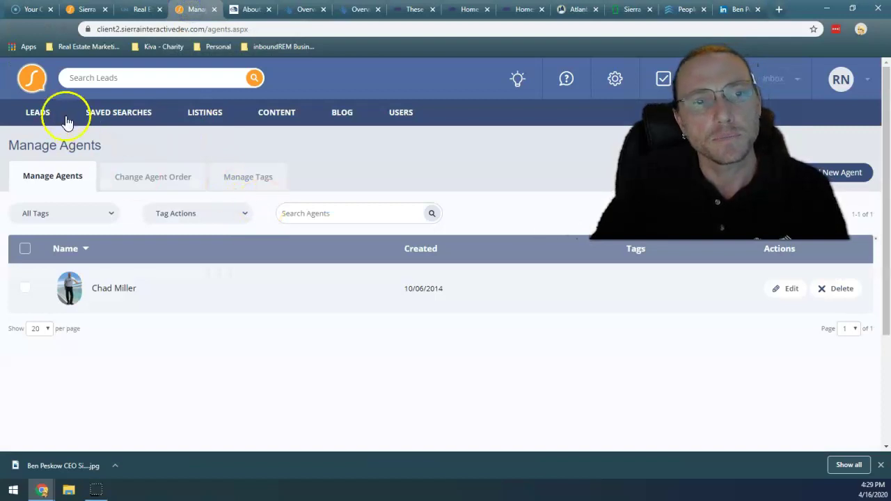
left_click(34, 110)
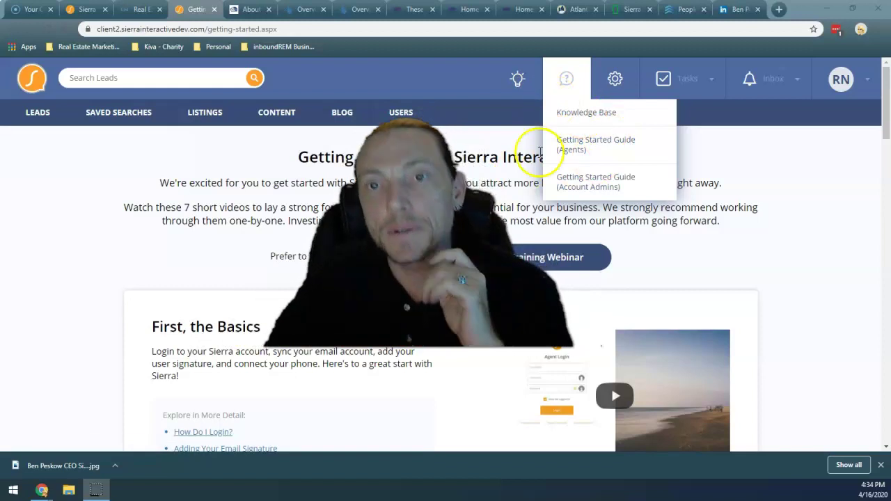
scroll(529, 176, "down", 1)
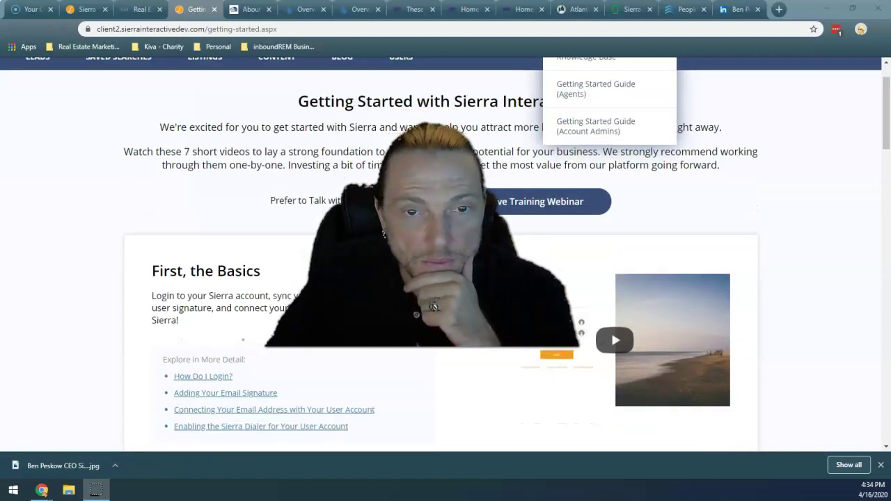
scroll(601, 344, "down", 10)
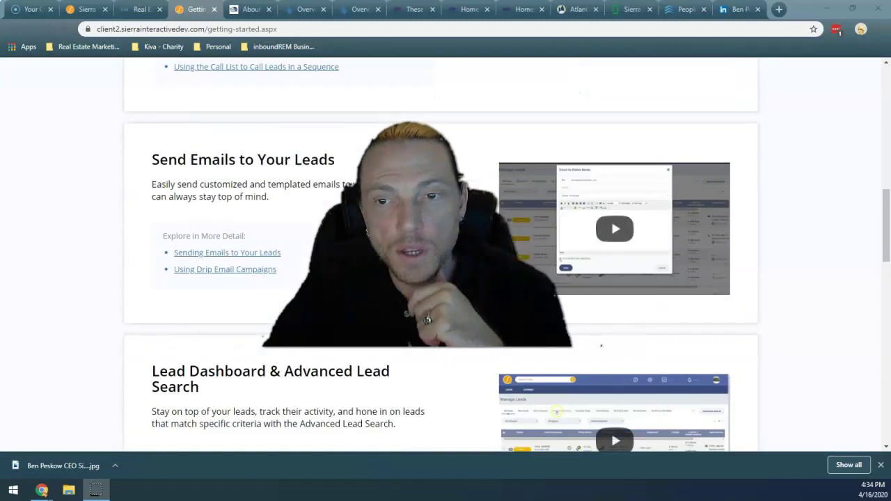
scroll(600, 345, "down", 3)
scroll(601, 344, "down", 2)
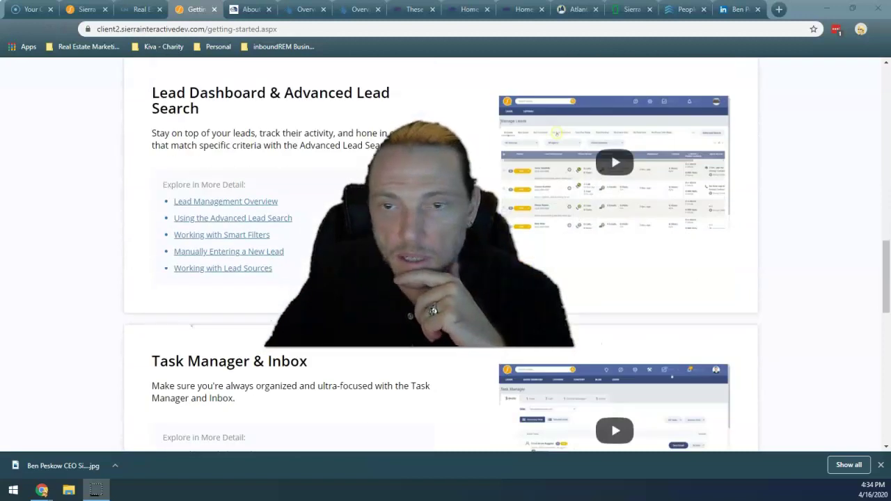
scroll(601, 343, "down", 7)
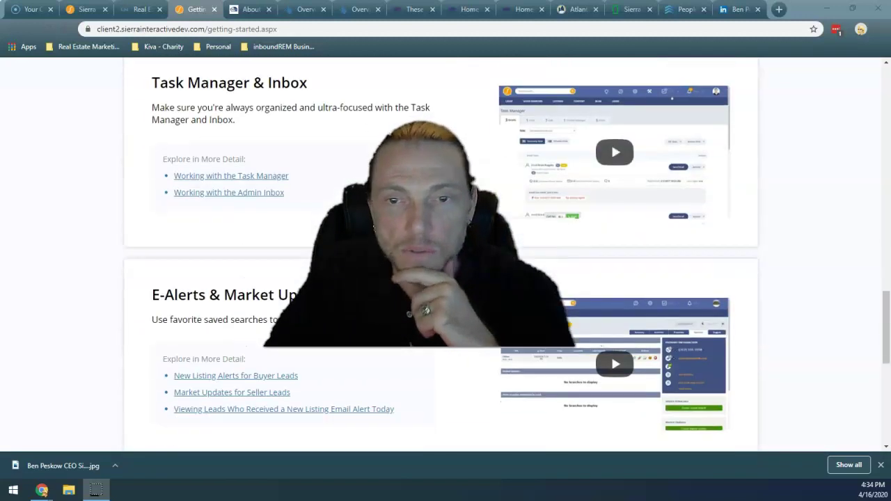
scroll(730, 117, "down", 1)
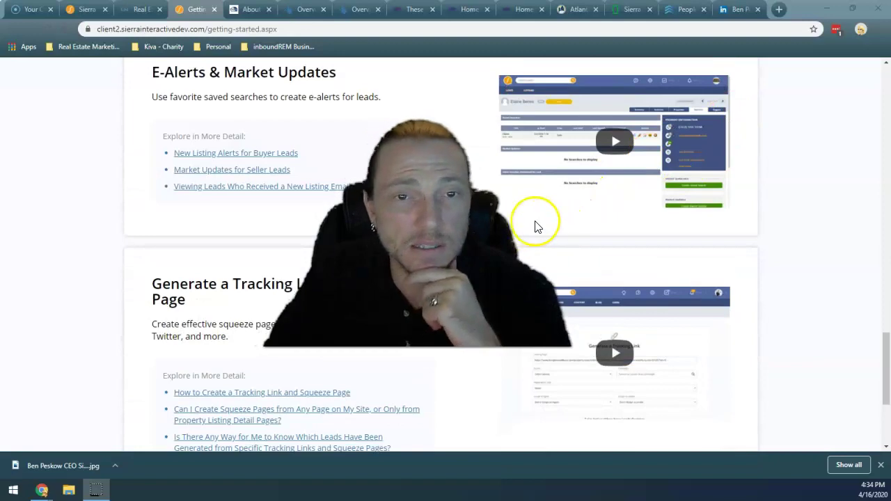
scroll(536, 227, "down", 2)
scroll(601, 345, "up", 7)
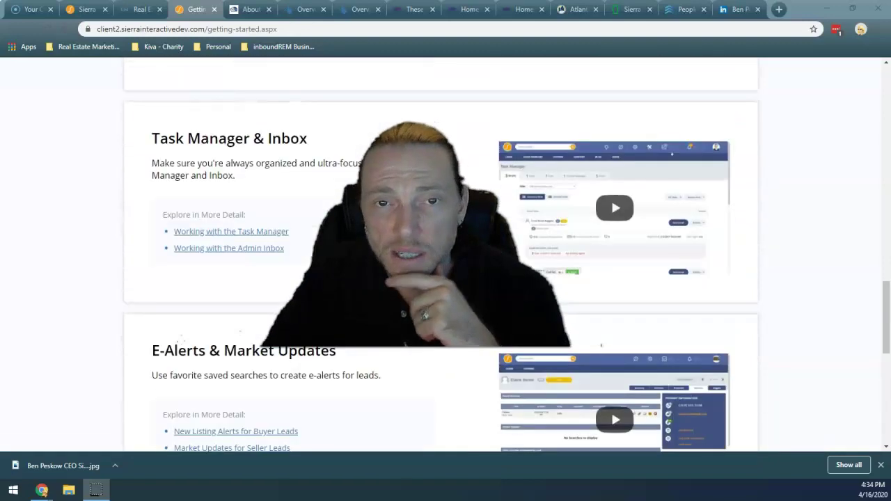
scroll(601, 344, "up", 18)
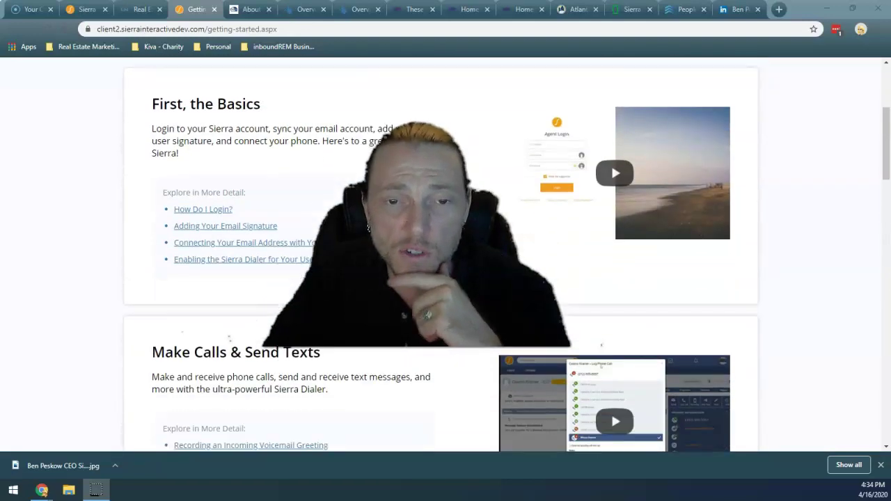
scroll(601, 344, "up", 3)
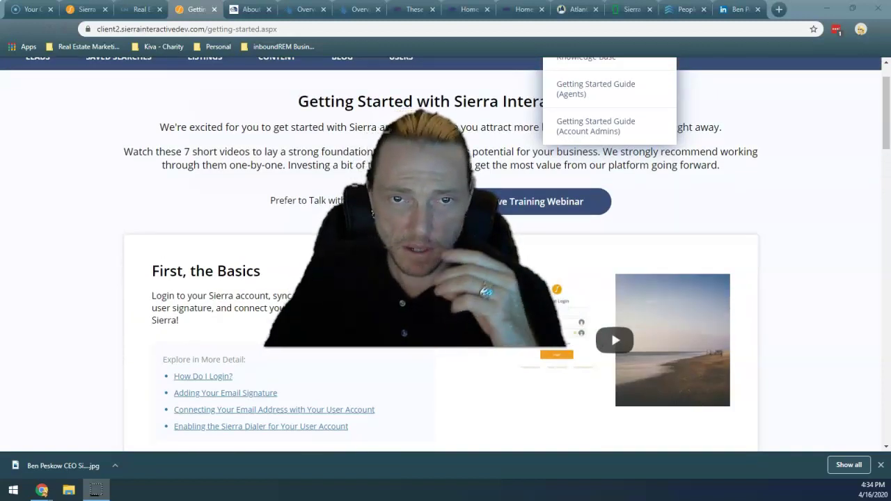
scroll(600, 344, "up", 1)
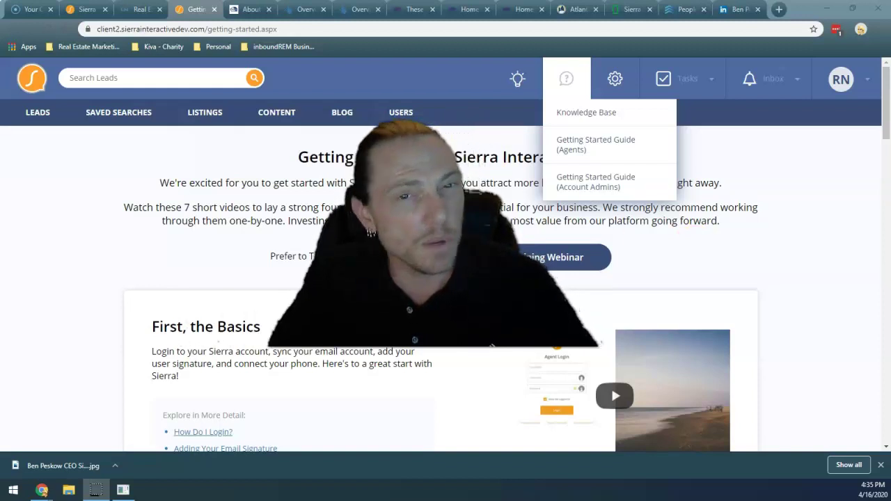
Step: Check the back end's available settings tools and open the Global Site Settings for editing
left_click(615, 79)
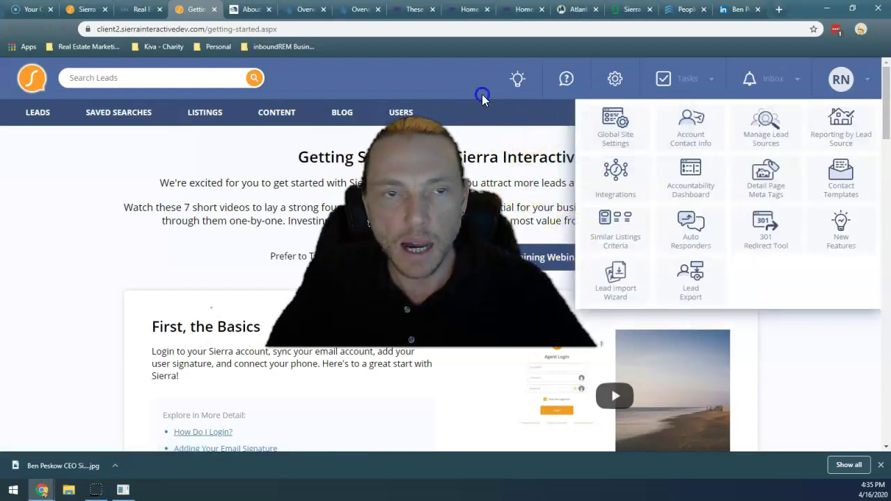
left_click(616, 80)
left_click(617, 79)
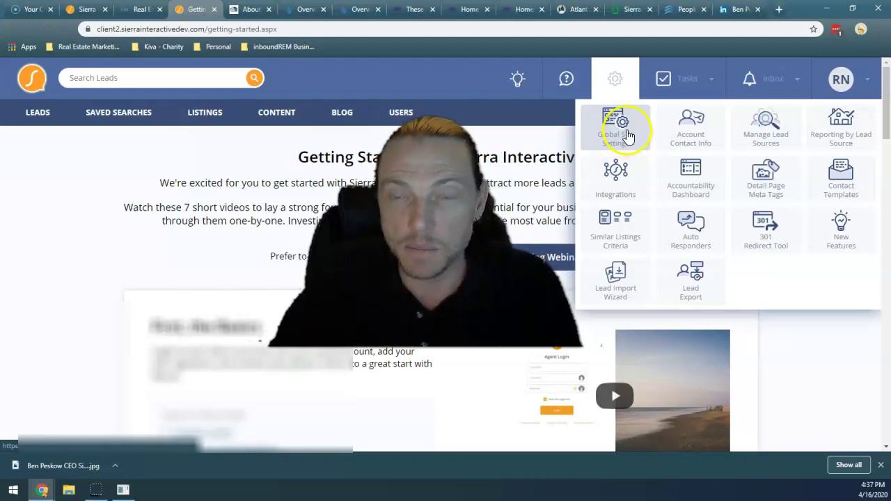
left_click(627, 137)
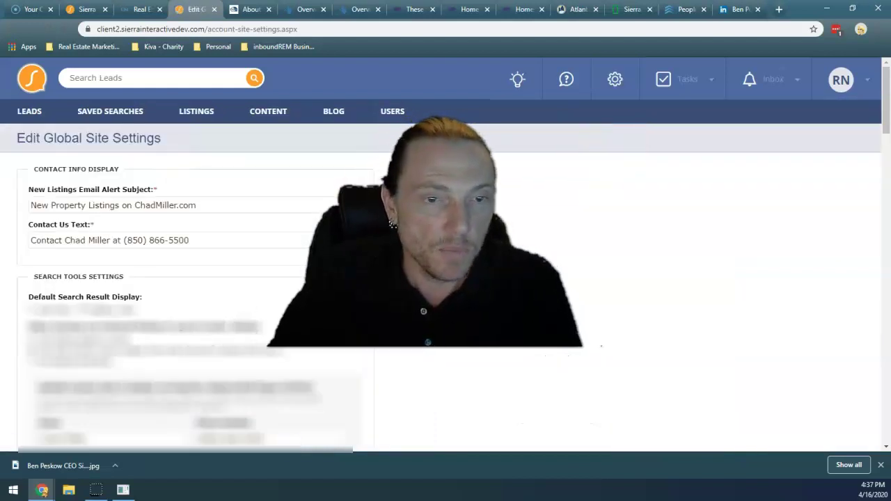
Step: Examine the sidebar widget display options and the Lead Distribution settings, including lead registration form types and agent-level user permissions
scroll(393, 223, "down", 6)
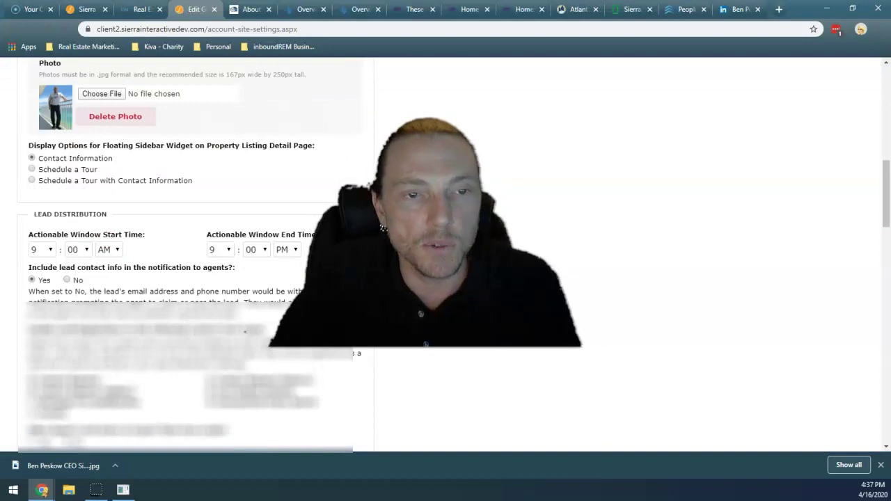
scroll(564, 203, "down", 1)
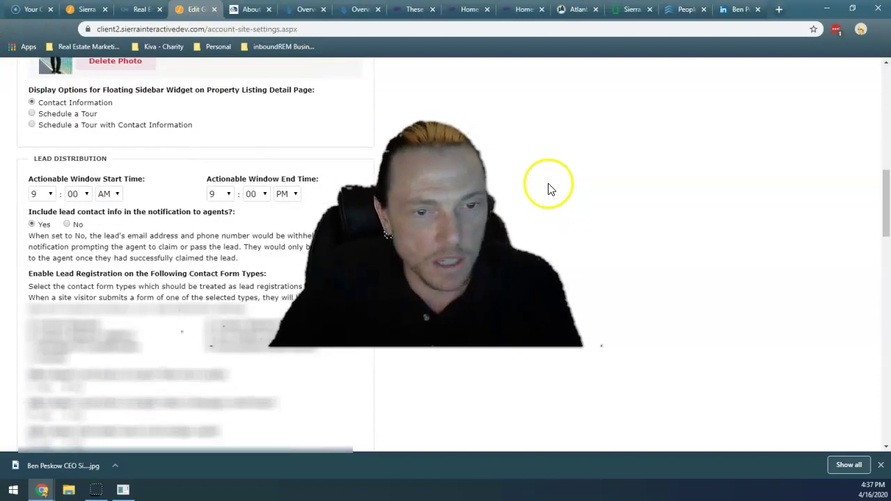
scroll(551, 190, "down", 1)
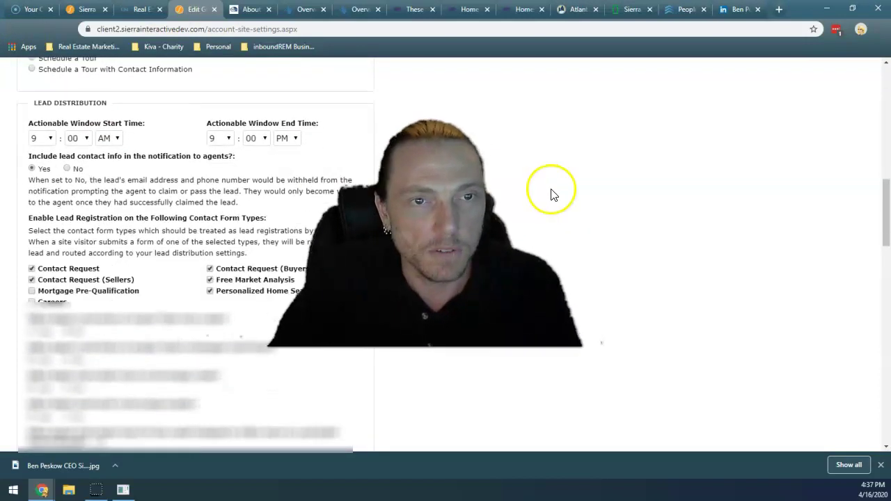
scroll(519, 207, "down", 1)
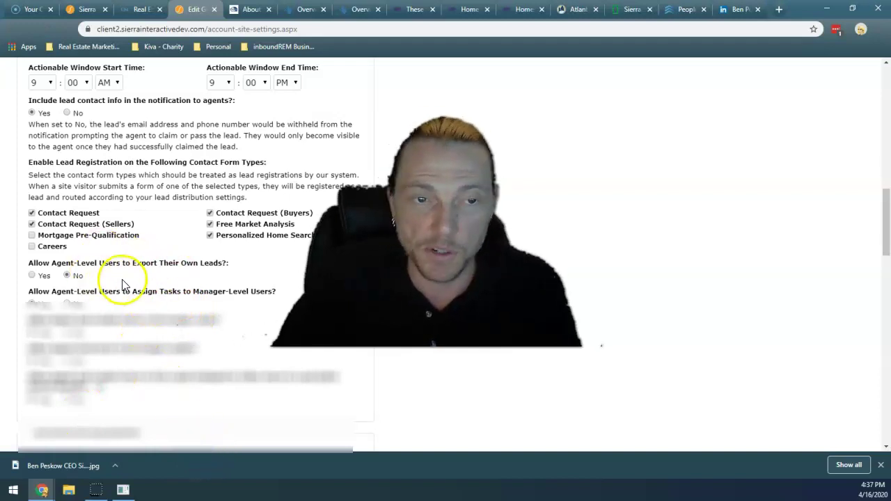
scroll(122, 284, "down", 3)
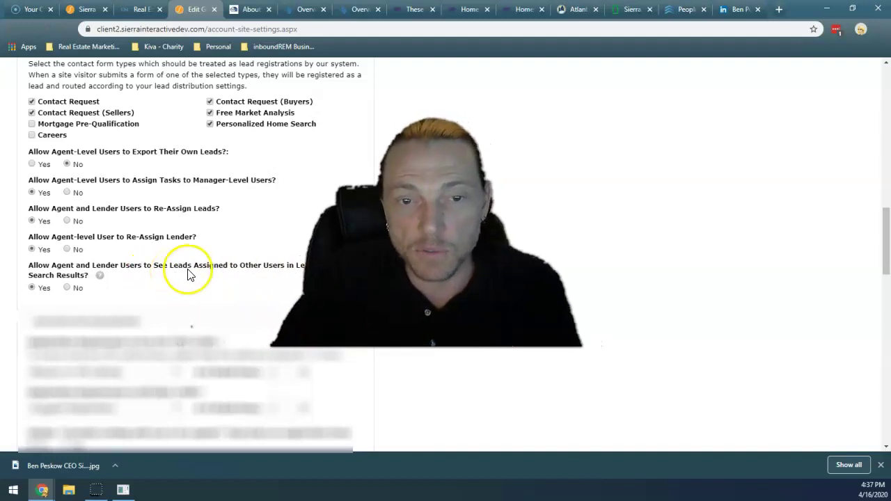
Step: Review the Registration Requirement, Social Registration and Phone Number Requirement settings in the global site settings
scroll(188, 273, "down", 3)
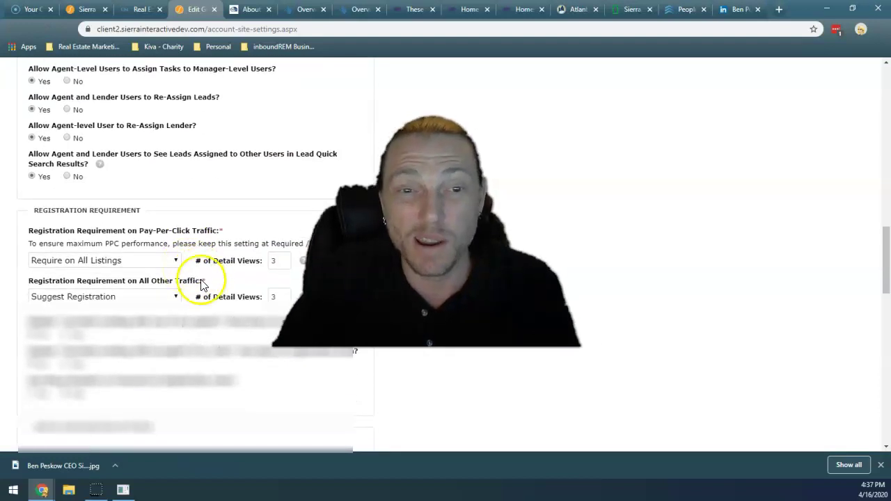
scroll(207, 276, "down", 2)
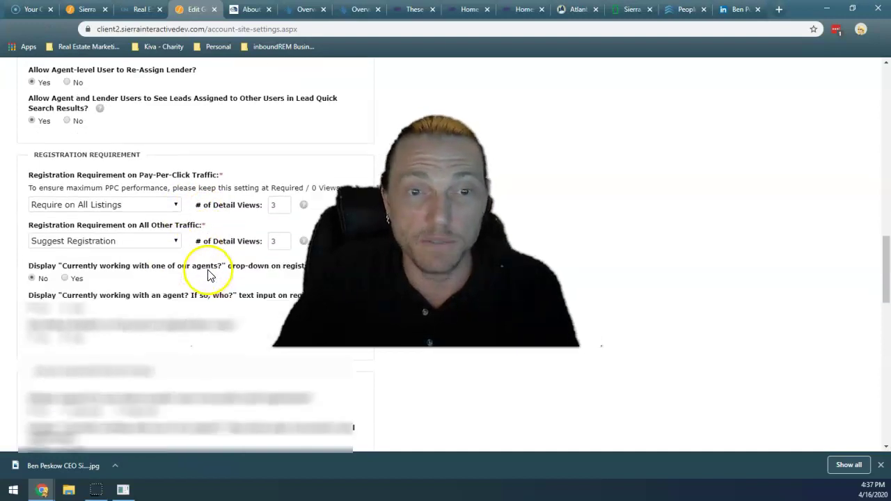
scroll(198, 287, "down", 2)
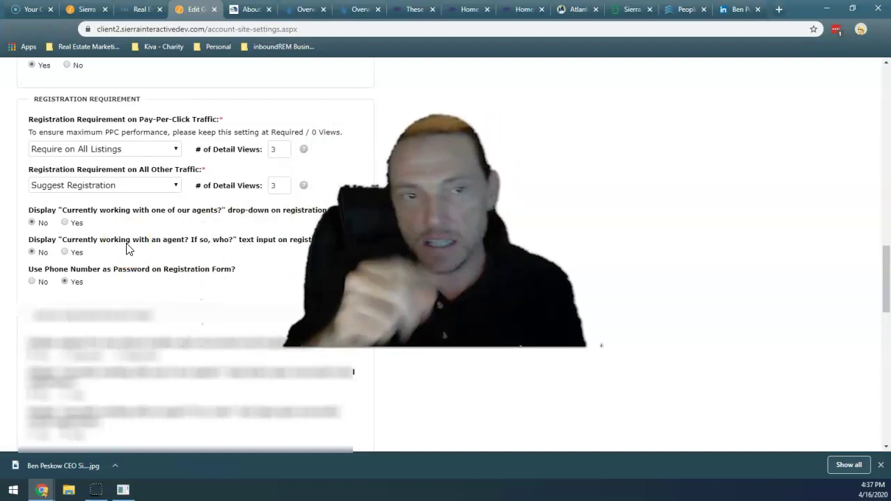
scroll(139, 271, "down", 1)
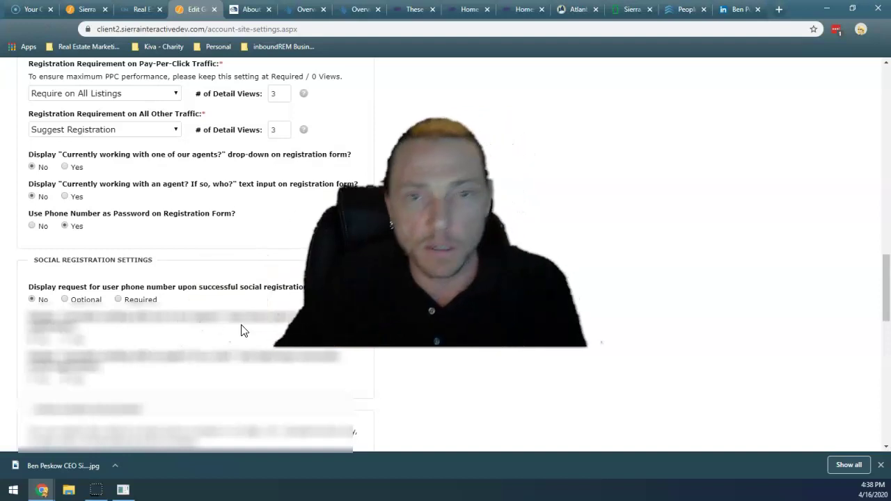
scroll(231, 304, "down", 1)
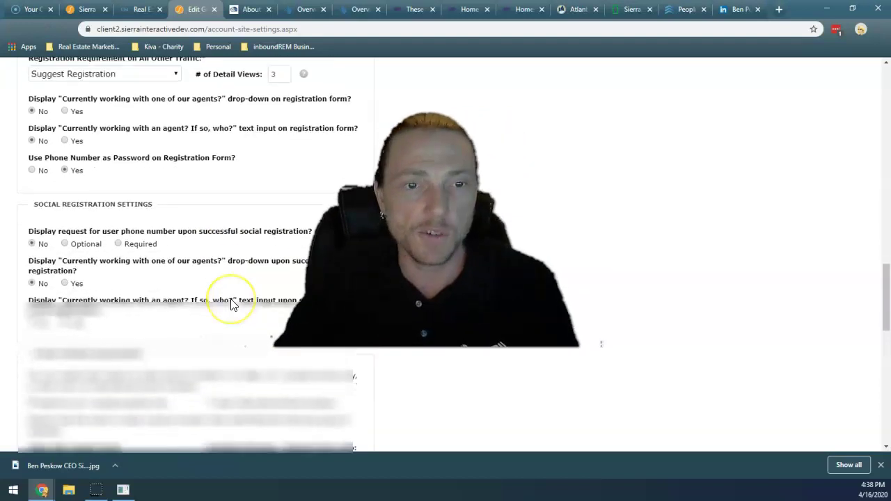
scroll(233, 305, "down", 1)
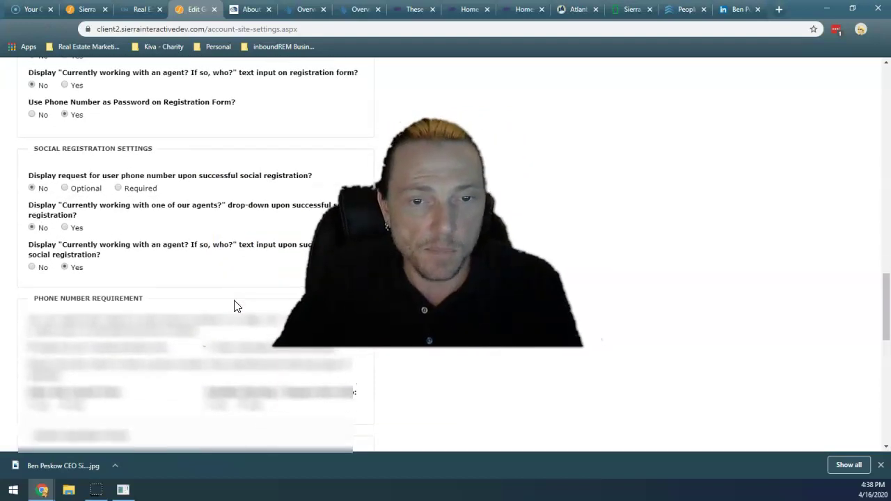
scroll(234, 305, "down", 1)
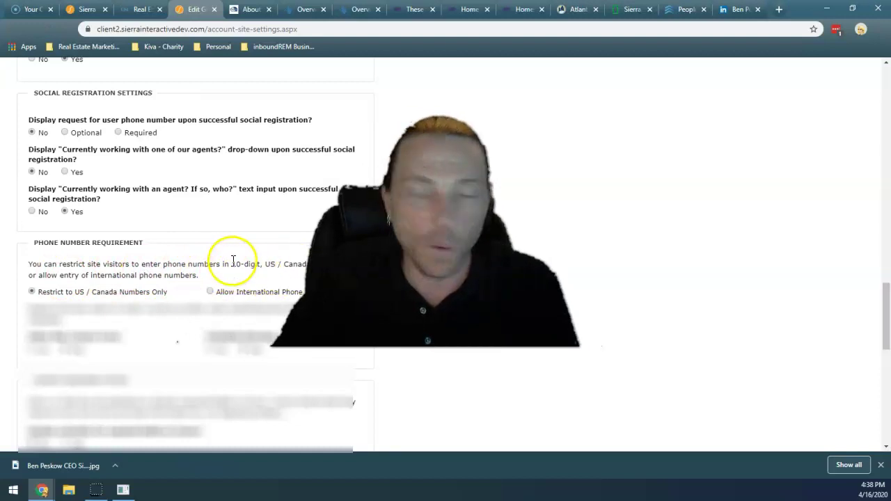
Step: Review the Phone Number Requirement, Denote Required Fields, Additional Notifications and Global Site Meta-Tags sections of the global site settings
scroll(233, 262, "down", 1)
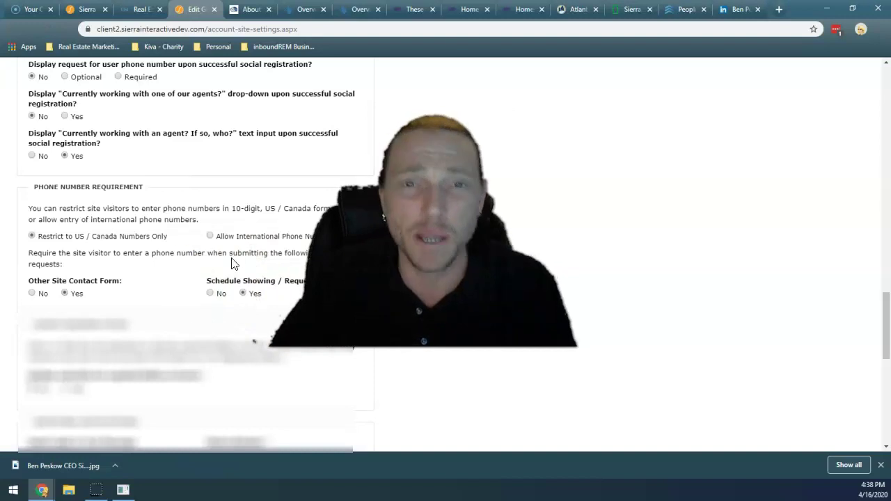
scroll(234, 265, "down", 1)
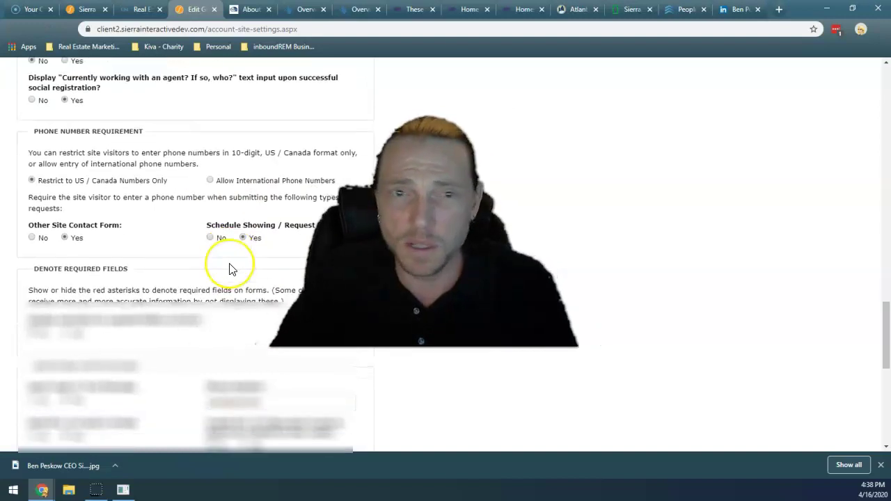
scroll(237, 275, "down", 1)
scroll(240, 279, "up", 1)
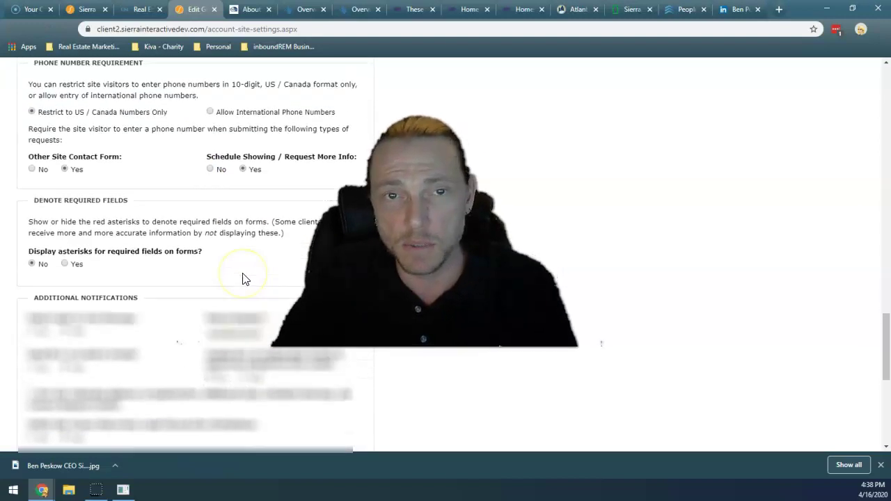
scroll(242, 279, "down", 1)
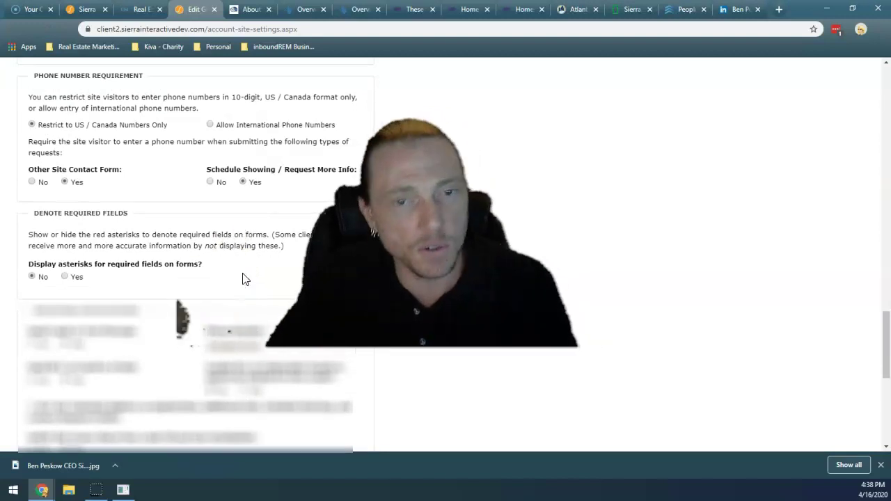
scroll(225, 267, "down", 4)
scroll(224, 267, "down", 1)
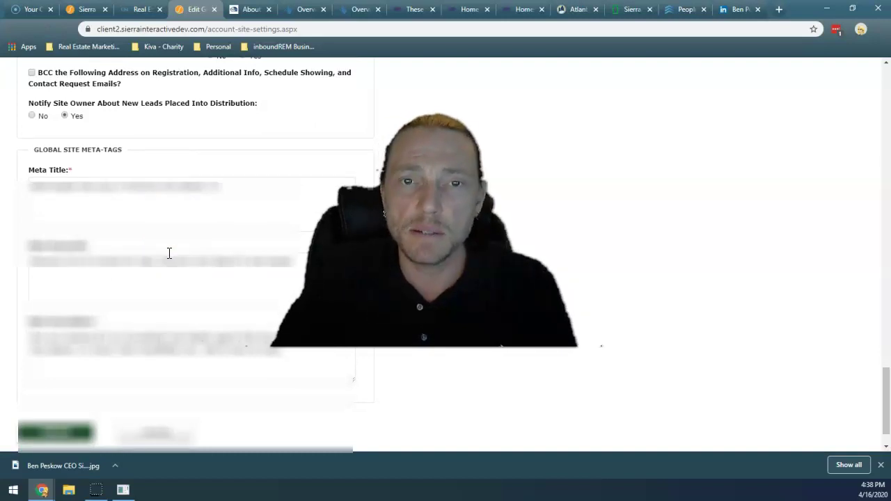
scroll(169, 253, "up", 20)
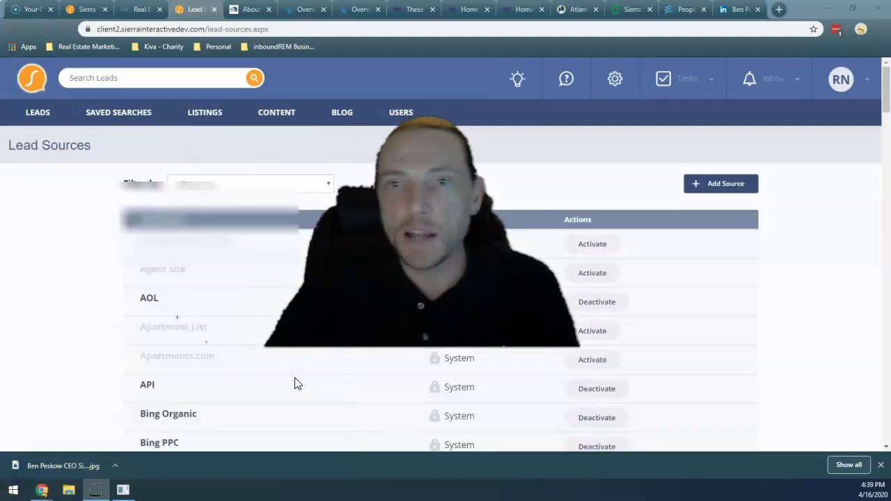
Step: Check the settings tools and the Lead Sources list, and view the new lead source form without saving
left_click(616, 81)
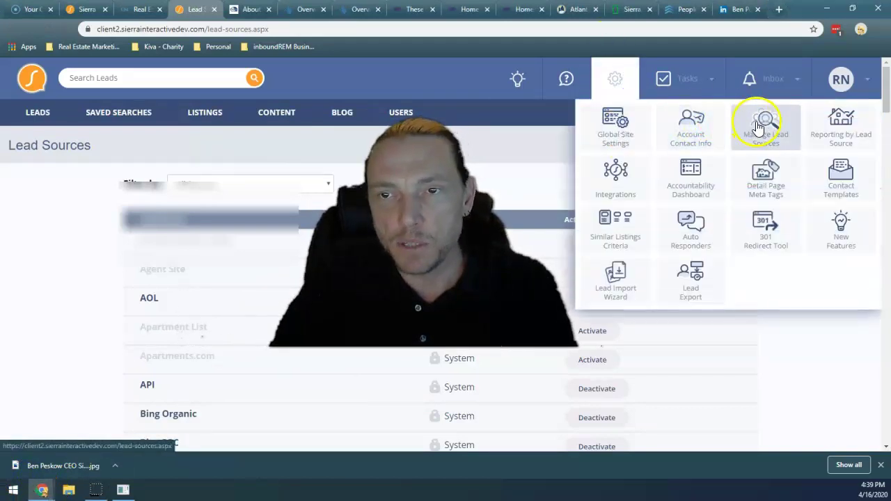
left_click(618, 82)
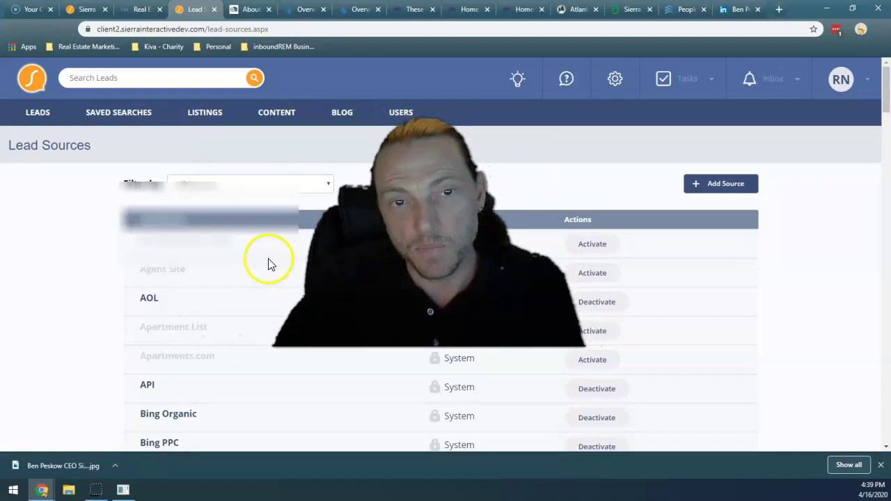
scroll(216, 238, "down", 4)
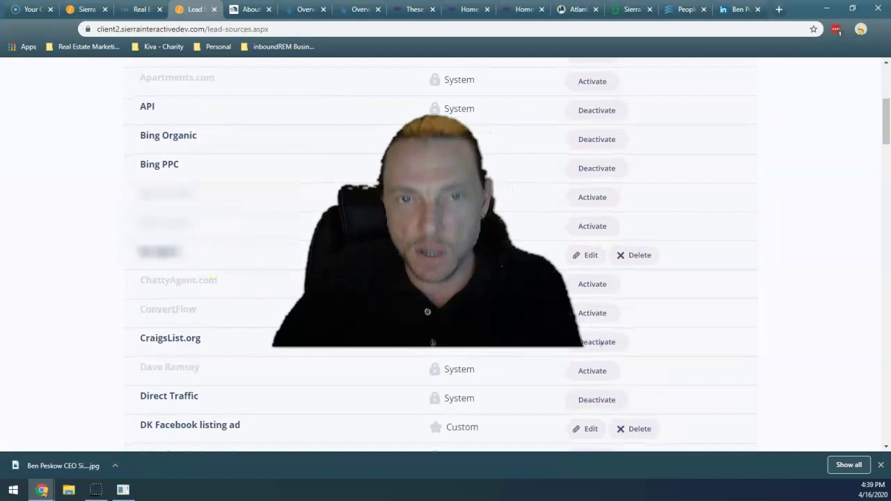
scroll(445, 254, "up", 4)
left_click(708, 192)
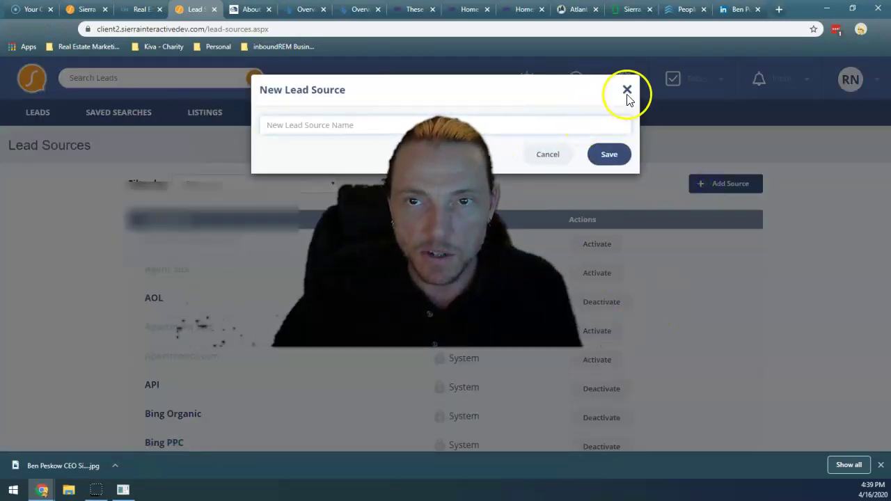
left_click(627, 91)
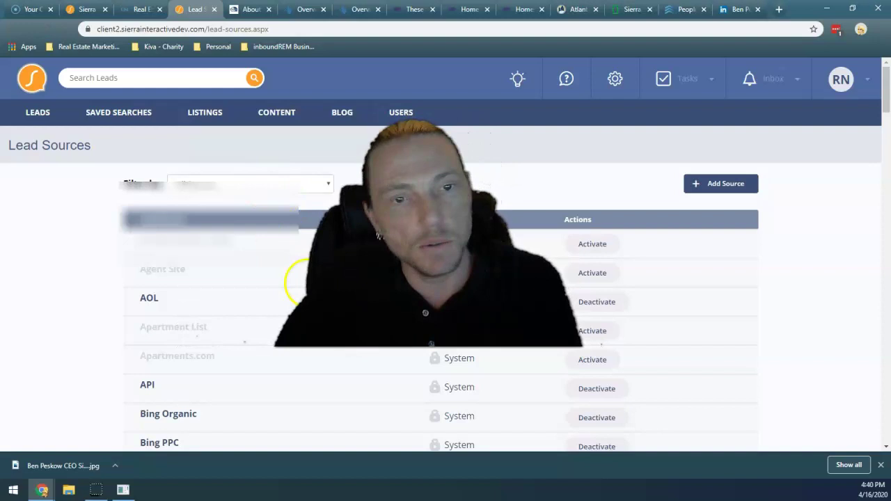
Step: Examine the system and custom lead sources and the actions offered for each, such as activate, deactivate, edit and delete
scroll(308, 282, "down", 5)
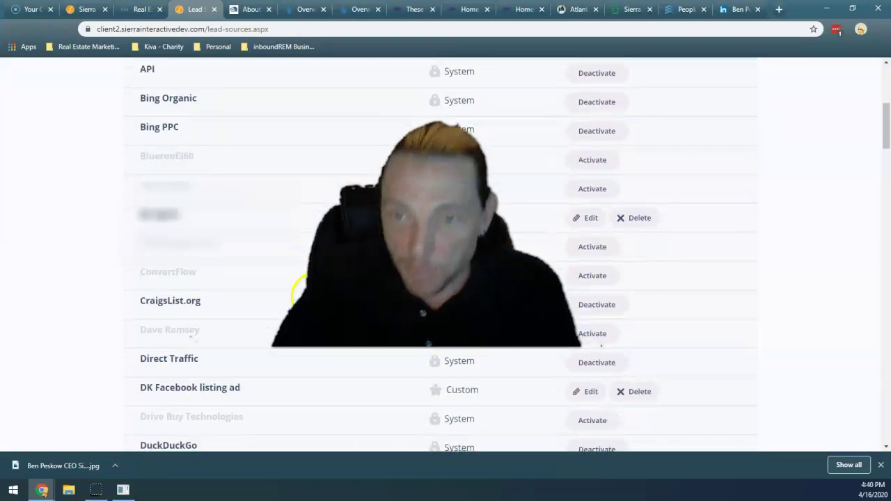
scroll(305, 282, "down", 1)
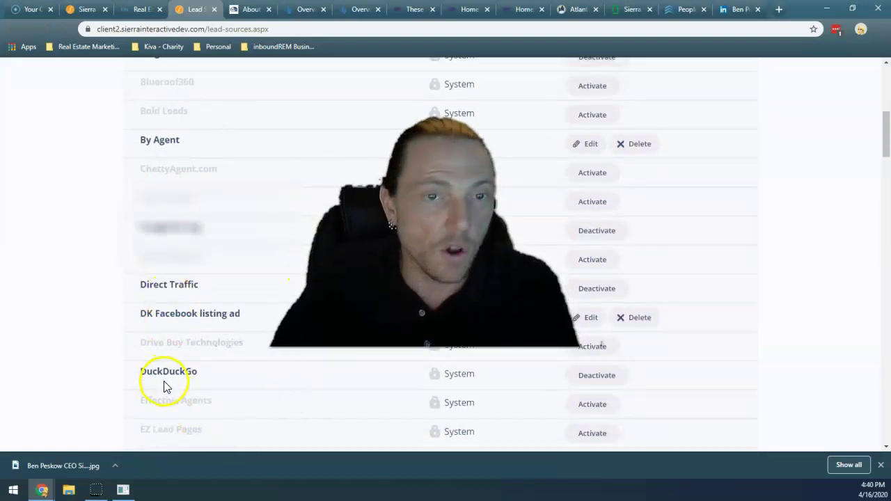
scroll(165, 386, "down", 7)
scroll(167, 387, "up", 13)
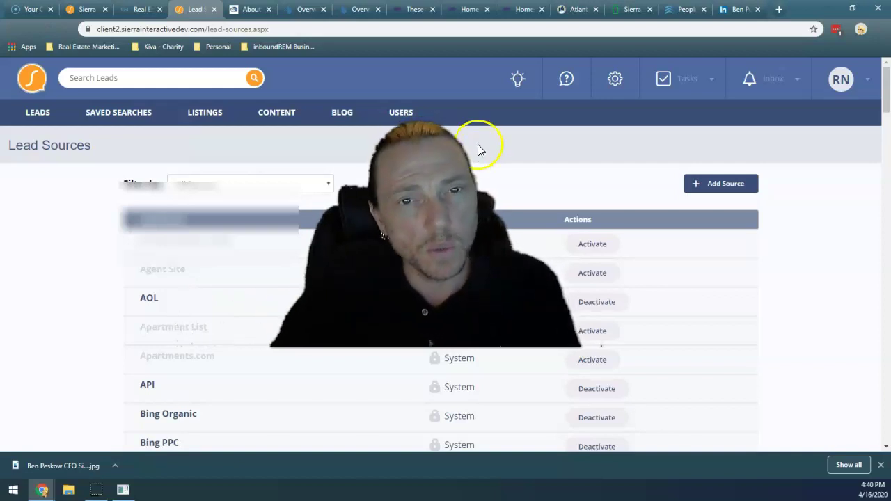
scroll(488, 174, "down", 1)
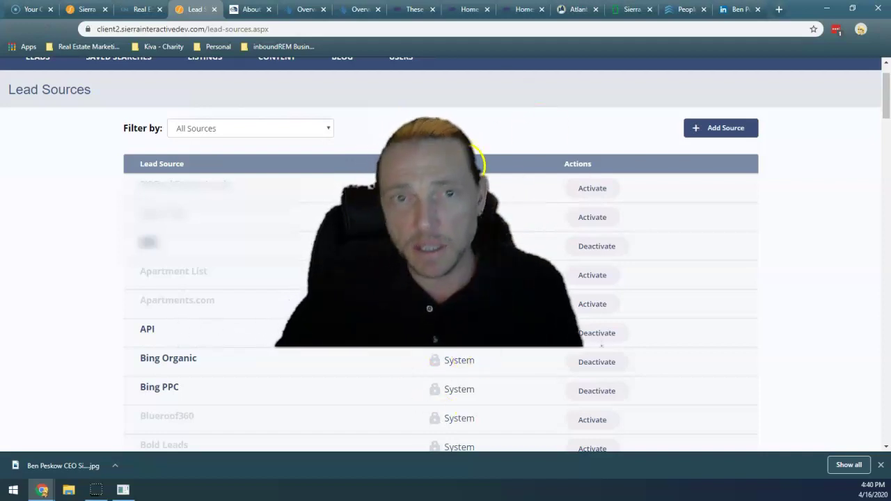
scroll(487, 188, "down", 3)
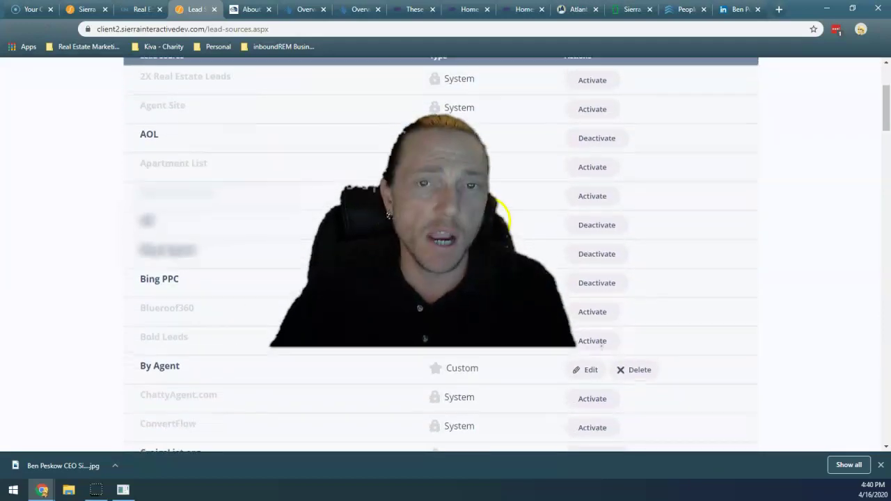
scroll(505, 216, "up", 5)
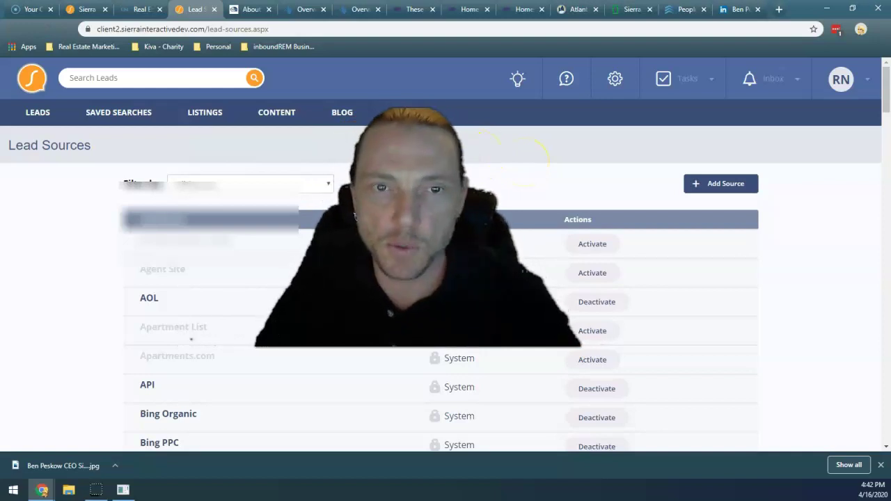
Step: Open the lead source report for 04/01/2020 - 04/30/2020 and review its leads, pending, closed and volume columns
left_click(13, 480)
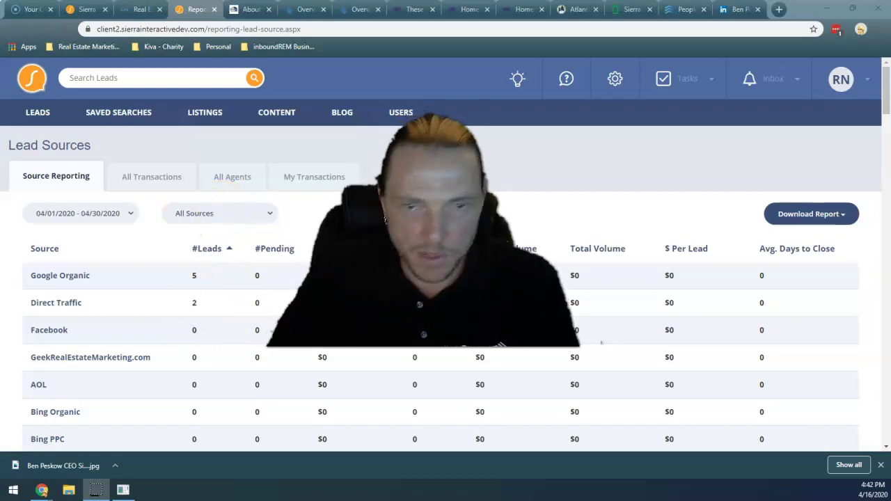
scroll(264, 378, "down", 2)
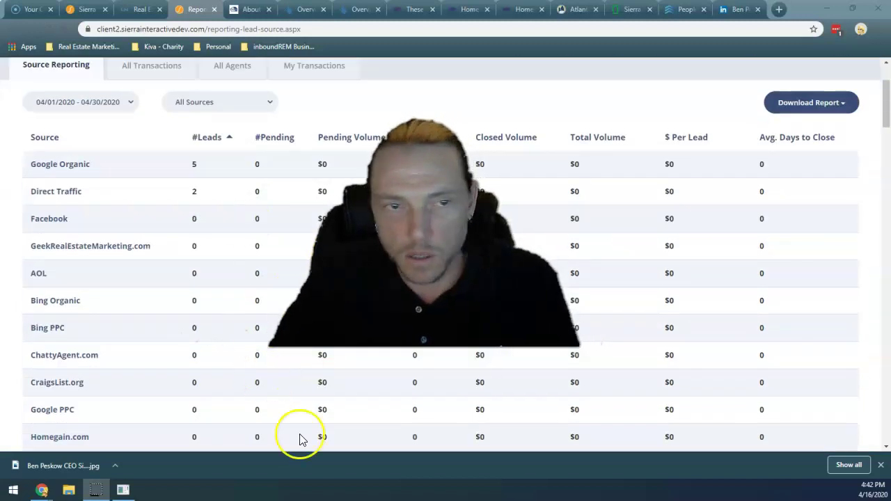
scroll(602, 344, "up", 1)
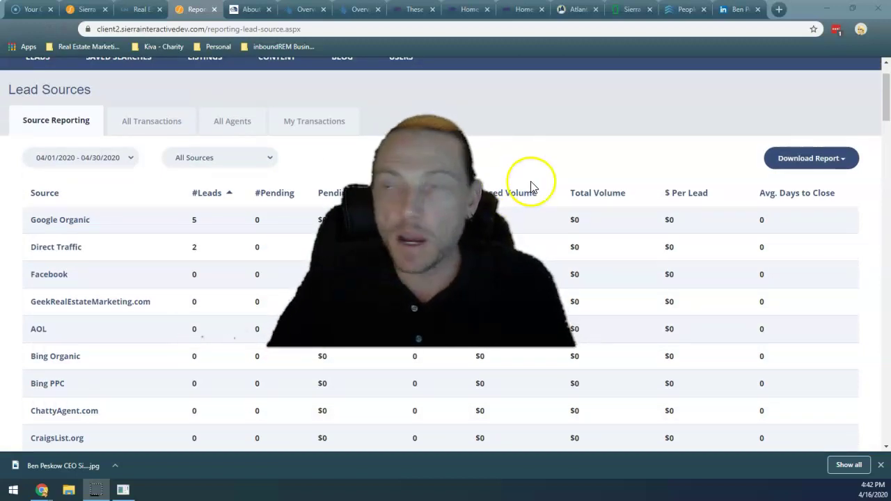
scroll(602, 345, "up", 1)
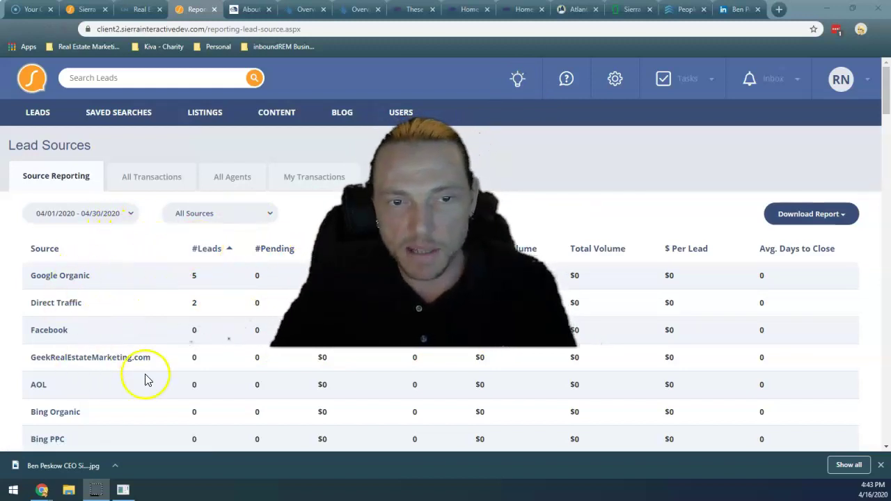
scroll(204, 310, "down", 1)
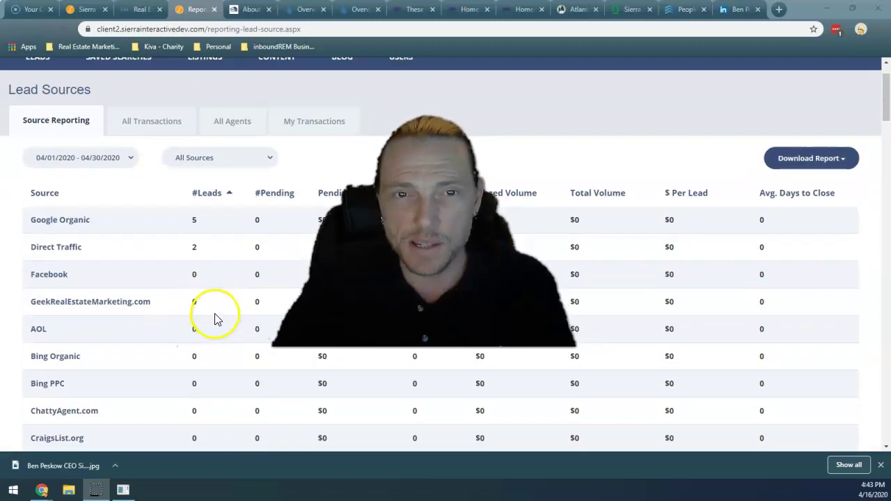
scroll(310, 268, "up", 1)
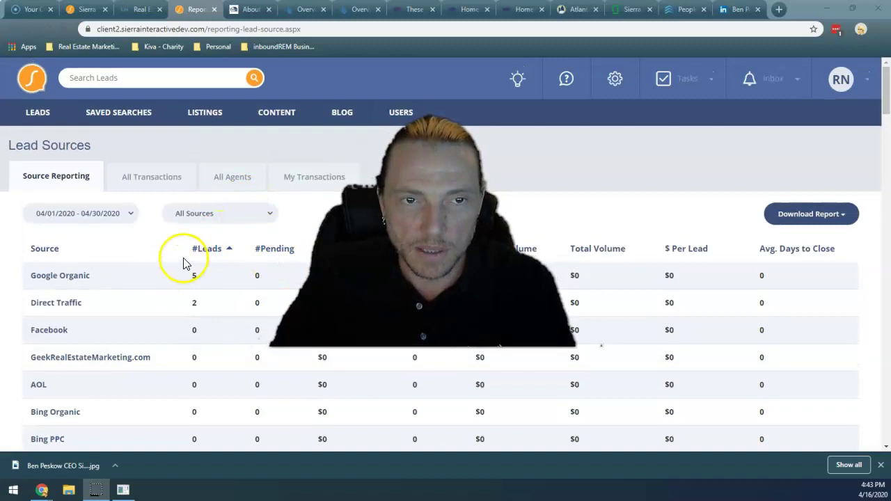
scroll(126, 372, "down", 2)
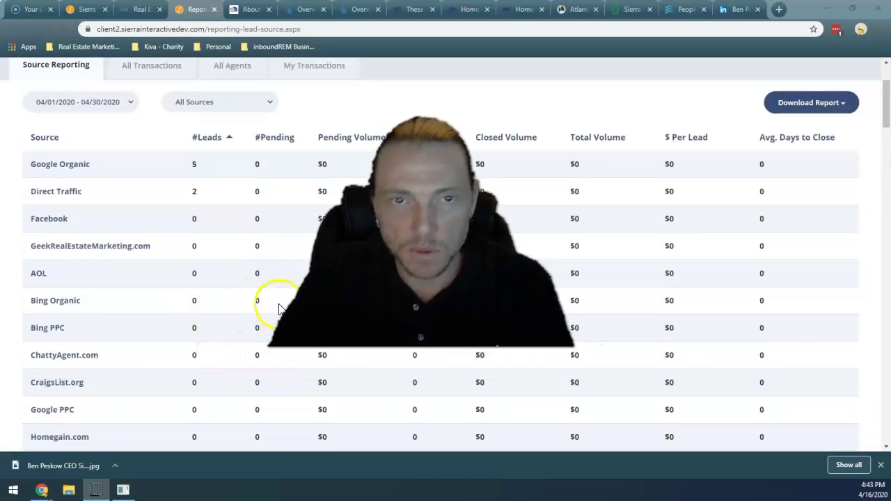
scroll(446, 278, "up", 2)
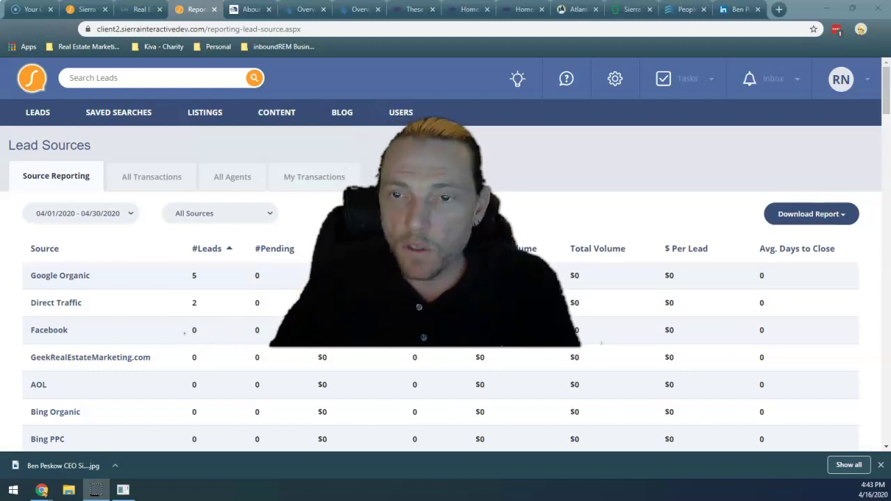
Step: Compare the report's individual sources from Google Organic down to Realtor.com, and switch to the buyer deals board in Follow Up Boss
scroll(66, 368, "down", 1)
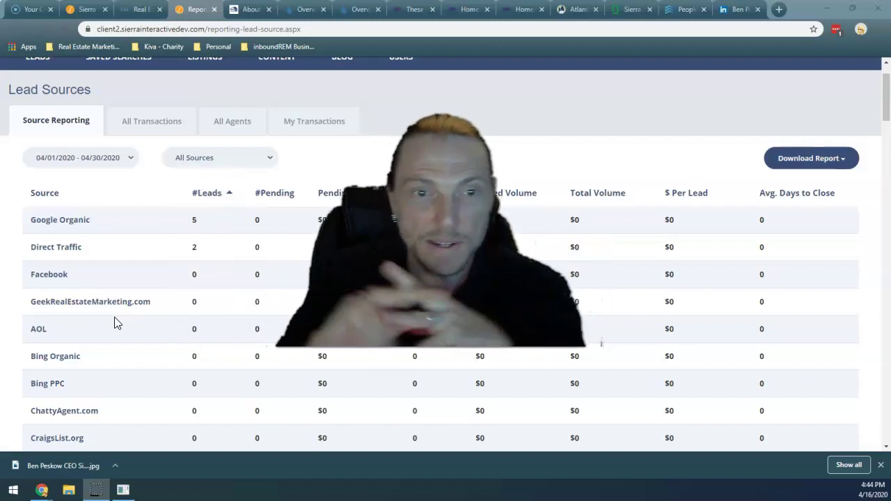
left_click(188, 322)
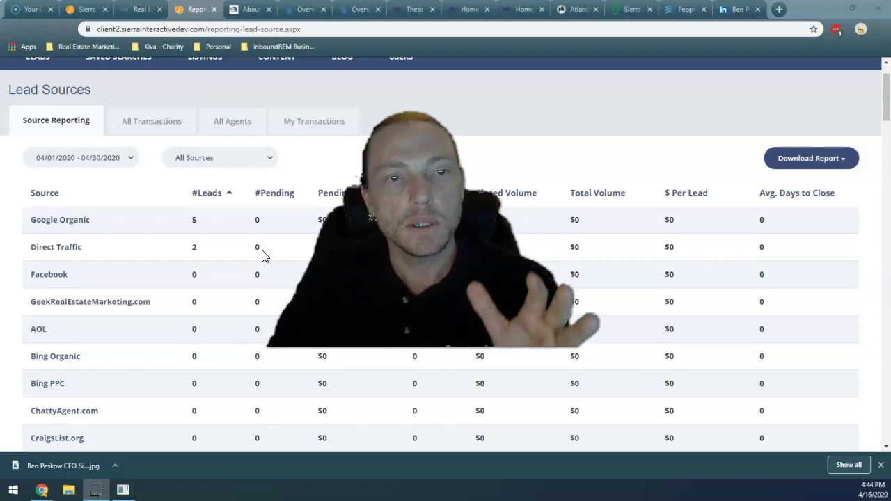
scroll(263, 256, "down", 1)
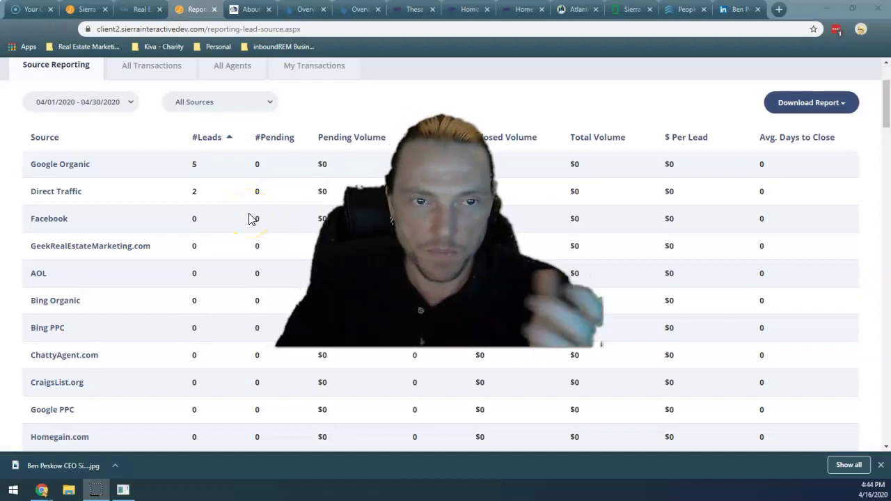
scroll(240, 219, "down", 4)
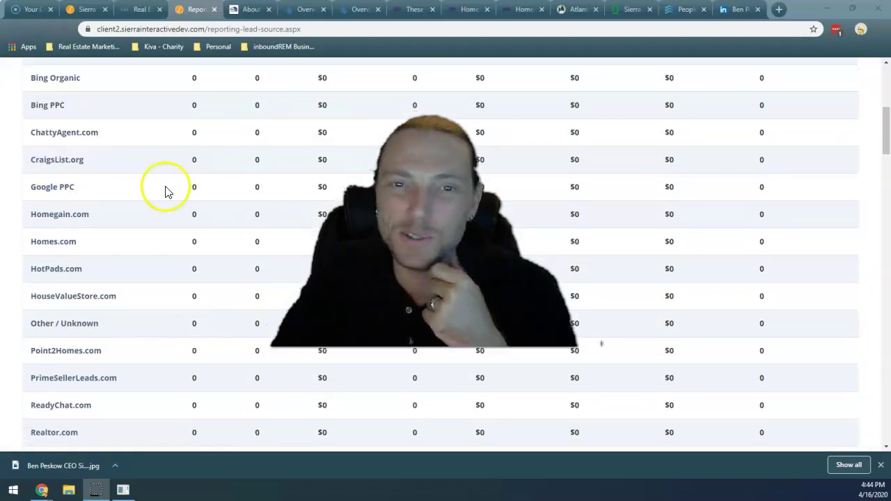
scroll(248, 225, "up", 2)
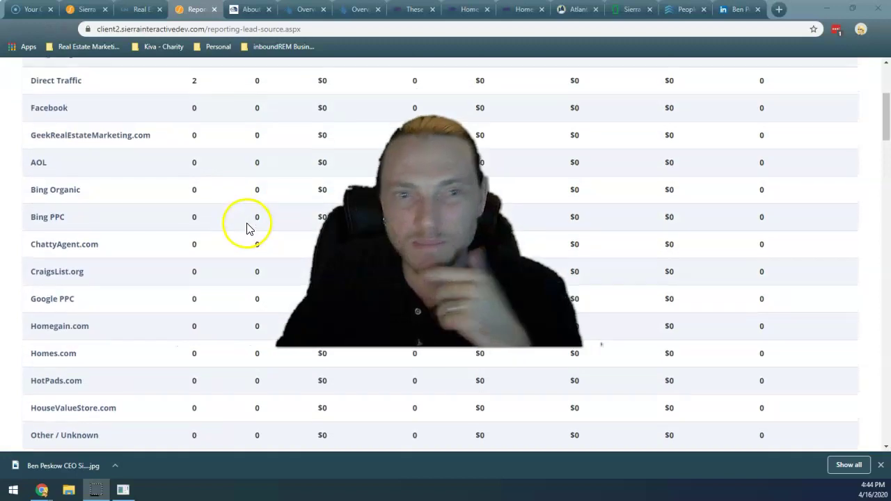
scroll(249, 225, "up", 1)
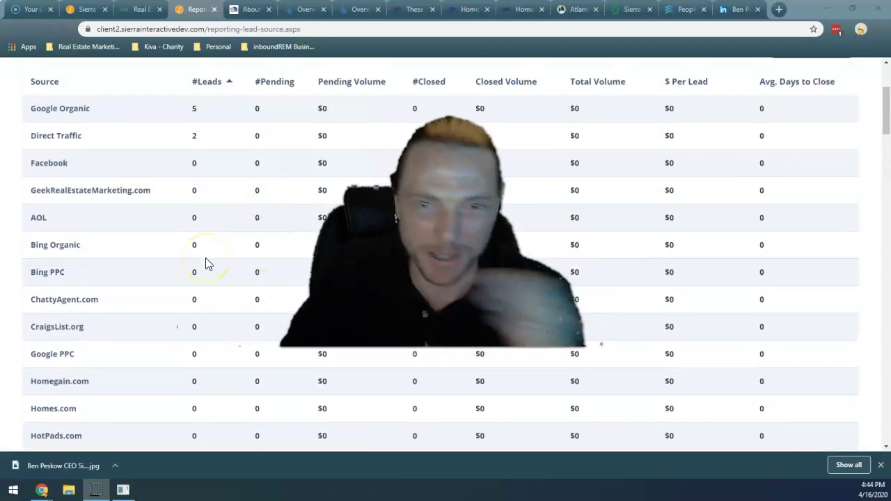
scroll(236, 254, "up", 3)
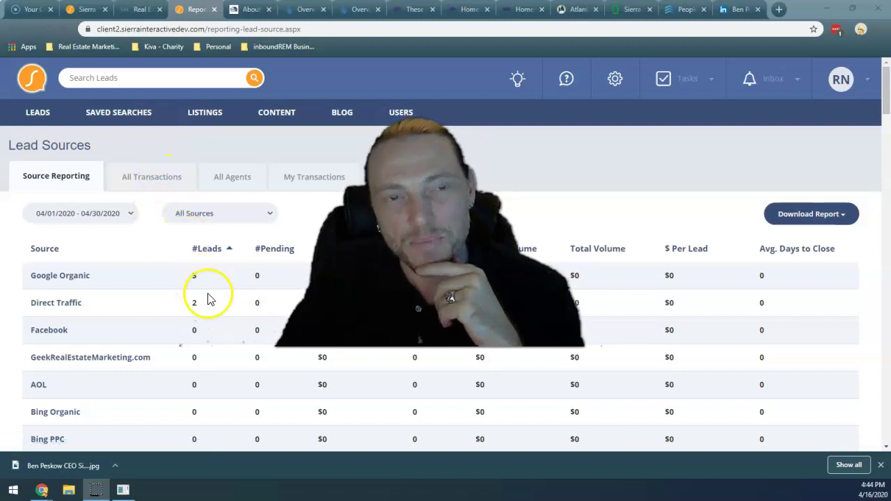
scroll(244, 296, "down", 2)
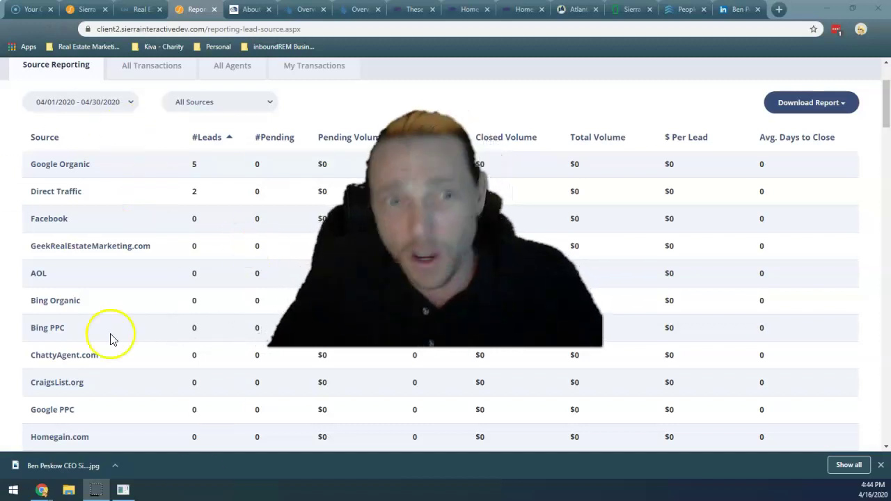
scroll(533, 242, "up", 2)
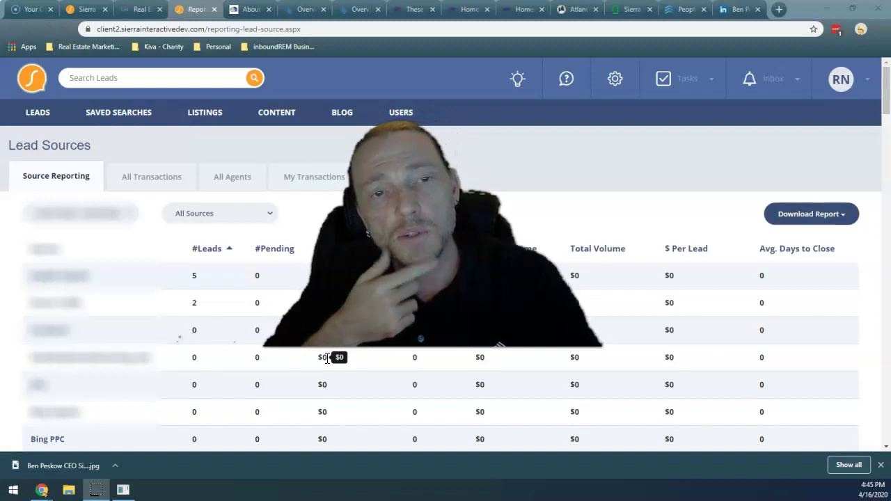
left_click(369, 356)
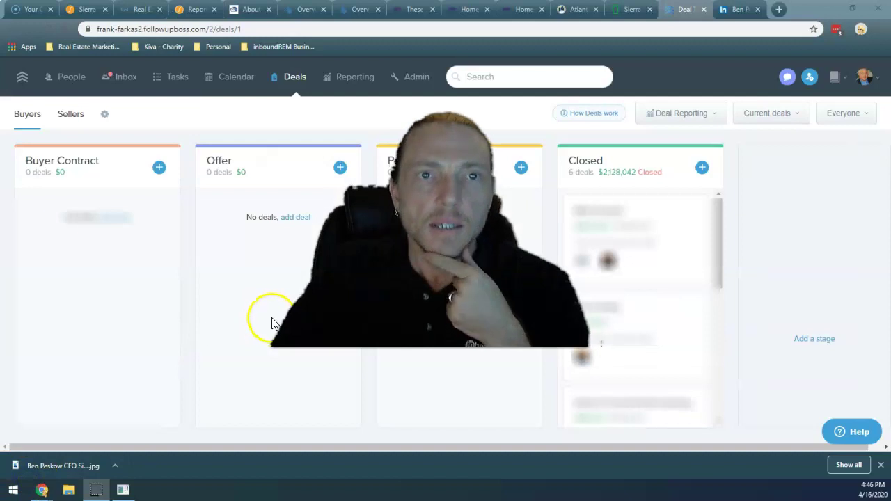
Step: Compare the Buyers and Sellers deal boards in Follow Up Boss, looking through the closed deals on each
left_click(70, 113)
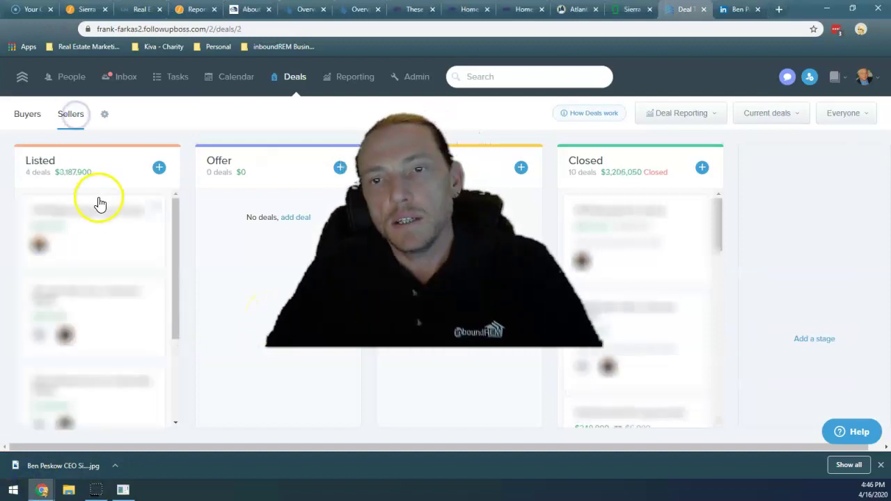
left_click(21, 116)
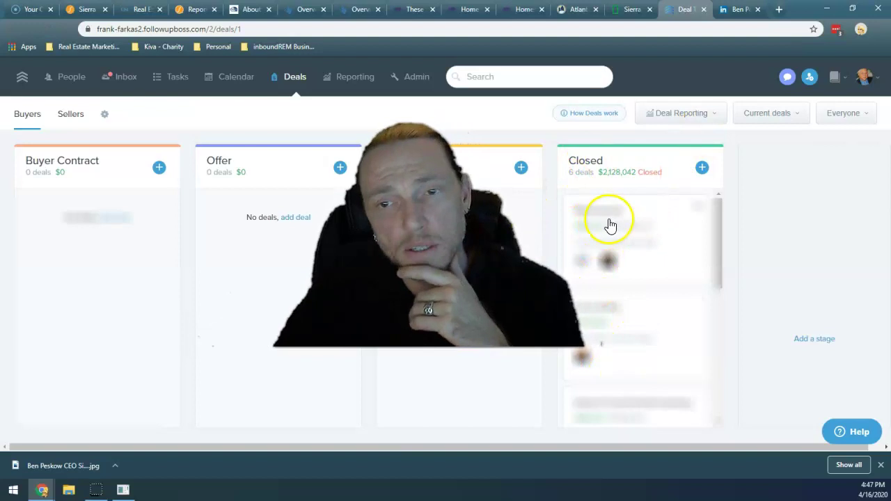
scroll(607, 225, "down", 5)
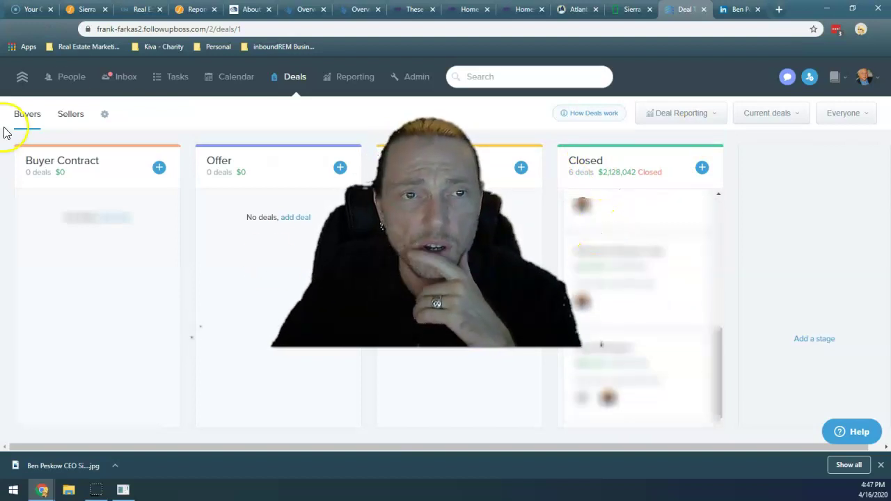
left_click(70, 114)
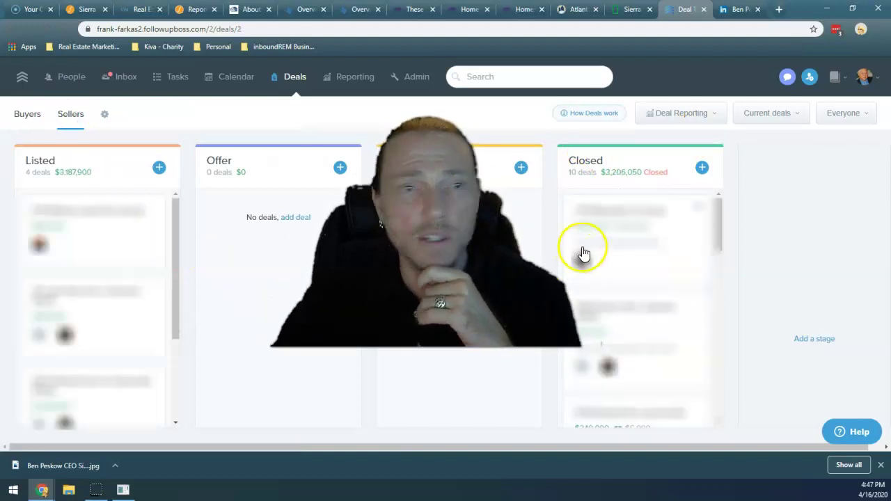
scroll(593, 247, "down", 5)
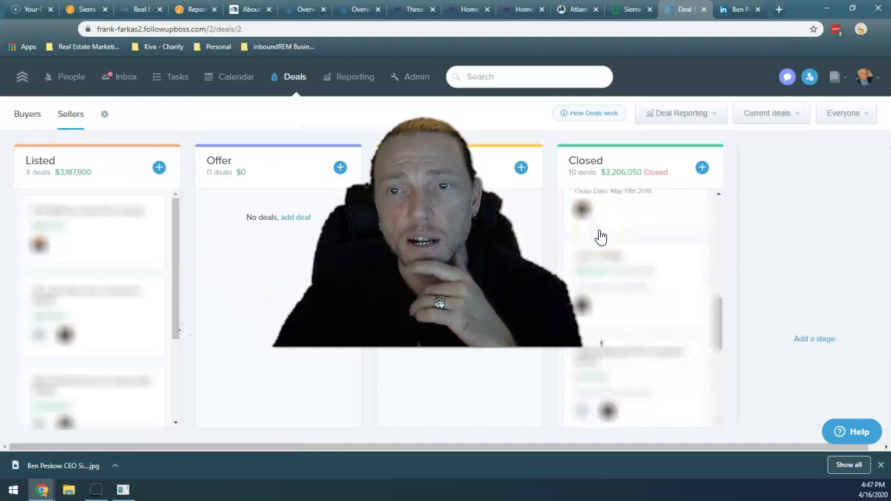
scroll(601, 237, "up", 5)
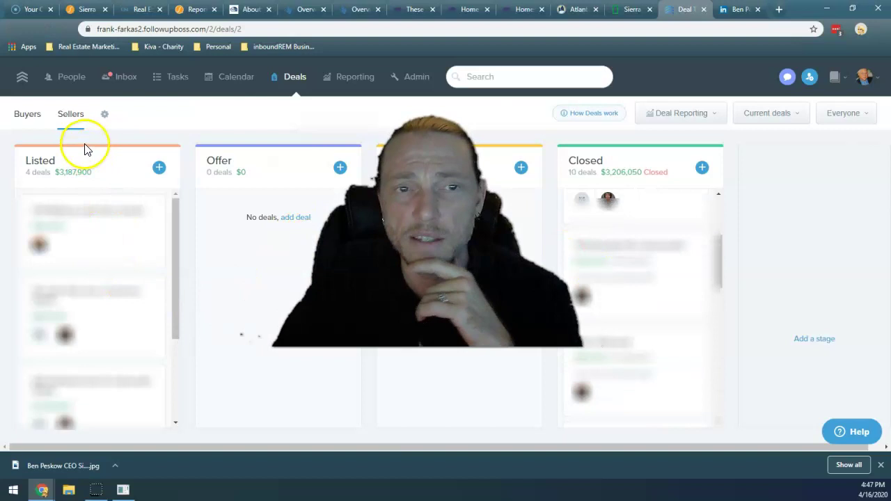
Step: View the details of one listed and one closed seller deal, closing each without changes
left_click(103, 225)
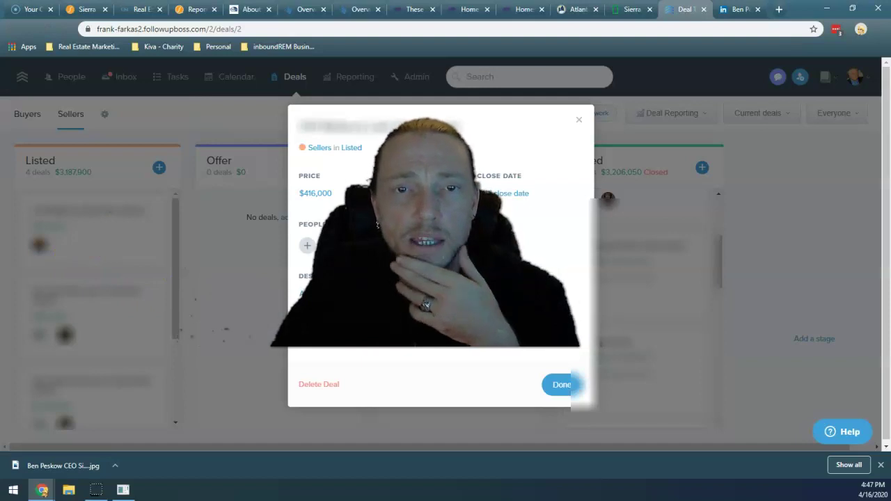
left_click(578, 117)
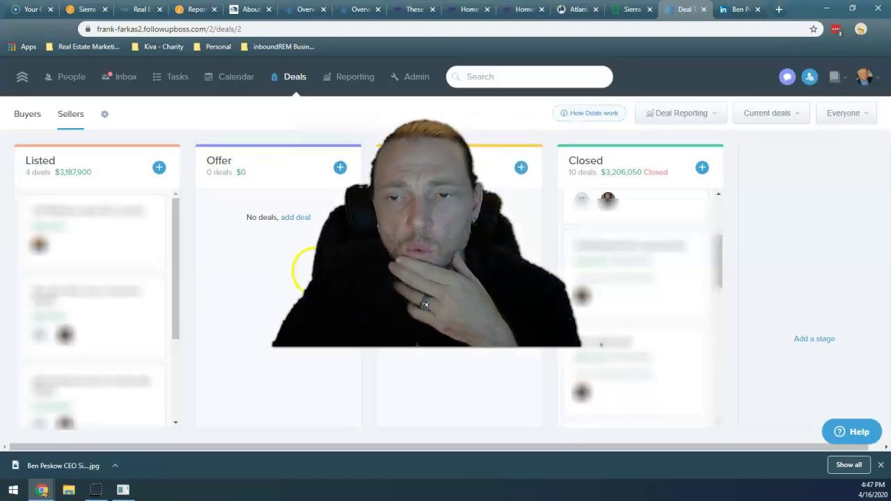
left_click_drag(719, 244, 717, 287)
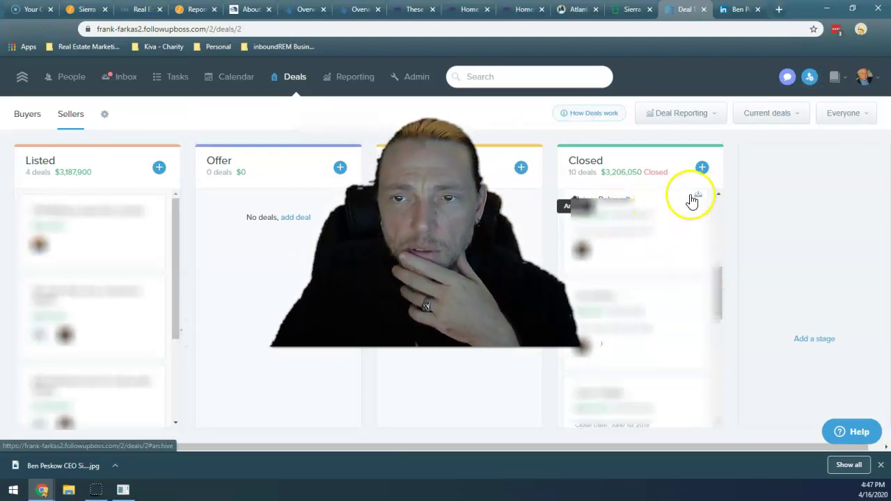
left_click(626, 203)
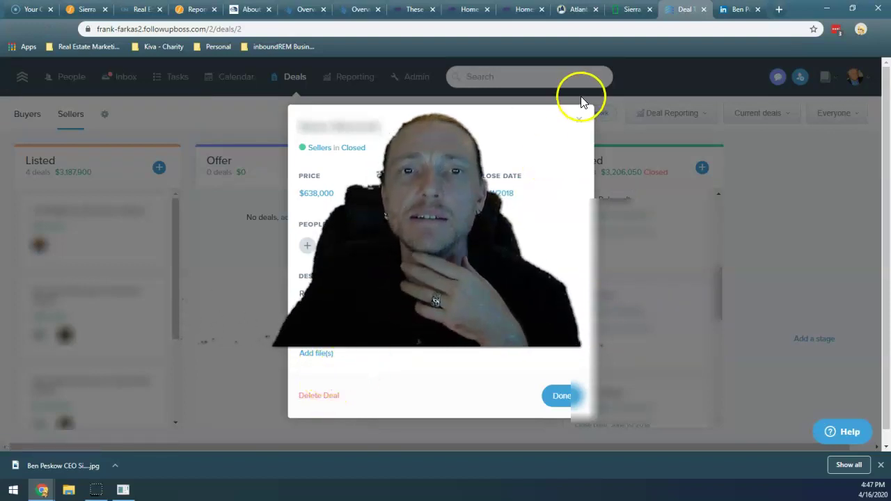
left_click(579, 120)
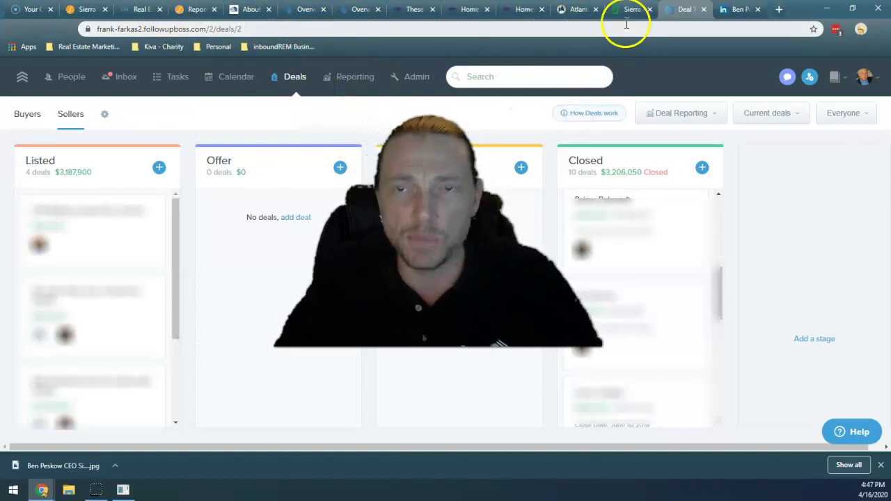
Step: Return to Sierra Interactive's lead source report and review its sources against the Follow Up Boss deal boards
left_click(194, 9)
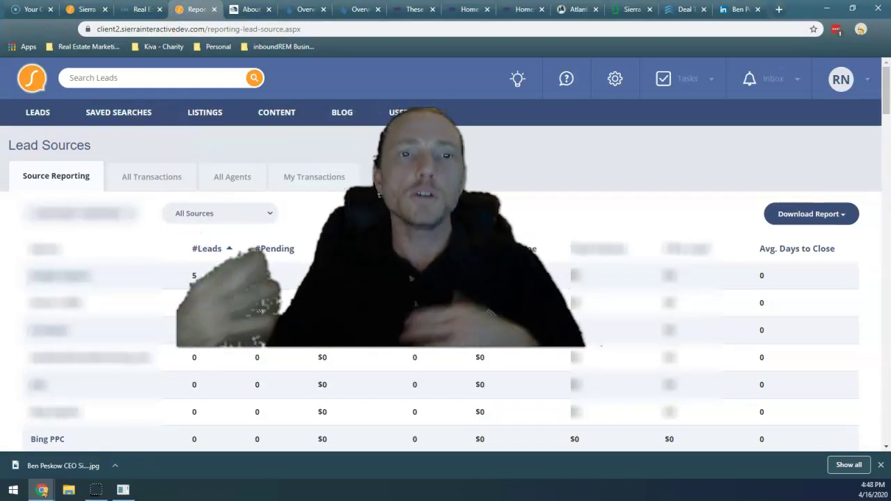
scroll(370, 383, "down", 3)
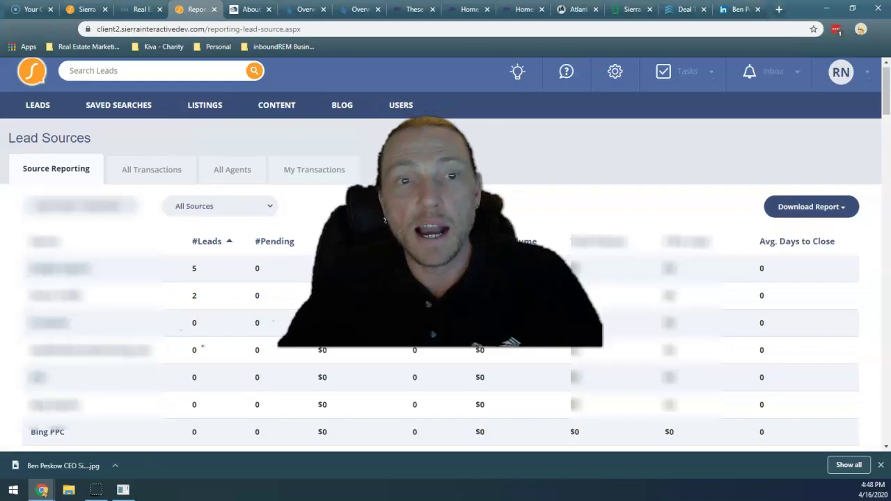
scroll(370, 383, "up", 2)
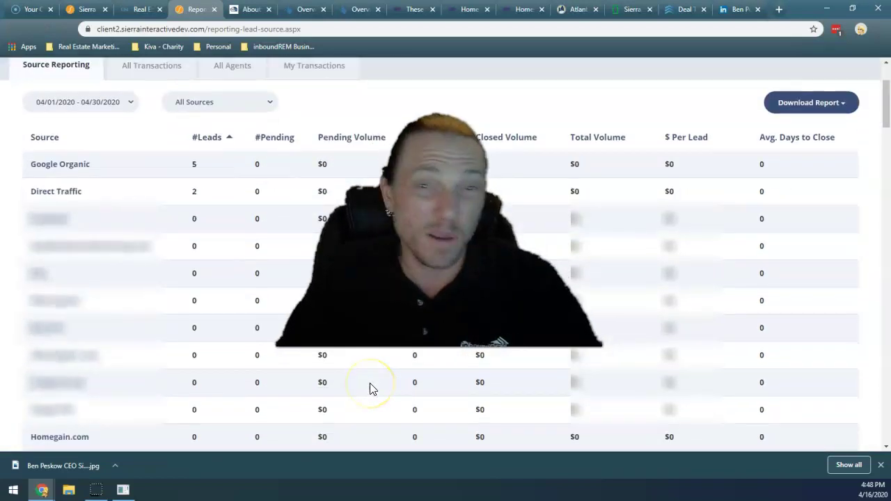
scroll(370, 383, "up", 2)
left_click(349, 358)
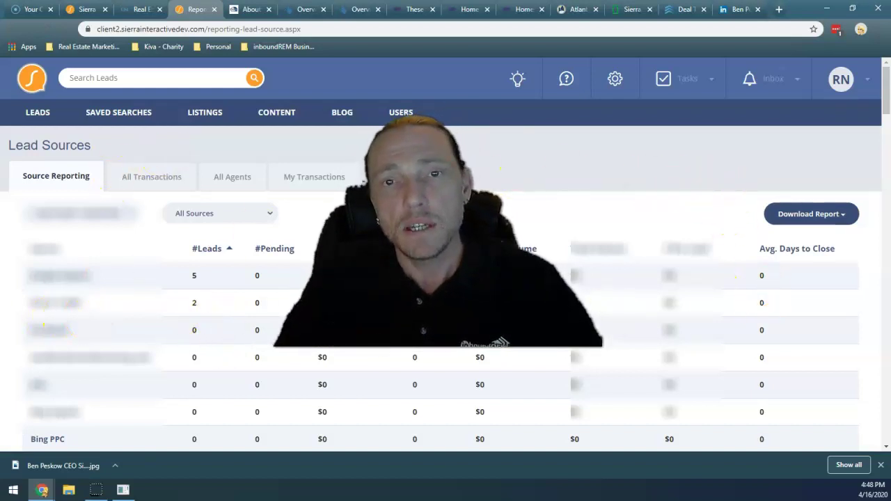
Step: Open the Integrations page from the settings tools and survey the whole list of direct API and email-to-lead integrations
left_click(616, 81)
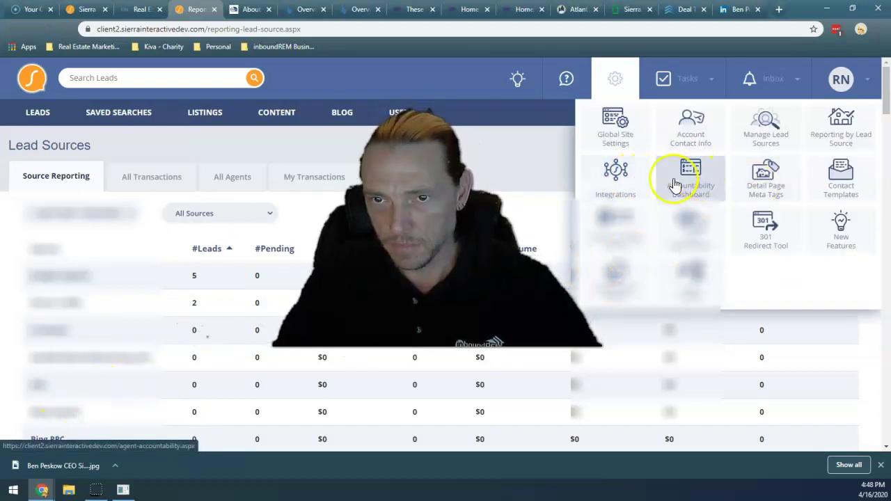
left_click(603, 186)
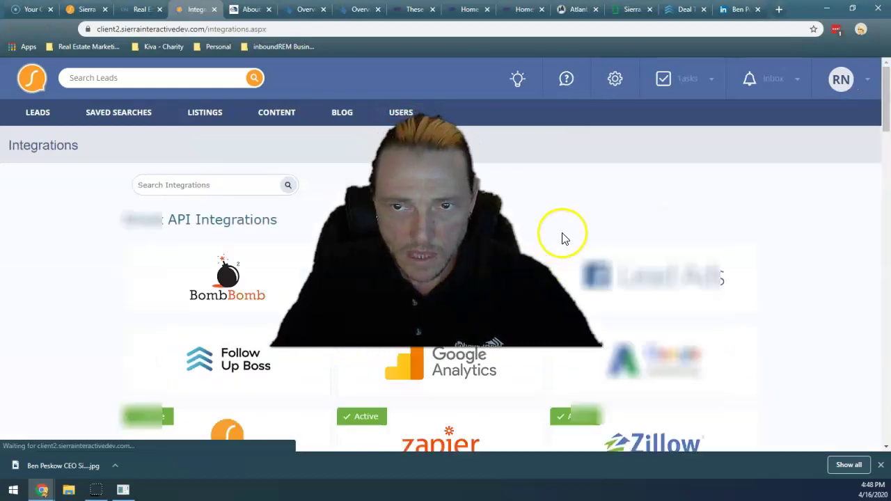
scroll(440, 192, "down", 3)
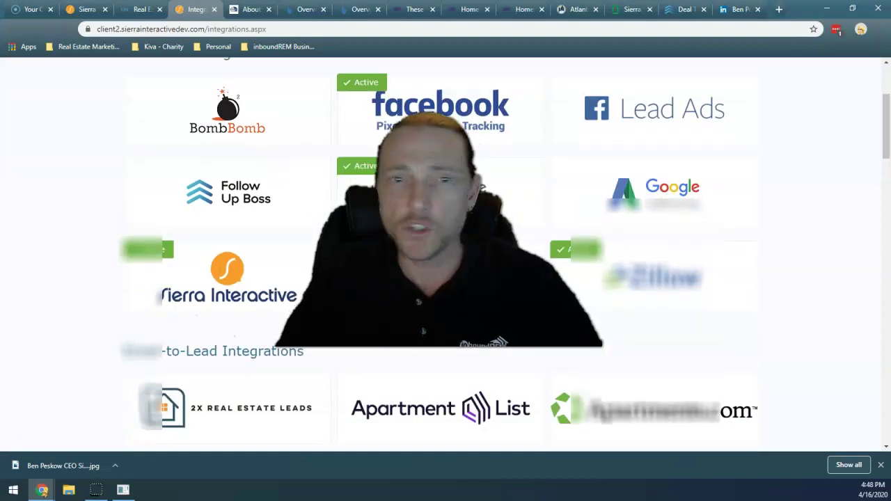
scroll(441, 251, "down", 12)
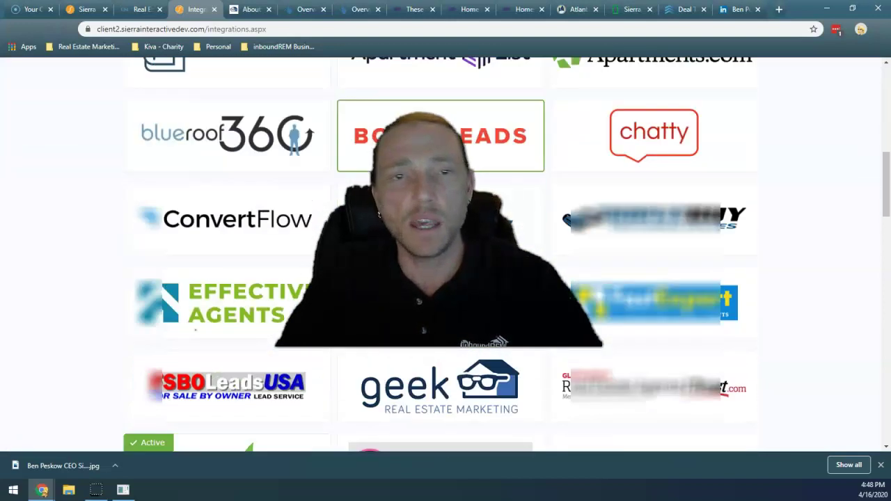
scroll(440, 251, "down", 13)
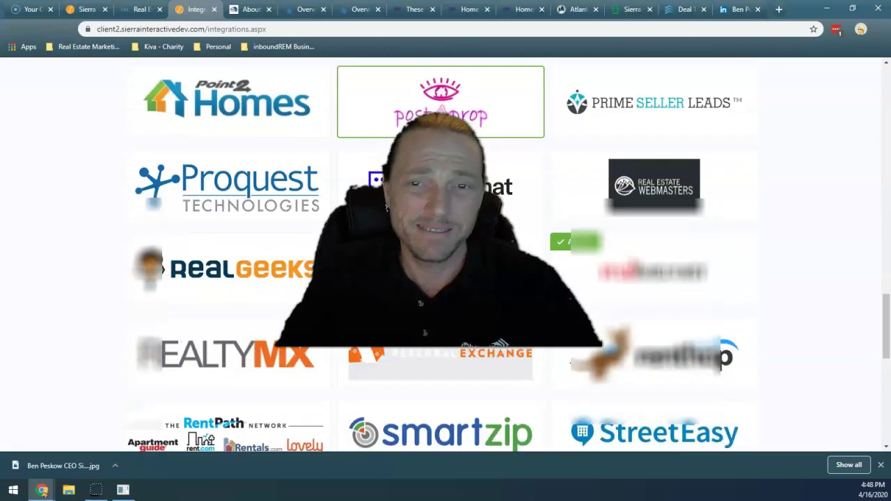
scroll(376, 219, "up", 10)
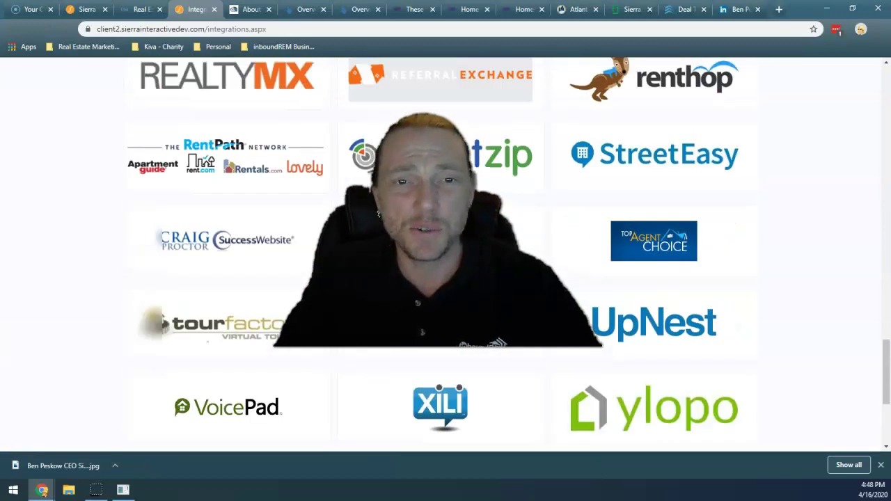
scroll(380, 214, "up", 14)
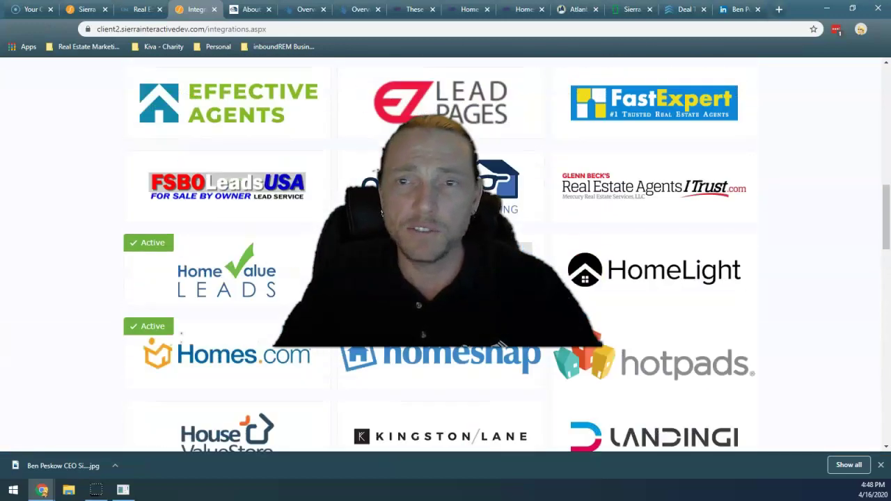
scroll(416, 347, "up", 4)
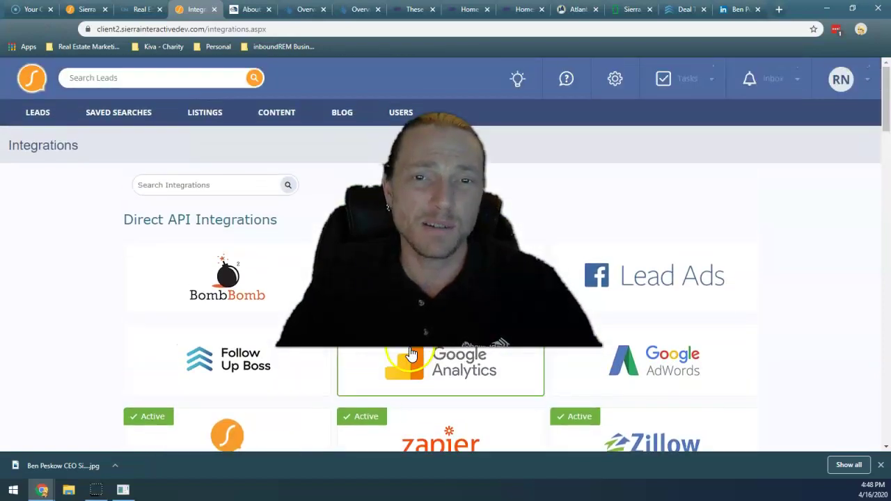
Step: Examine the direct API integrations such as Facebook Lead Ads, Google Analytics and Zillow, and the first email-to-lead partners
scroll(292, 327, "down", 1)
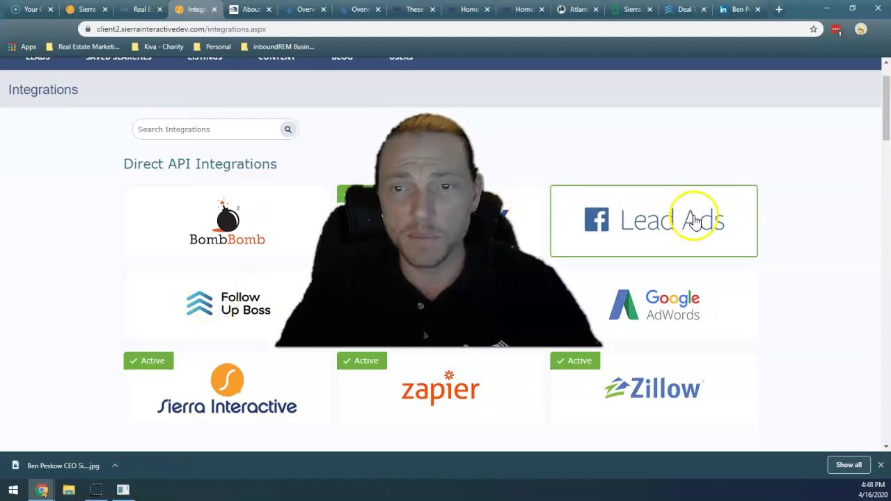
scroll(654, 267, "down", 3)
scroll(654, 267, "up", 2)
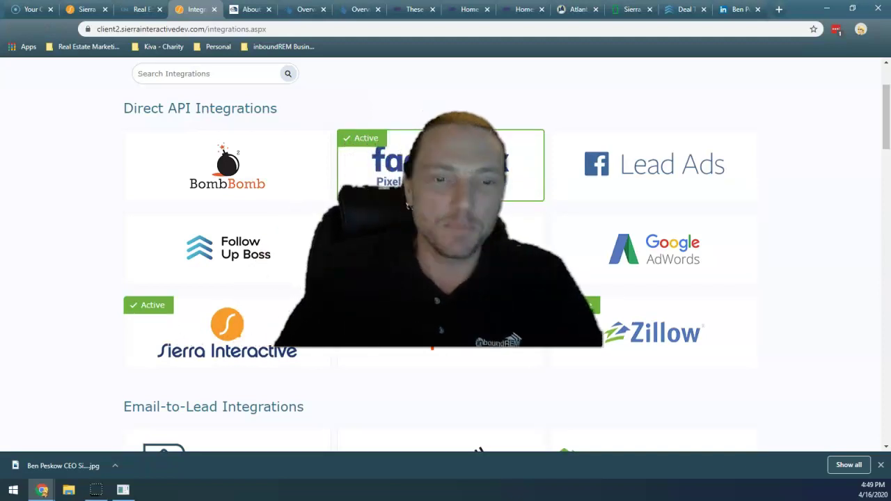
scroll(496, 167, "down", 2)
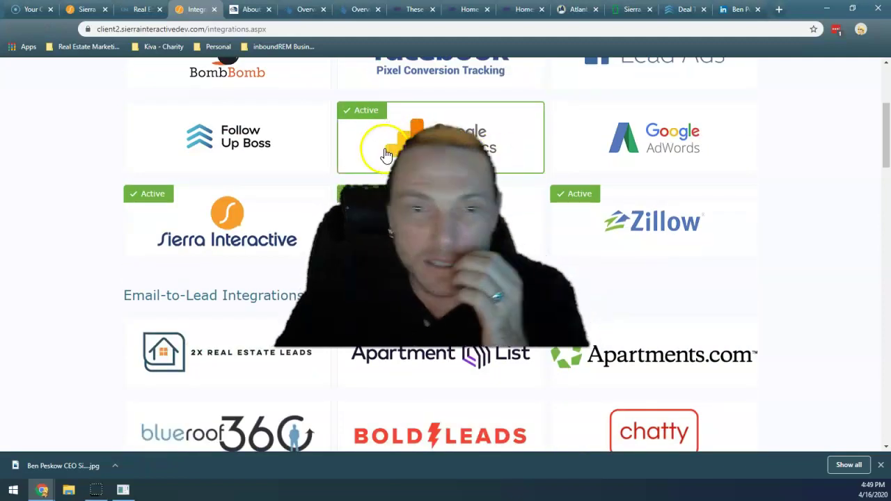
scroll(526, 253, "down", 5)
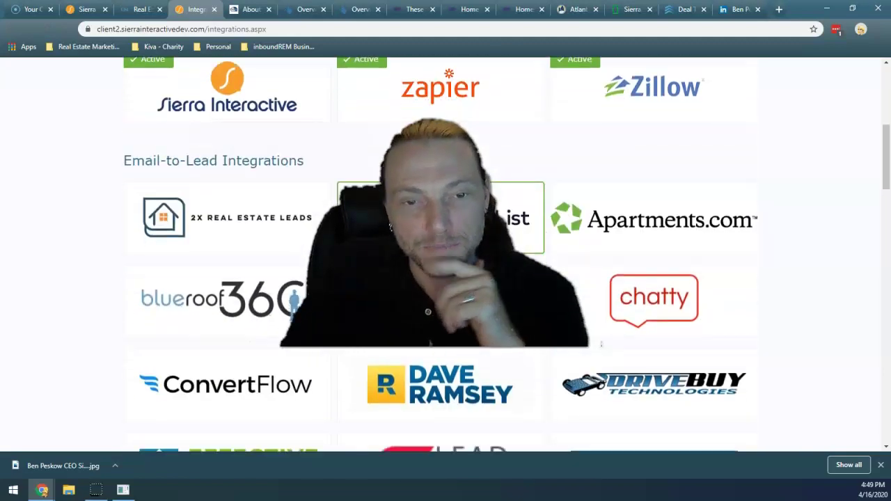
scroll(526, 253, "up", 4)
scroll(525, 253, "up", 5)
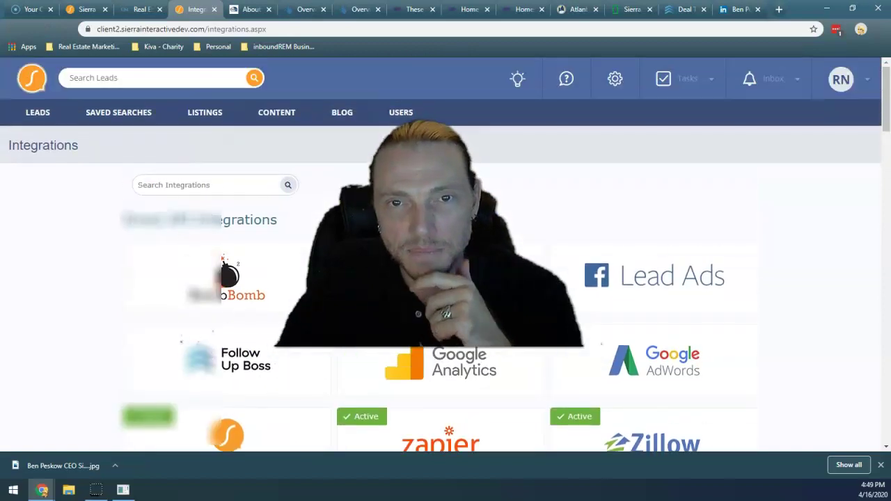
Step: Open the Agent Accountability Dashboard and review its lead type, source and status filters and the per-agent activity table
left_click(615, 79)
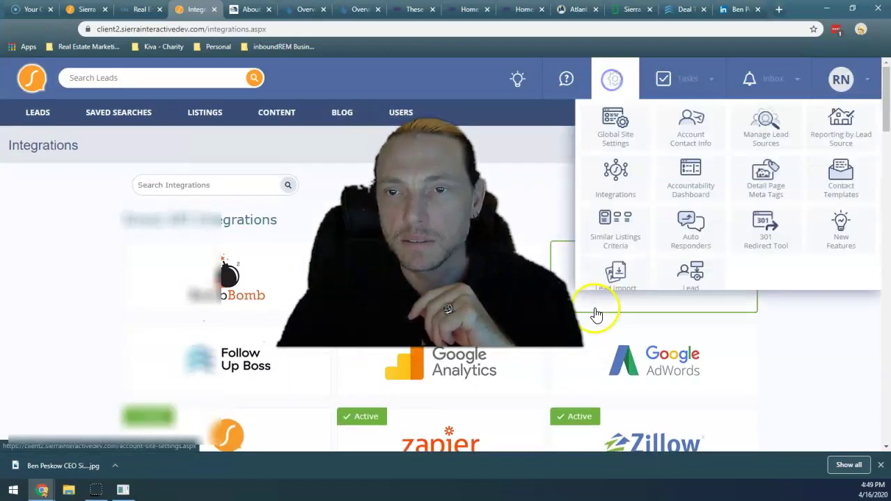
left_click(691, 178)
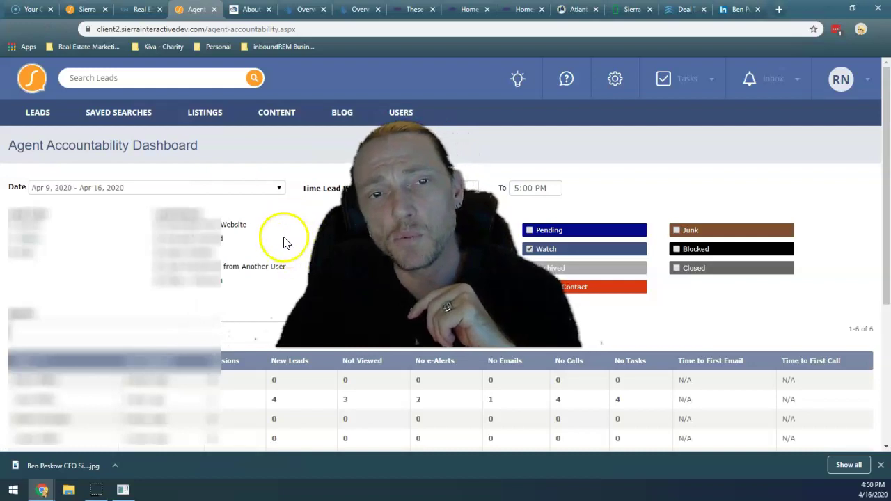
scroll(265, 230, "down", 2)
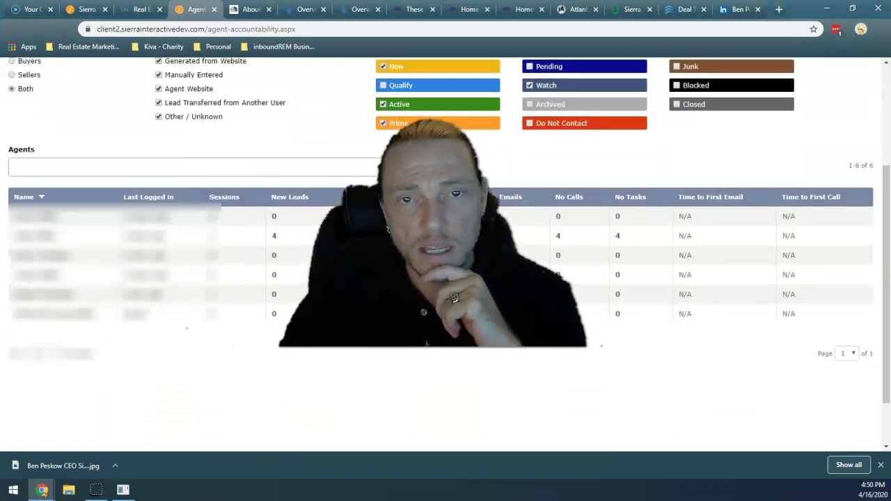
scroll(301, 301, "up", 2)
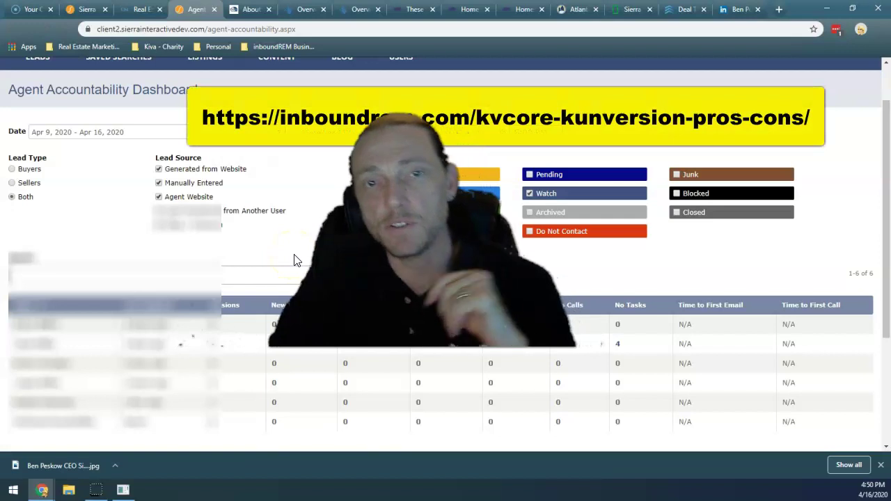
scroll(294, 260, "down", 1)
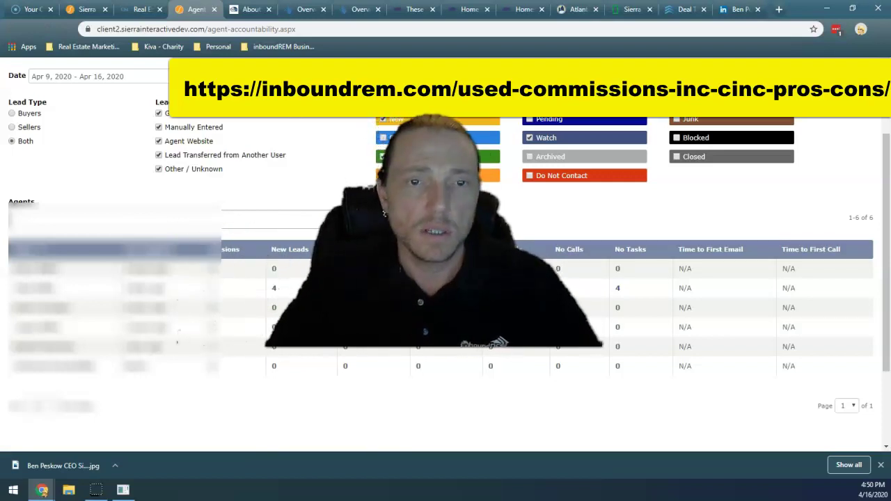
scroll(446, 279, "up", 1)
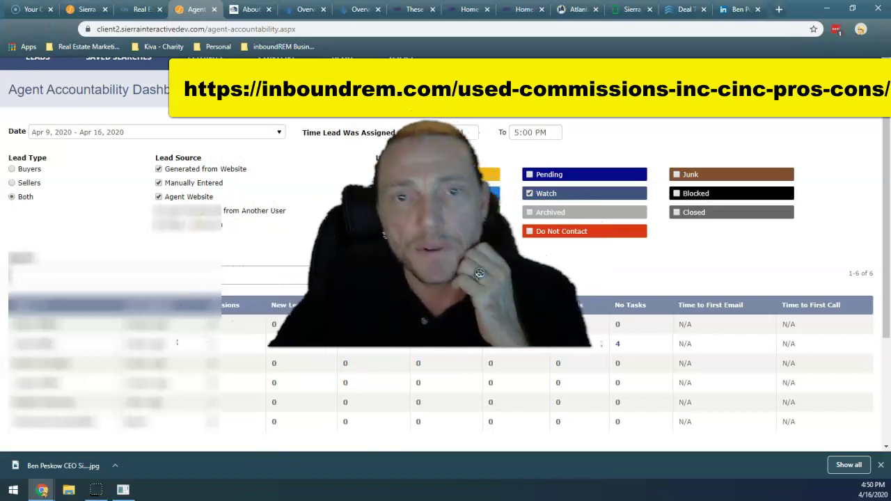
scroll(601, 344, "up", 1)
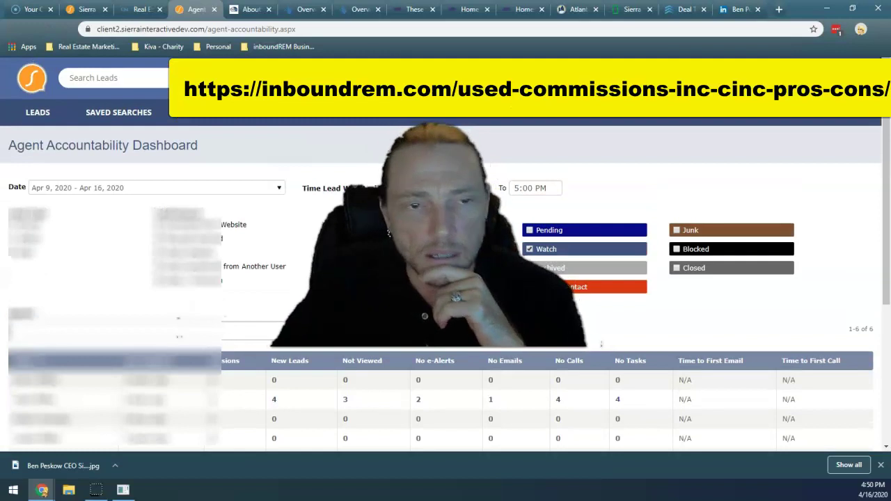
Step: Finish reviewing the Agent Accountability Dashboard, and open Detail Page Meta Tags to review the listing meta title, description and keywords templates
scroll(601, 344, "down", 1)
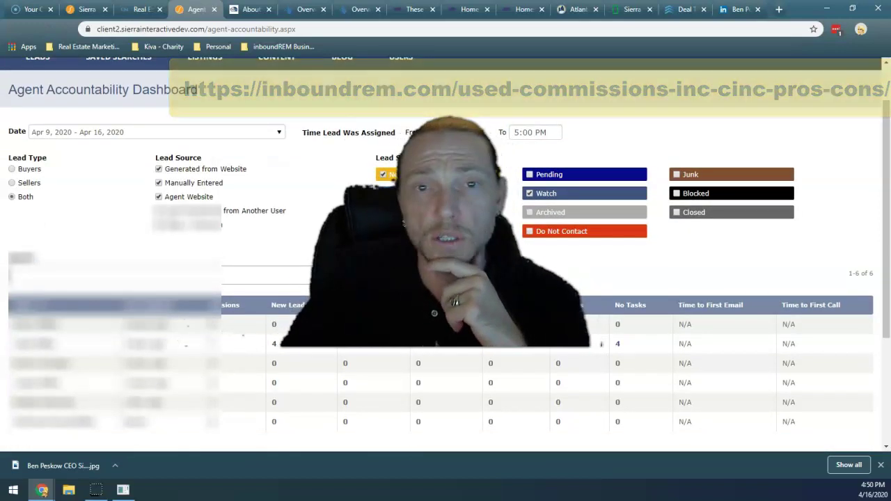
scroll(601, 344, "up", 1)
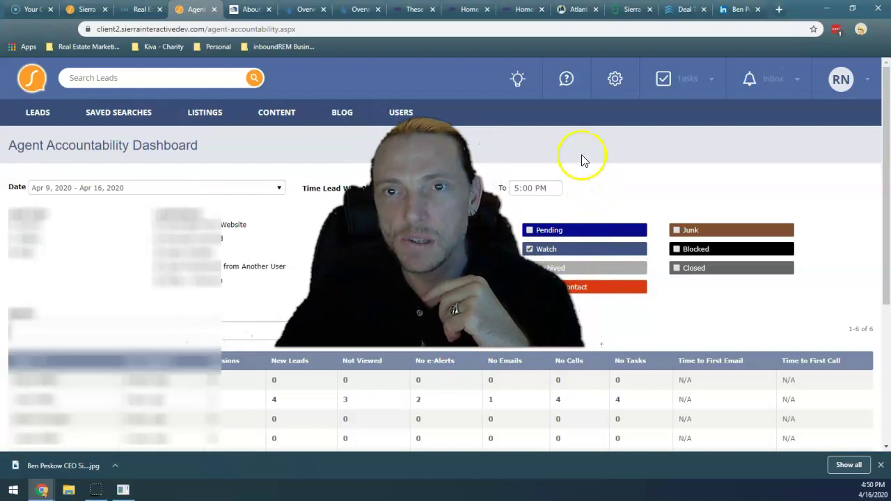
left_click(616, 80)
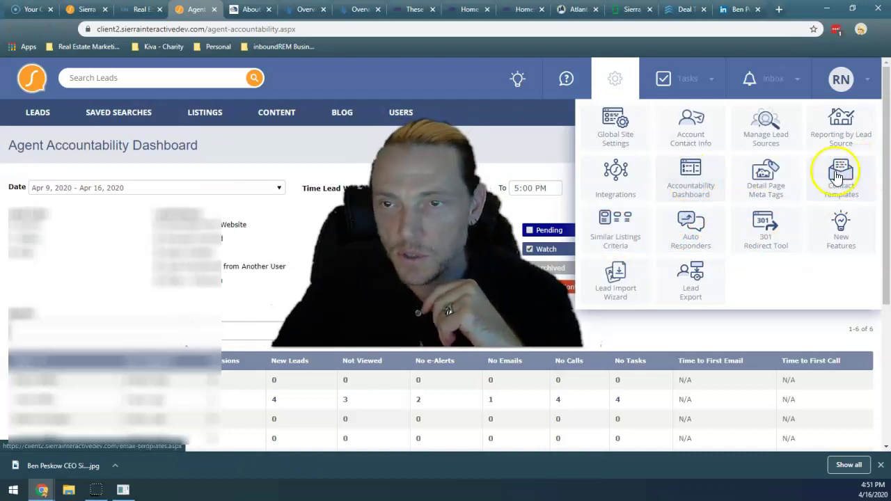
left_click(765, 199)
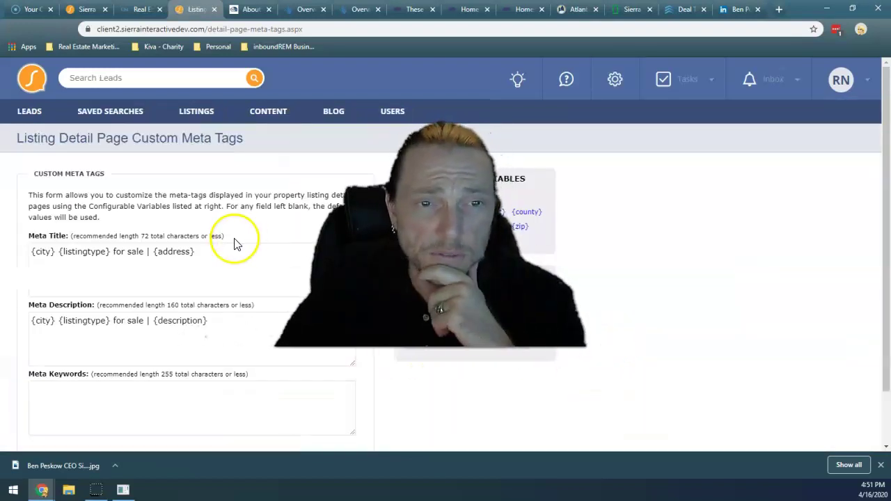
scroll(234, 242, "down", 2)
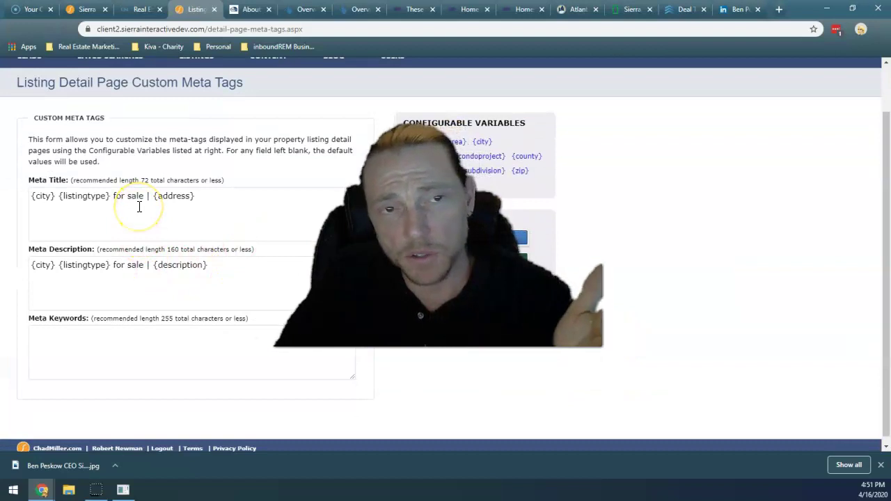
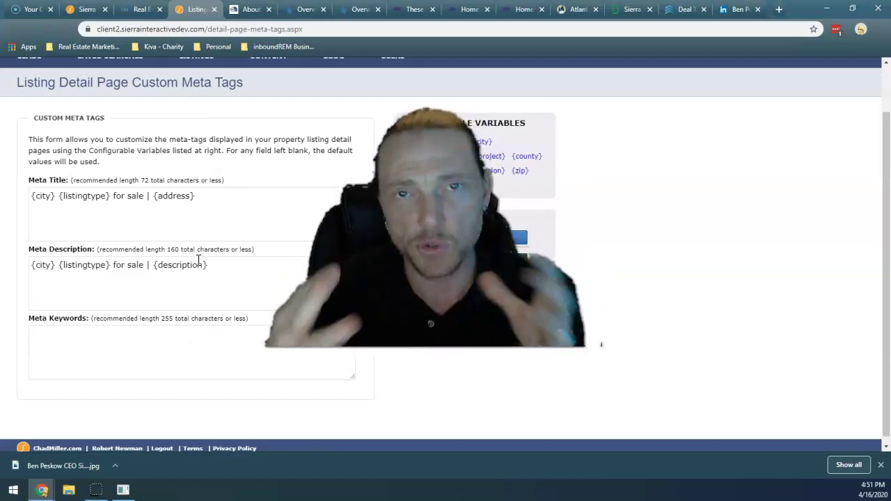
Step: Switch to the Tallahassee client site's Bobbin Neighborhoods page and examine its intro text, market statistics, listing gallery and sidebar links
left_click(468, 9)
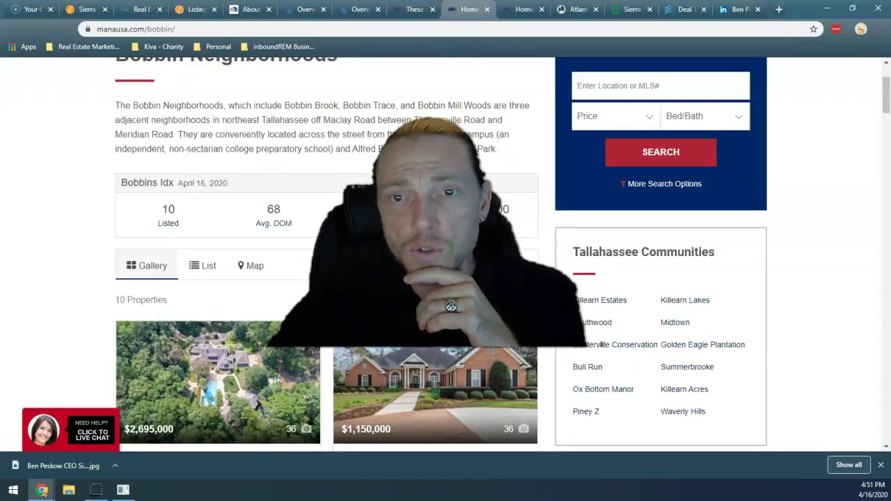
scroll(567, 284, "down", 2)
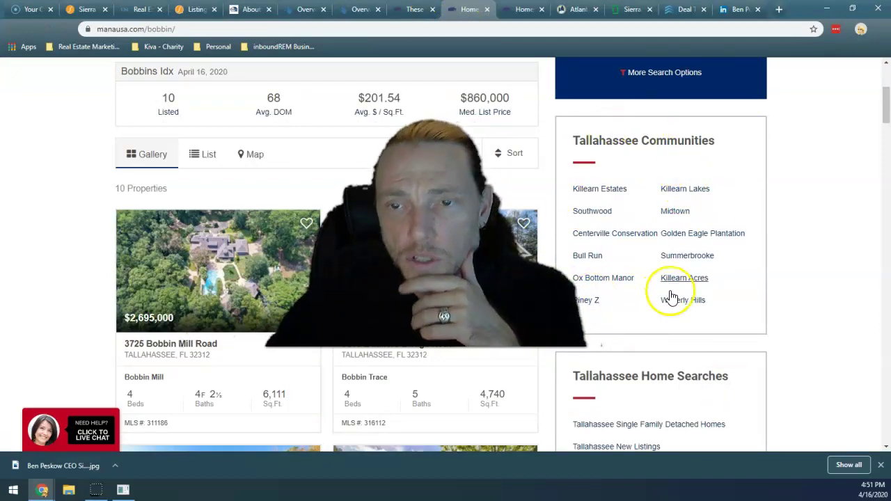
scroll(647, 297, "down", 2)
scroll(630, 307, "down", 3)
scroll(606, 327, "up", 7)
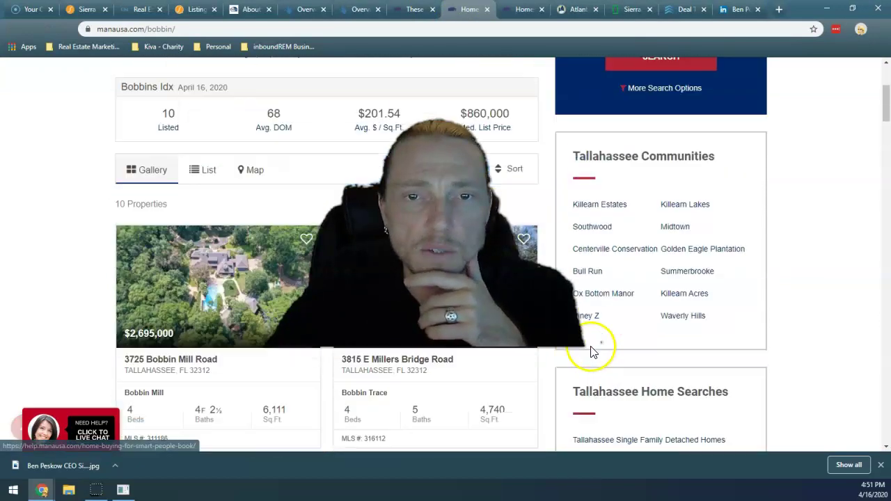
scroll(418, 314, "up", 2)
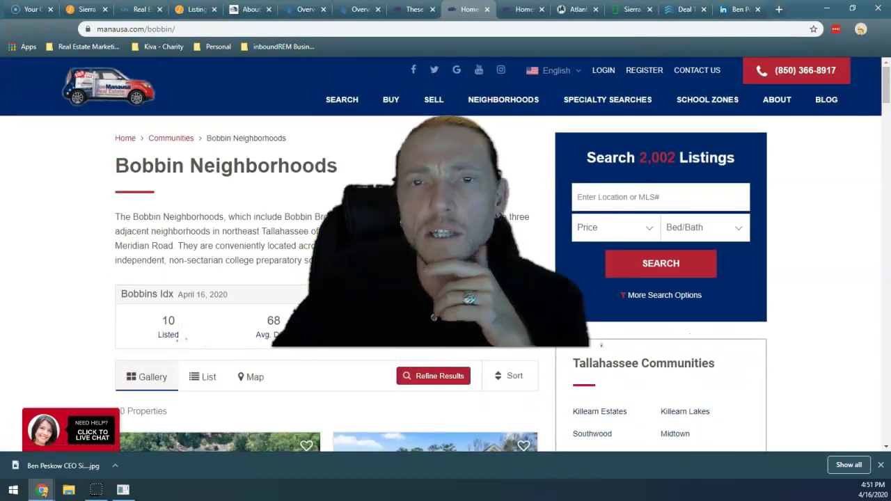
scroll(272, 293, "down", 8)
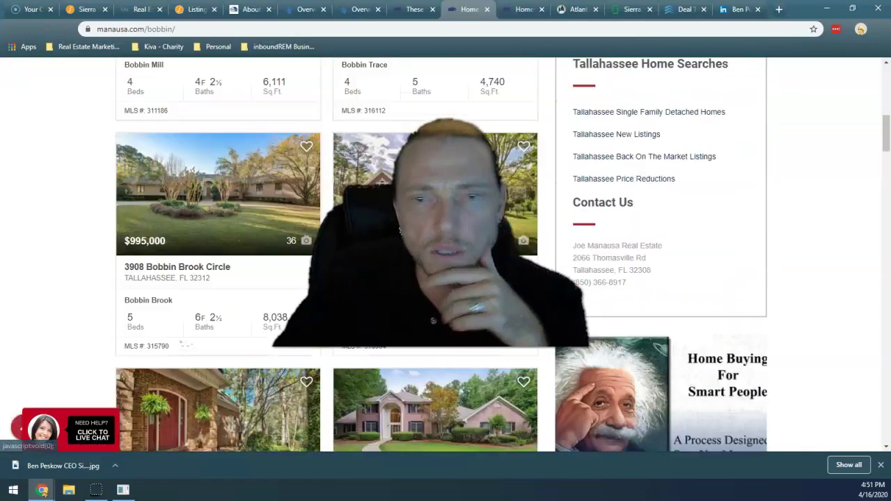
scroll(400, 230, "down", 5)
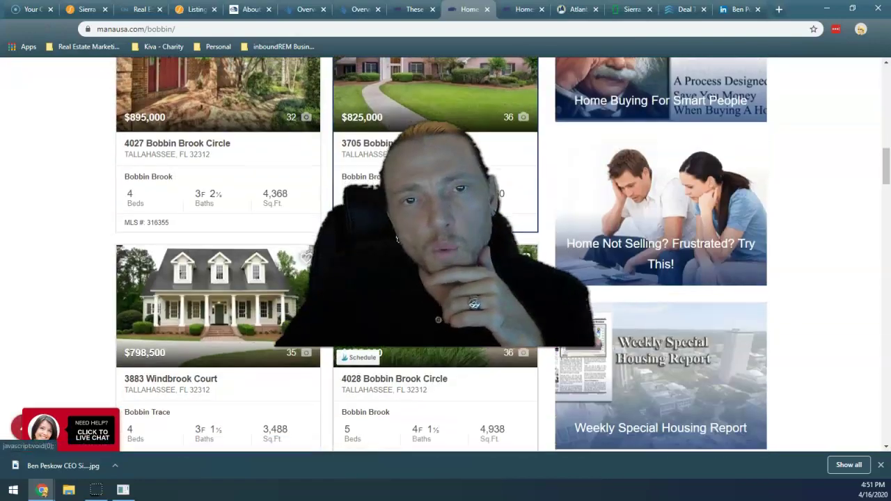
scroll(397, 238, "down", 2)
scroll(400, 229, "up", 7)
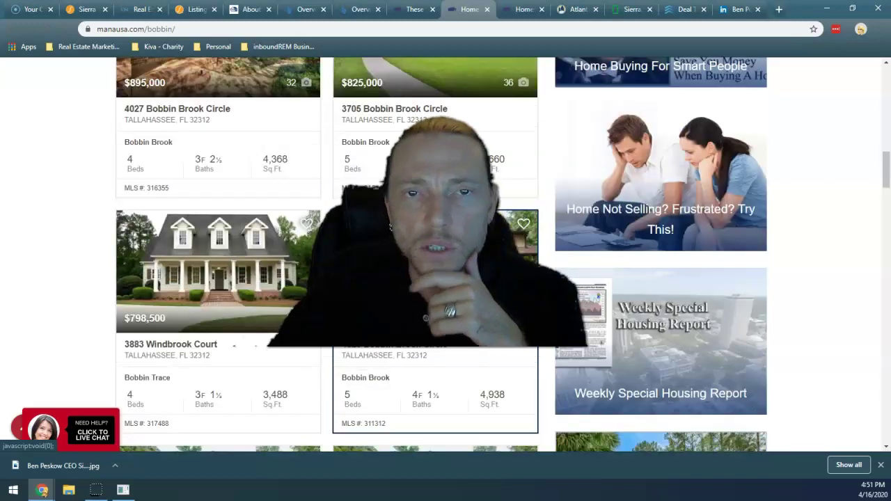
scroll(500, 212, "up", 3)
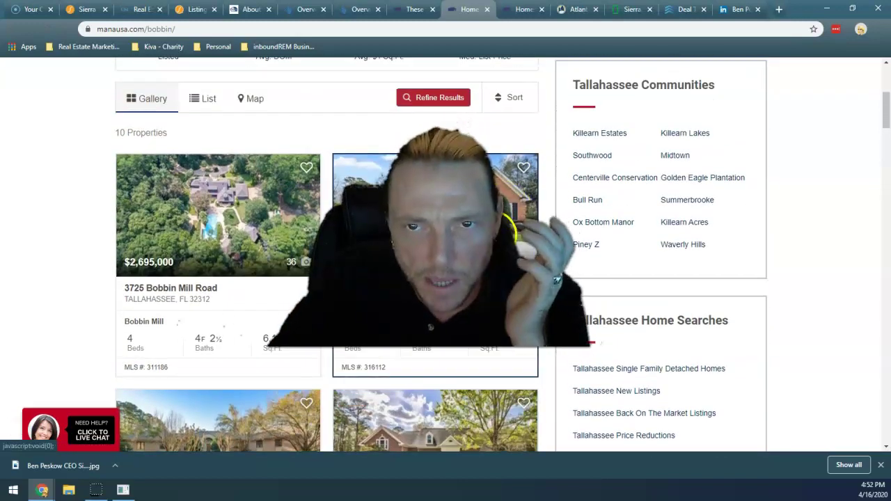
Step: Open the Killearn Estates community page and review its introduction, listing statistics and first property listings
left_click(603, 132)
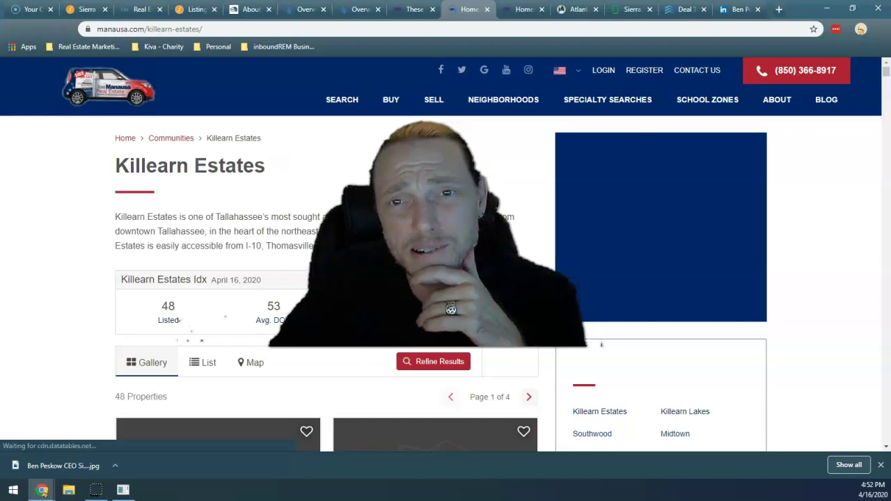
scroll(602, 343, "down", 2)
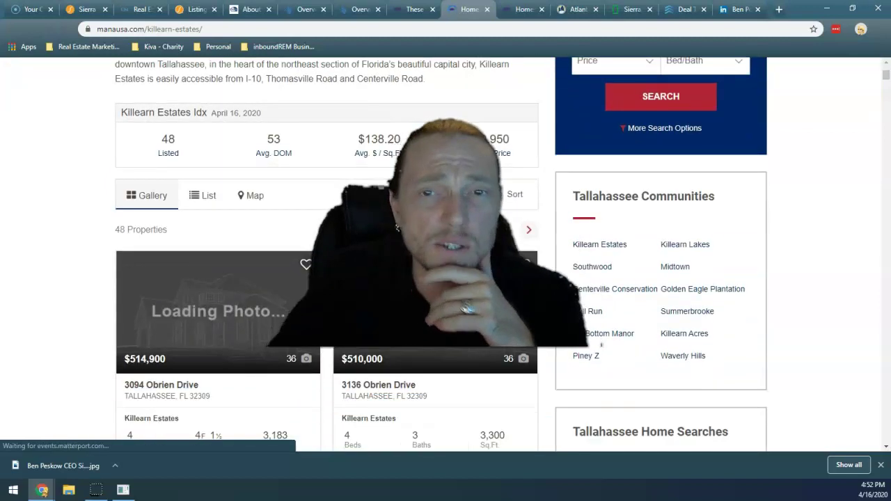
scroll(601, 343, "down", 3)
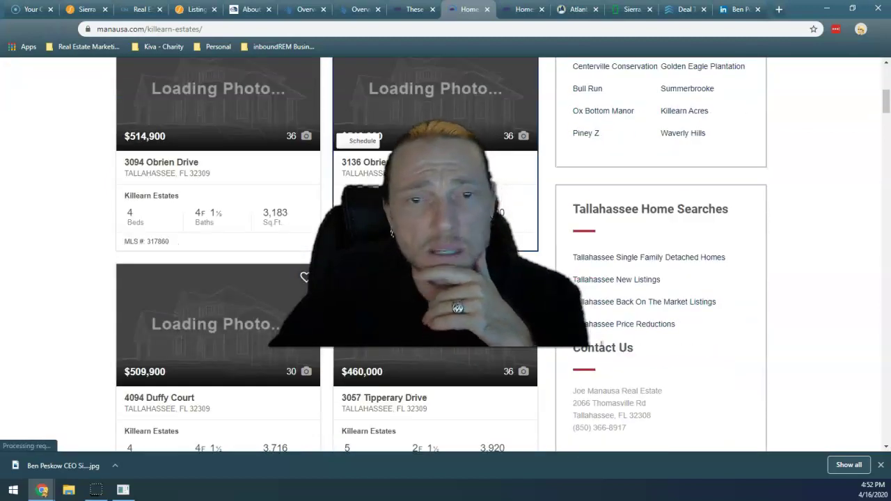
scroll(602, 344, "up", 2)
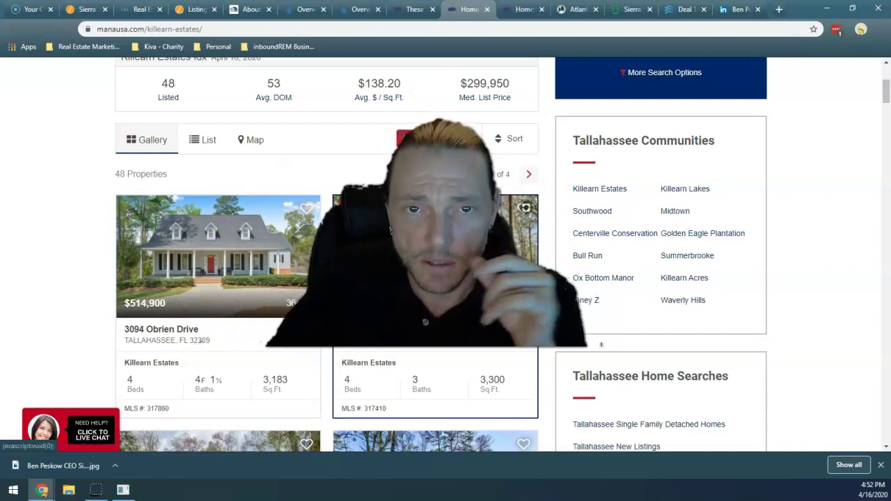
scroll(435, 278, "up", 3)
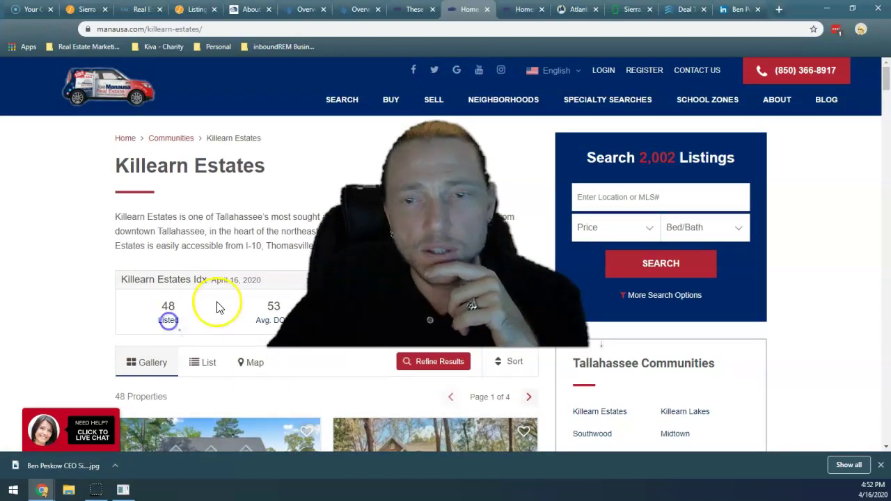
Step: Survey the full Killearn Estates page, including the 3D tours, home sales charts and past home sales table, and return to its heading
scroll(225, 304, "down", 10)
scroll(225, 304, "down", 15)
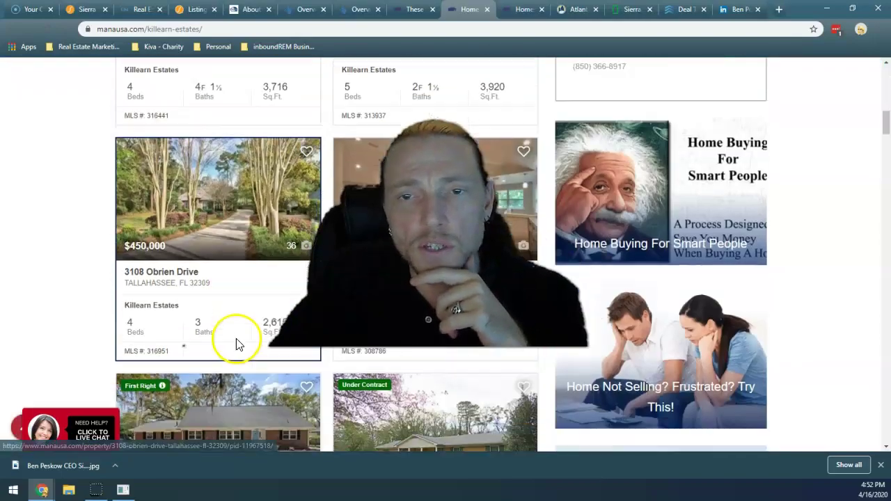
scroll(259, 338, "down", 15)
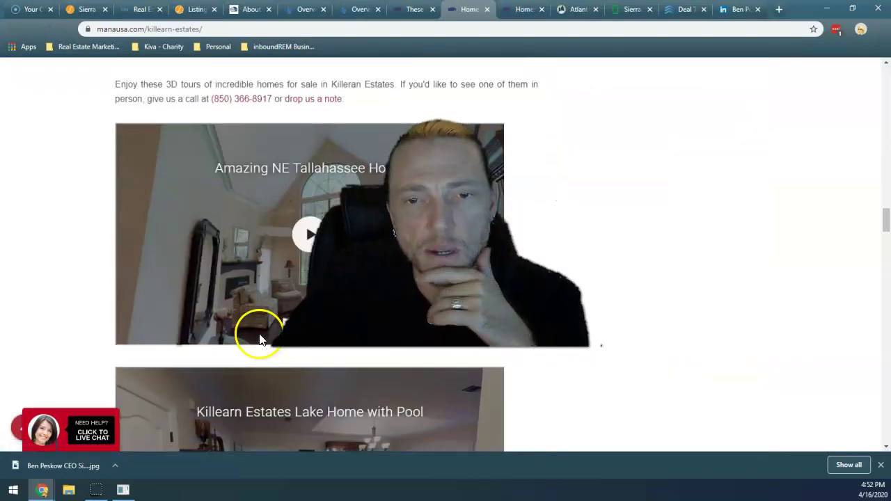
scroll(259, 338, "down", 15)
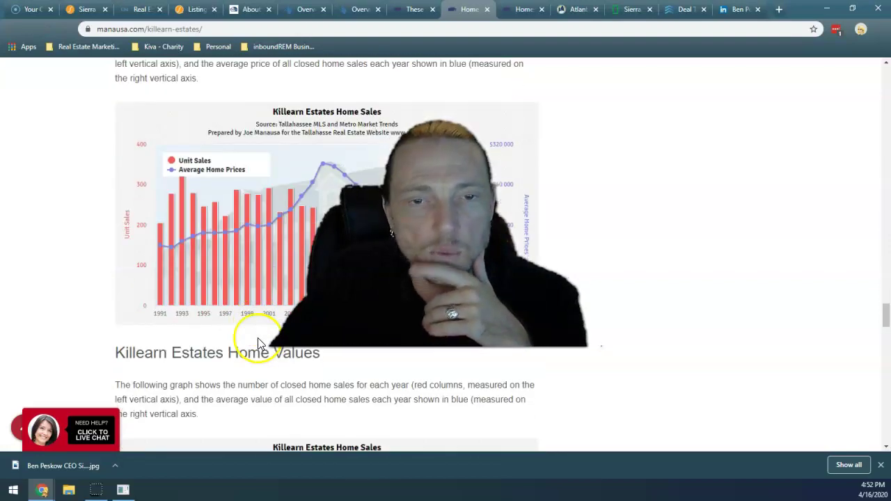
scroll(267, 337, "down", 10)
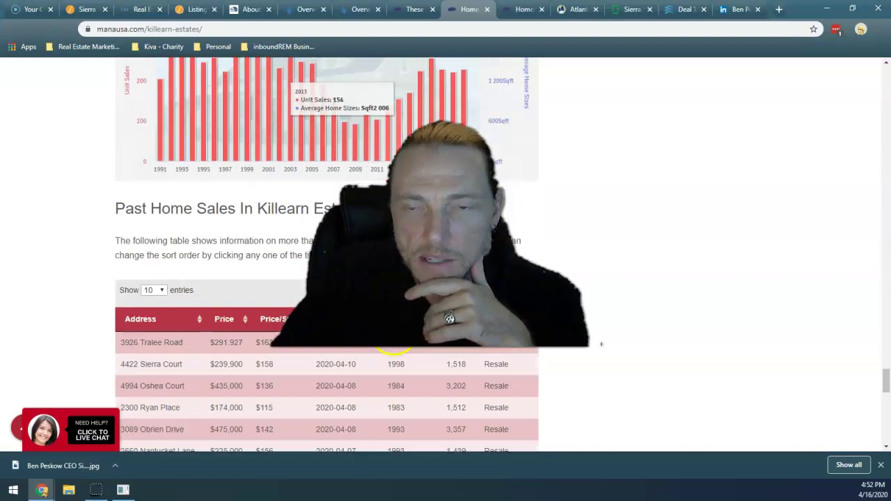
left_click(887, 76)
scroll(888, 77, "up", 10)
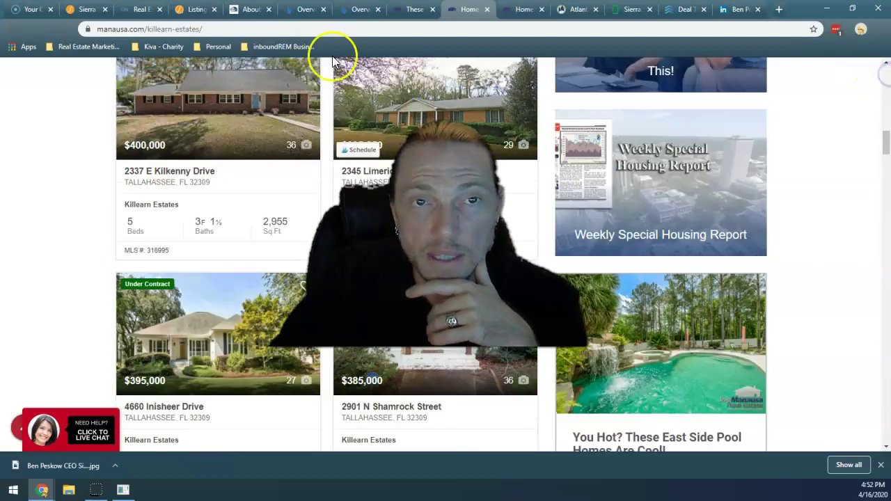
scroll(446, 279, "up", 10)
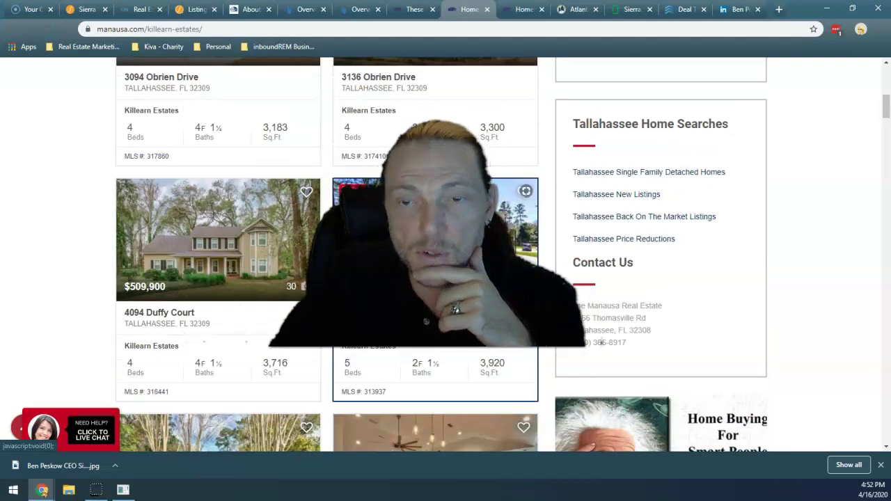
scroll(327, 254, "up", 3)
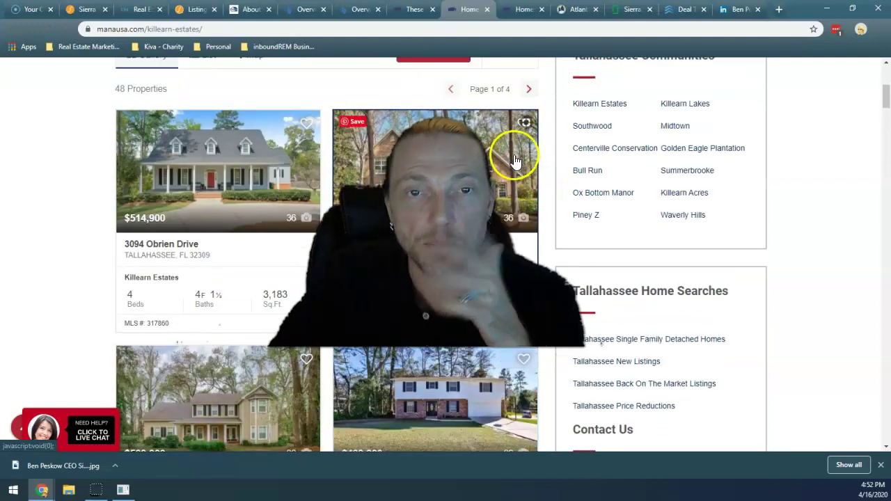
scroll(505, 179, "up", 4)
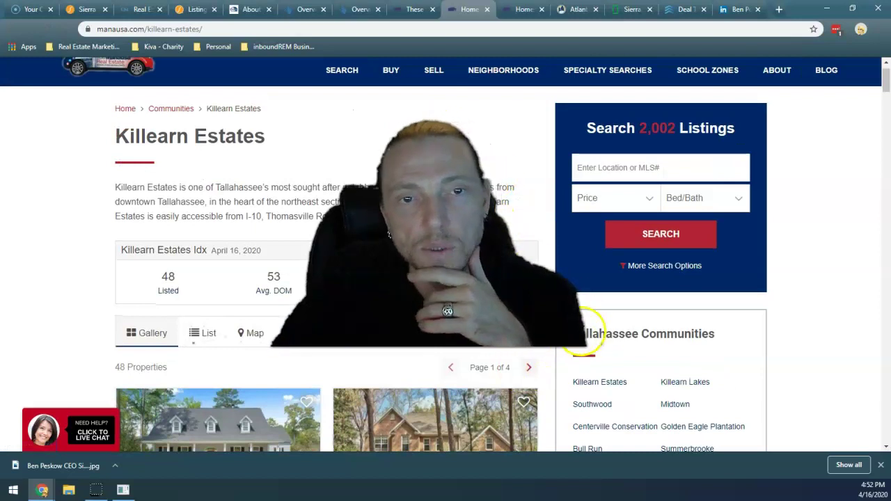
Step: Switch to the Panama City Beach client site, open Residential Developments and survey its neighborhood link lists and property gallery
left_click(143, 9)
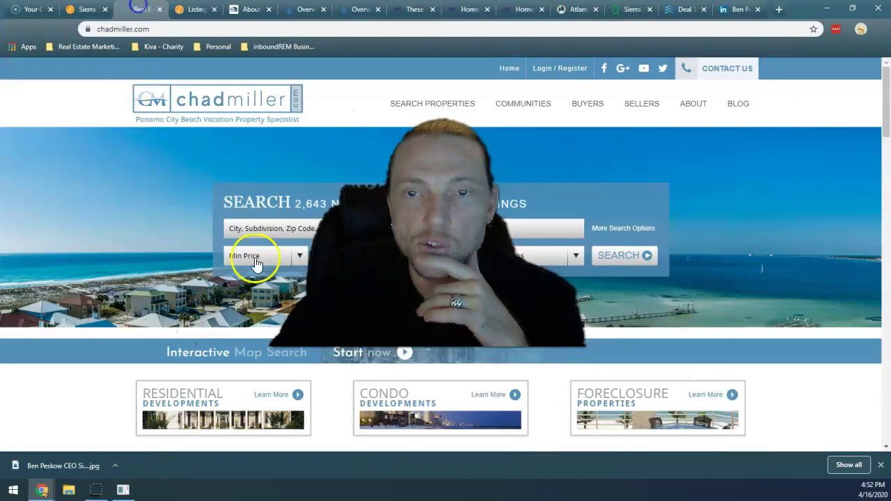
scroll(252, 281, "down", 3)
left_click(221, 231)
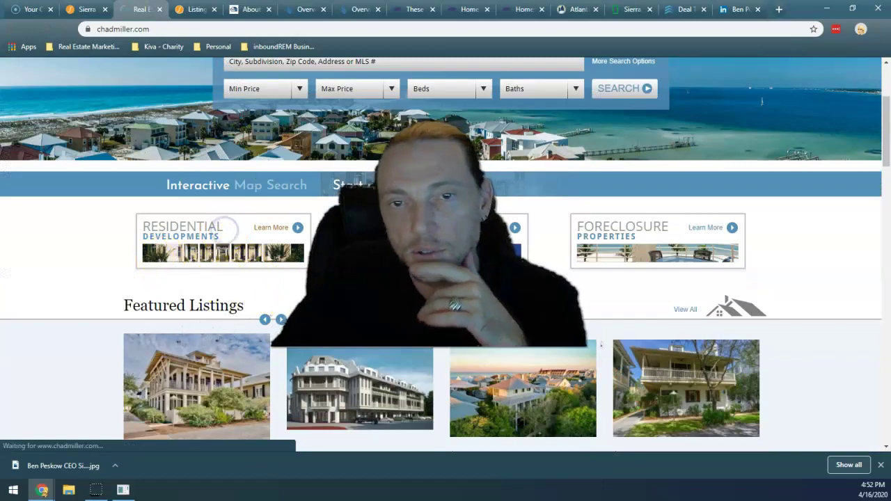
scroll(603, 344, "down", 6)
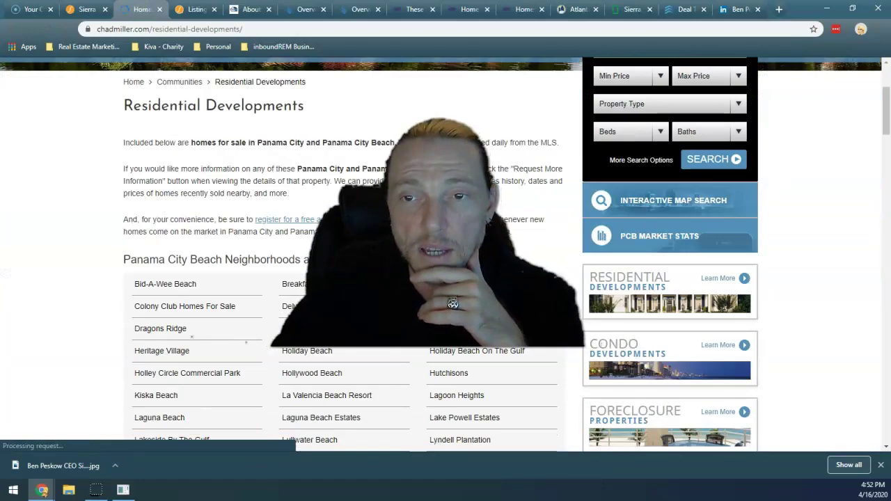
scroll(603, 344, "down", 15)
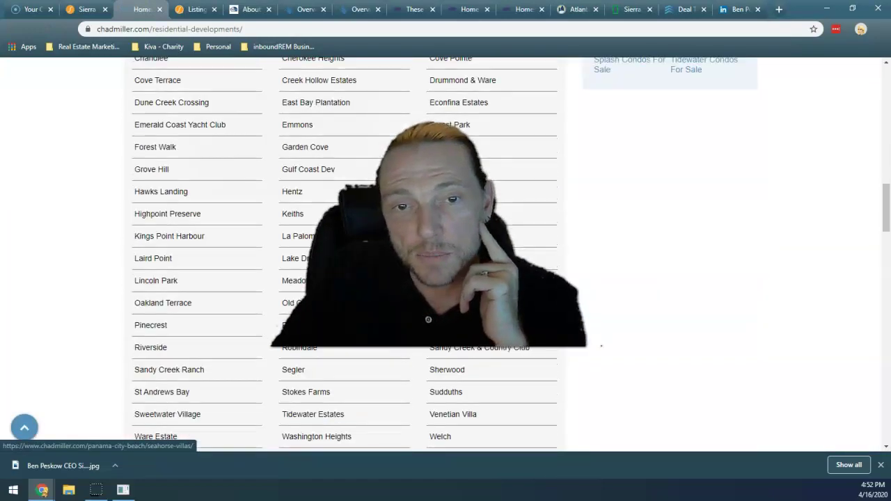
scroll(602, 345, "down", 5)
scroll(601, 344, "up", 15)
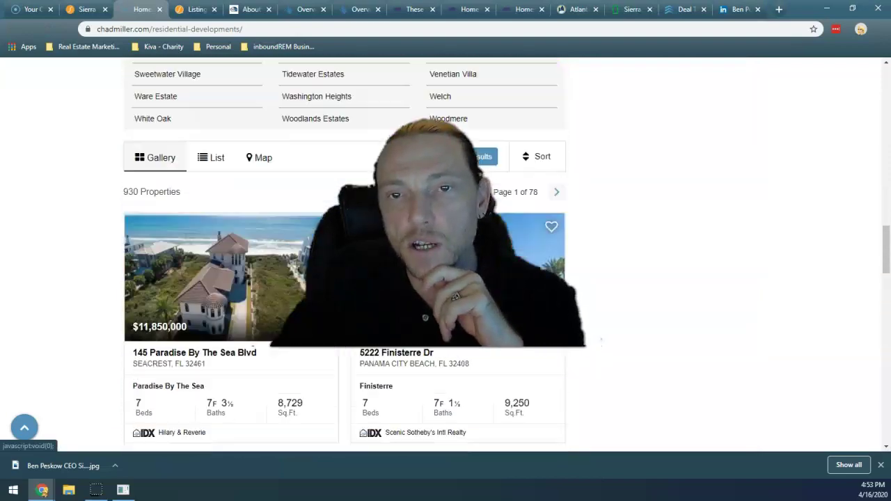
scroll(602, 344, "up", 4)
Step: Open the Carillon Beach condos page from the community links and review its intro text, listings and footer
left_click(454, 340)
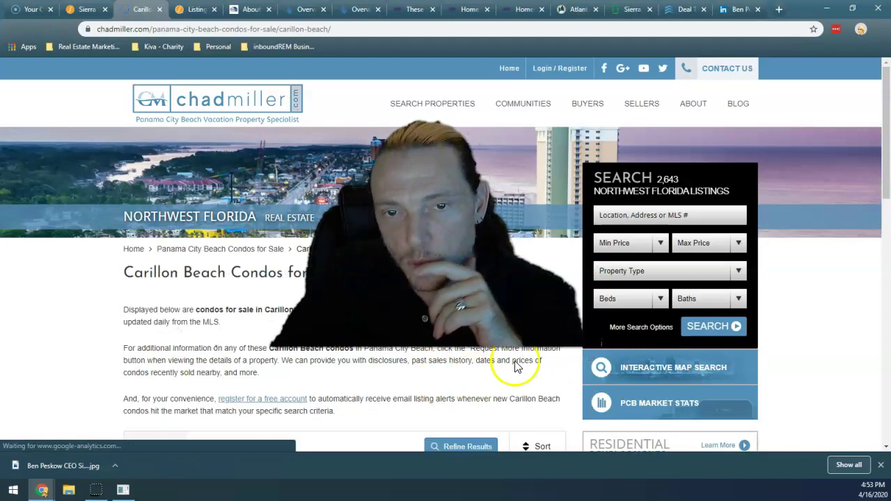
scroll(492, 374, "down", 6)
scroll(489, 380, "down", 5)
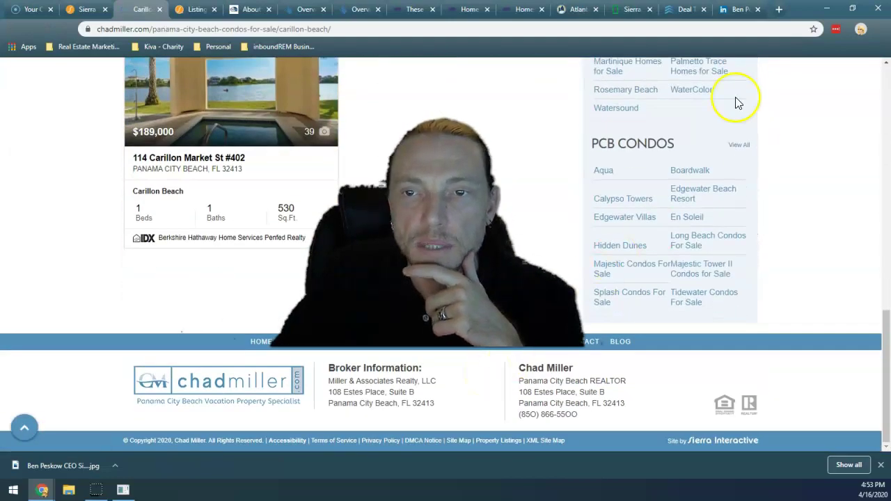
scroll(742, 275, "up", 10)
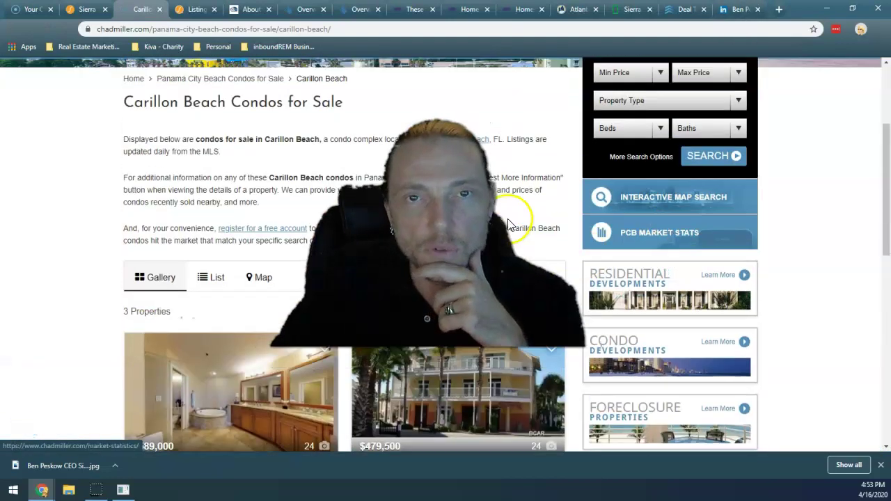
Step: Return to the Sierra Interactive back end and review the Contact Templates page and the Similar Listings Criteria page
left_click(191, 12)
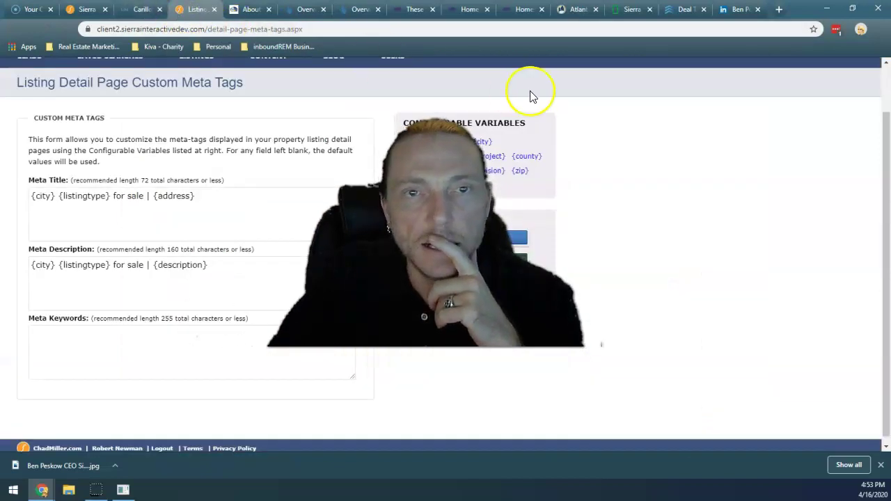
scroll(557, 133, "up", 2)
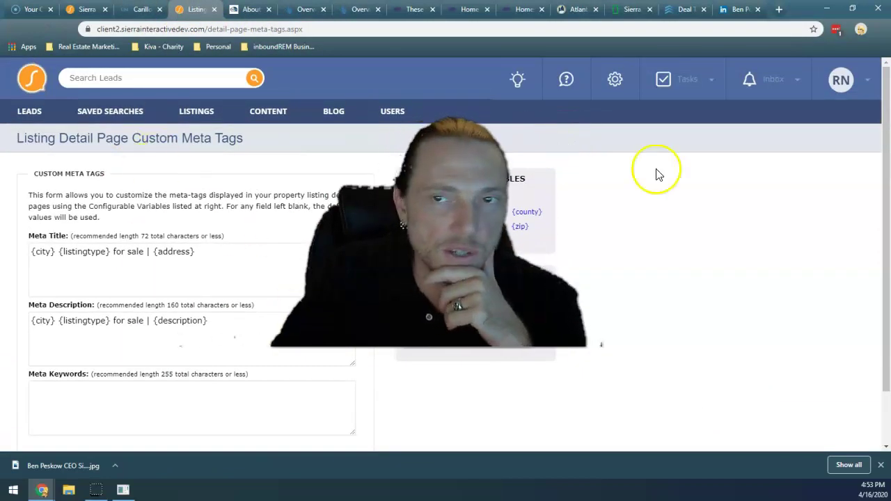
left_click(617, 80)
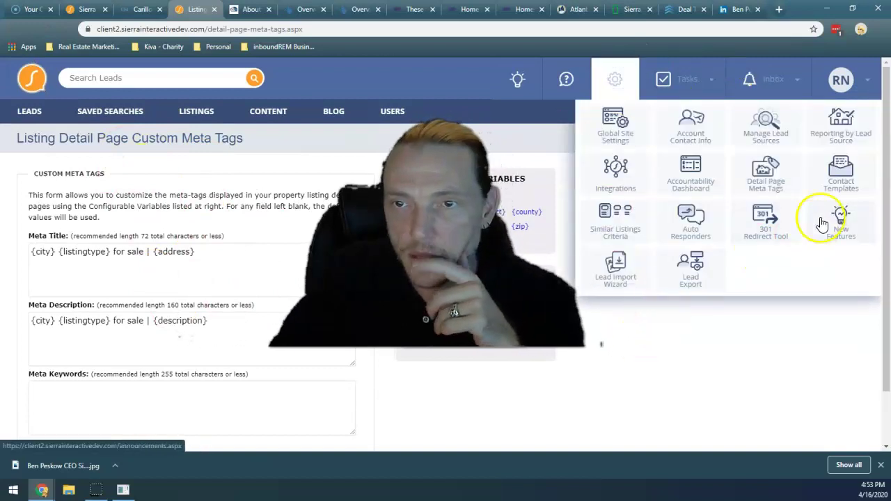
left_click(844, 183)
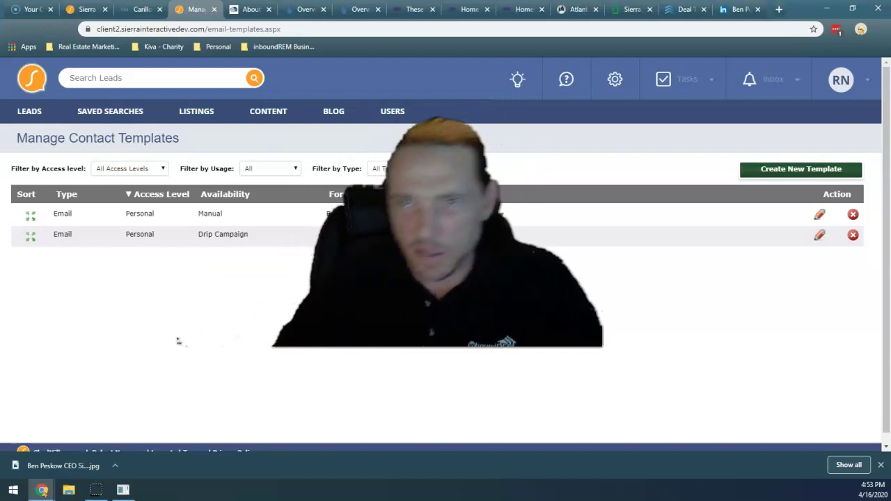
left_click(623, 85)
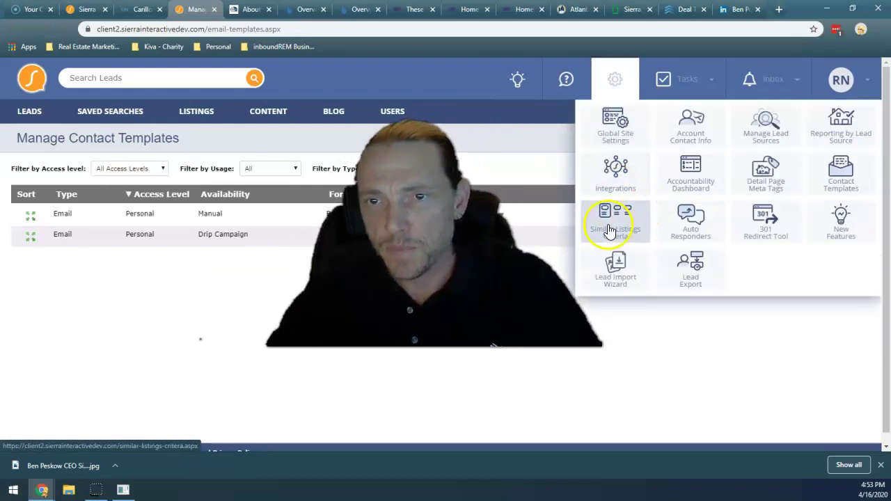
left_click(614, 222)
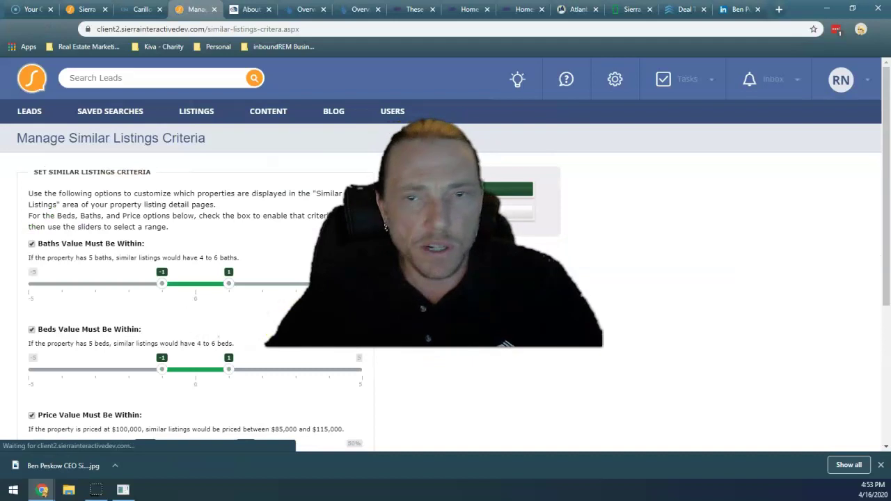
Step: Review the Auto Responders list, and open the 301 Redirect Tool to view the managed redirects
left_click(616, 77)
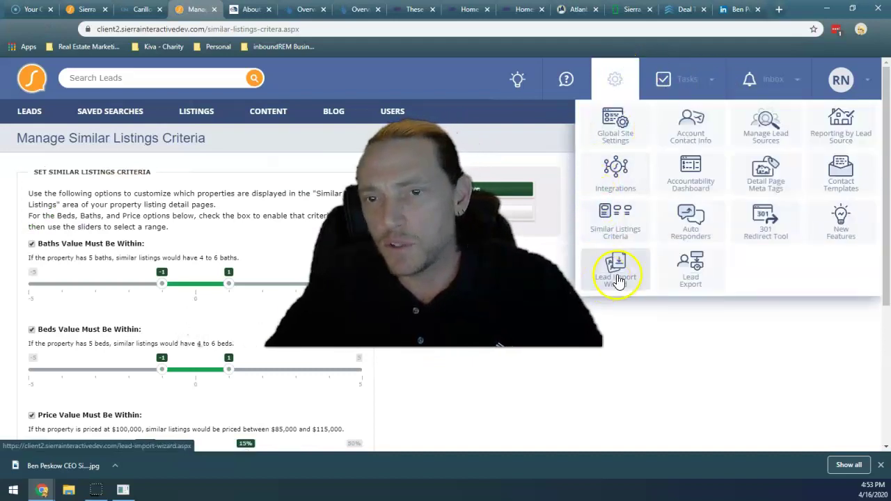
left_click(688, 228)
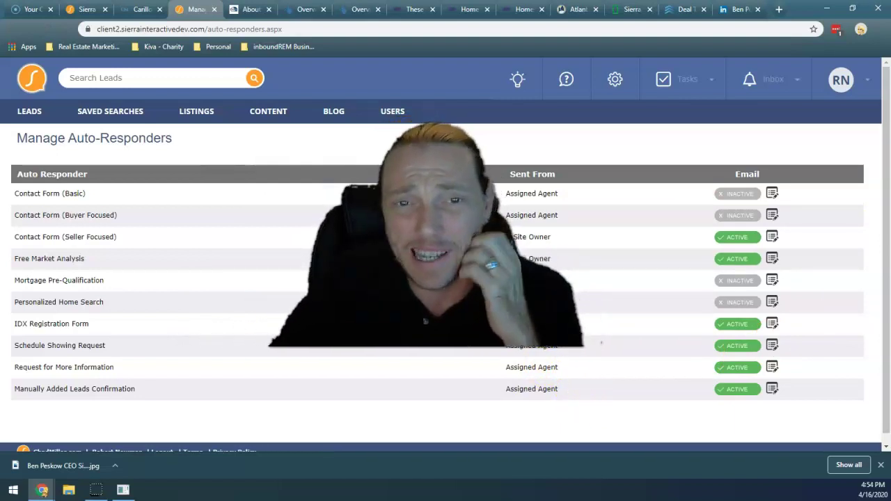
left_click(614, 78)
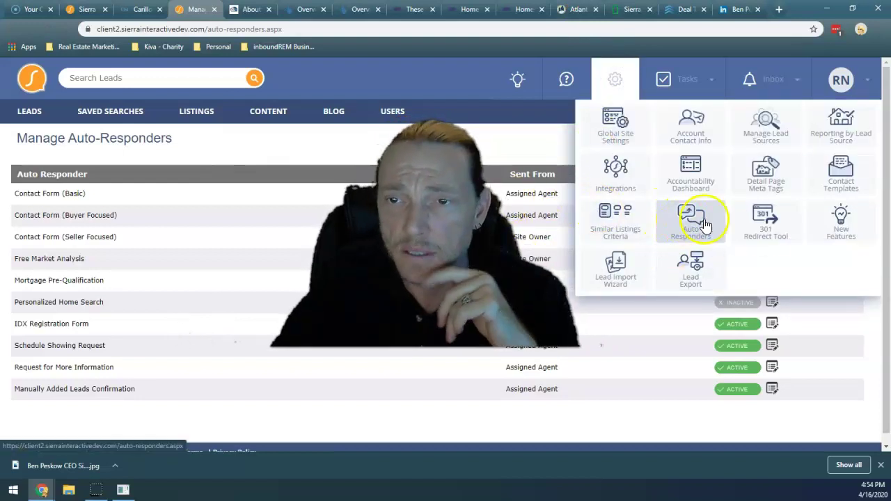
left_click(774, 236)
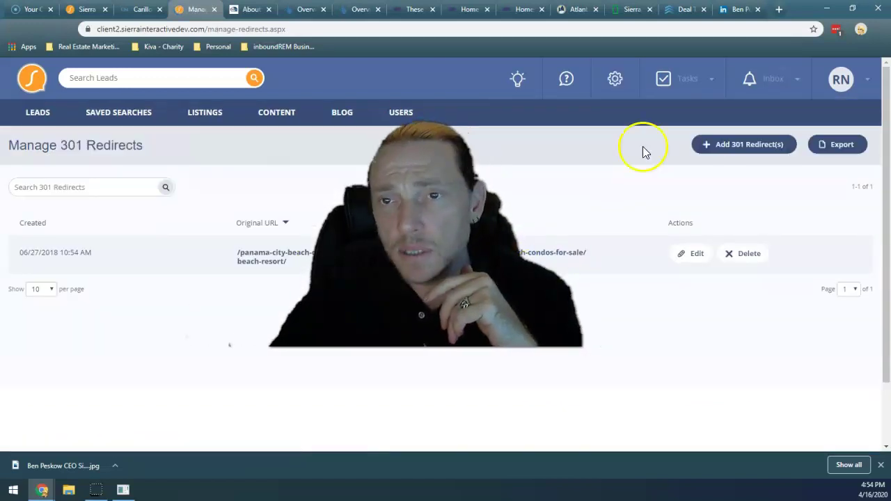
Step: Open the New Features news page and look over its heading and latest announcement
left_click(614, 78)
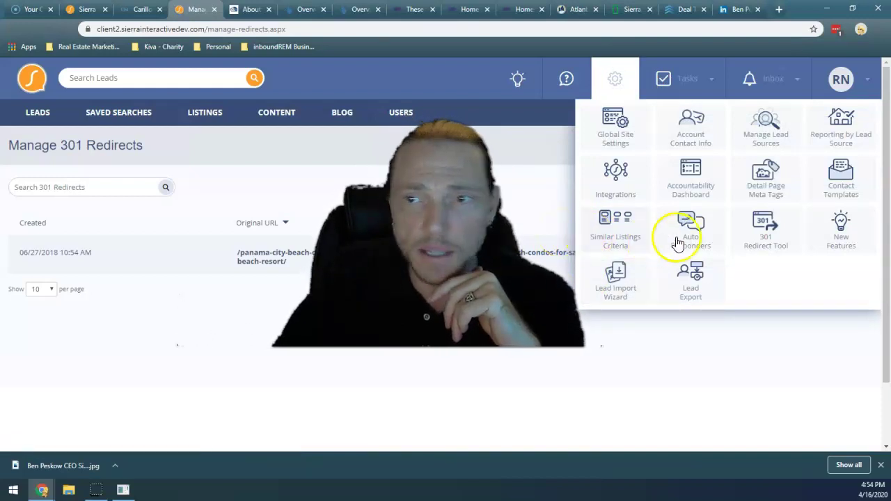
left_click(846, 232)
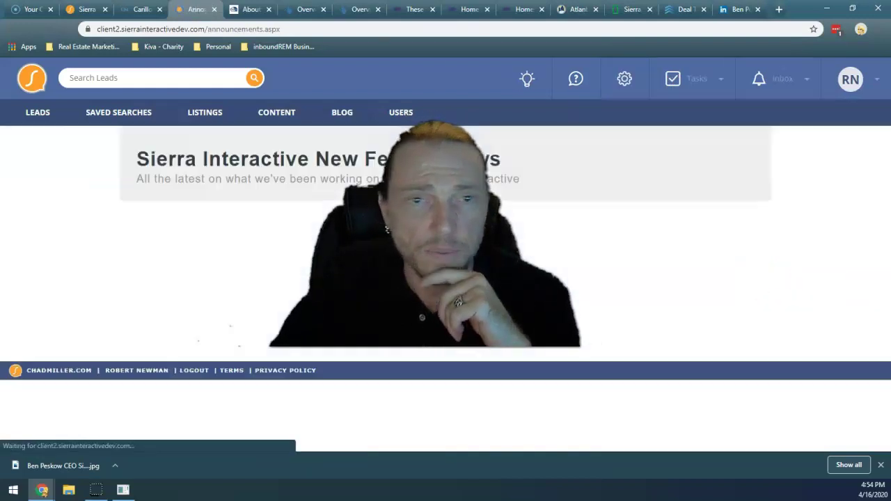
scroll(537, 249, "down", 3)
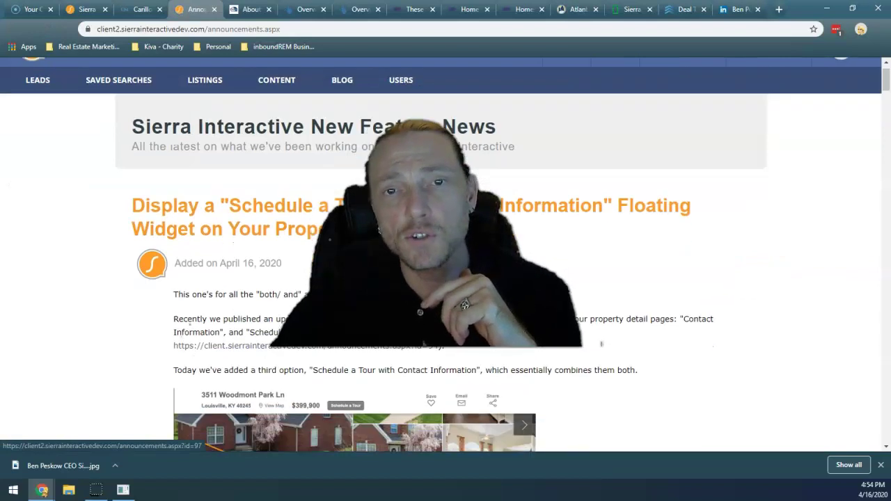
scroll(537, 249, "up", 2)
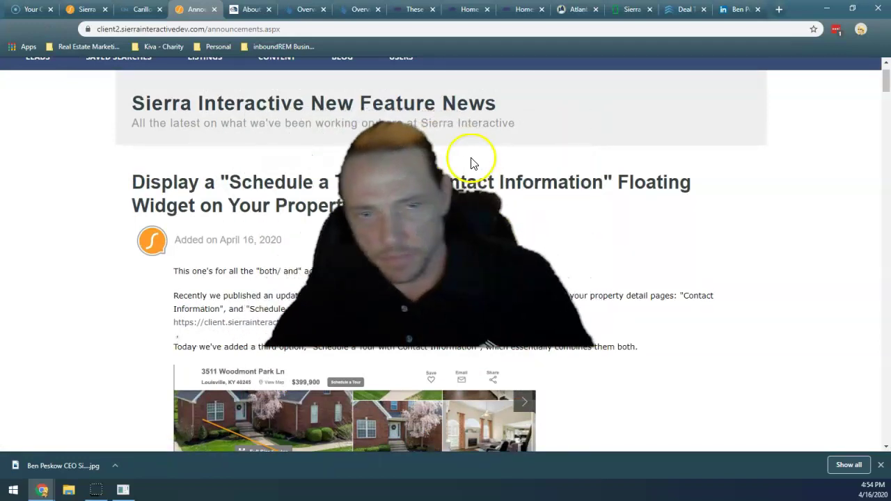
scroll(417, 202, "down", 2)
scroll(260, 259, "up", 2)
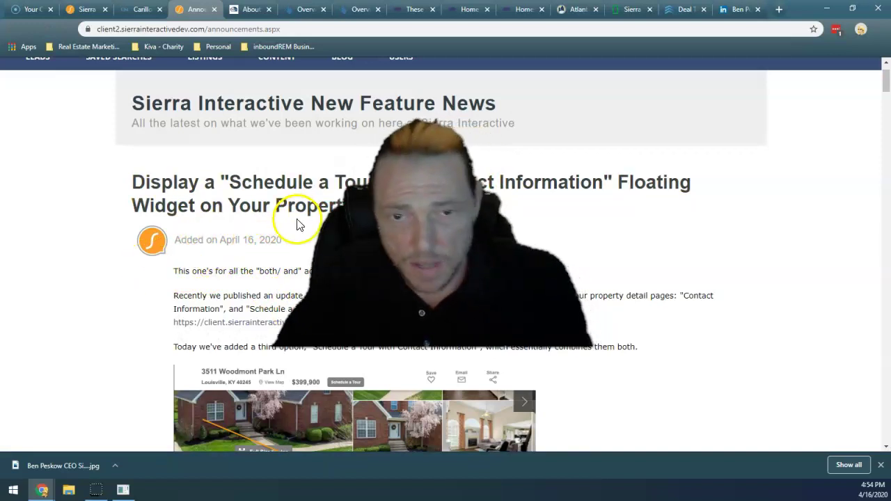
Step: Read the "Schedule a Tour with Contact Information" floating widget announcement, including its screenshots and Global Site Settings instructions
scroll(306, 266, "down", 2)
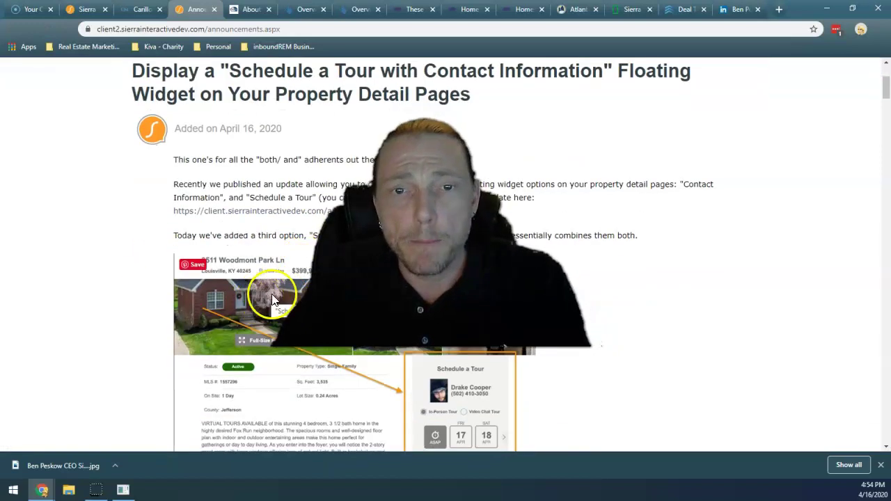
scroll(272, 299, "down", 1)
scroll(289, 301, "down", 1)
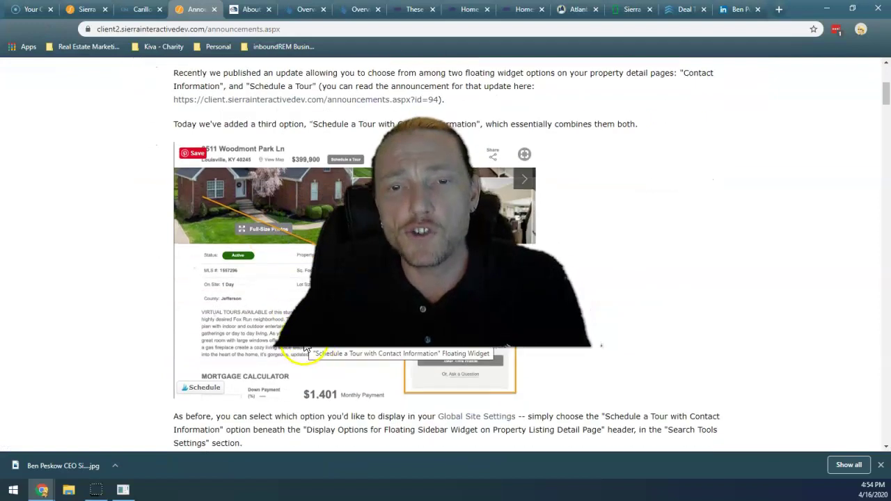
scroll(320, 348, "down", 1)
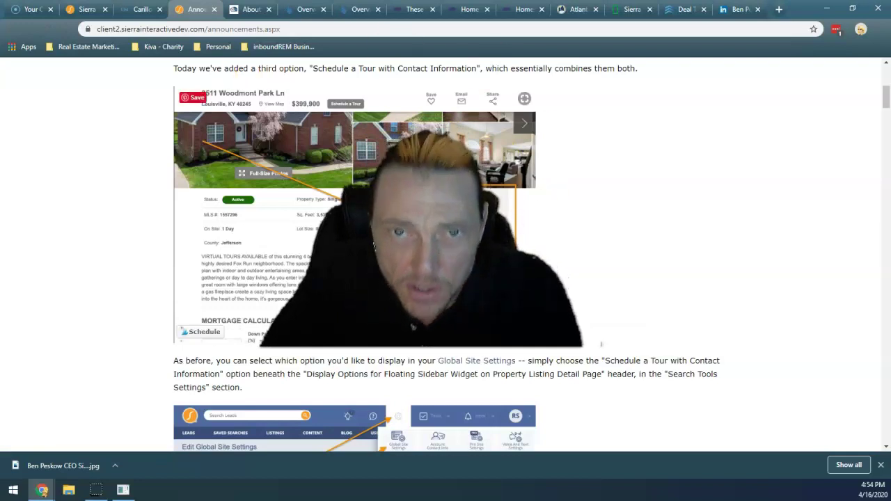
scroll(306, 256, "down", 1)
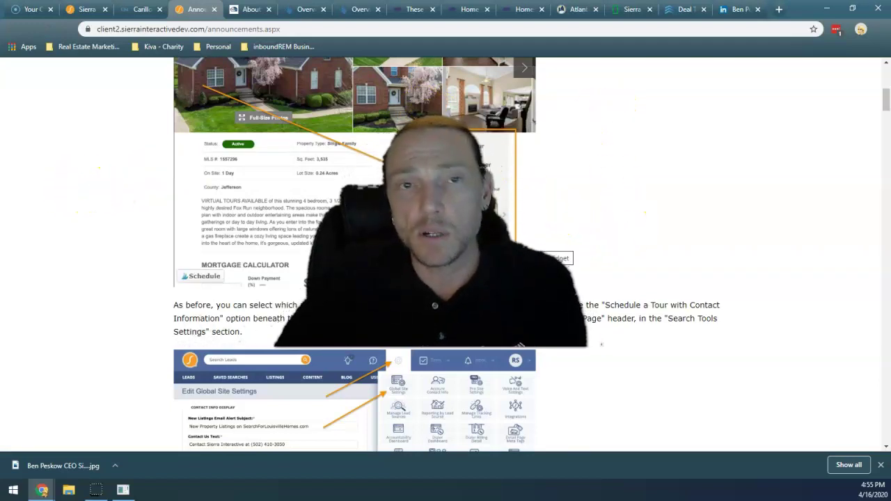
scroll(601, 344, "up", 2)
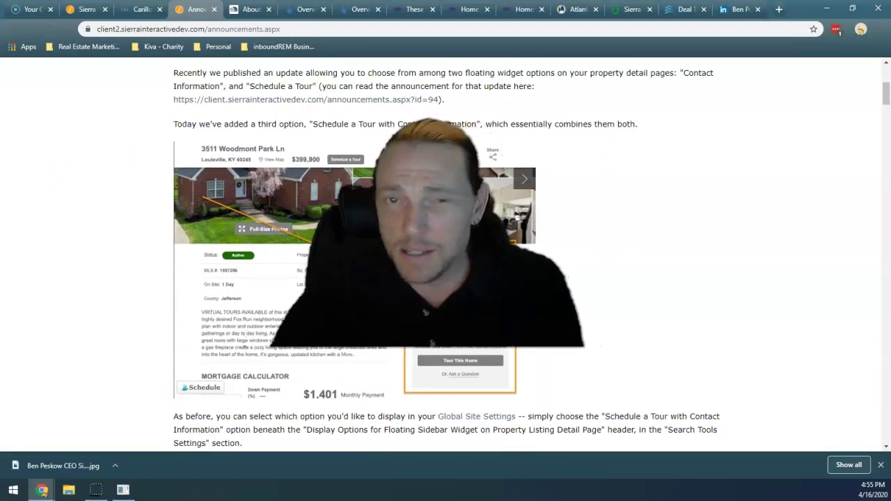
scroll(601, 344, "up", 3)
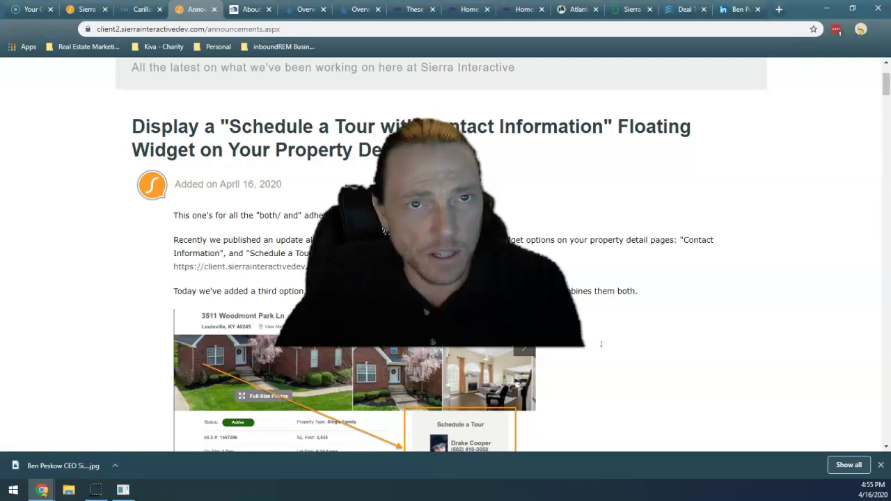
scroll(445, 279, "down", 2)
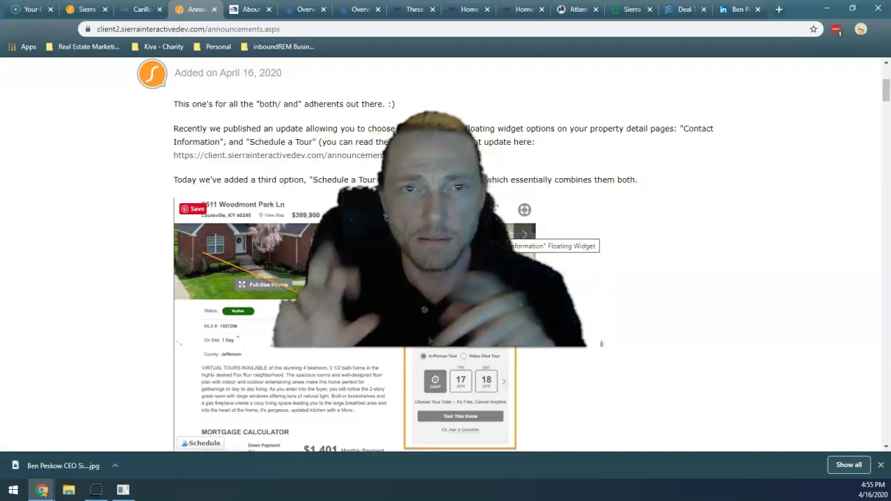
scroll(446, 250, "up", 1)
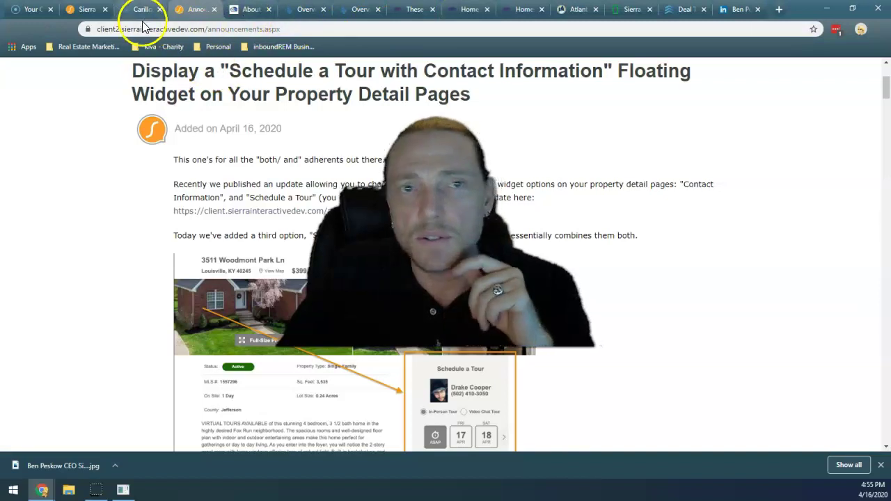
scroll(445, 251, "up", 2)
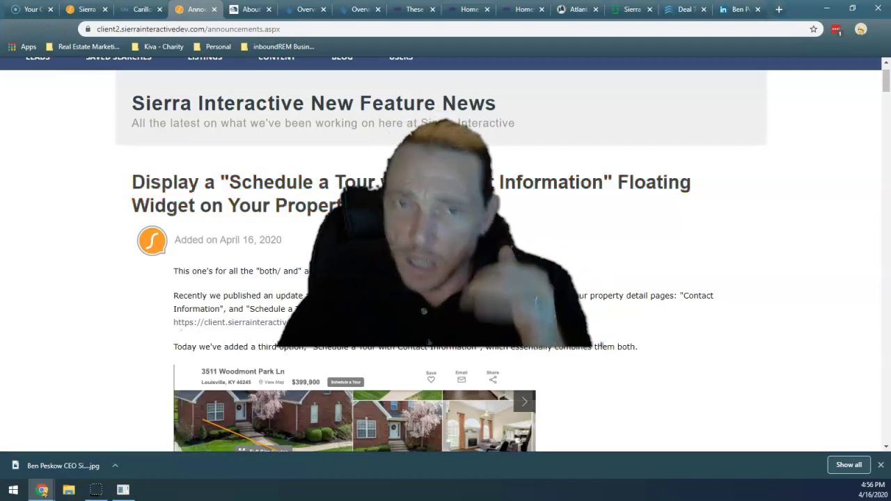
Step: Leave the feature announcements and open the Lead Import Wizard from the back-end settings
scroll(446, 279, "up", 2)
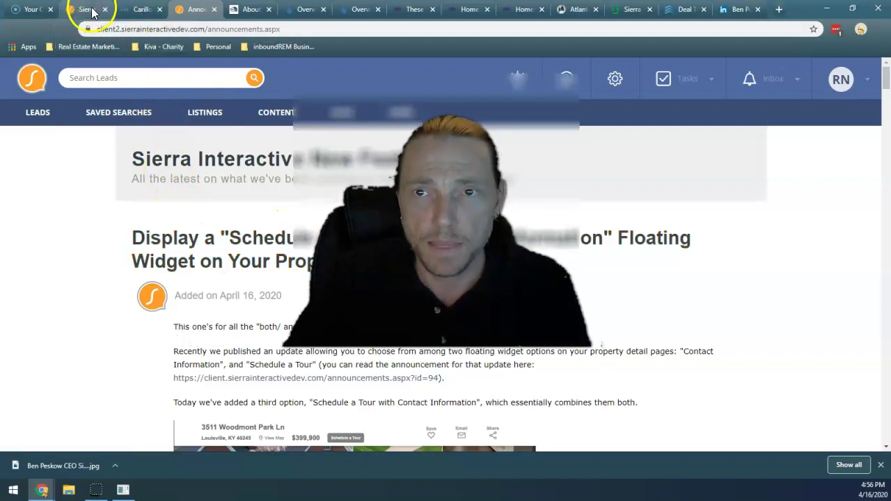
left_click(616, 83)
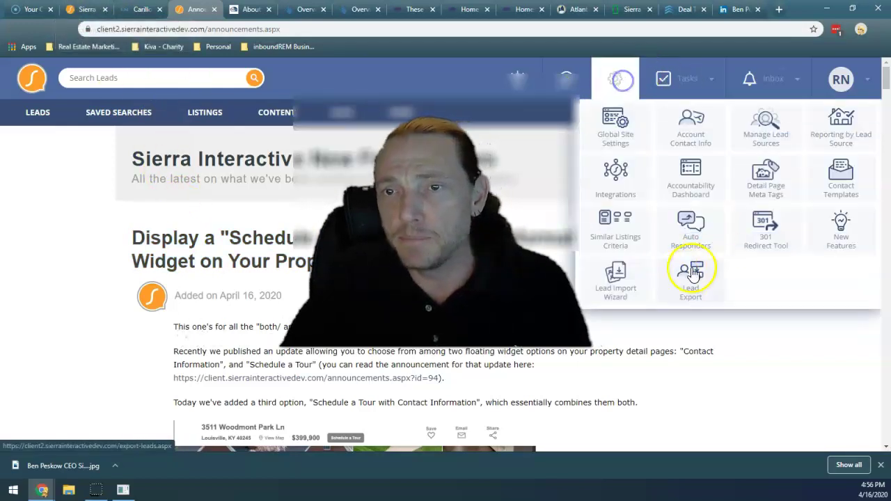
left_click(623, 284)
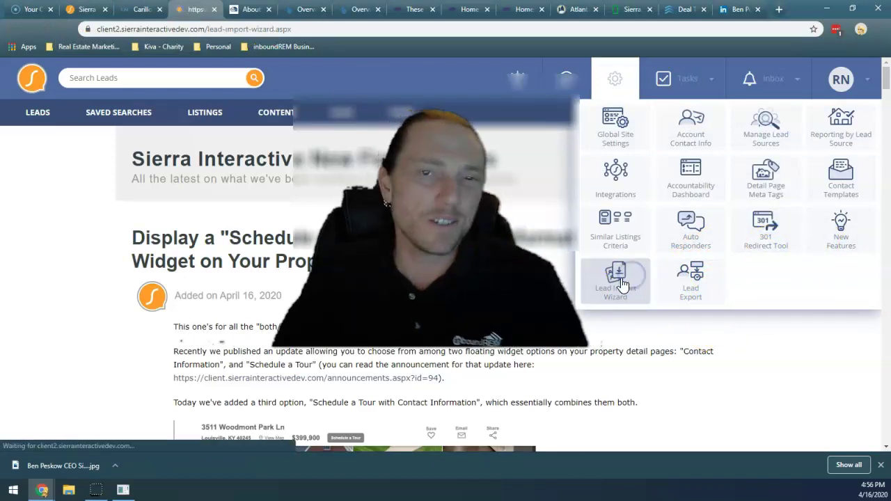
Step: Look over the Import Leads page and open the Leads Dashboard
scroll(650, 193, "down", 2)
scroll(662, 204, "down", 1)
scroll(668, 222, "up", 3)
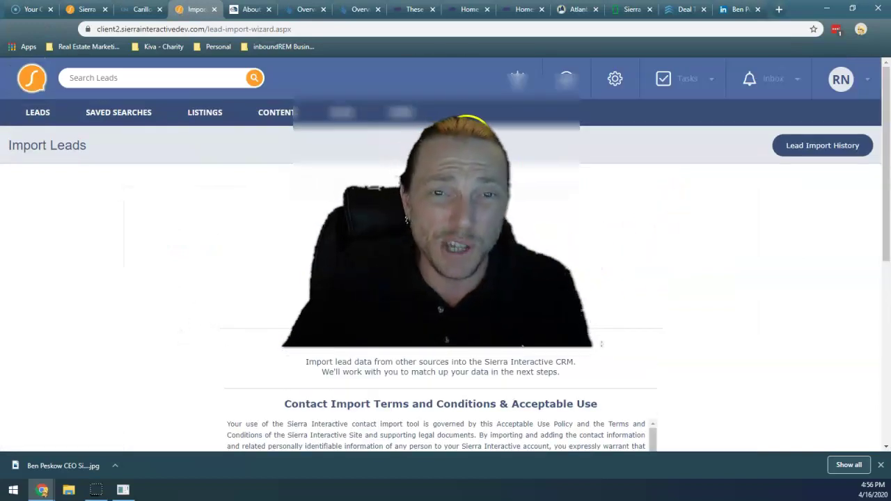
key("super+shift+s")
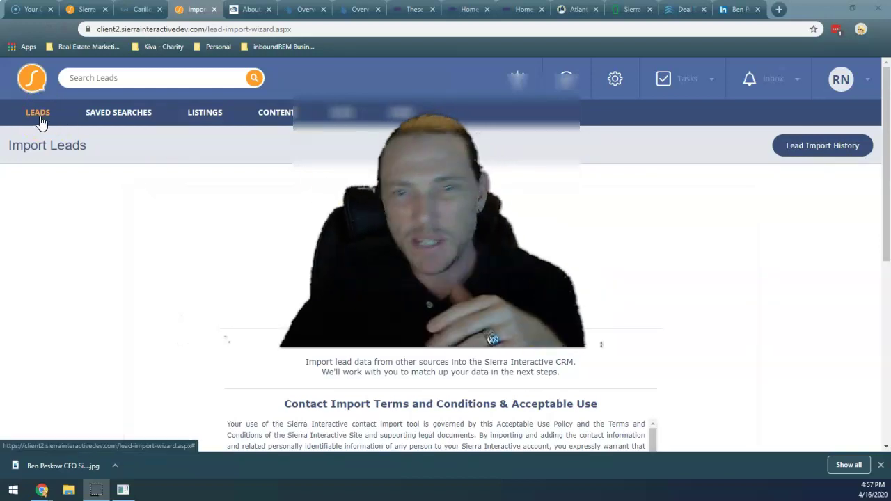
left_click(34, 116)
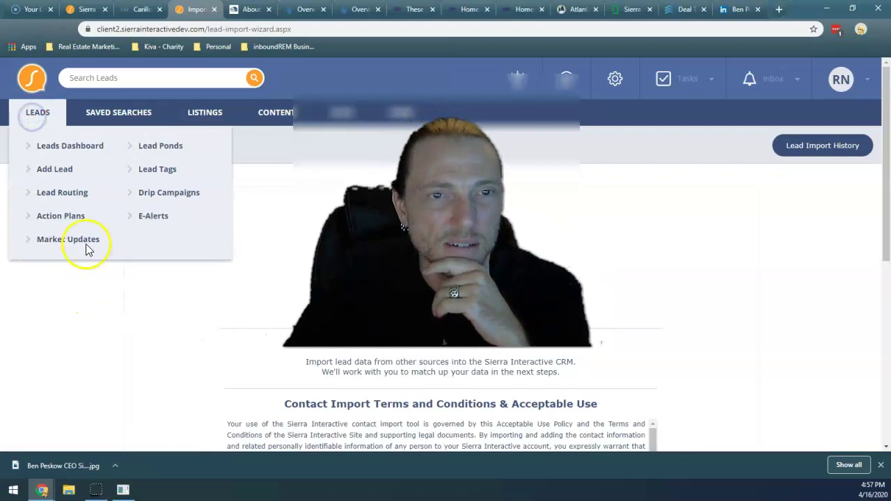
left_click(78, 149)
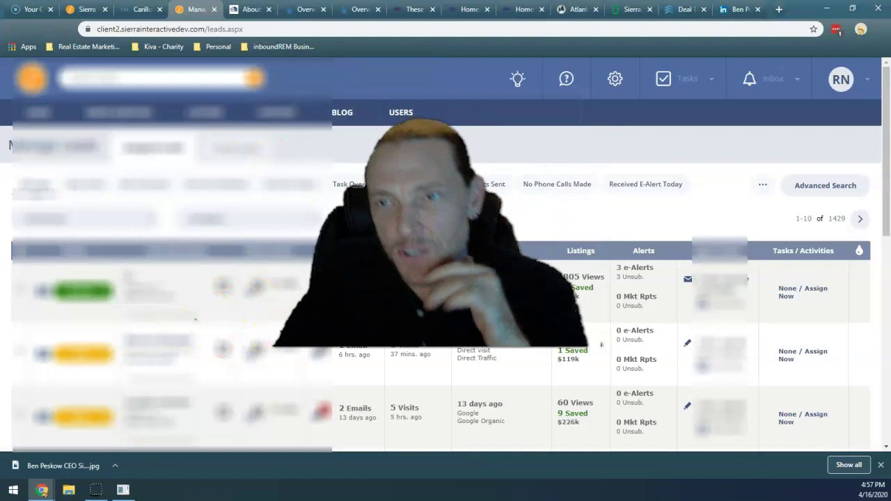
Step: Look at the account options, the inbox and the tasks overview by task type
left_click(869, 81)
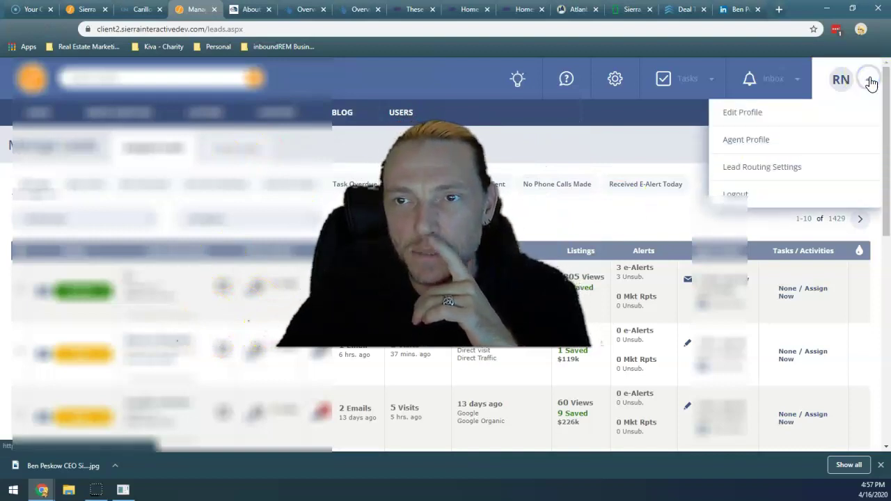
left_click(797, 78)
left_click(709, 77)
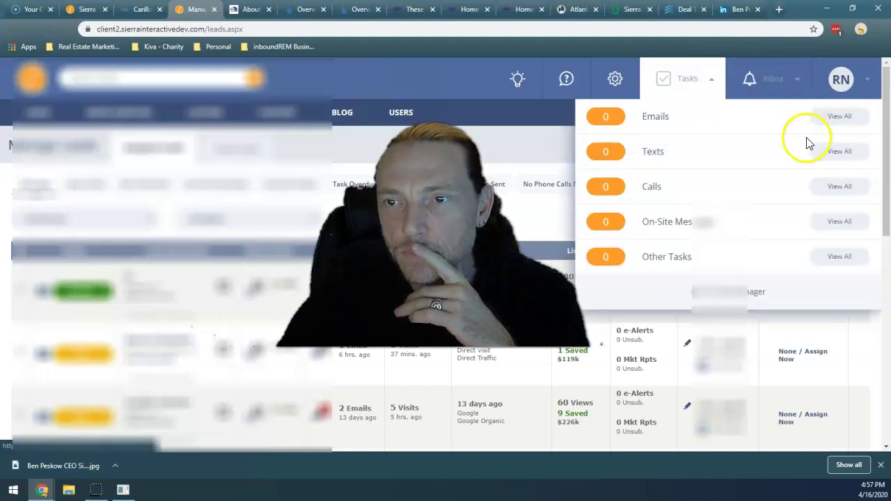
left_click(16, 485)
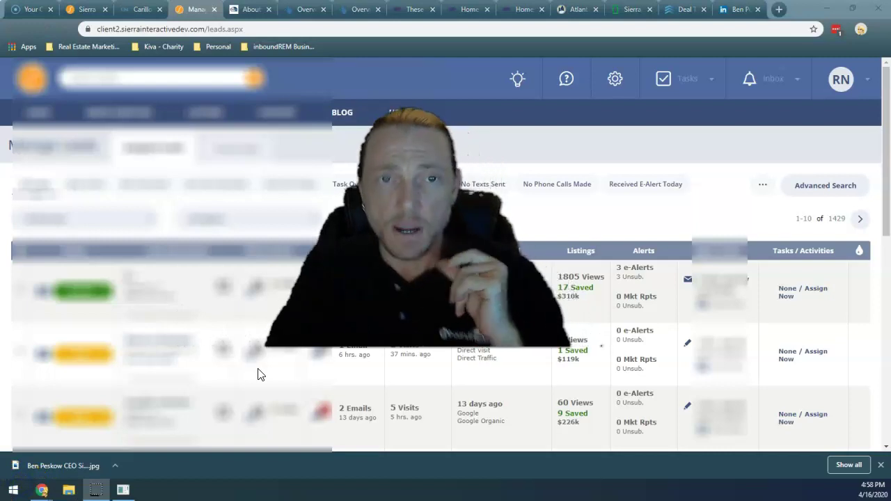
Step: Select the second lead in the list and look at its available status options
scroll(46, 330, "down", 1)
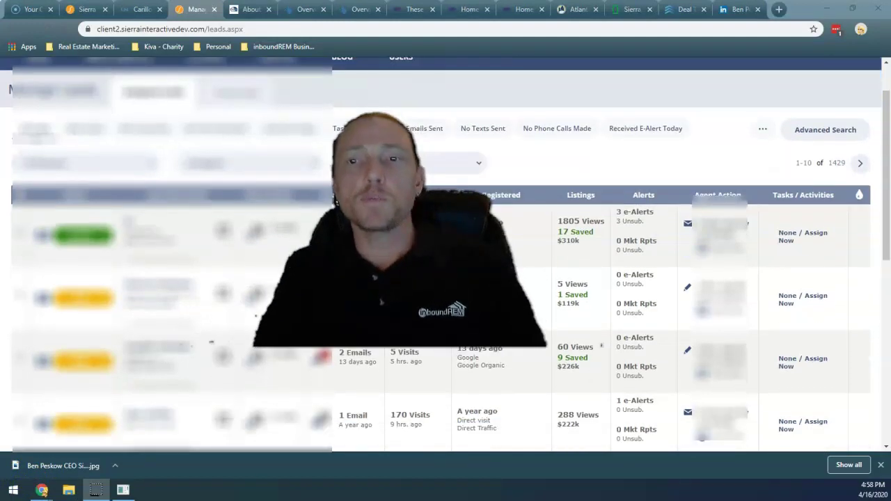
left_click(20, 294)
left_click(112, 327)
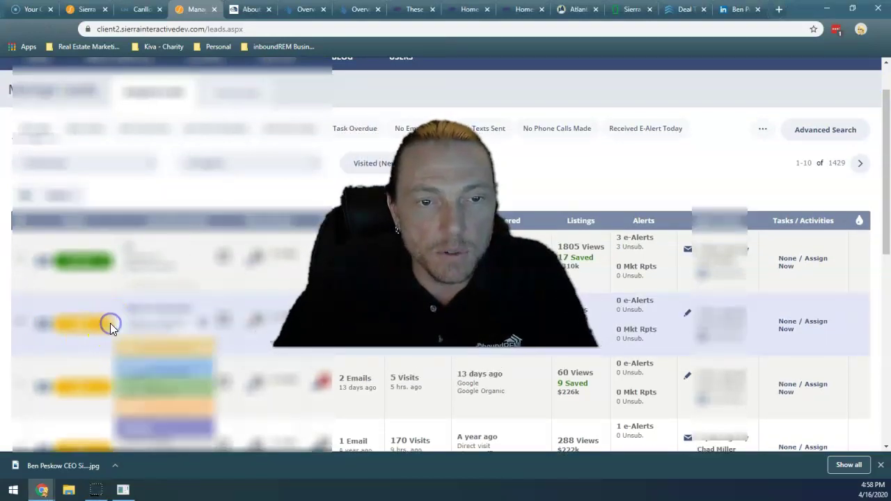
left_click(87, 299)
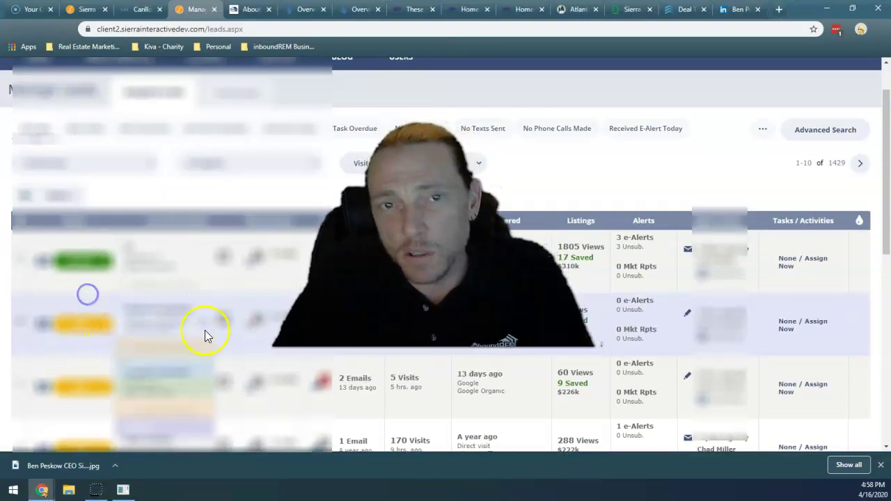
scroll(205, 335, "down", 1)
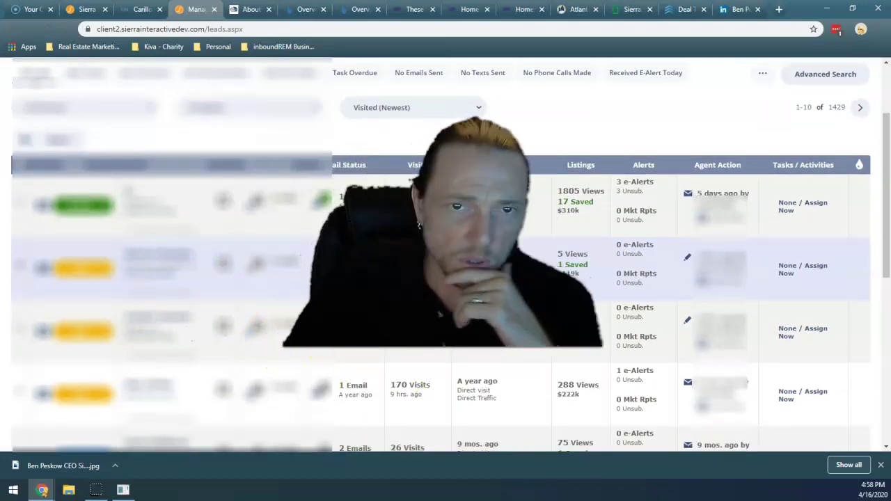
Step: Show the quick action options for the first lead in the list and close them again
left_click(224, 206)
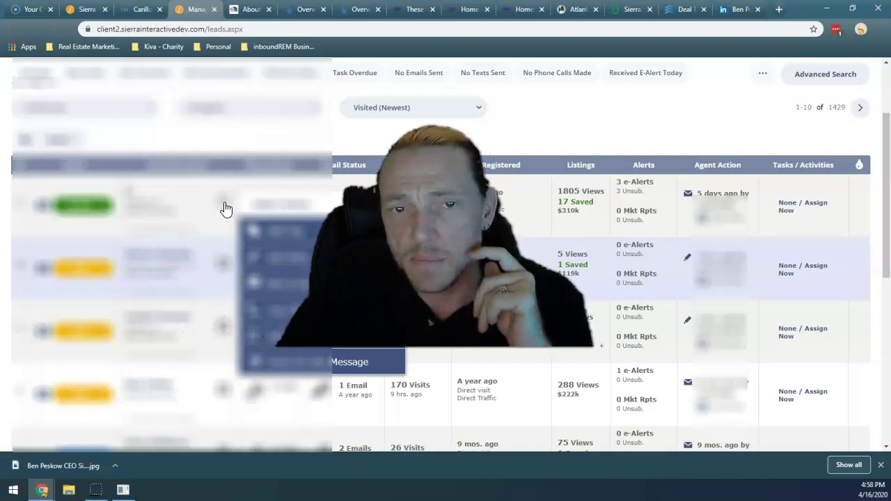
left_click(224, 204)
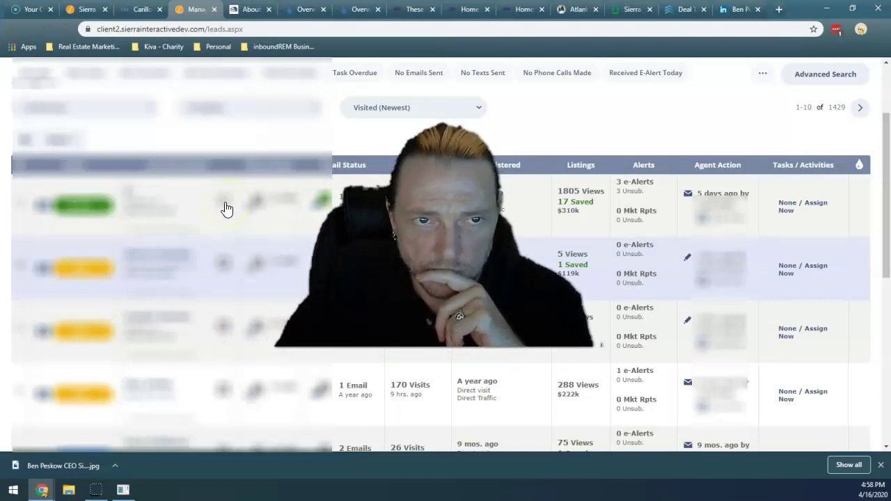
left_click(221, 204)
left_click(21, 469)
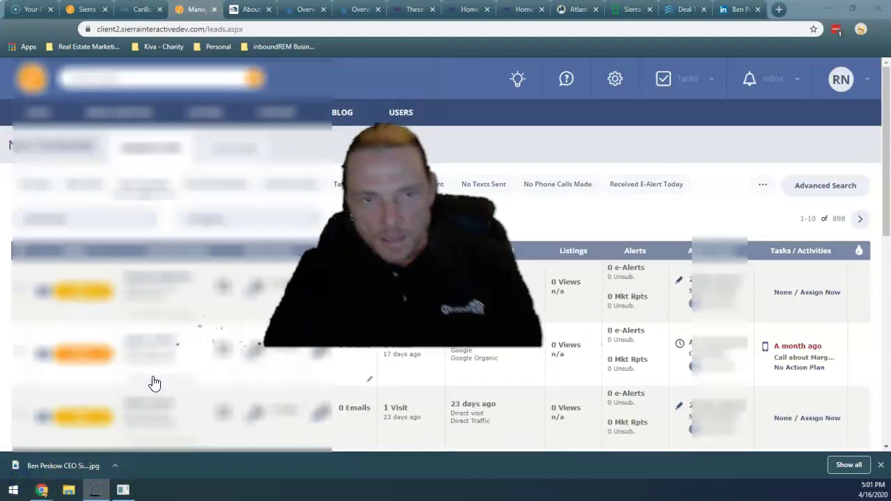
Step: Go through the preset filters of the leads list one after another up to Task Overdue
left_click(140, 301)
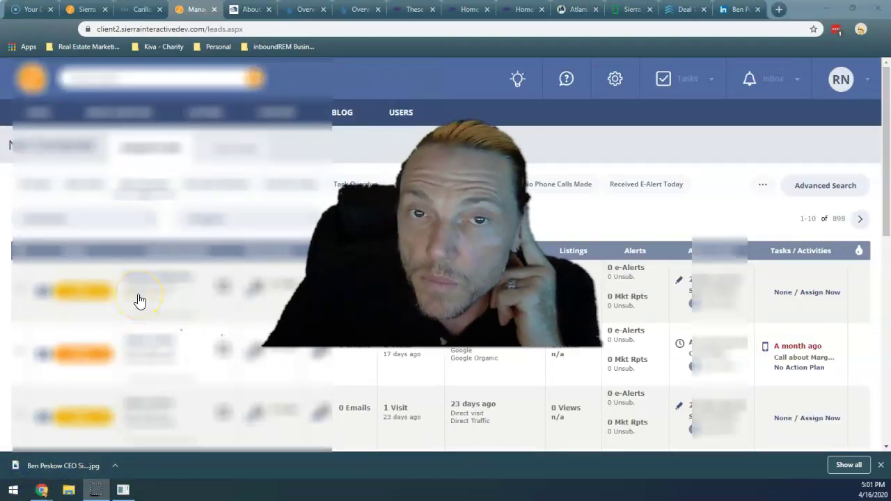
left_click(126, 249)
left_click(85, 186)
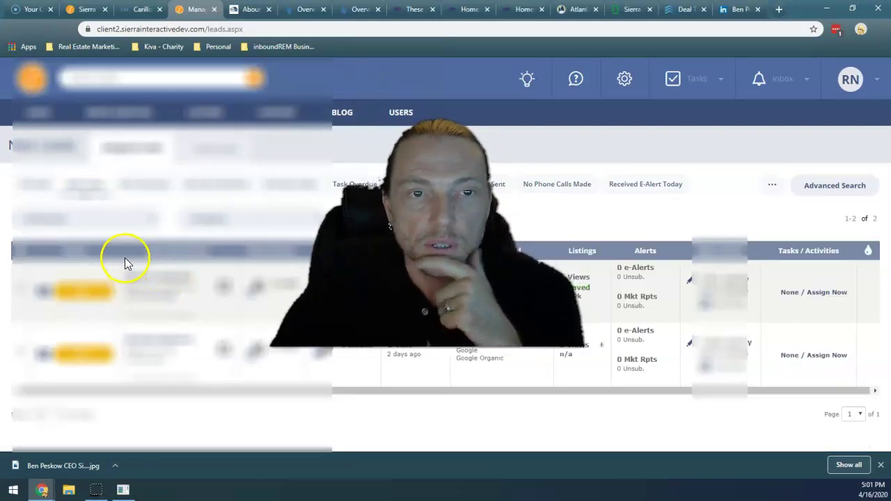
left_click(144, 194)
left_click(207, 186)
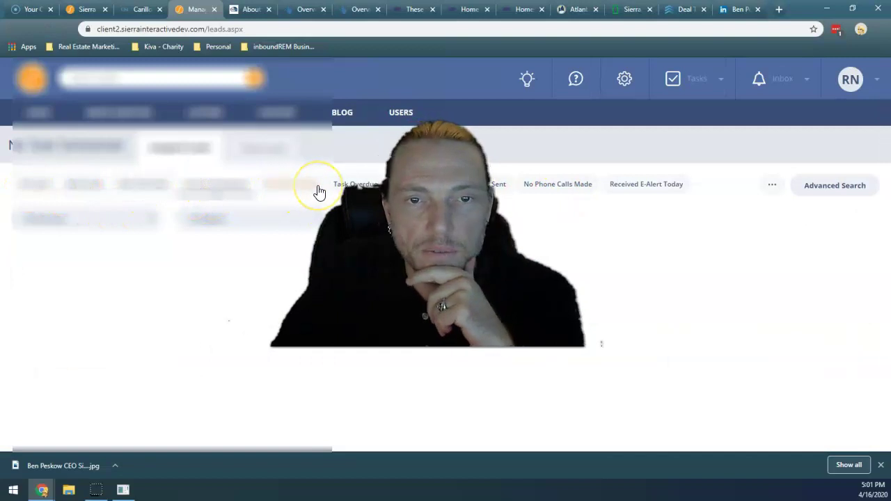
left_click(291, 184)
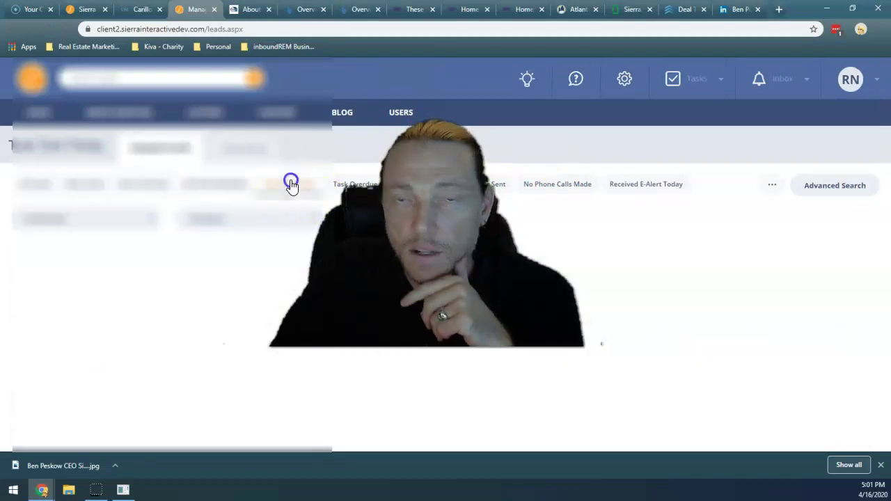
left_click(362, 183)
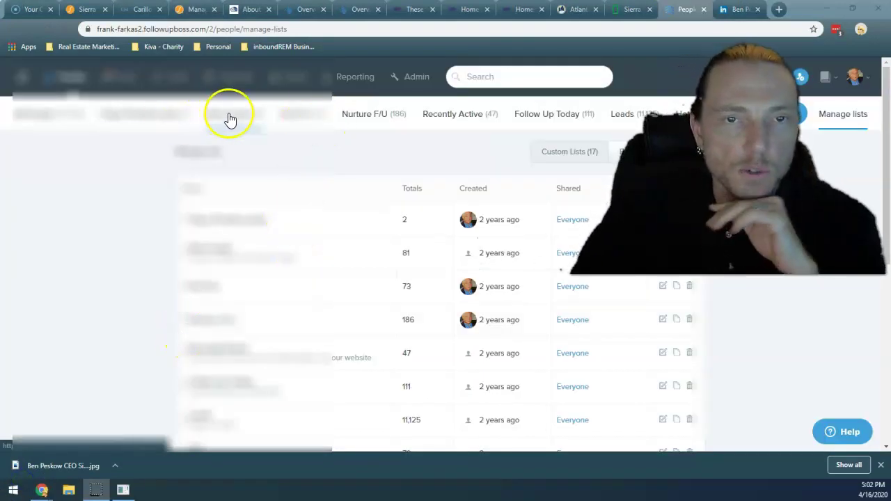
Step: Browse the people lists in Follow Up Boss, including Nurture F/U and Recently Active
left_click(230, 115)
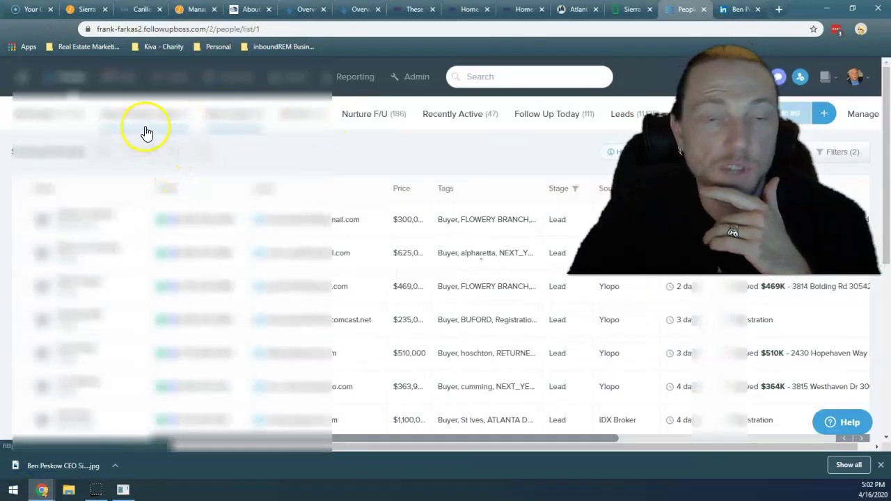
left_click(144, 125)
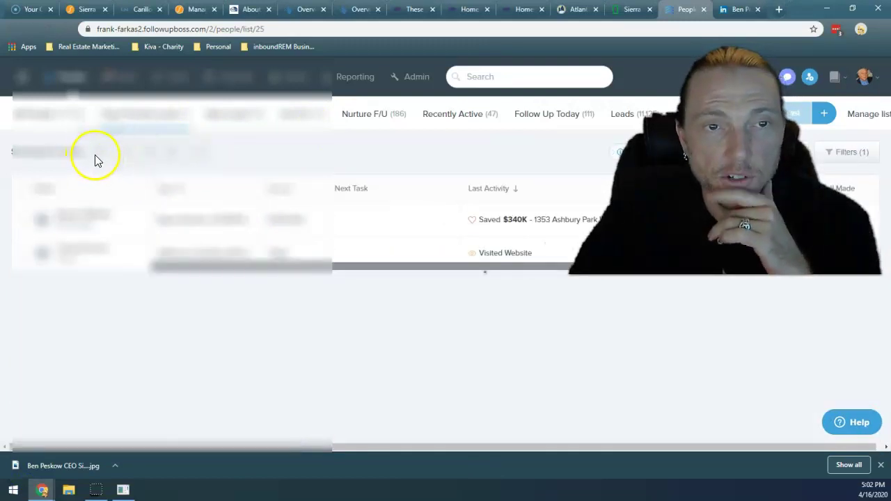
left_click(252, 117)
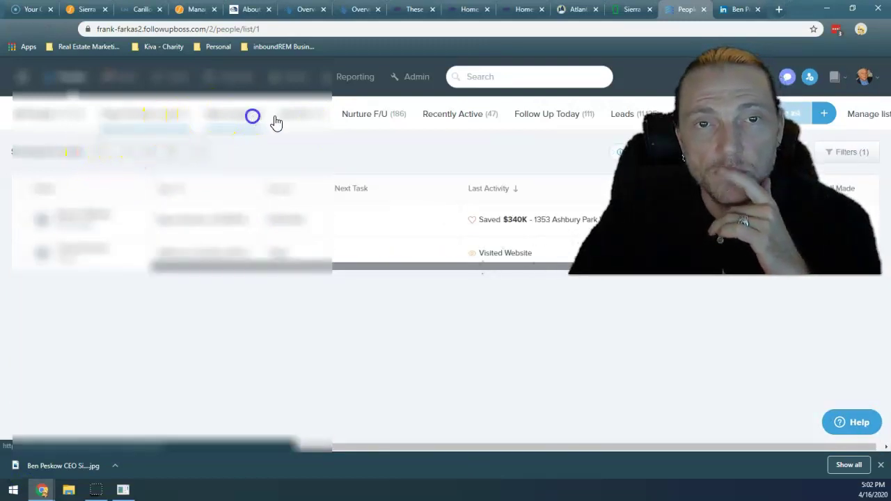
left_click(298, 117)
left_click(385, 120)
left_click(454, 117)
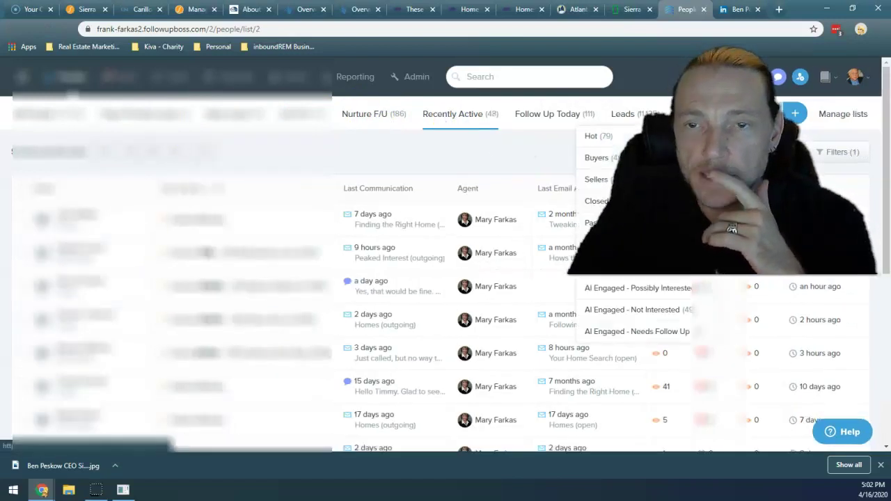
left_click(313, 154)
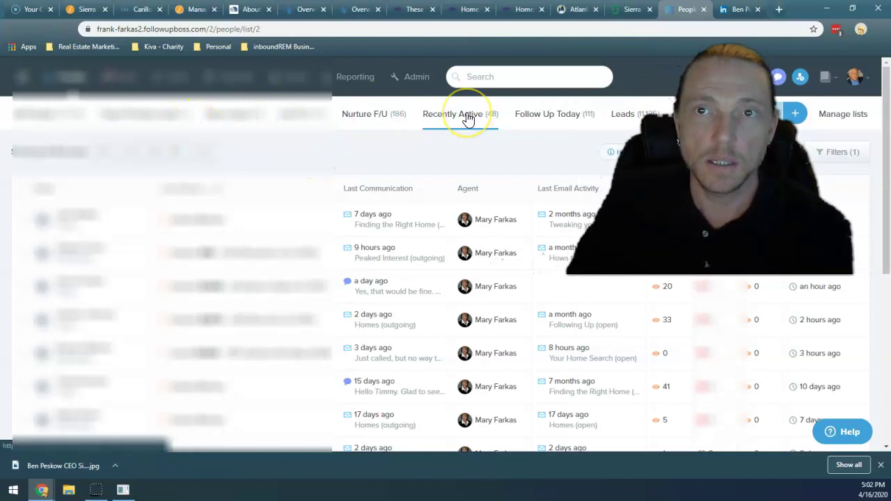
Step: Switch back to Sierra Interactive's leads list and view the No Texts Sent, No Phone Calls Made and Received E-Alert Today filters
left_click(85, 9)
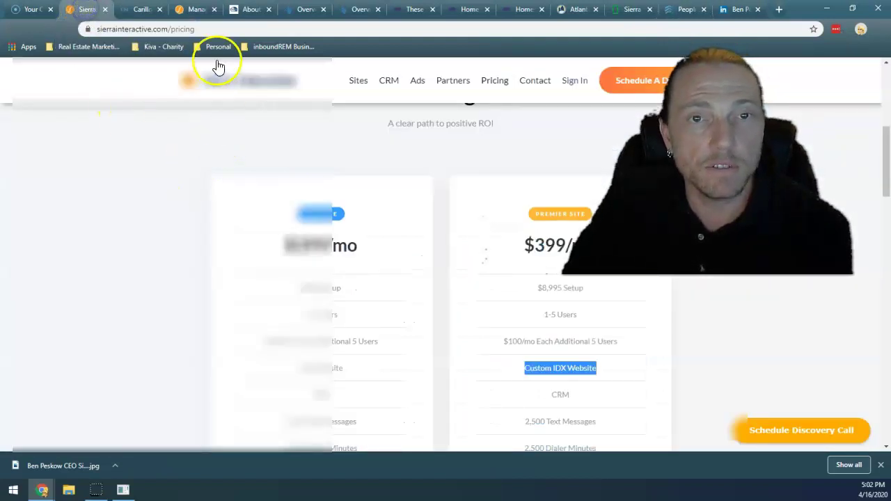
left_click(195, 9)
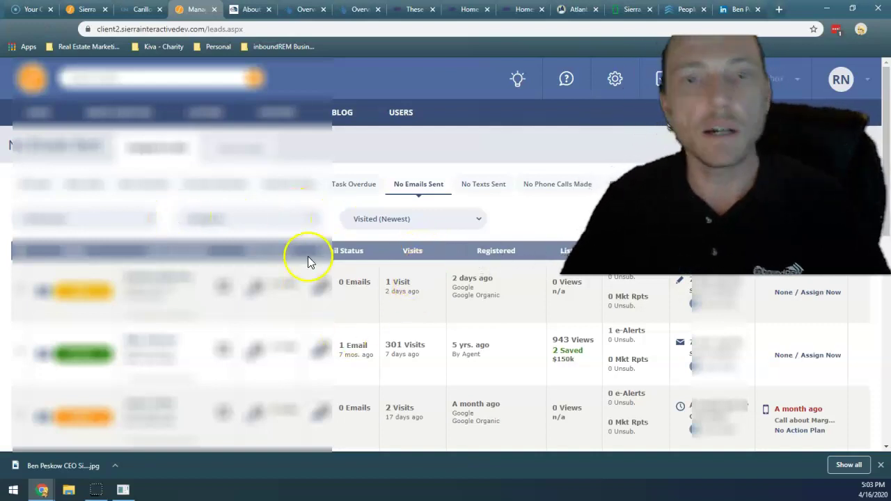
left_click(485, 187)
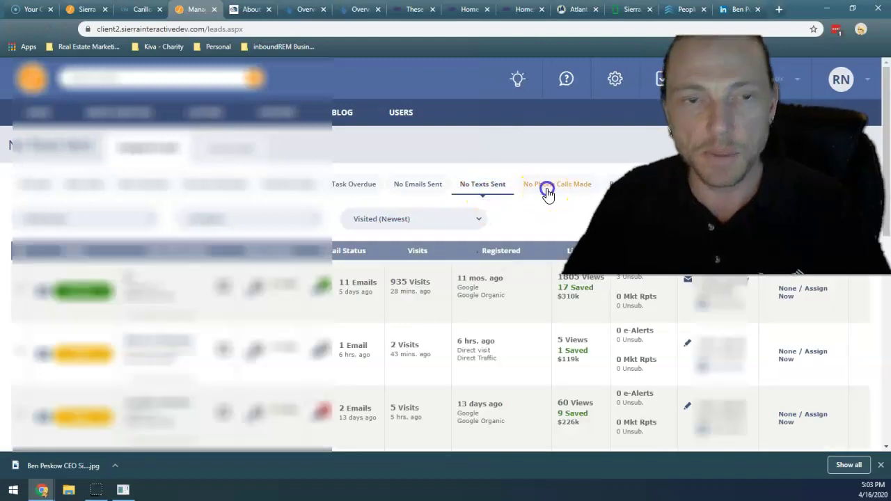
left_click(547, 190)
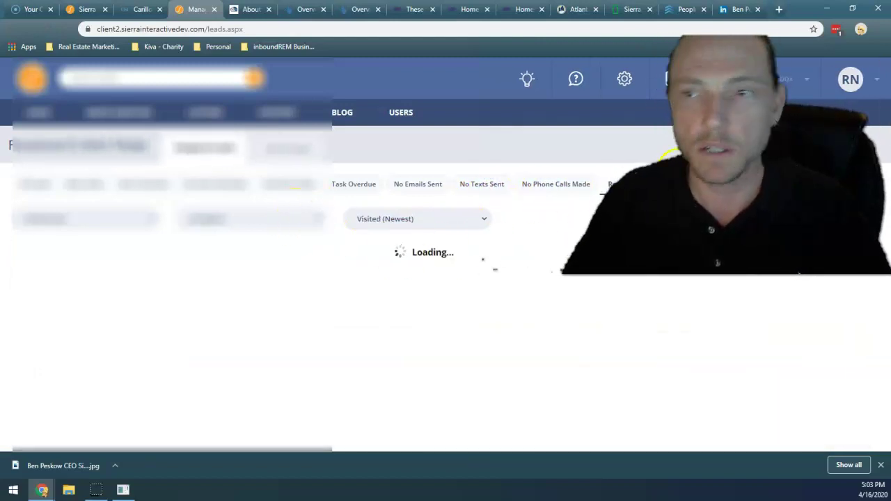
scroll(438, 308, "down", 3)
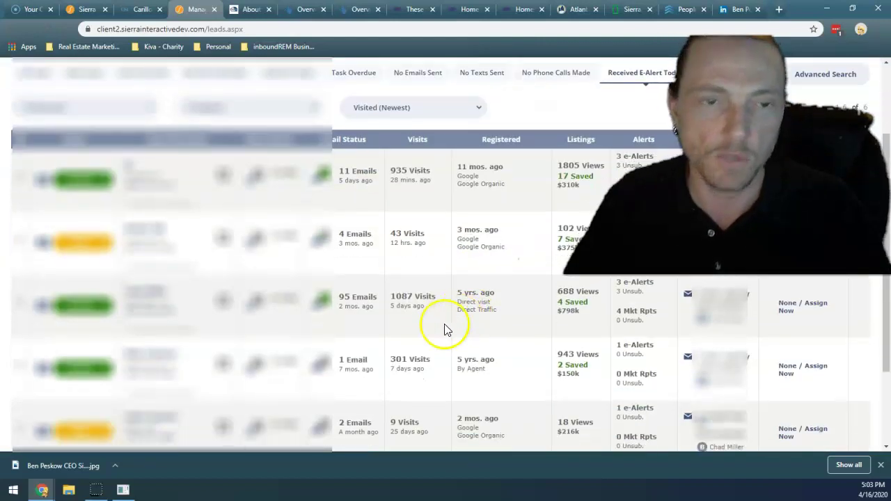
scroll(366, 322, "up", 3)
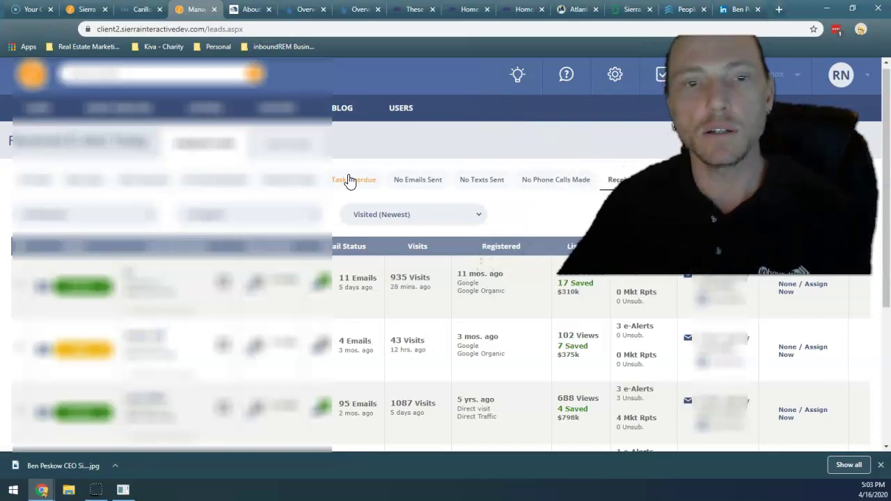
Step: View the first lead's saved listings and close the listing window
left_click(345, 188)
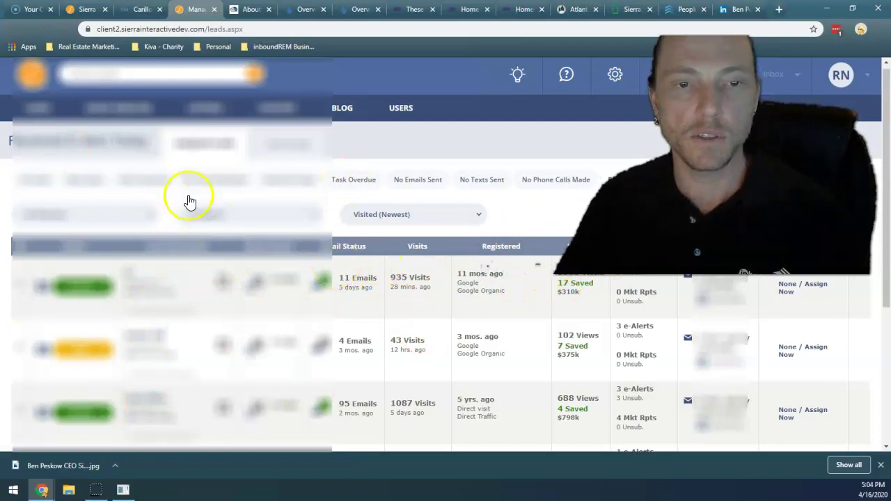
left_click(580, 286)
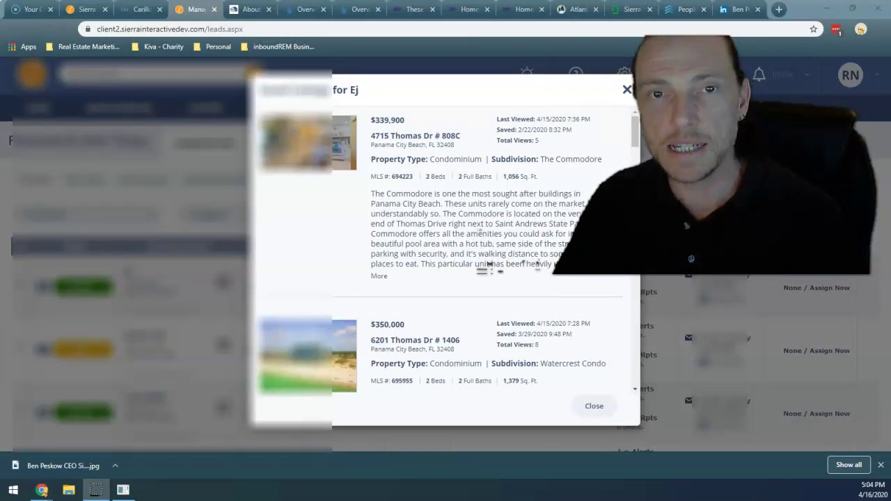
left_click(402, 84)
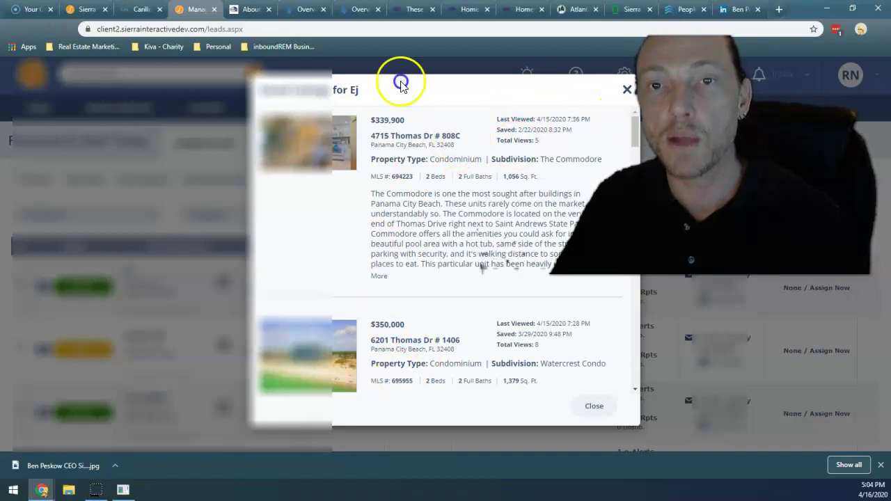
left_click_drag(582, 396, 610, 409)
left_click(599, 406)
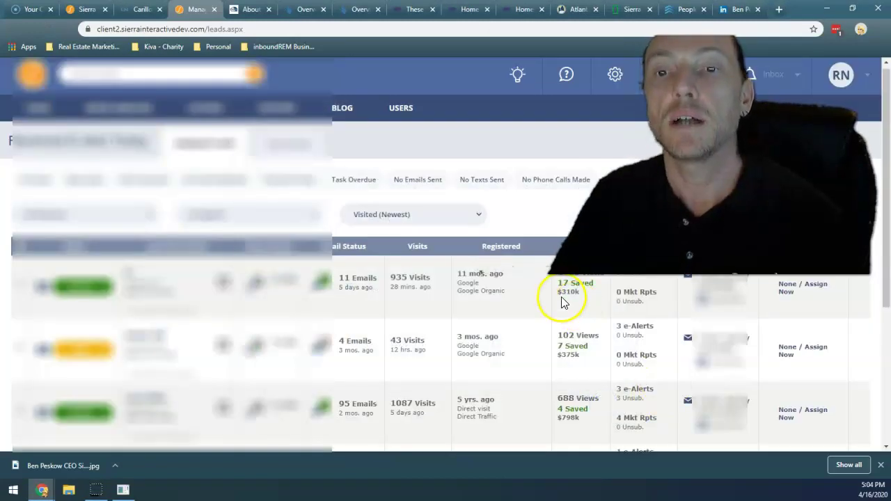
Step: Open the property view history of the second lead in the list
scroll(564, 303, "down", 1)
left_click(572, 281)
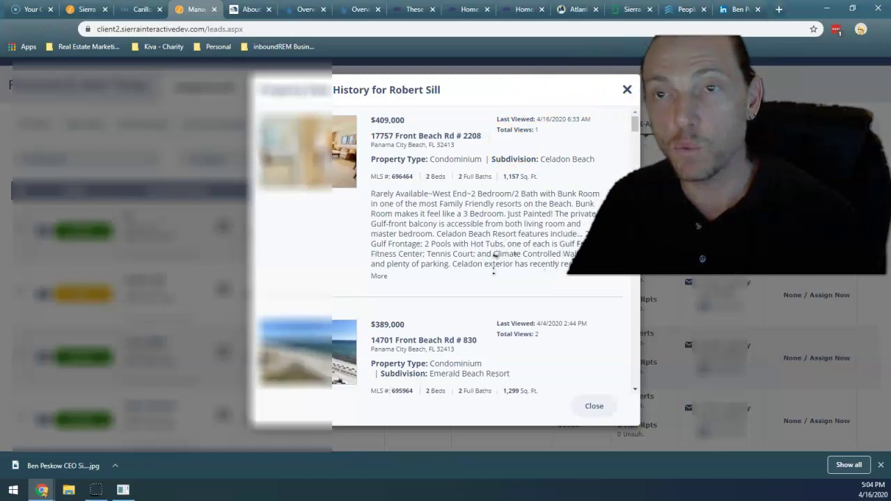
Step: Close the property view history and look over the listing views, saved counts and registration sources of the leads received an e-alert today
key("Escape")
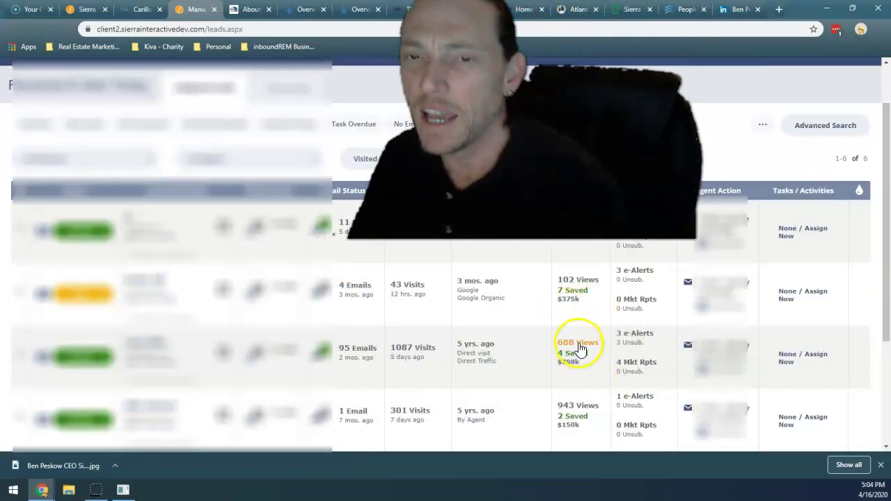
scroll(570, 302, "down", 2)
scroll(569, 300, "down", 1)
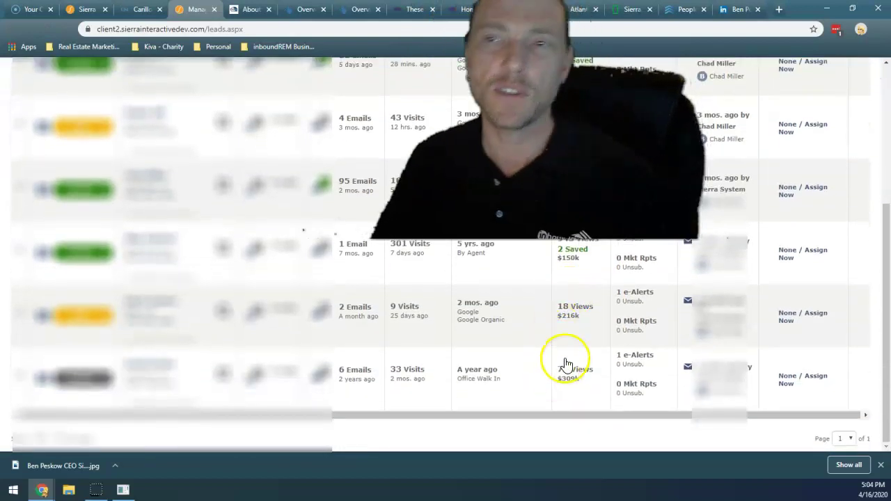
scroll(569, 341, "up", 3)
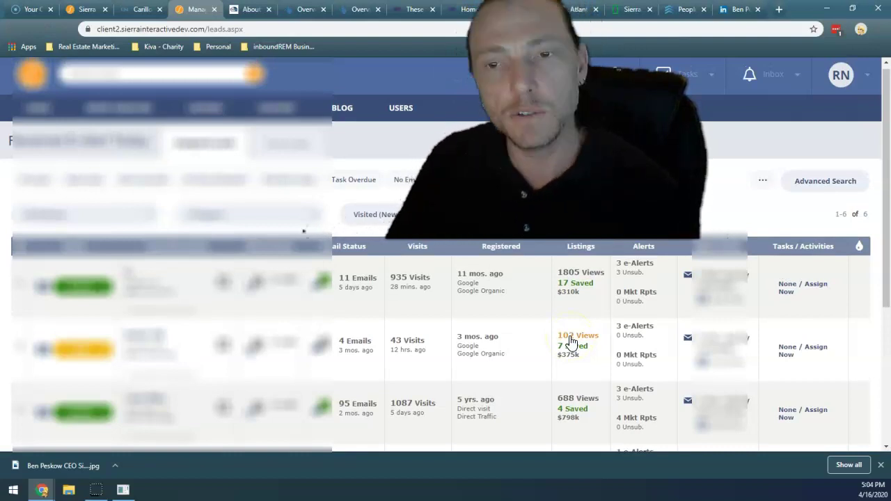
scroll(531, 342, "down", 1)
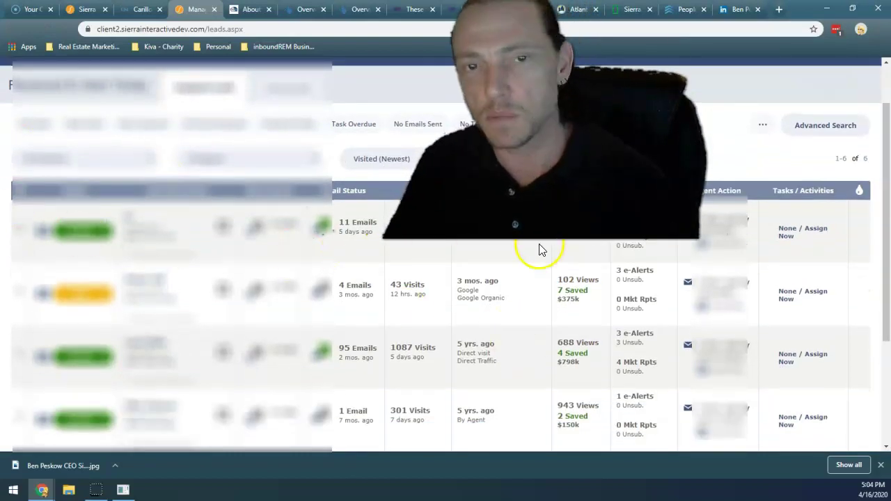
scroll(536, 250, "down", 2)
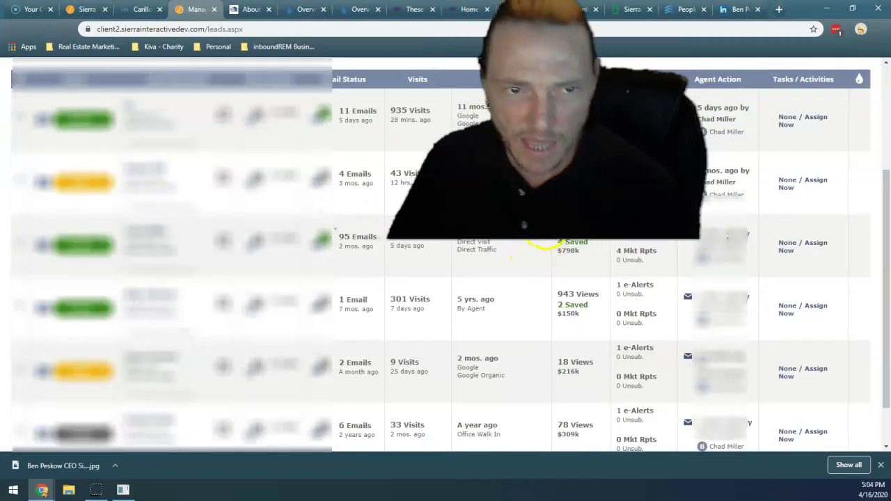
scroll(571, 271, "down", 1)
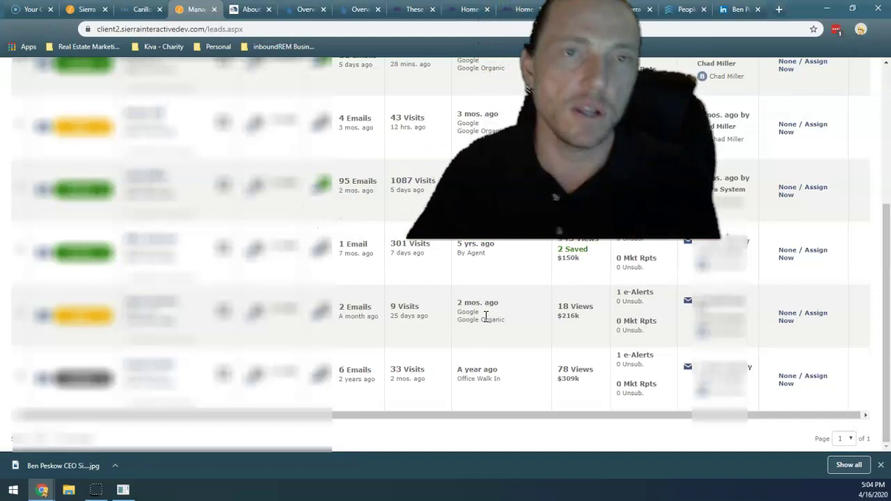
left_click(302, 288)
scroll(303, 309, "up", 3)
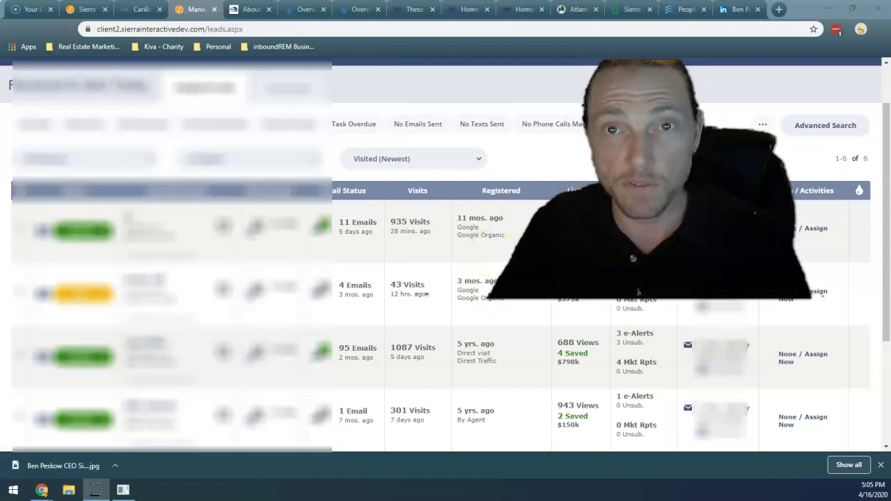
Step: Switch to the Killearn Estates neighborhood page on manausa.com and look through its market stats and home listings
left_click(470, 9)
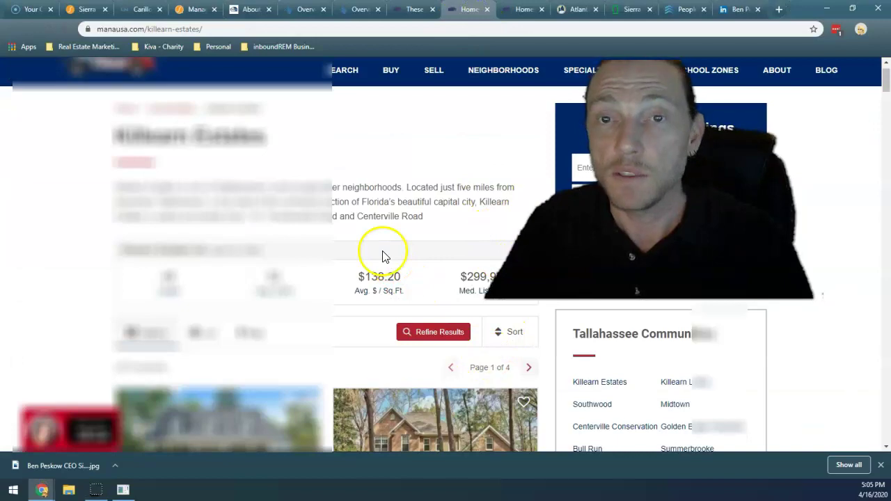
scroll(387, 258, "down", 9)
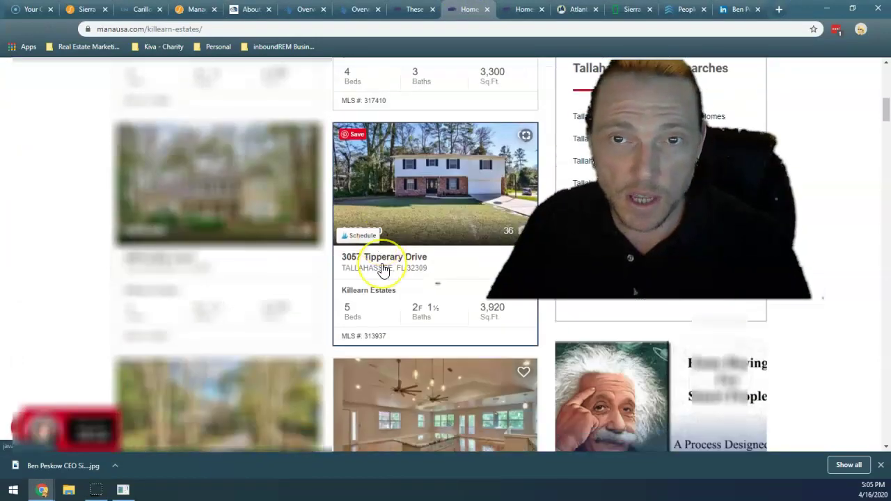
scroll(383, 272, "down", 10)
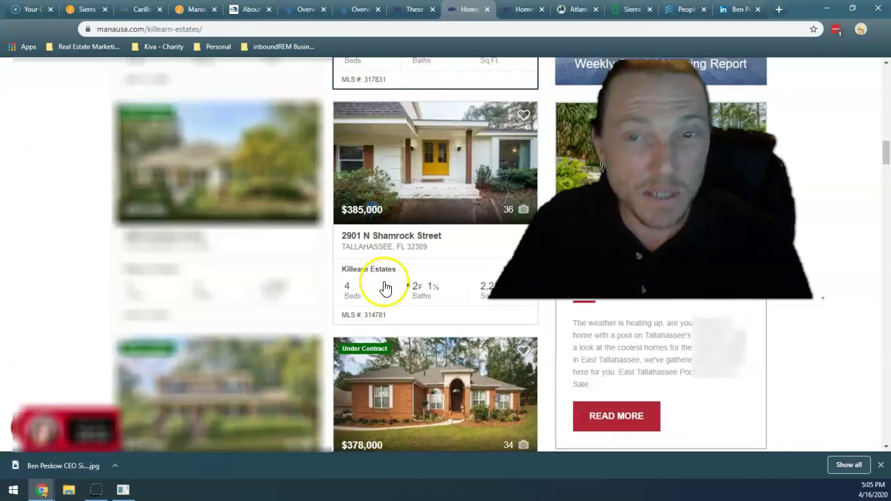
scroll(383, 291, "down", 4)
scroll(390, 310, "up", 9)
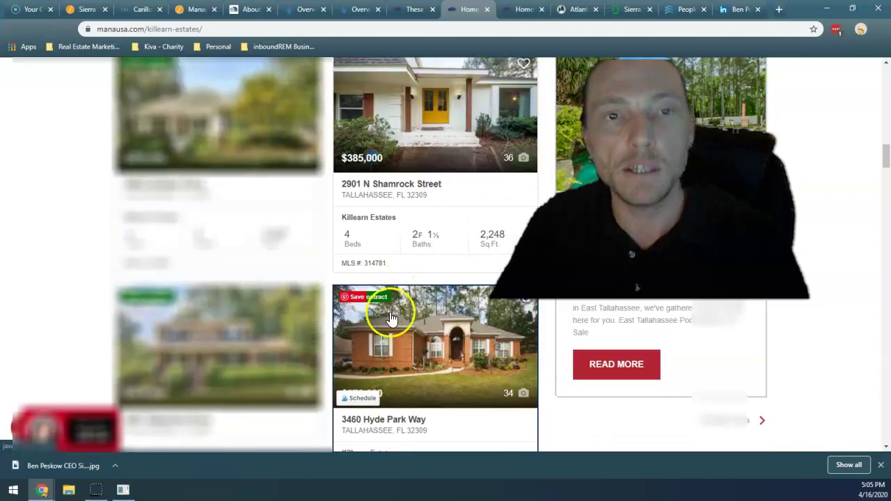
scroll(391, 331, "up", 4)
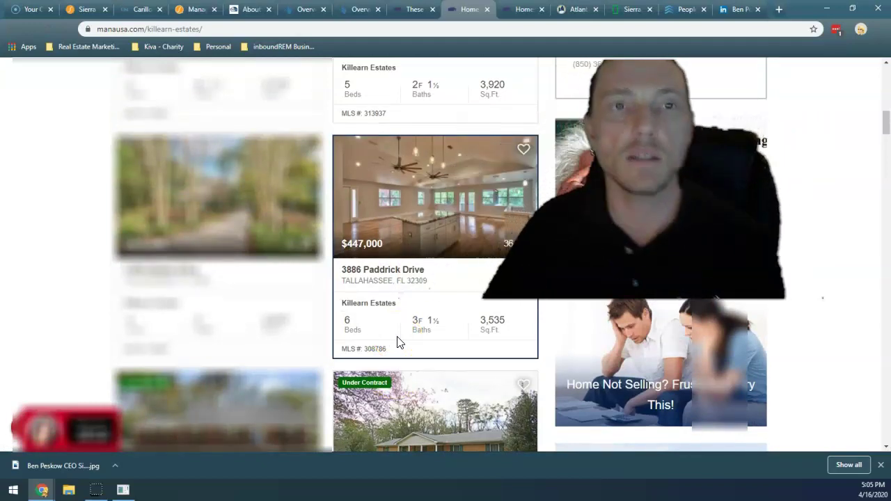
scroll(397, 341, "up", 7)
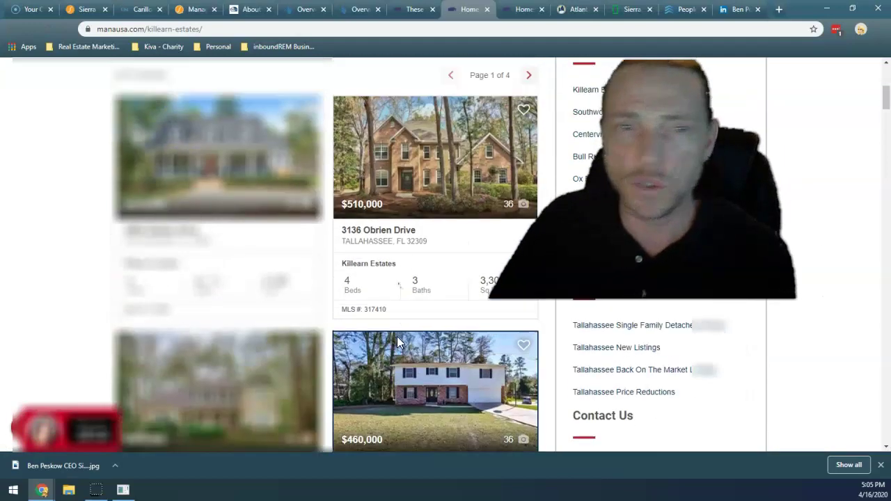
scroll(397, 342, "up", 4)
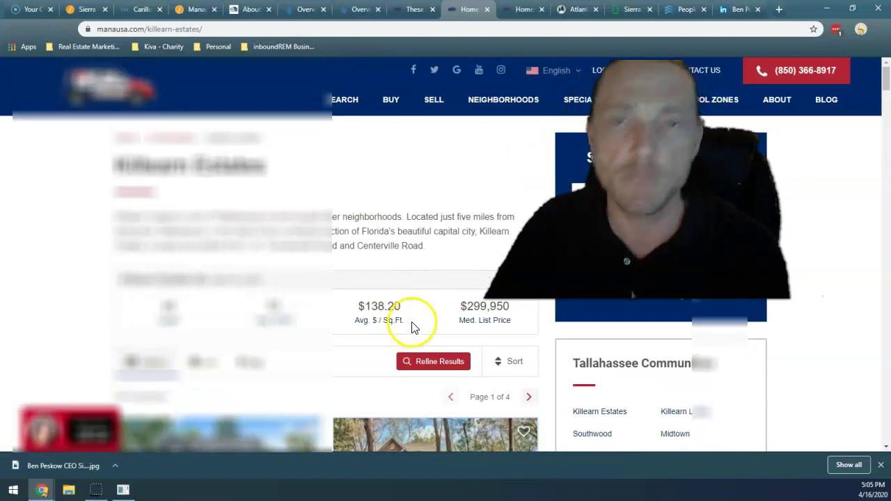
scroll(408, 320, "down", 2)
left_click(392, 302)
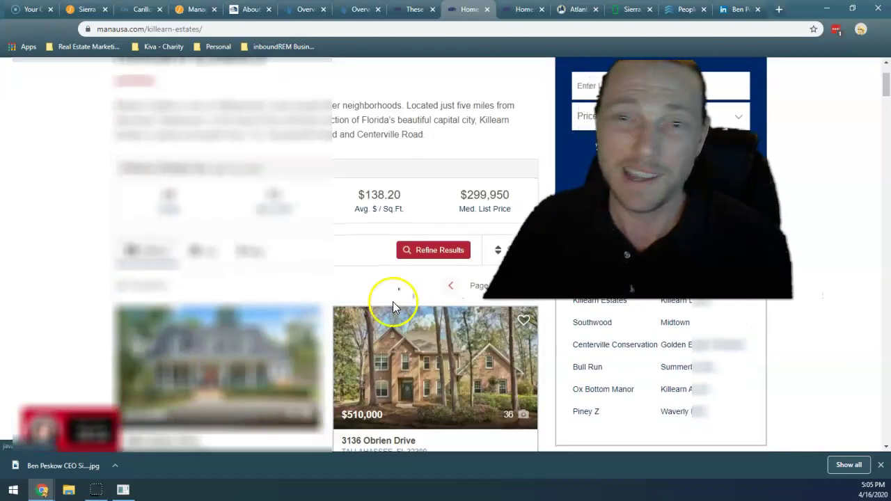
Step: Examine the Killearn Estates content below the listings, including the area description, virtual tours, home price graphs and past sales table
scroll(438, 282, "down", 6)
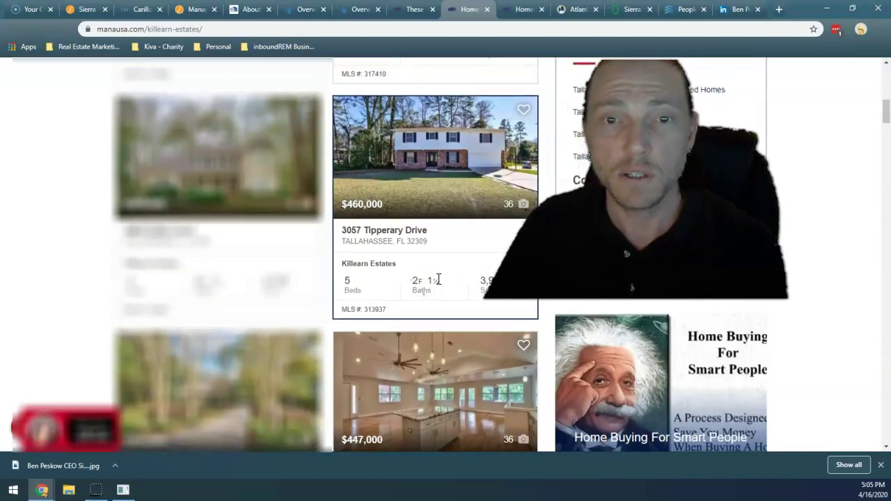
scroll(439, 280, "down", 8)
scroll(438, 285, "down", 10)
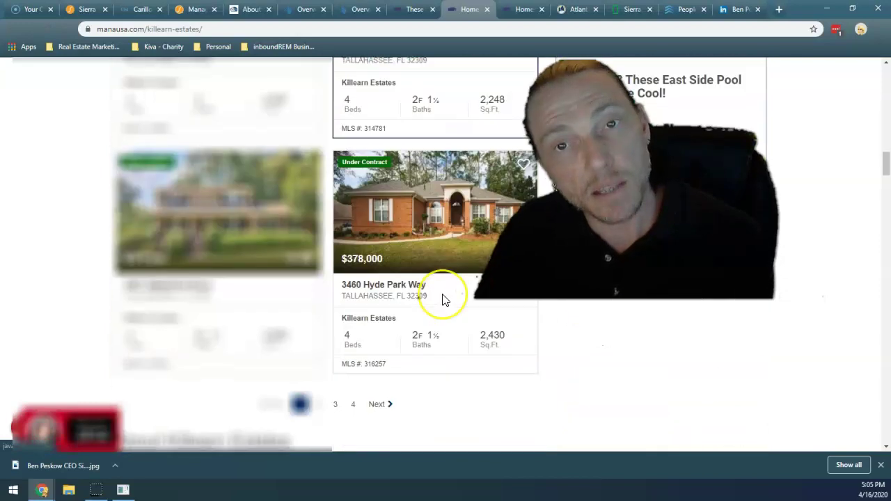
scroll(410, 337, "down", 9)
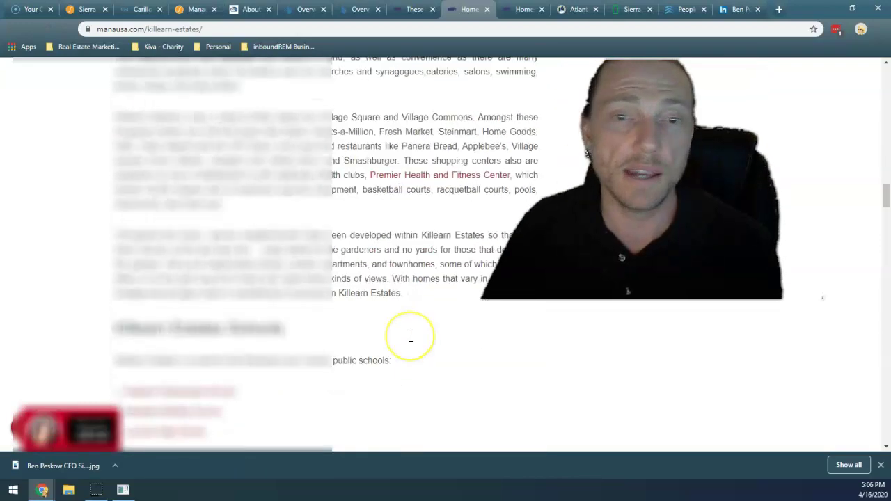
scroll(411, 337, "down", 1)
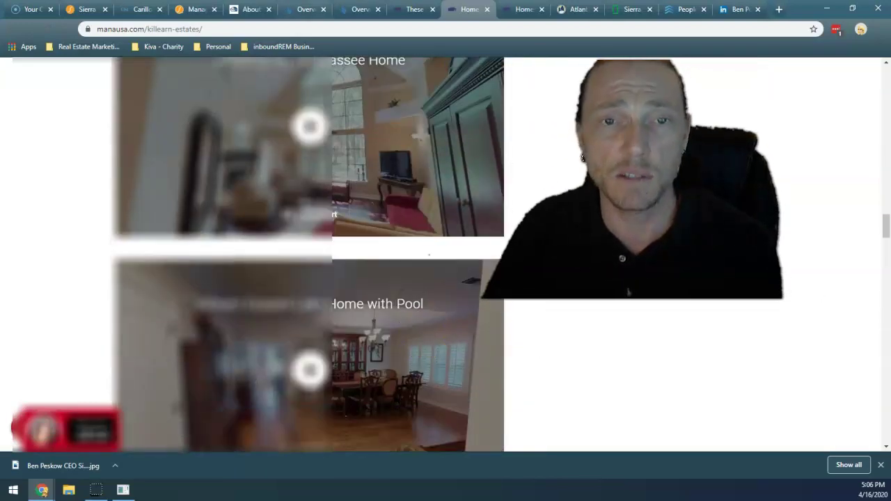
scroll(366, 239, "down", 12)
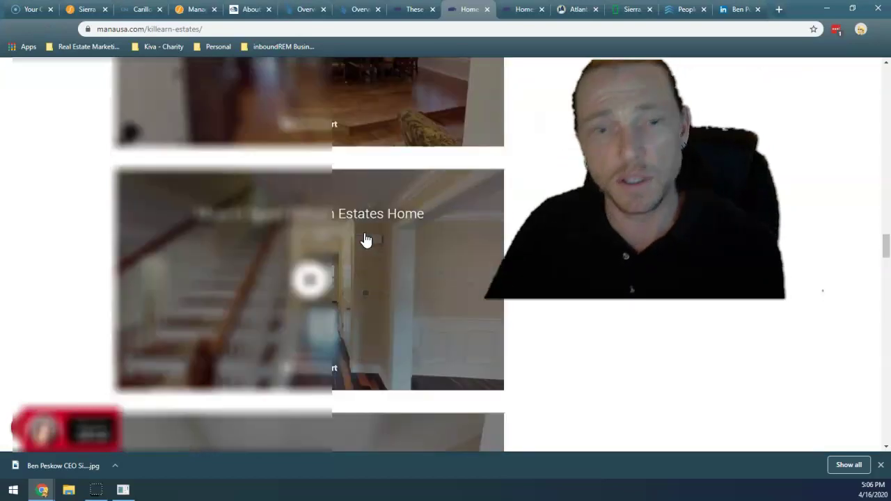
scroll(365, 240, "down", 12)
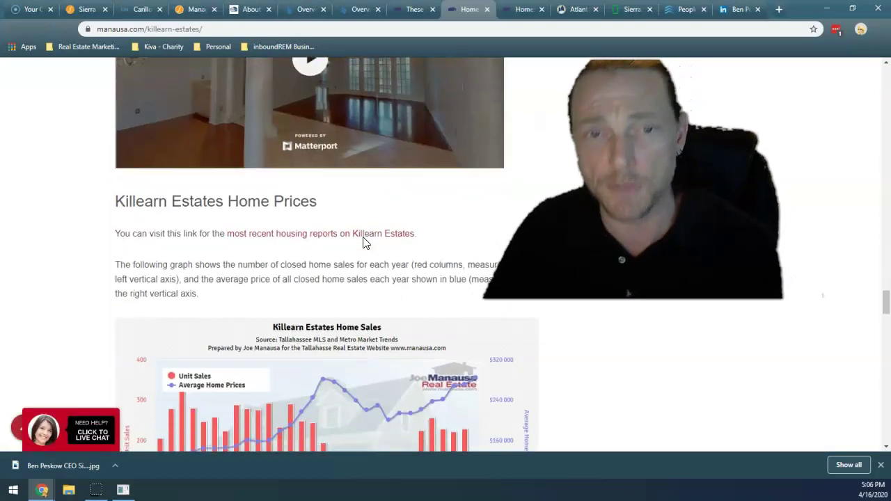
scroll(364, 236, "down", 8)
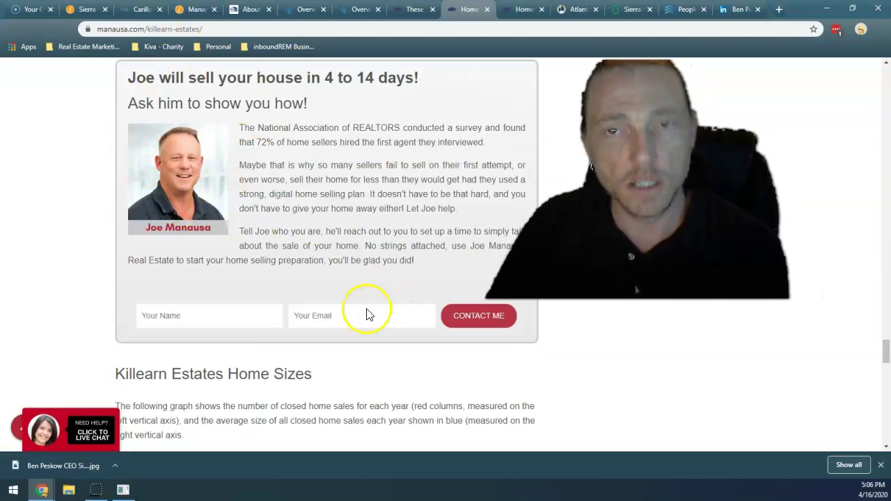
scroll(369, 315, "down", 12)
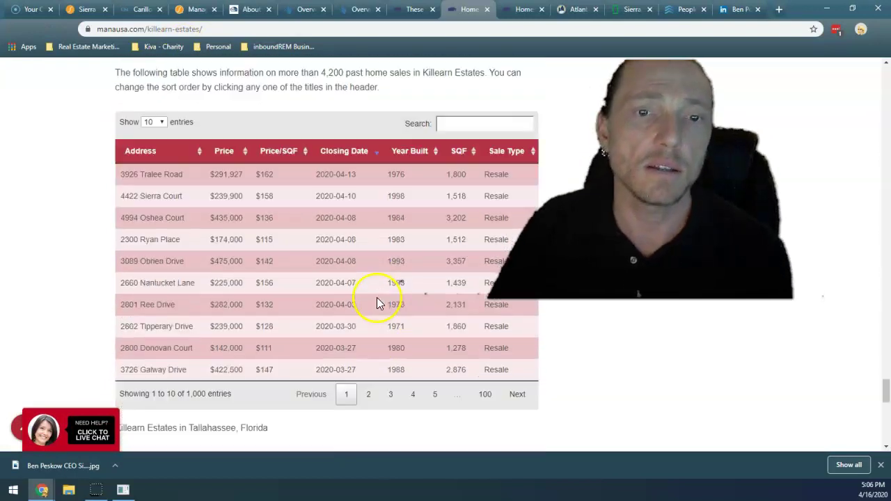
scroll(376, 304, "down", 2)
scroll(437, 269, "up", 12)
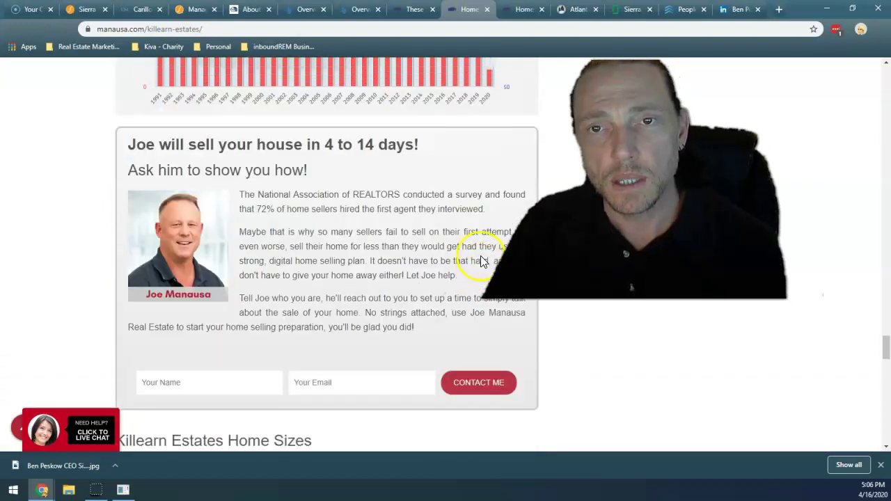
scroll(481, 261, "up", 6)
scroll(886, 92, "up", 6)
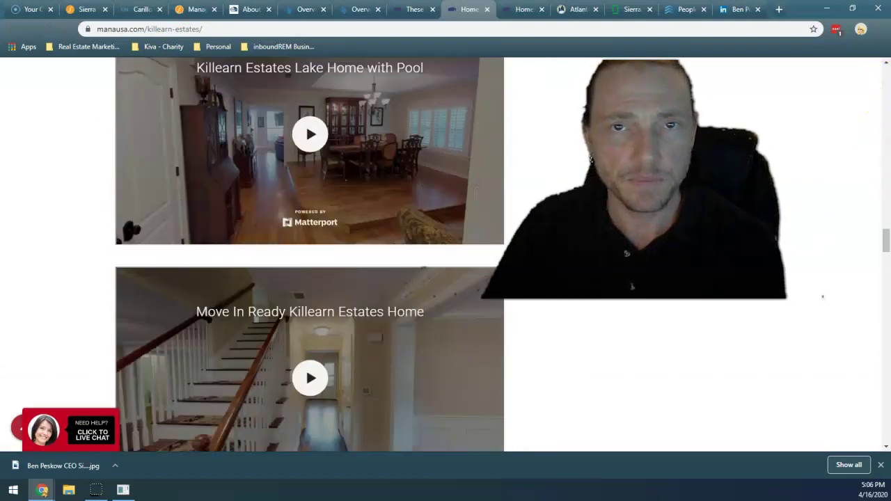
Step: Return to Sierra Interactive's leads list and view the pond leads
left_click(196, 9)
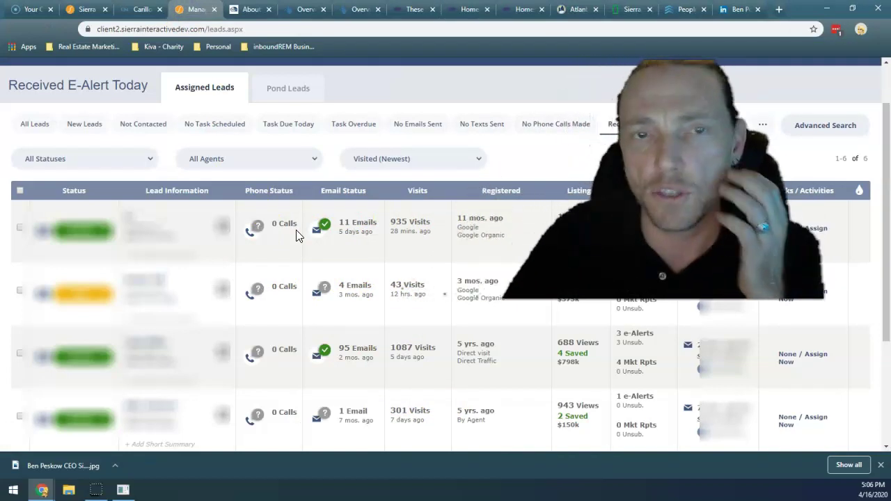
left_click(339, 226)
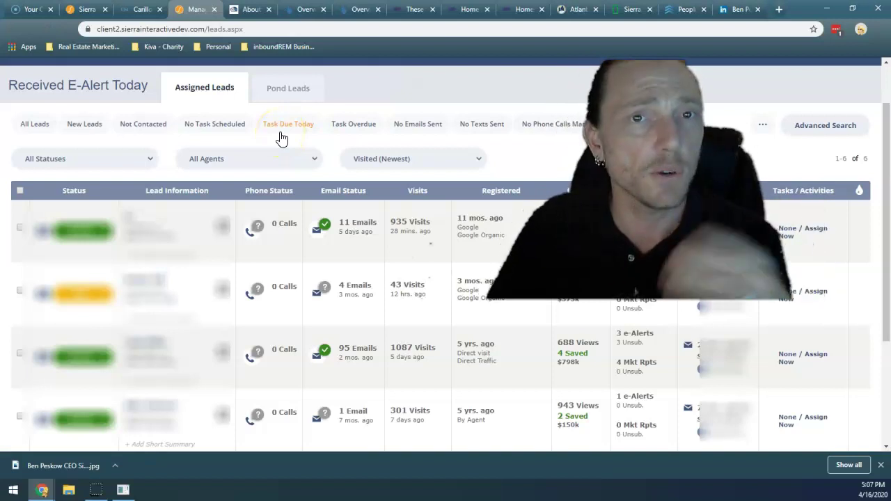
left_click(277, 87)
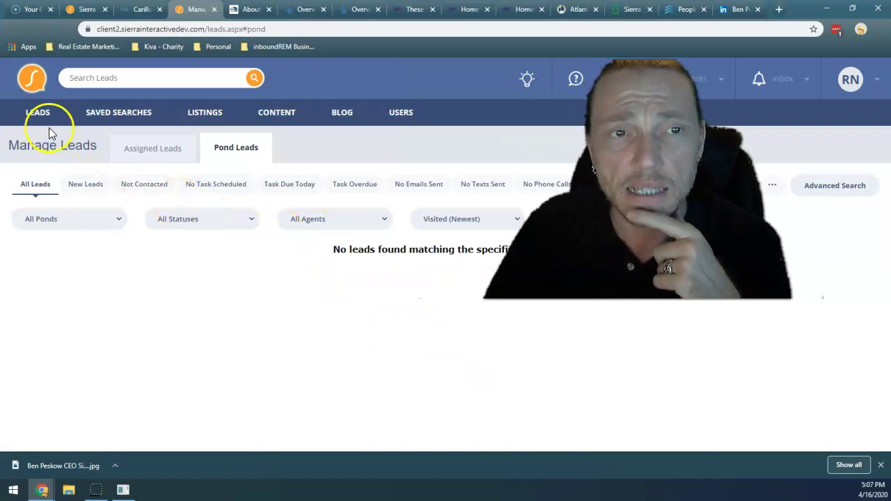
Step: Open the account's lead routing page and review the Legacy Lead Distribution System and Catch-All Rule settings
mouse_move(40, 115)
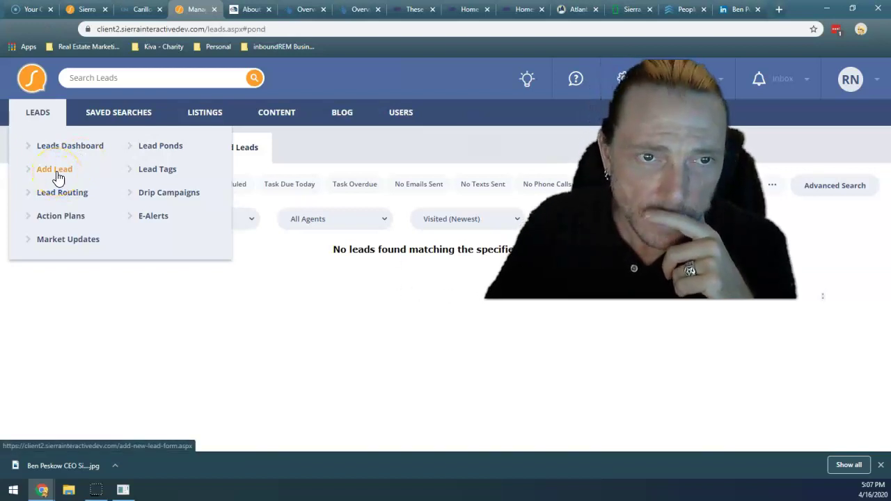
left_click(71, 200)
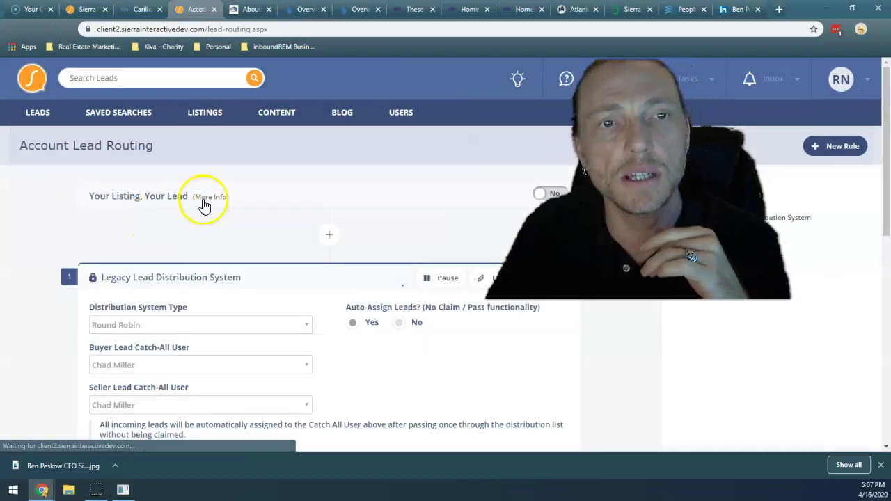
scroll(209, 209, "down", 3)
scroll(234, 209, "down", 1)
scroll(236, 213, "up", 2)
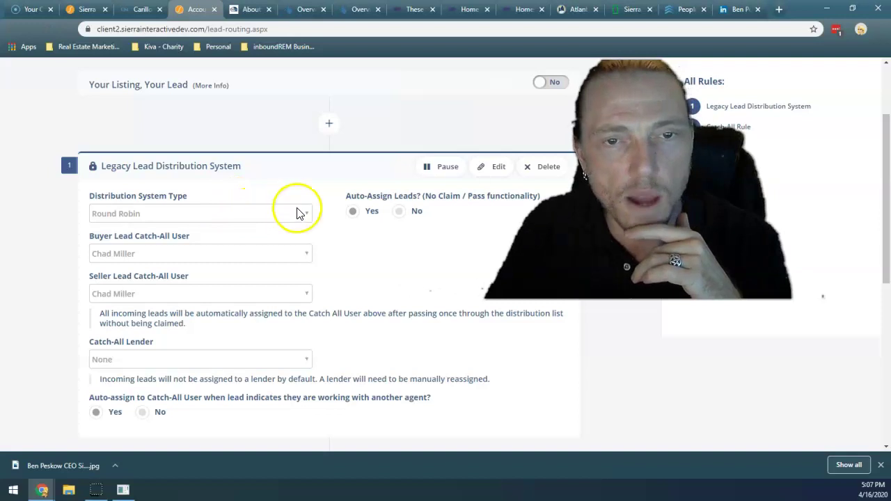
scroll(278, 222, "down", 2)
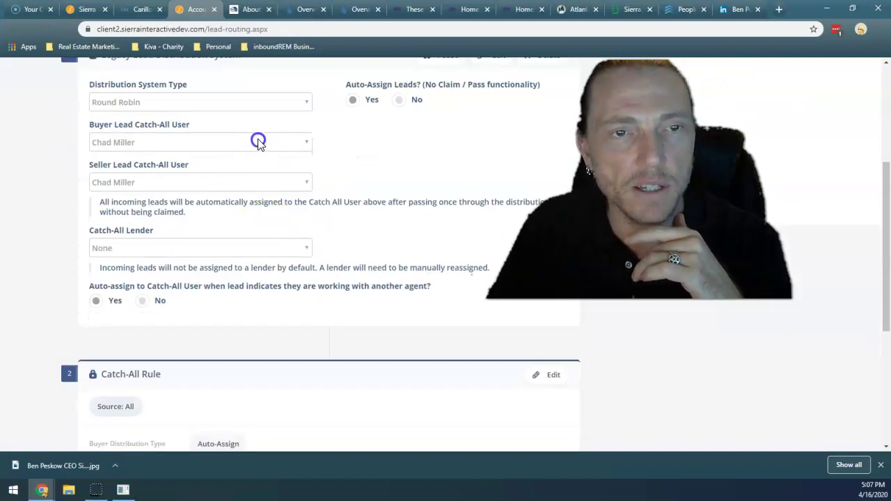
scroll(237, 139, "down", 2)
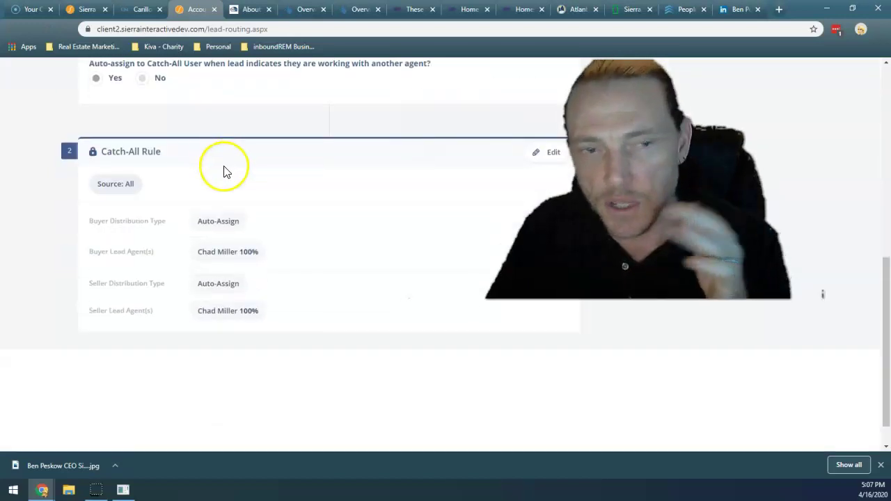
scroll(318, 229, "up", 2)
scroll(311, 232, "up", 3)
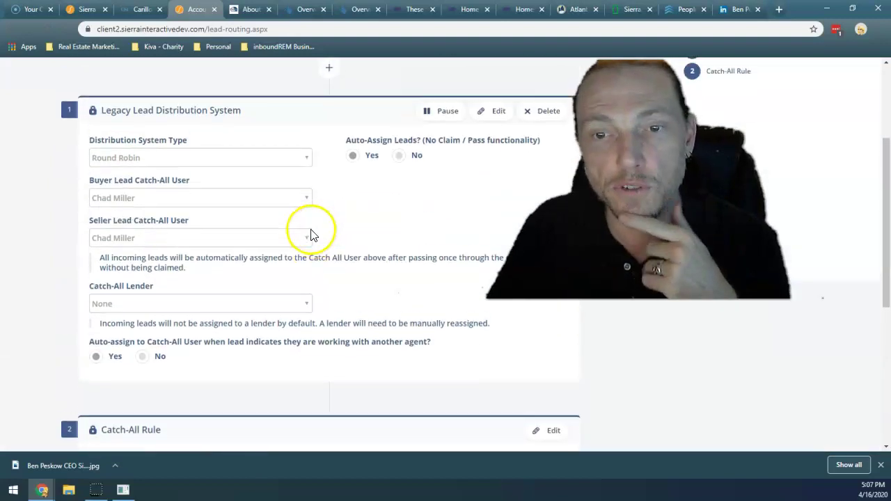
scroll(209, 202, "up", 1)
scroll(176, 190, "up", 1)
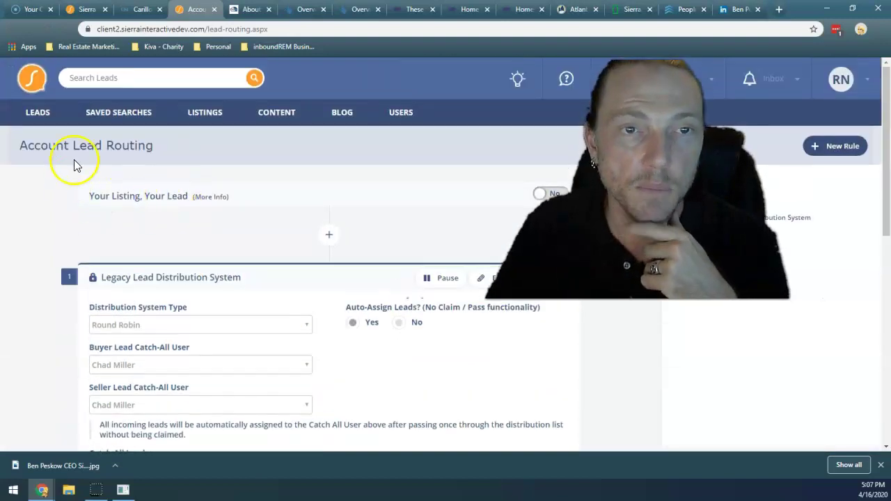
Step: Open the Lead Ponds page and view its Agent Activity and Summary sections
mouse_move(38, 112)
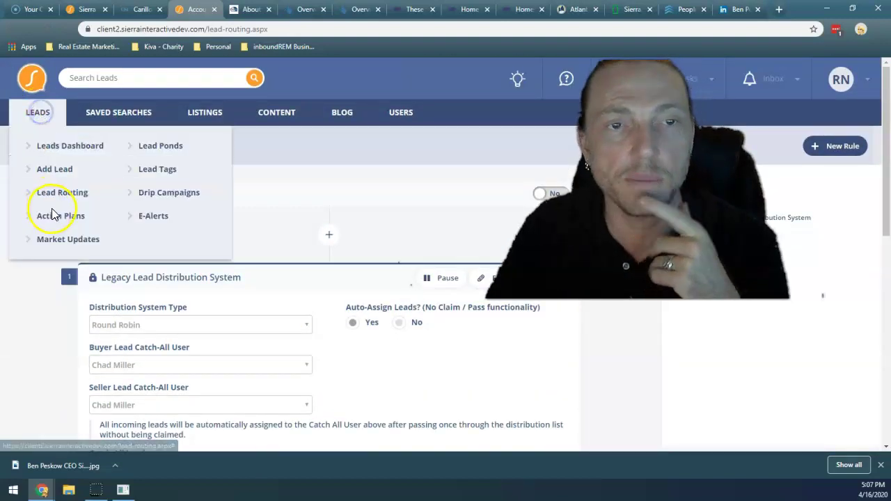
left_click(172, 147)
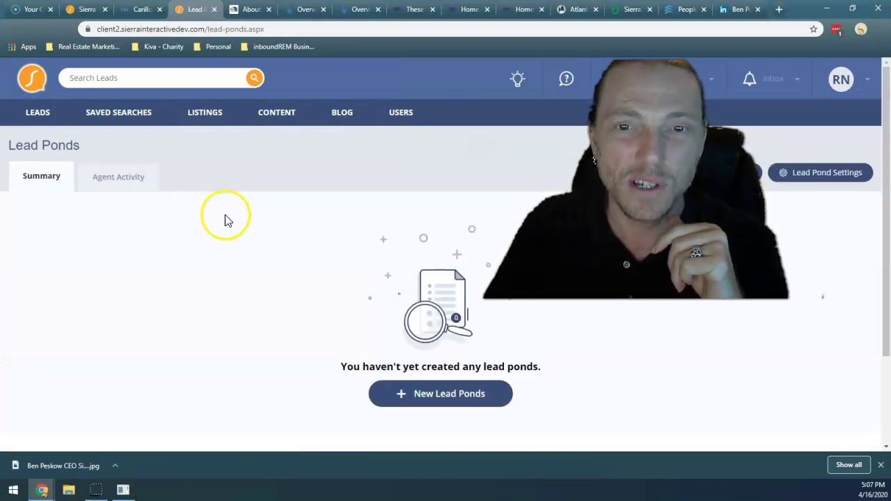
left_click(157, 189)
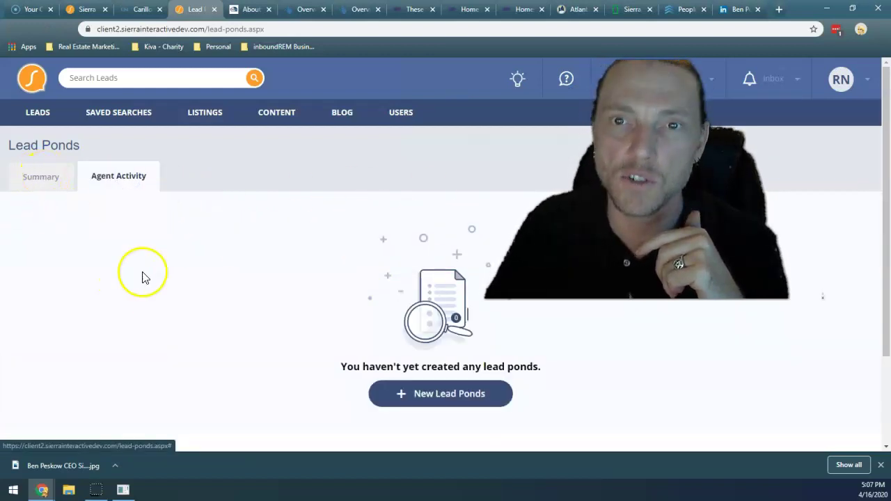
left_click(49, 182)
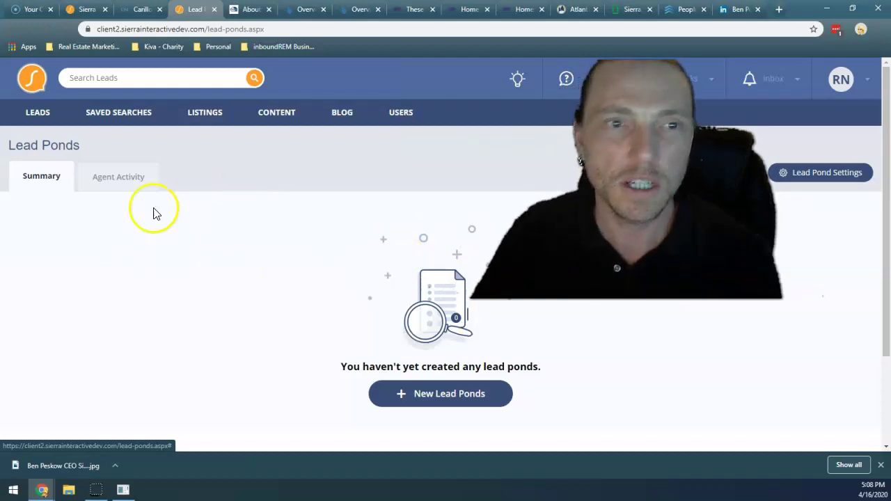
Step: Open the Manage Lead Tags page and look through the full list of lead tags
left_click(34, 113)
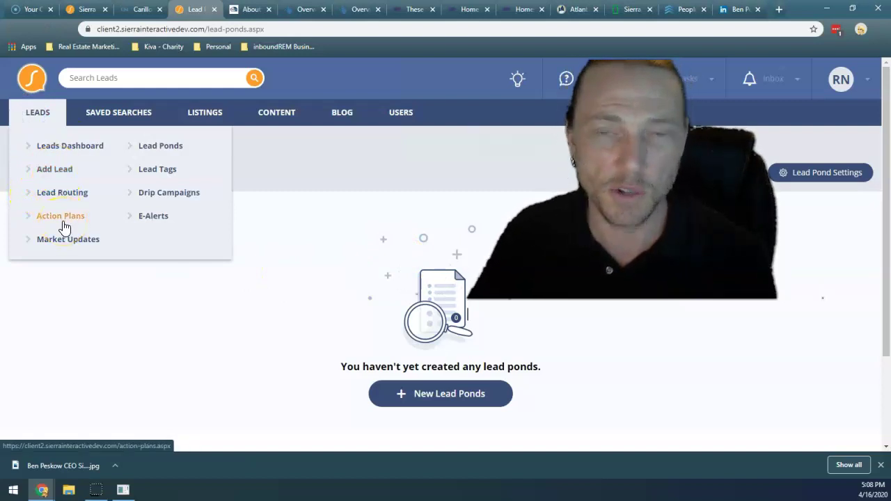
left_click(75, 223)
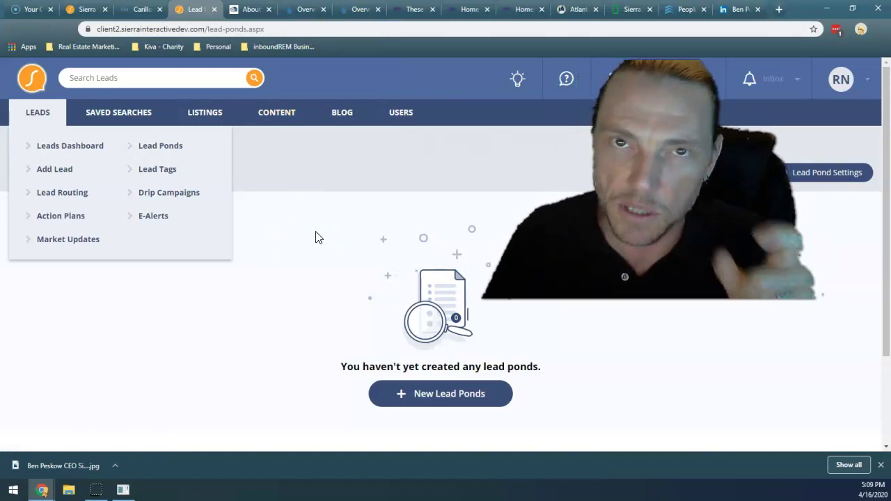
left_click(149, 170)
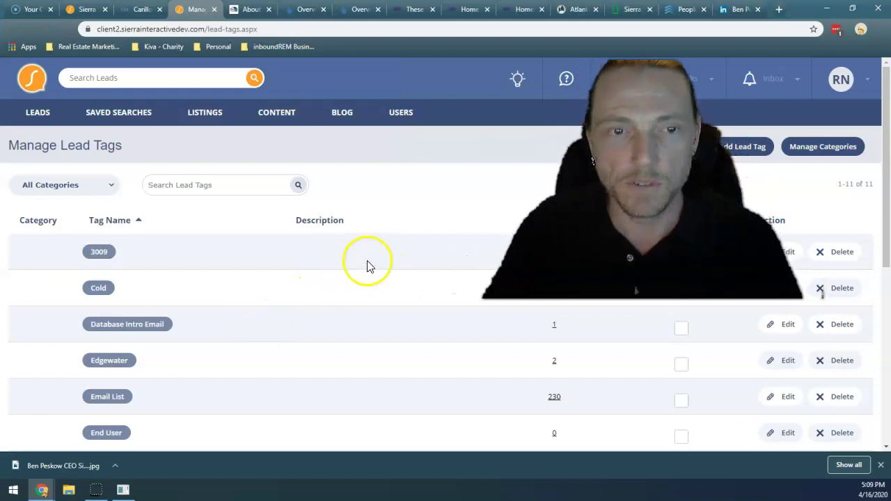
scroll(322, 253, "down", 2)
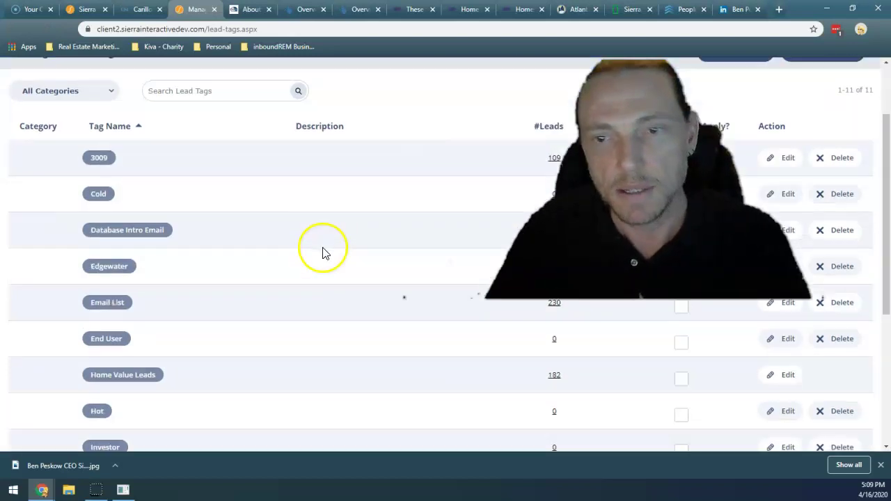
scroll(306, 278, "up", 2)
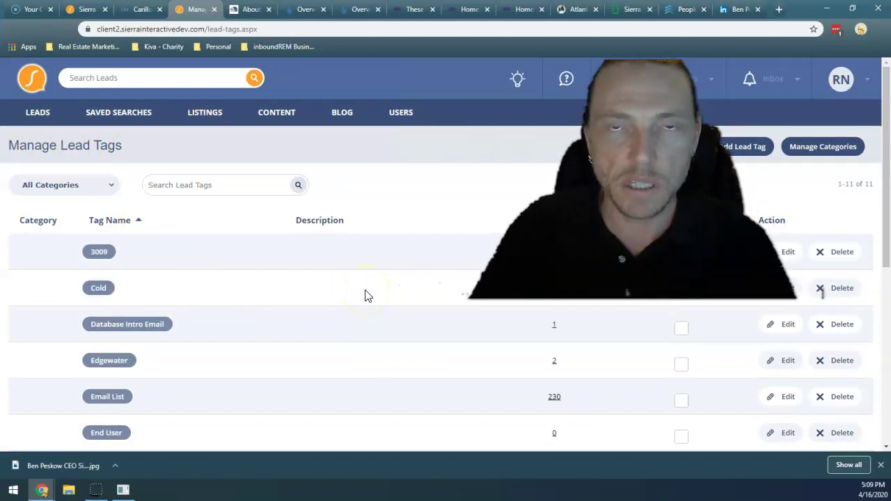
scroll(359, 296, "down", 5)
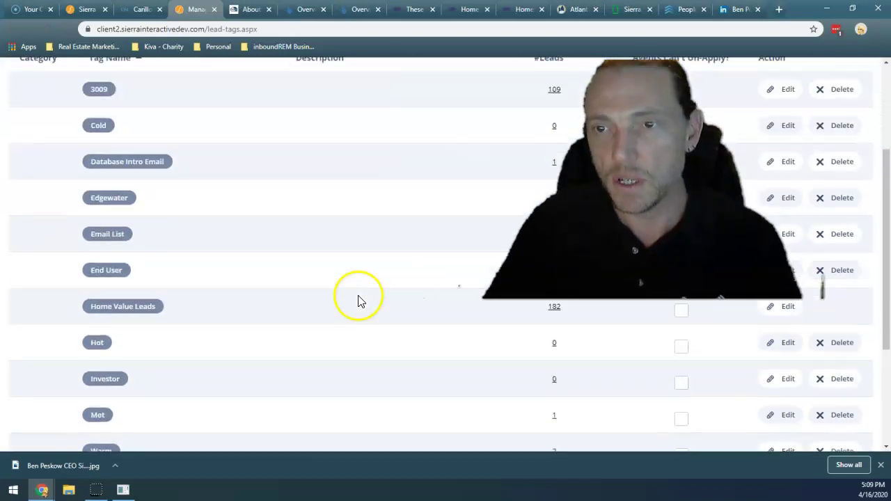
scroll(360, 310, "down", 1)
scroll(359, 310, "up", 5)
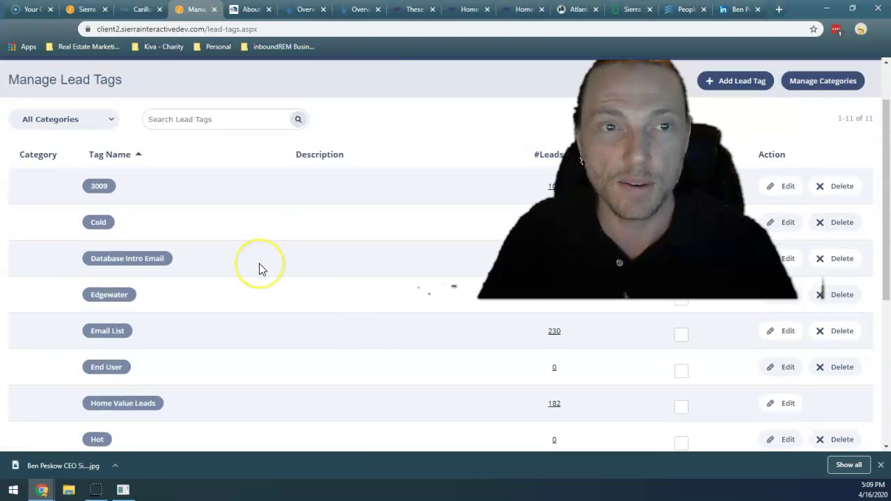
scroll(260, 268, "up", 1)
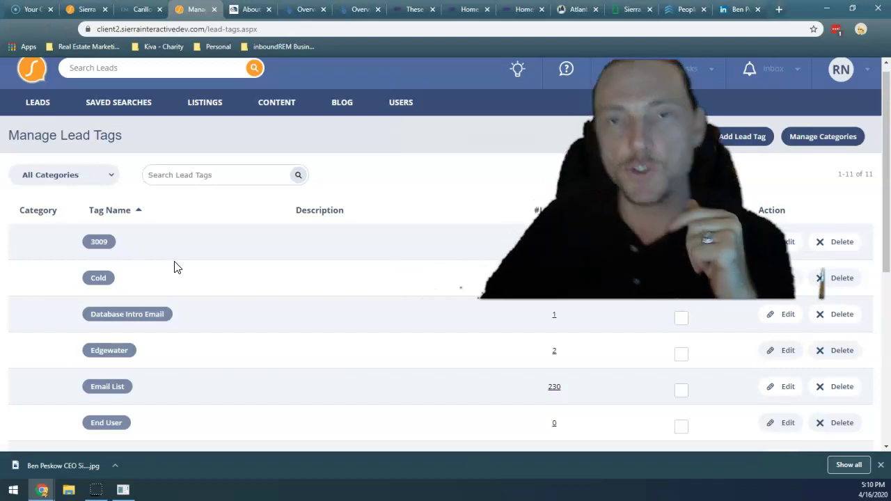
left_click(96, 175)
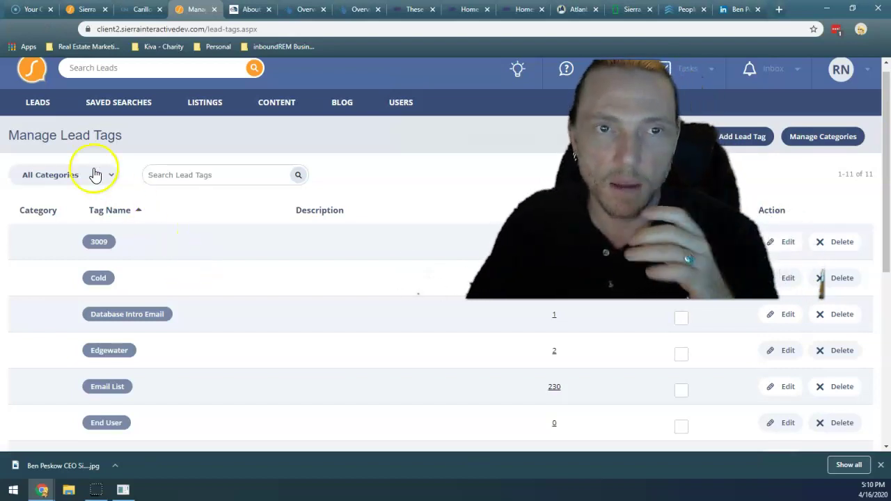
Step: Open the drip campaigns list, view the blank form for a new campaign, and return to the list
left_click(46, 108)
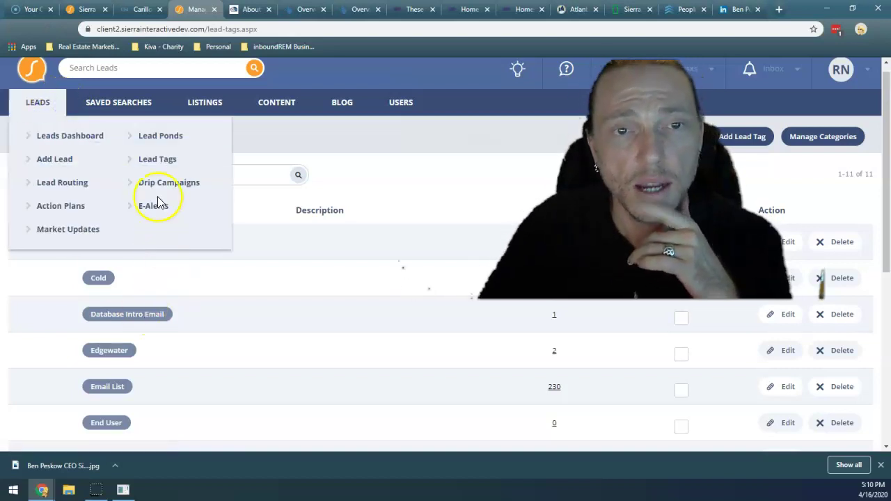
left_click(164, 184)
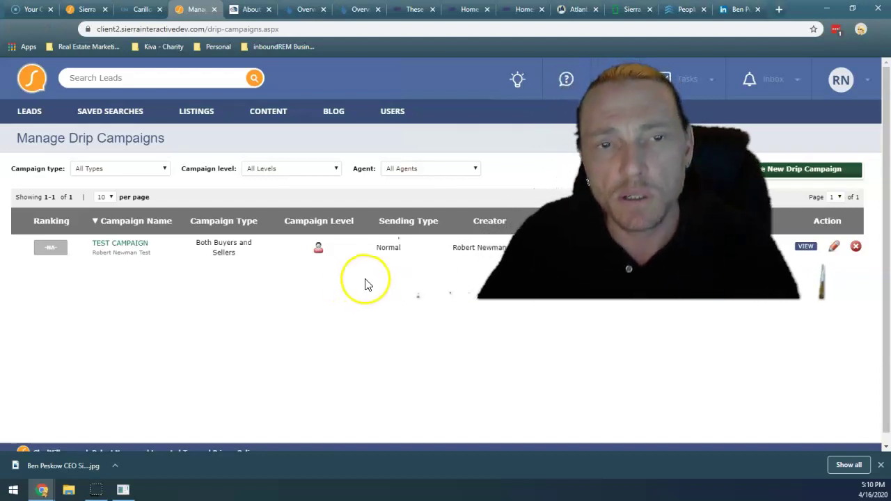
left_click(779, 173)
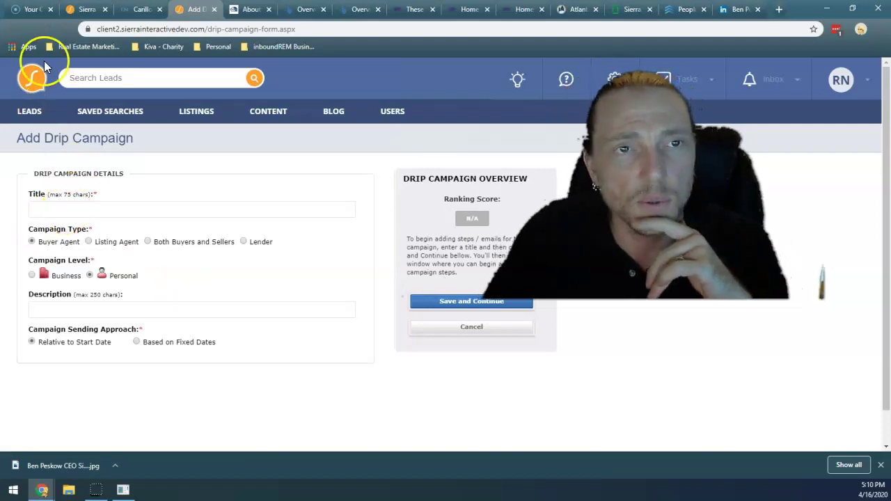
left_click(15, 28)
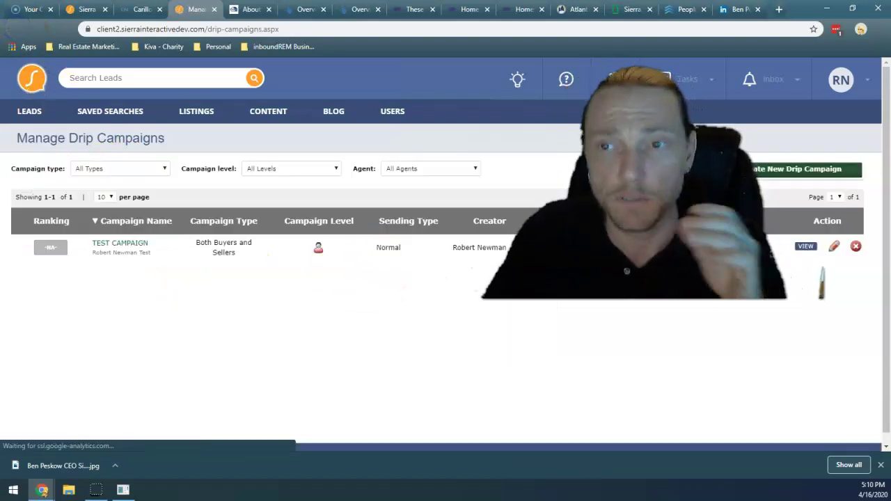
Step: Edit TEST CAMPAIGN by adding two steps to its timeline, with the TEST ONE email template assigned to the first
left_click(835, 250)
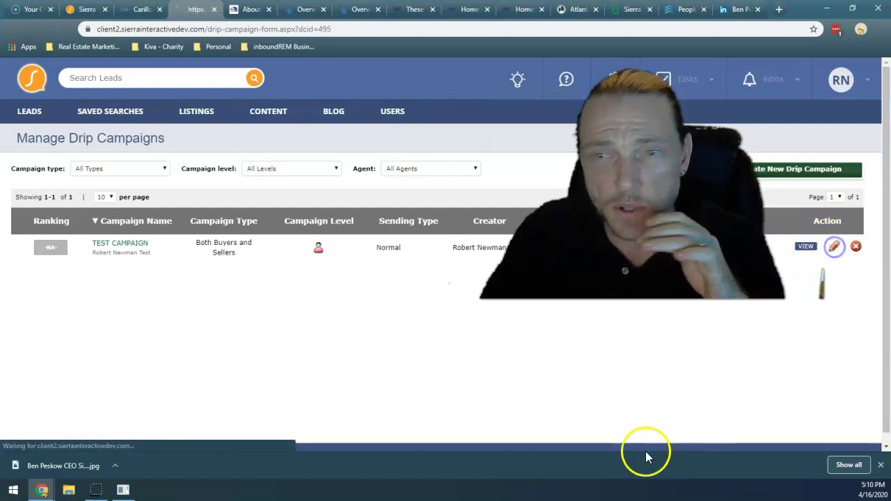
scroll(204, 291, "down", 3)
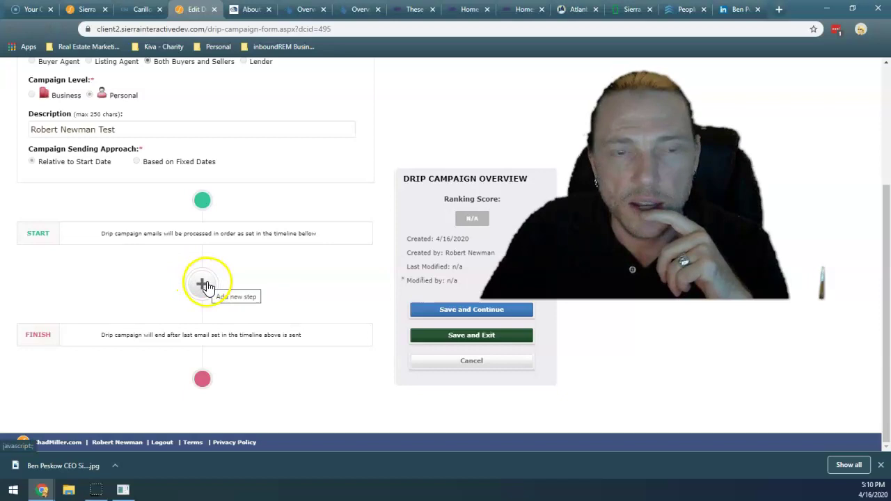
left_click(203, 285)
left_click(181, 303)
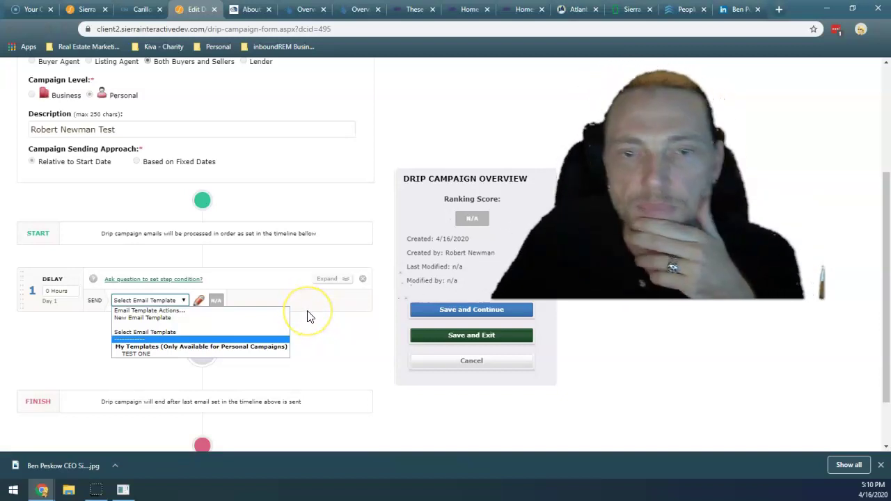
left_click(219, 353)
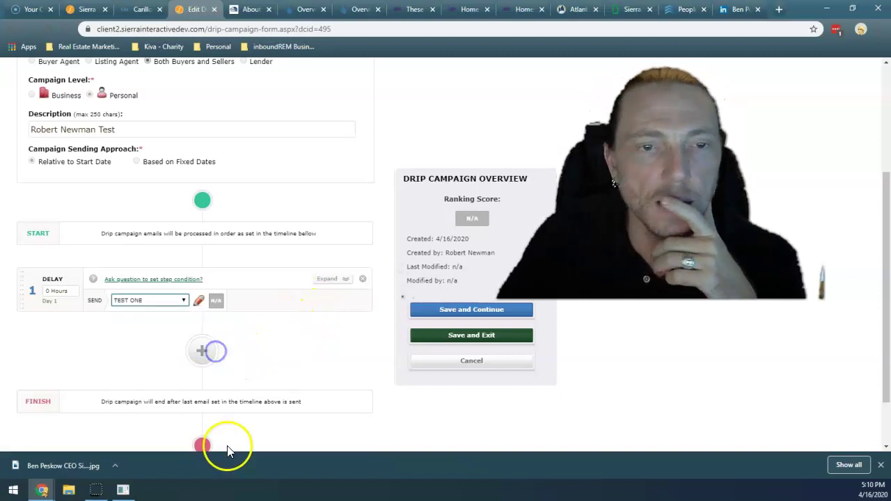
left_click(202, 354)
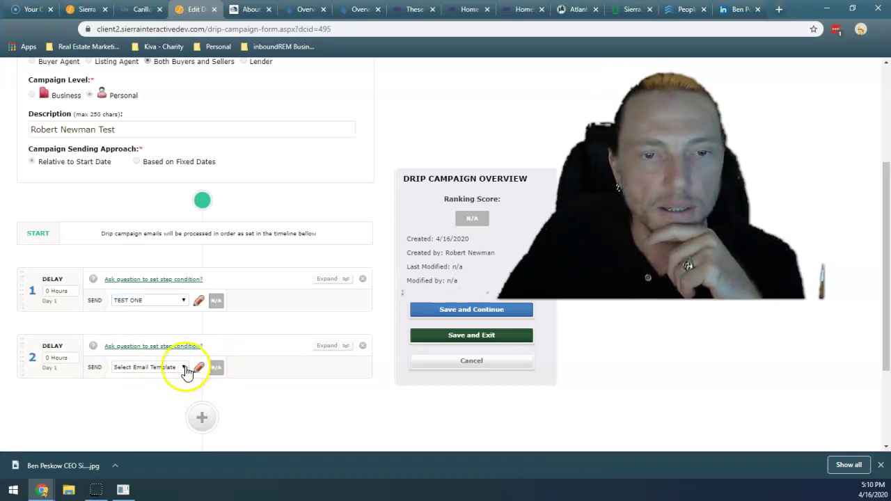
left_click(184, 368)
Step: Leave the drip campaign editor without saving and open Sierra Interactive's Action Plans page
scroll(303, 348, "up", 1)
scroll(303, 348, "up", 2)
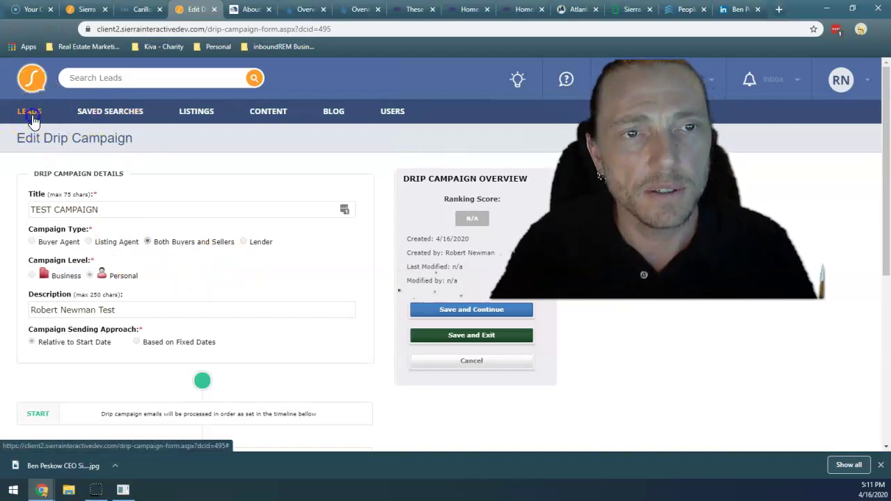
mouse_move(31, 113)
left_click(65, 205)
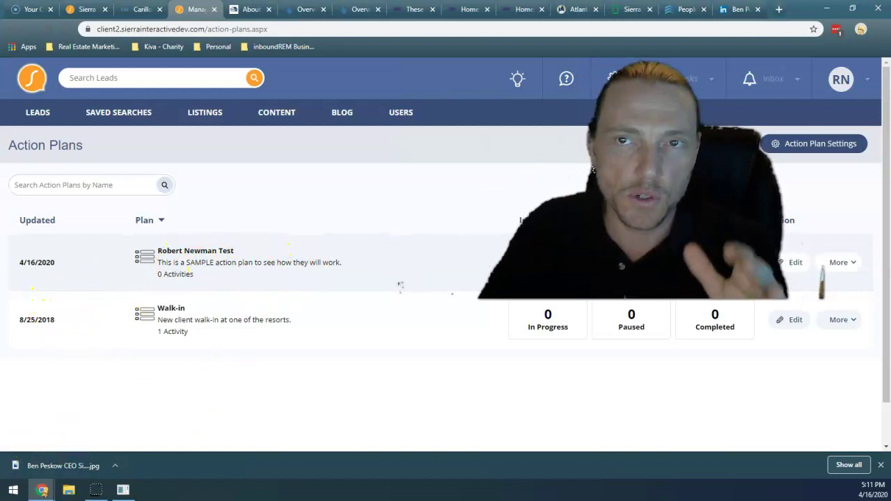
Step: Switch to Follow Up Boss, view the future tasks, and open the Action Plans list in its administration area
left_click(686, 9)
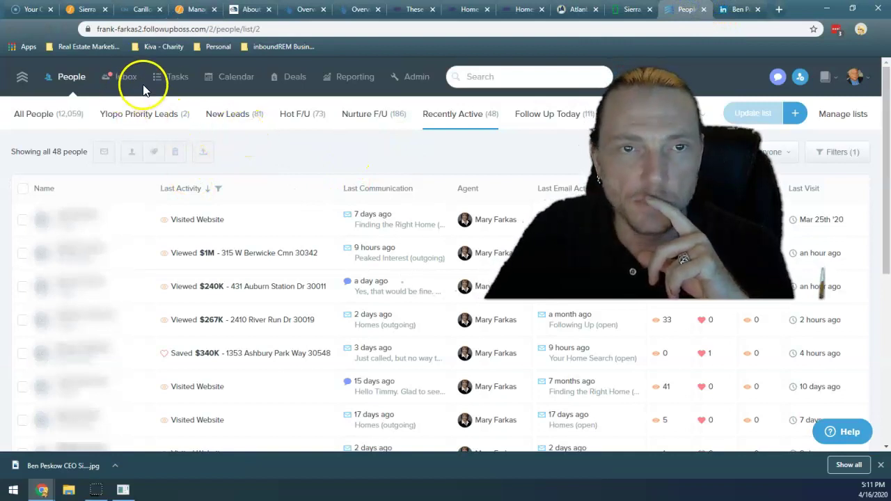
left_click(170, 81)
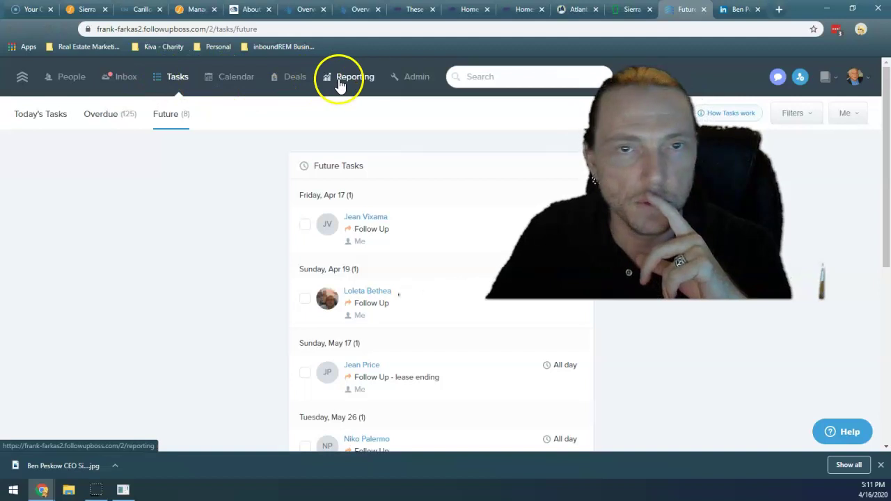
left_click(397, 81)
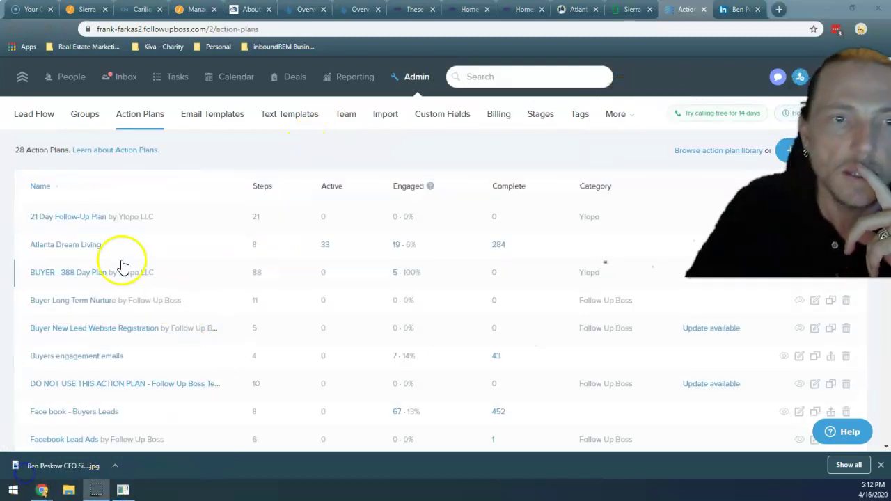
Step: Open the 21 Day Follow-Up Plan and examine its sequence of follow-up tasks from the first to the last day
left_click(87, 217)
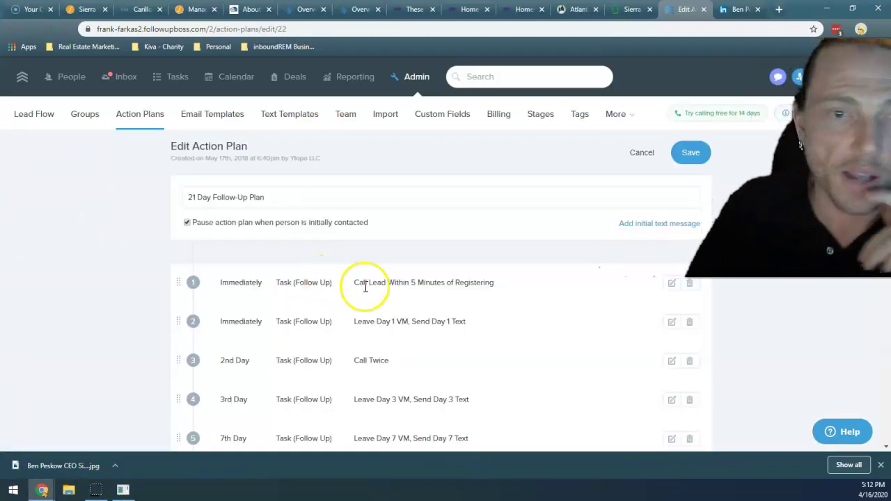
scroll(375, 275, "down", 5)
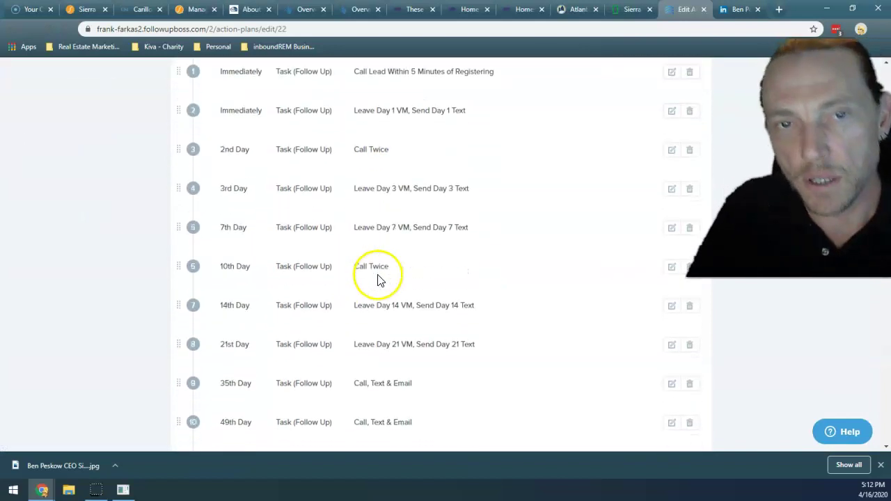
scroll(376, 286, "down", 4)
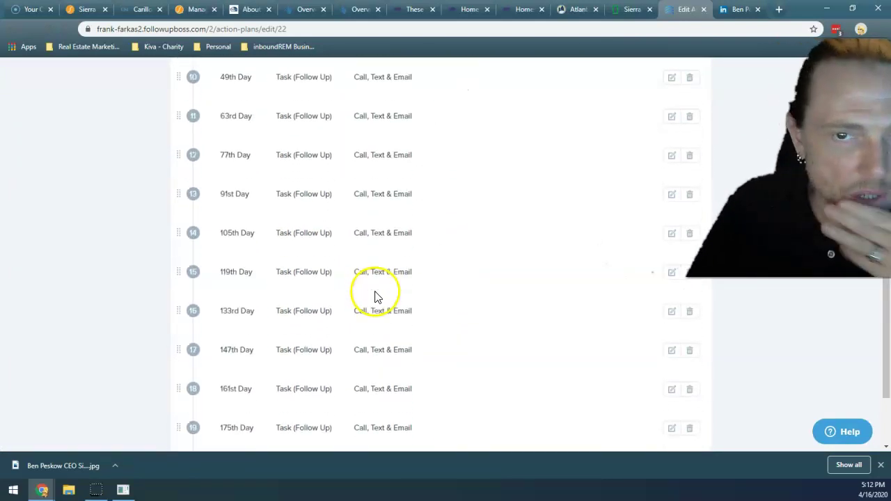
scroll(396, 263, "down", 2)
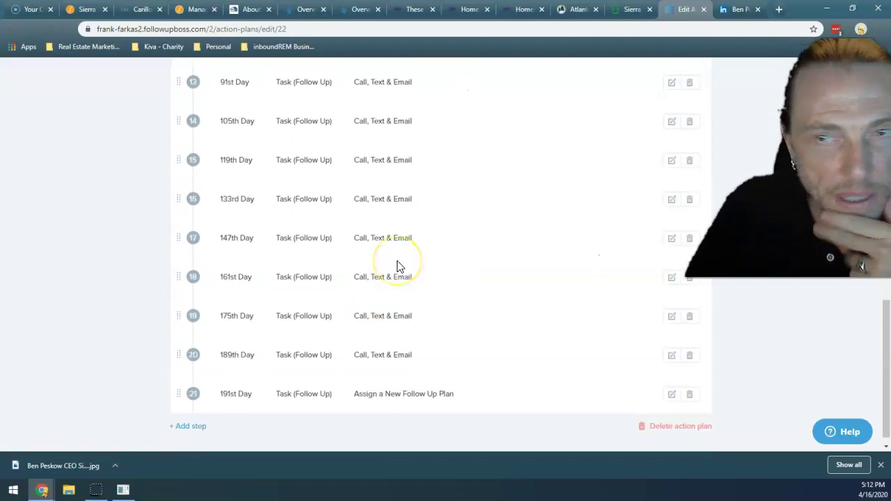
scroll(397, 267, "up", 7)
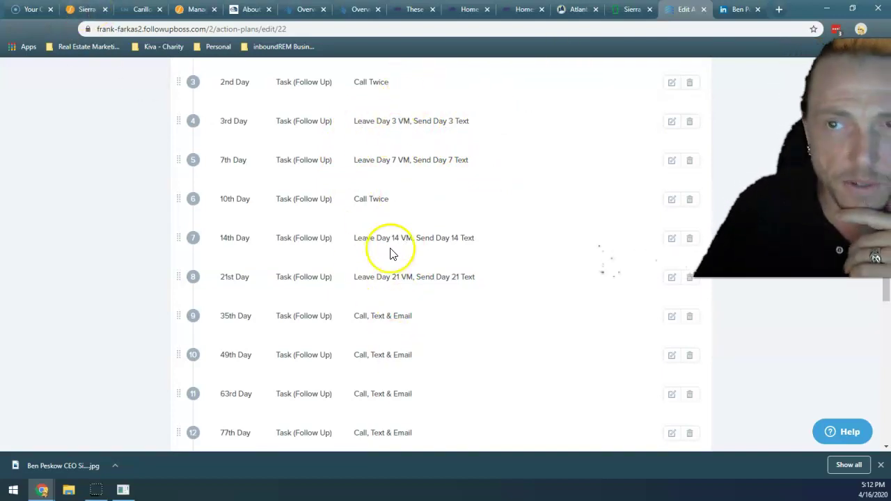
scroll(393, 233, "up", 5)
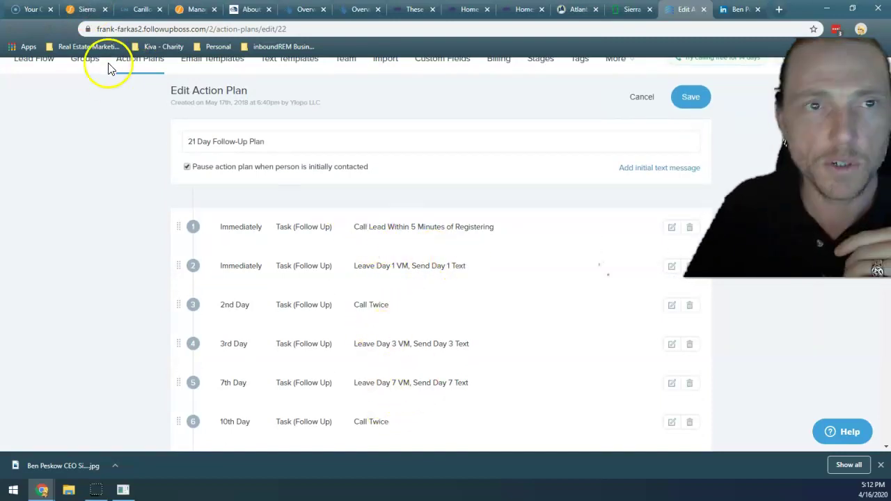
Step: Switch to the Sierra Interactive pricing page, and from there to the Carillon Beach condos page on chadmiller.com
left_click(84, 9)
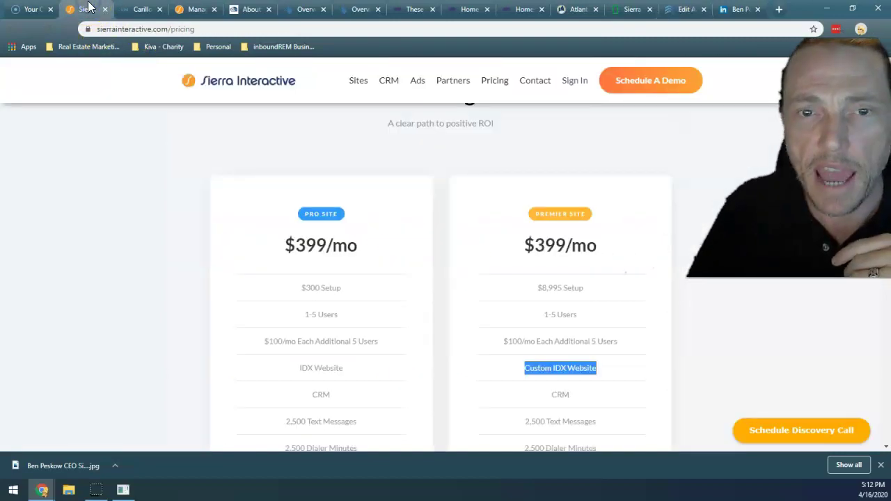
left_click(129, 9)
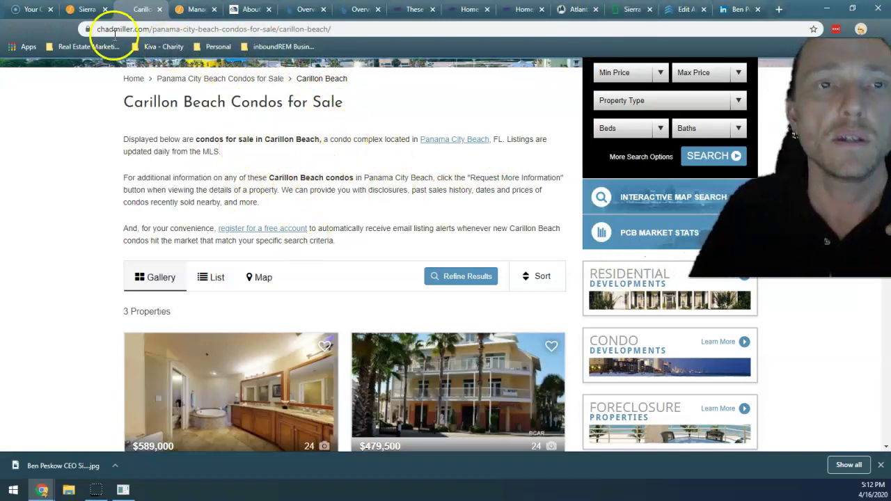
Step: Switch back to the Sierra Interactive pricing page, look over the plans, and return to the CRM's Action Plans page
left_click(83, 9)
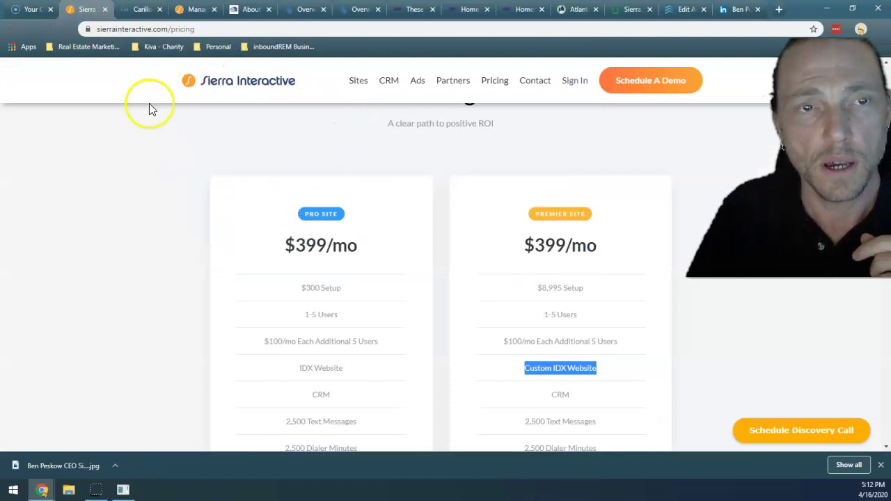
scroll(278, 278, "down", 2)
left_click(195, 9)
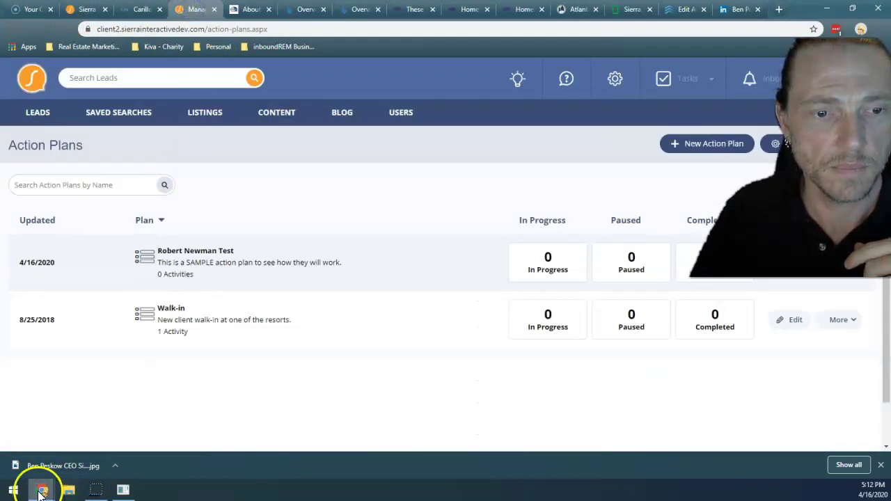
left_click(98, 492)
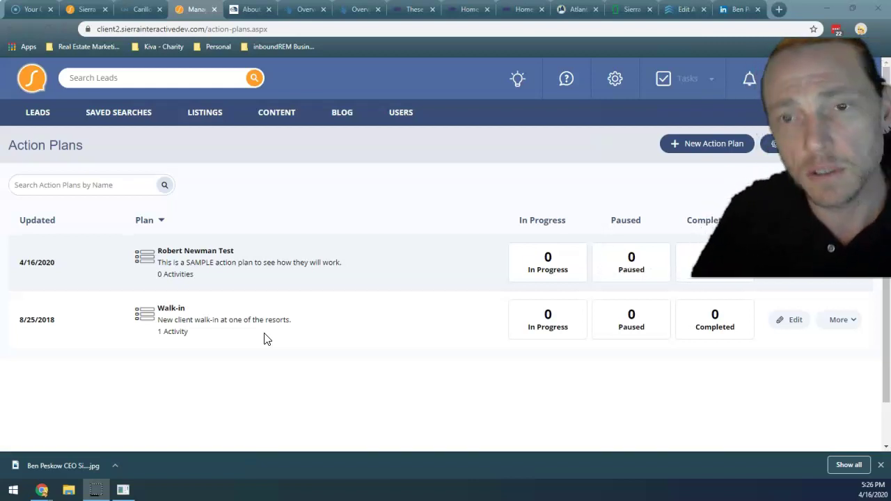
Step: Open the E-Alerts dashboard from the lead tools and look through the scheduled listing alerts
left_click(48, 117)
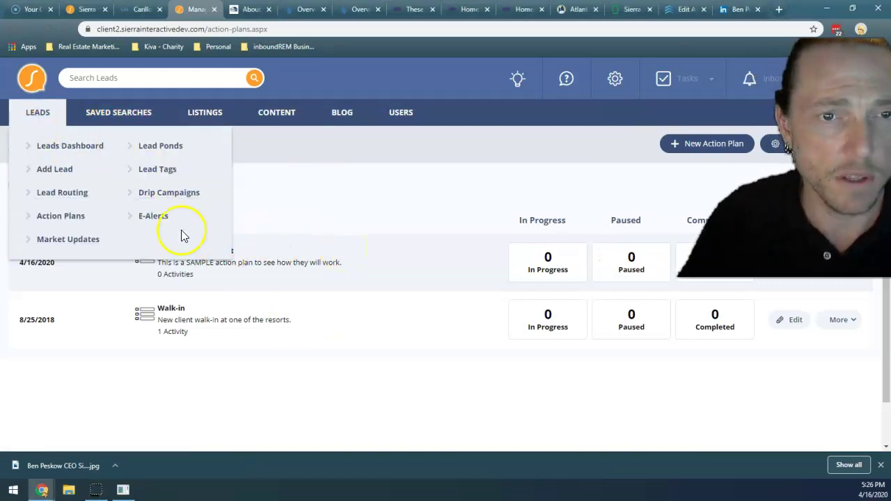
left_click(146, 217)
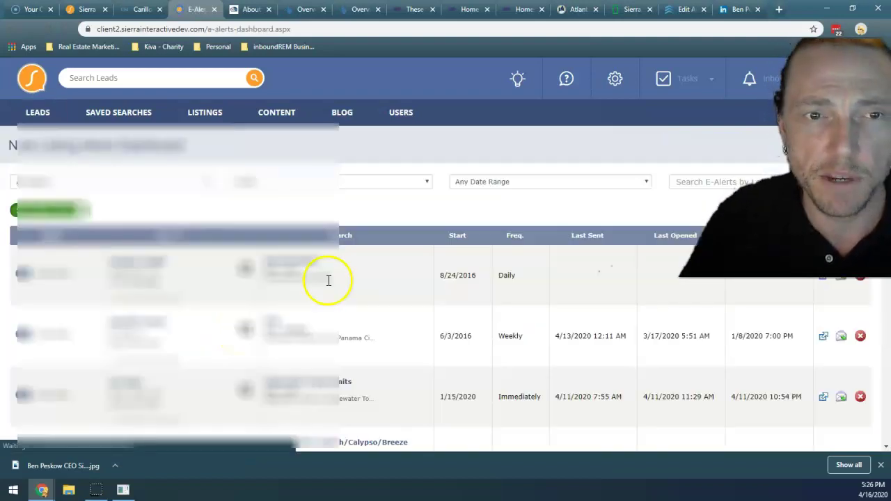
scroll(277, 210, "down", 3)
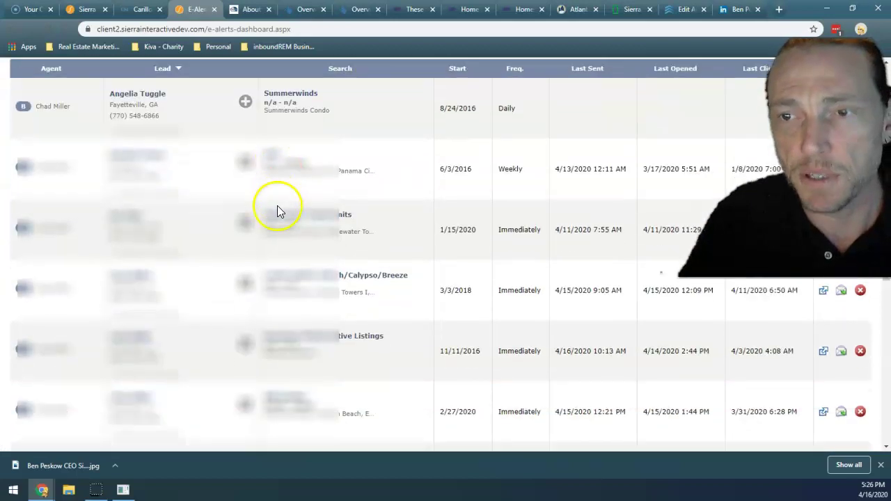
scroll(278, 208, "up", 3)
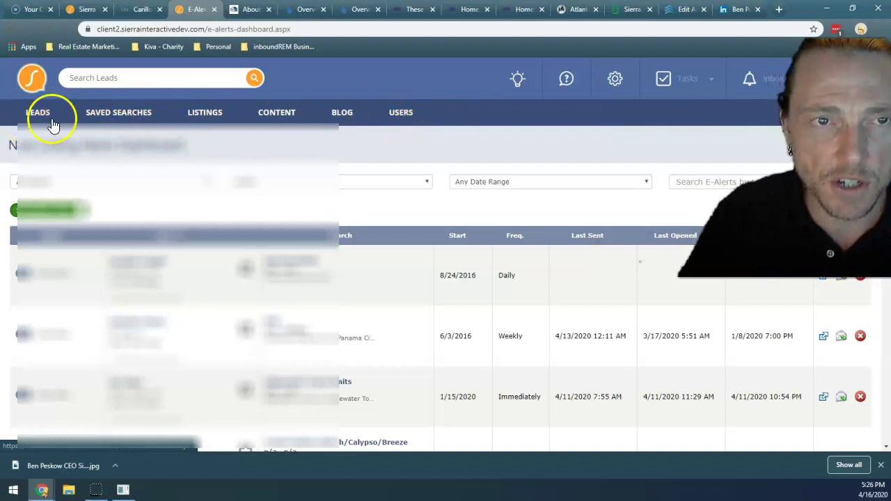
Step: Open the Market Updates dashboard and look through the scheduled market reports
left_click(28, 113)
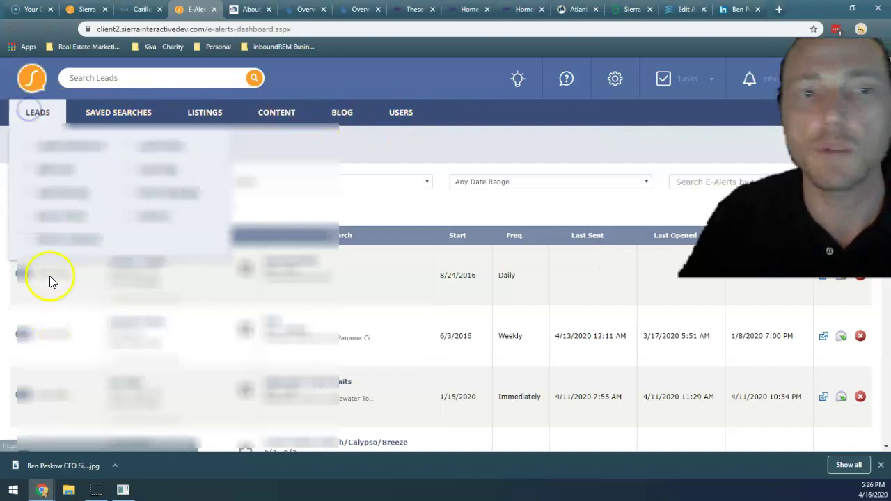
left_click(72, 240)
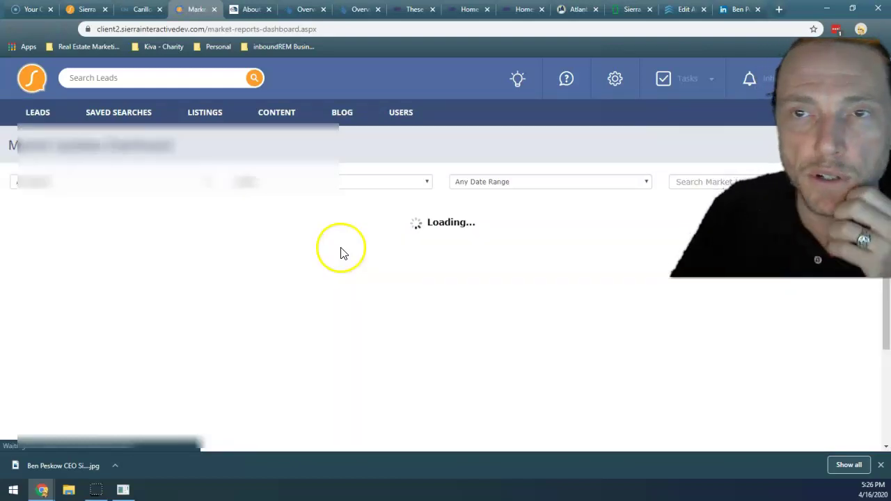
scroll(338, 265, "down", 2)
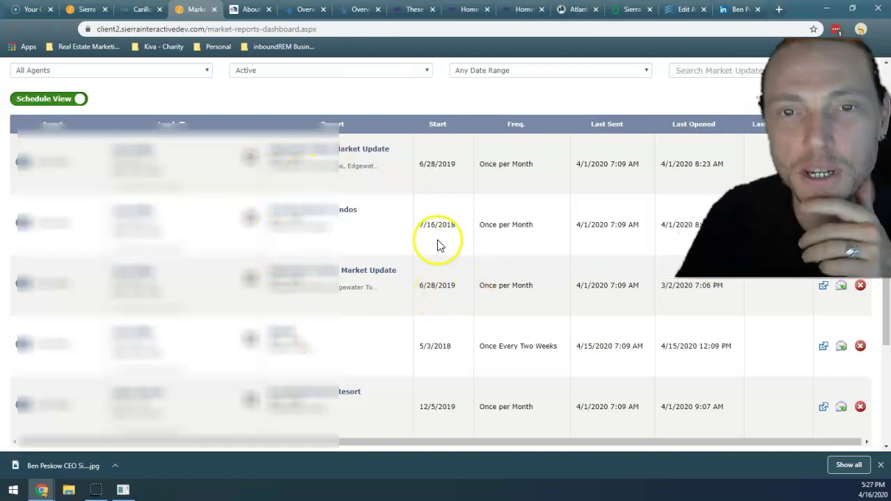
Step: Open the first market update in the list for editing and examine its name, sending frequency and property type settings
left_click(340, 150)
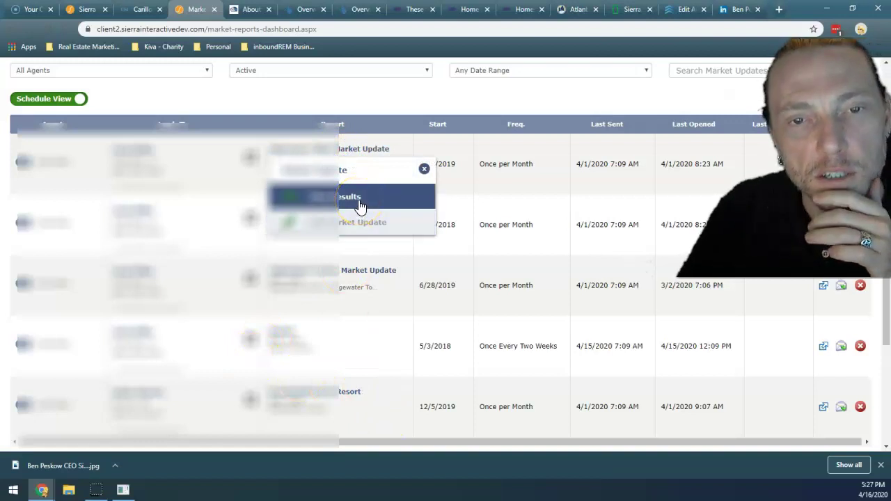
left_click(359, 222)
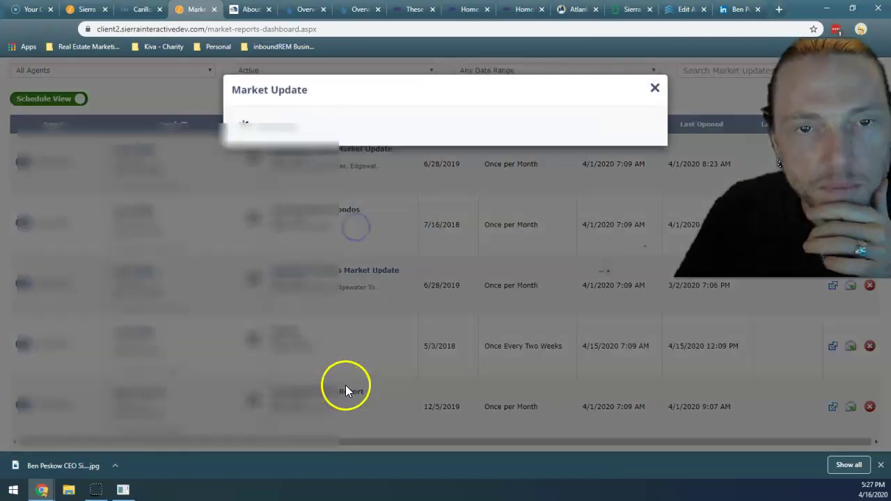
scroll(361, 230, "down", 4)
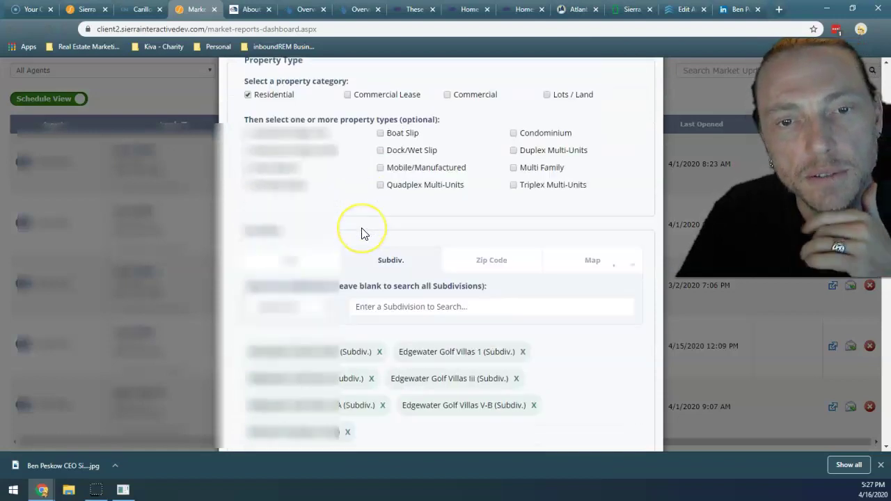
scroll(361, 230, "up", 3)
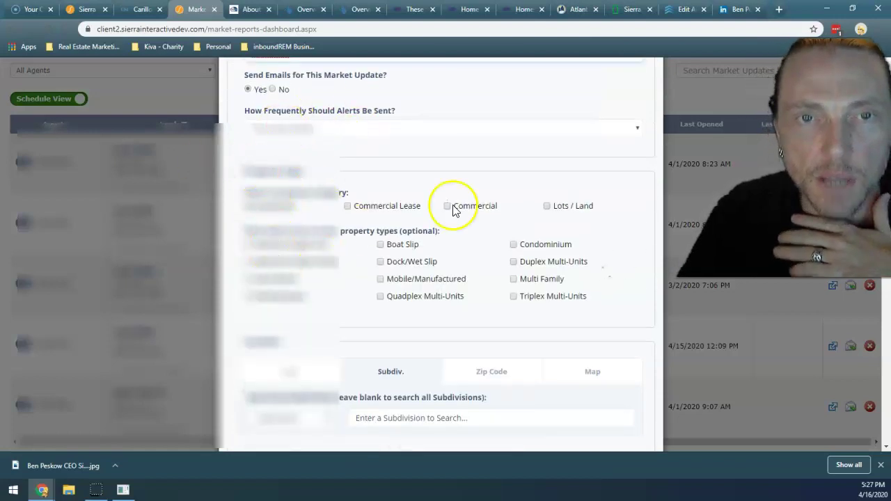
scroll(310, 127, "up", 3)
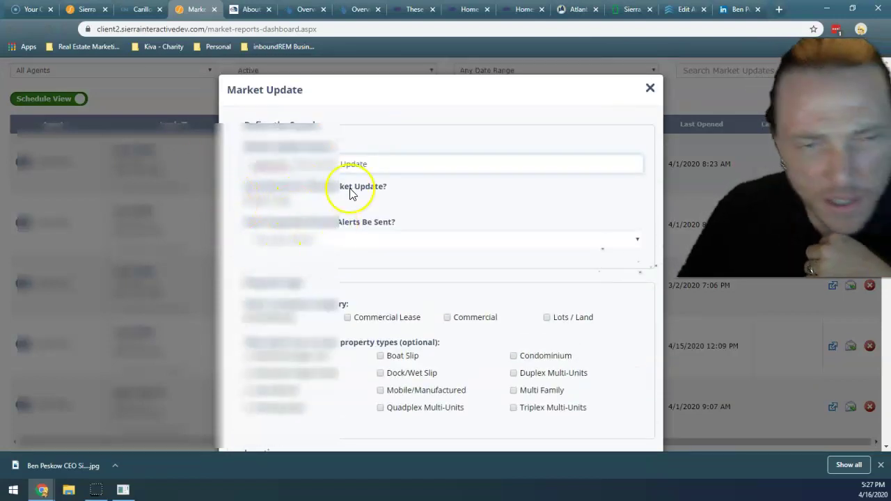
scroll(306, 209, "down", 1)
scroll(301, 214, "down", 4)
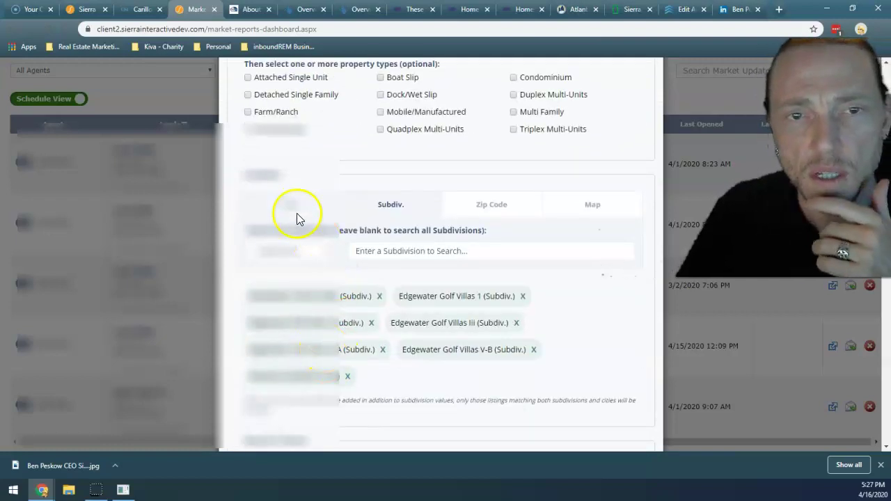
Step: Examine the market update's subdivision search and remaining listing criteria, and close the form without changing anything
scroll(541, 220, "down", 4)
scroll(489, 250, "up", 2)
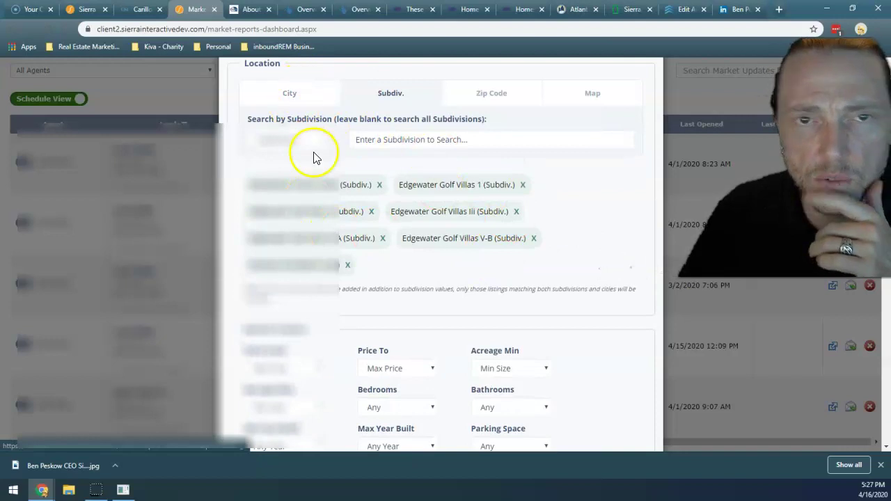
left_click(493, 137)
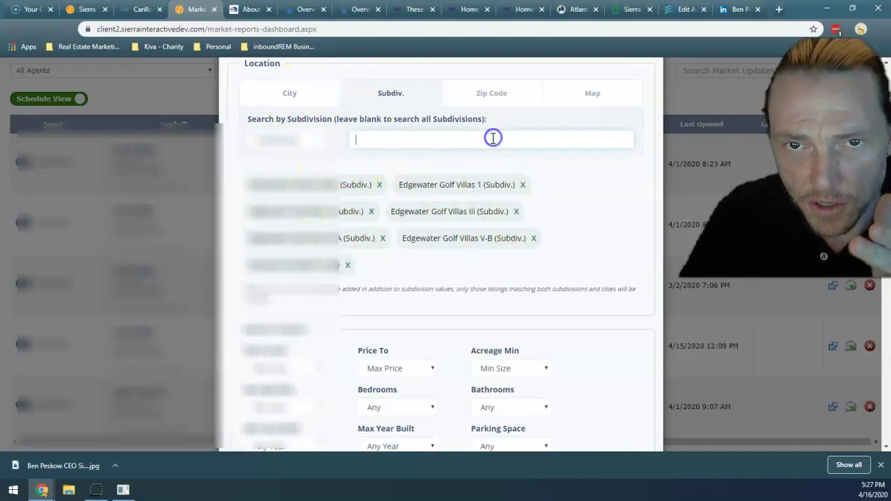
scroll(423, 203, "down", 8)
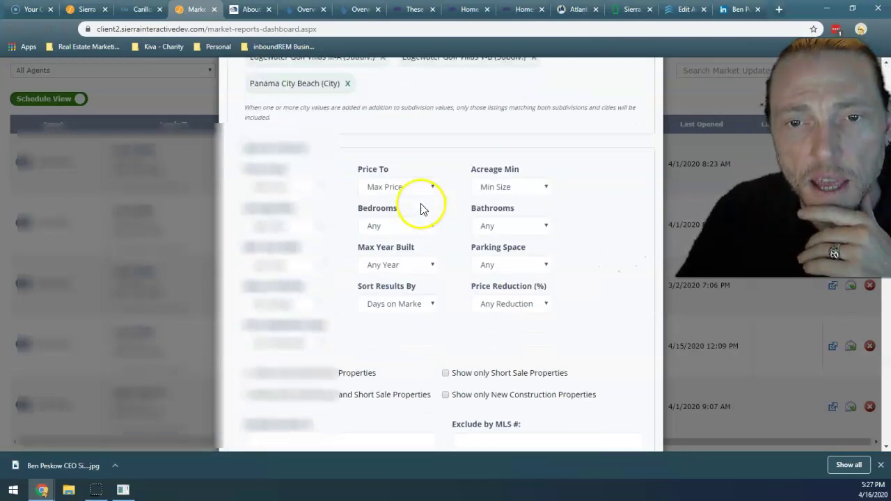
scroll(394, 243, "up", 6)
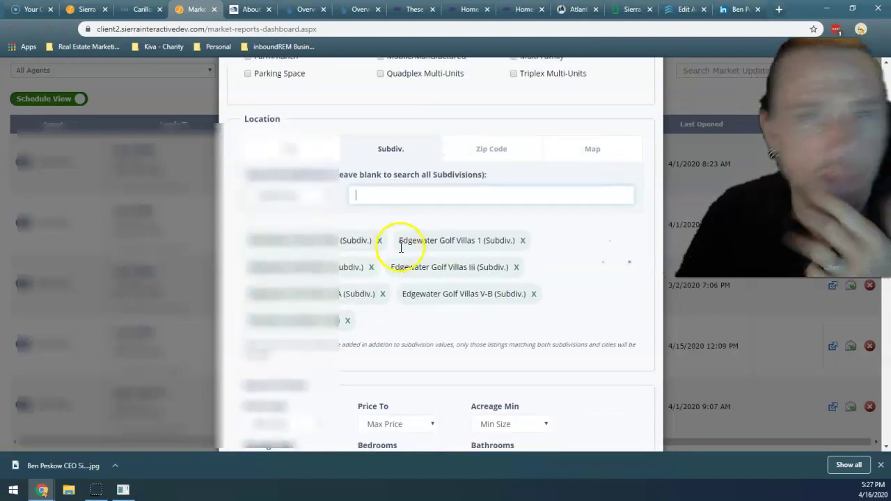
scroll(397, 223, "up", 2)
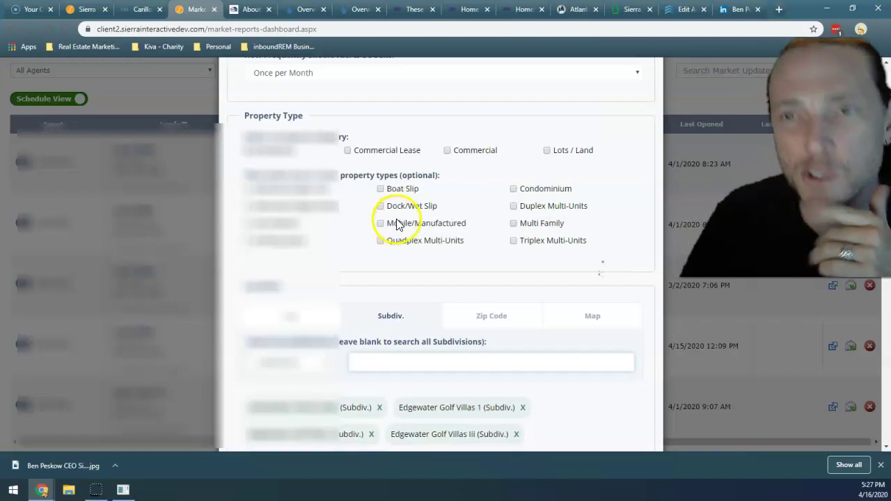
scroll(397, 223, "up", 2)
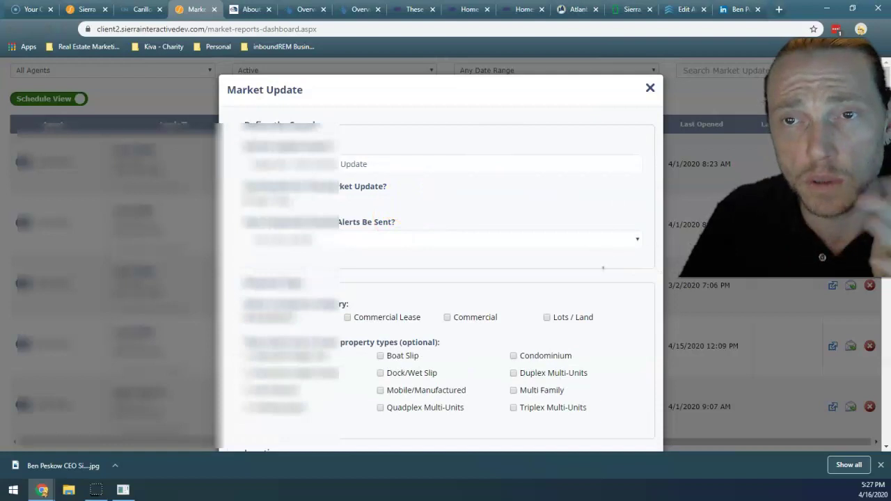
left_click(649, 89)
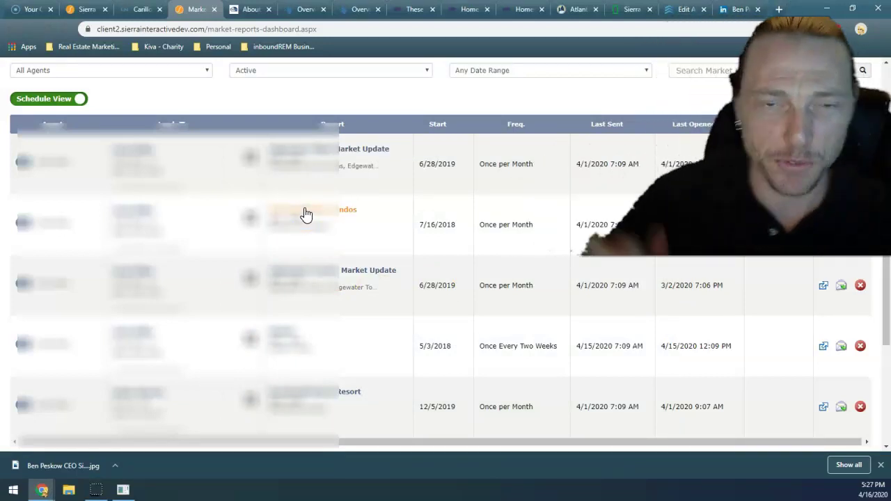
Step: Return from Market Updates to the E-Alerts dashboard and look through its list of leads
scroll(527, 274, "up", 2)
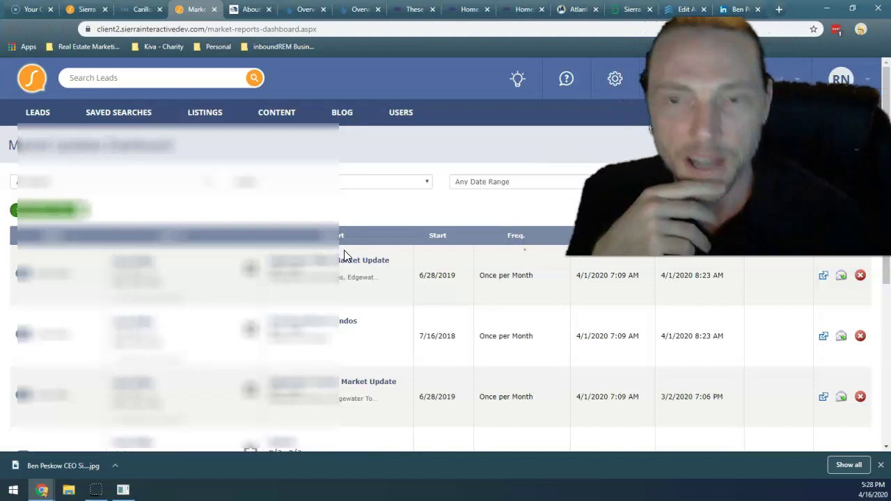
left_click(395, 269)
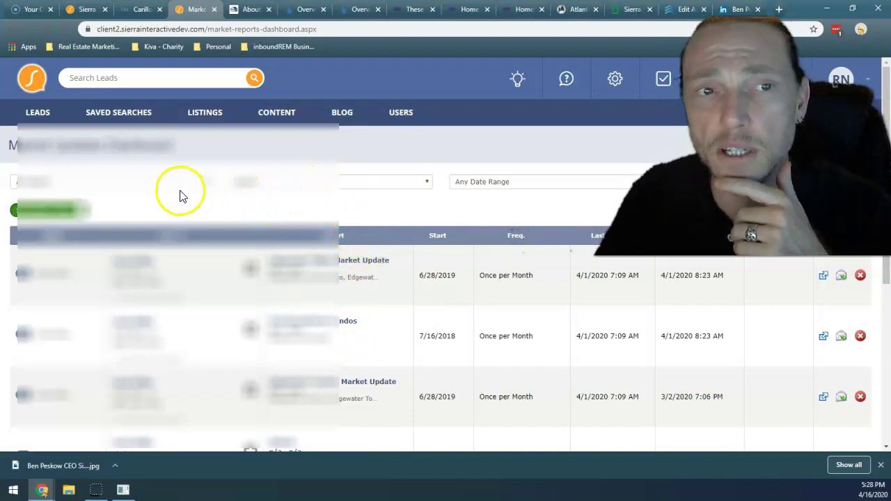
mouse_move(34, 113)
left_click(167, 217)
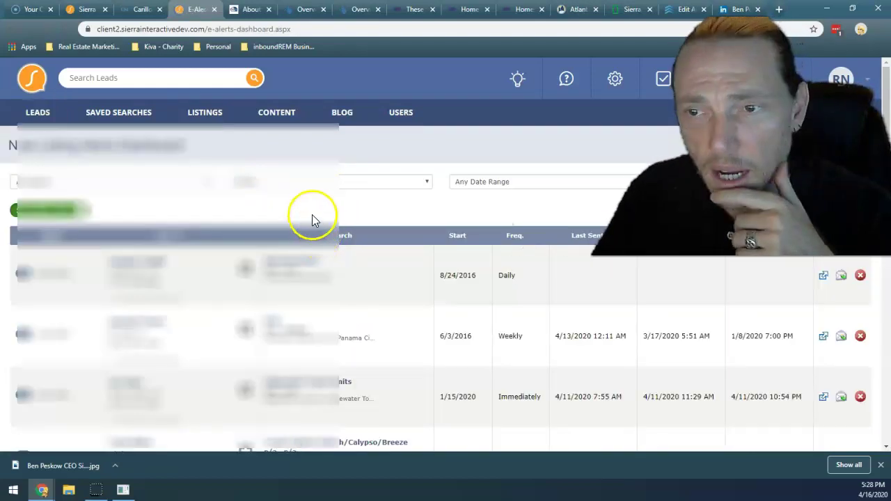
scroll(311, 214, "down", 3)
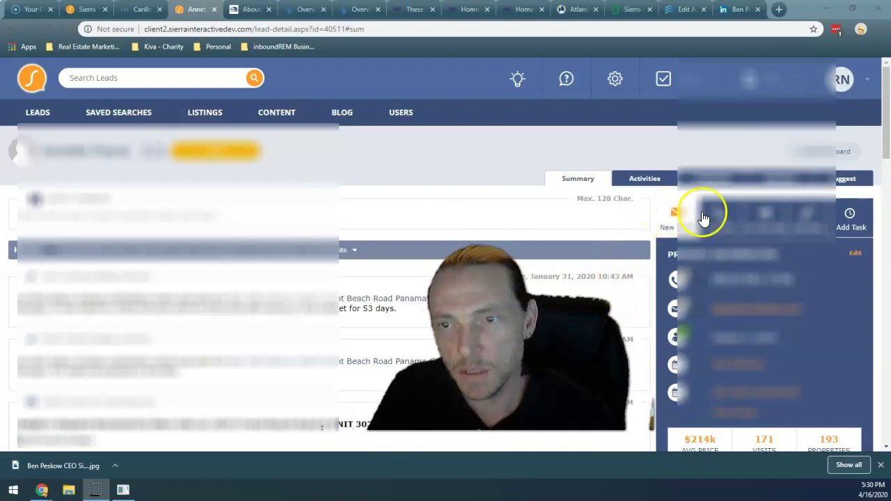
Step: Open the lead's personal information for editing, review its fields, and open and close the new email form without sending
mouse_move(506, 216)
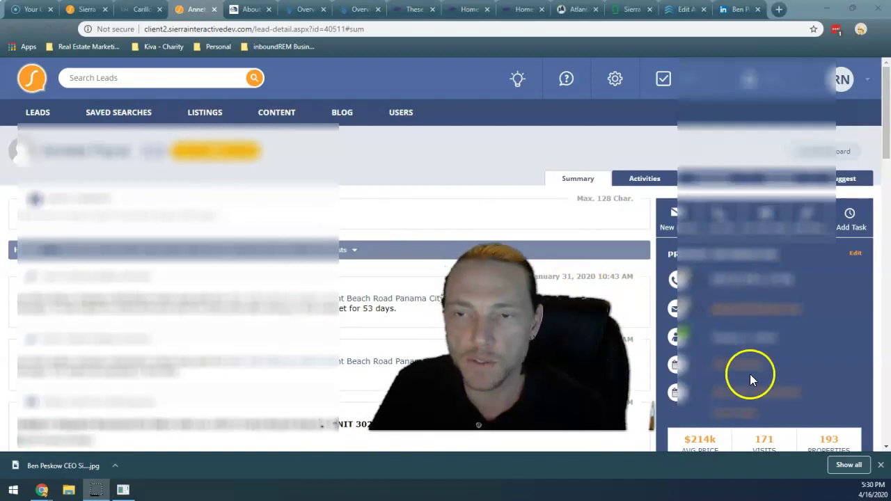
left_click(855, 253)
scroll(787, 310, "down", 6)
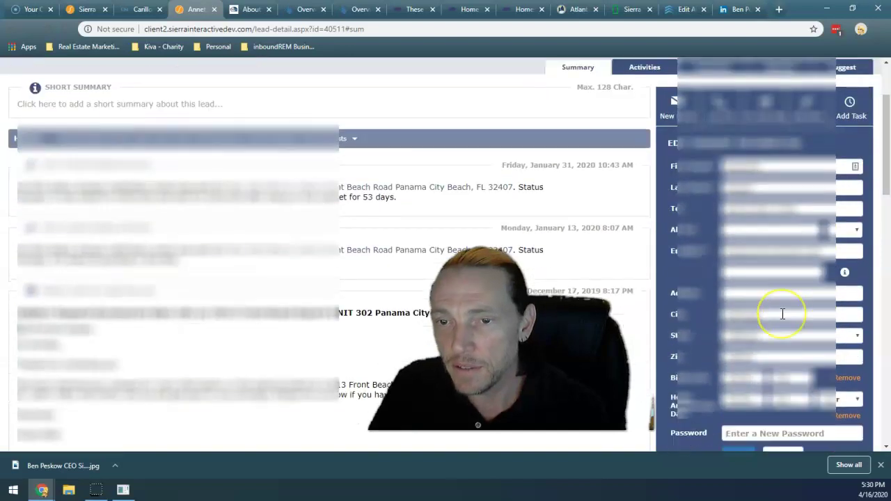
scroll(781, 319, "up", 8)
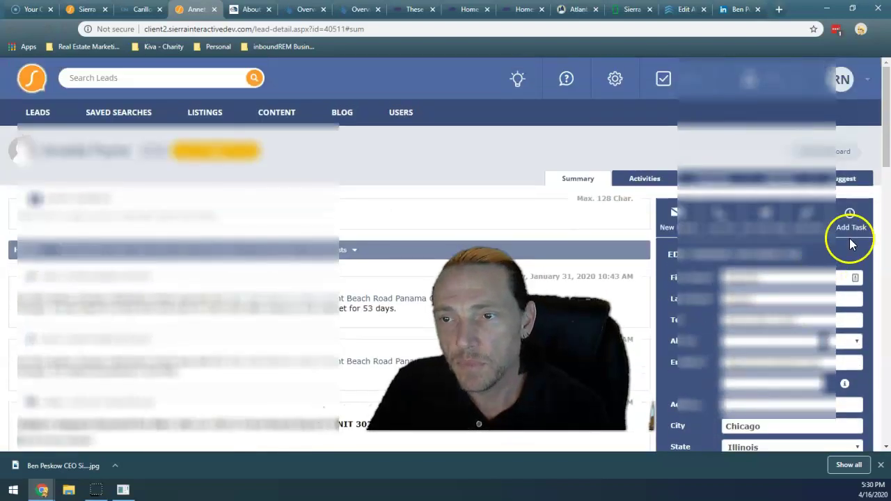
left_click(684, 227)
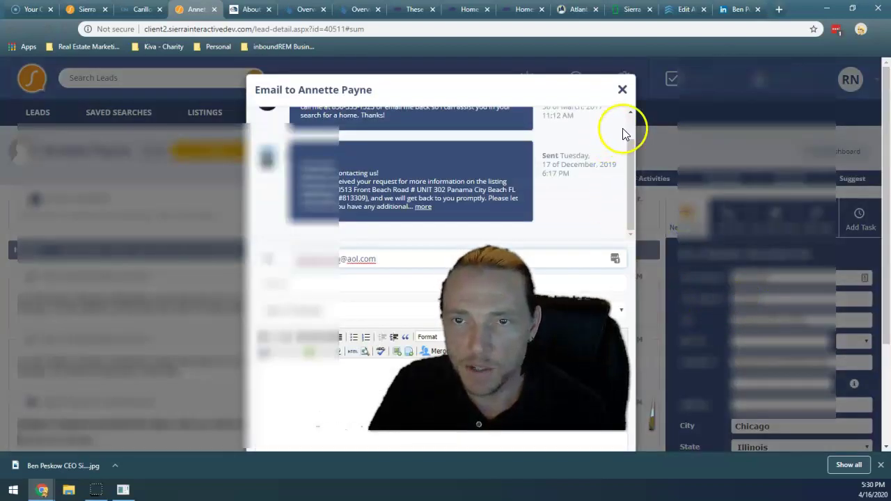
left_click(623, 90)
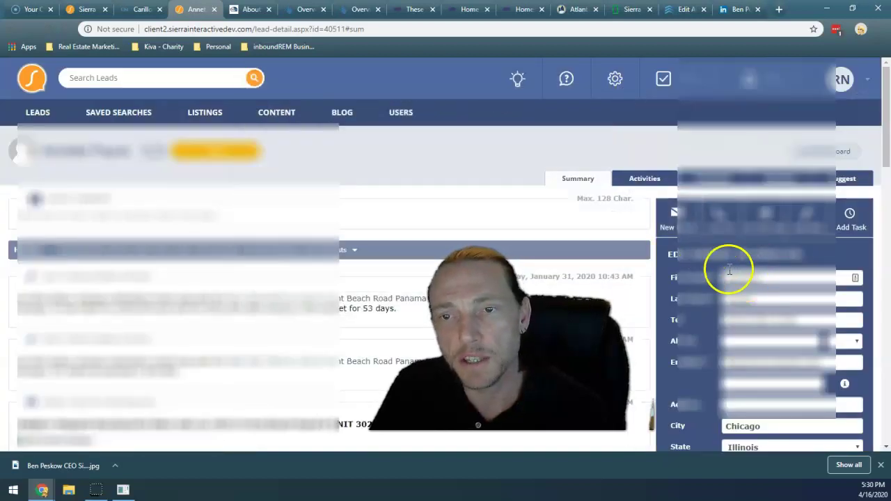
Step: View the lead's activities, return to the summary, and open the lead's saved searches
left_click(634, 179)
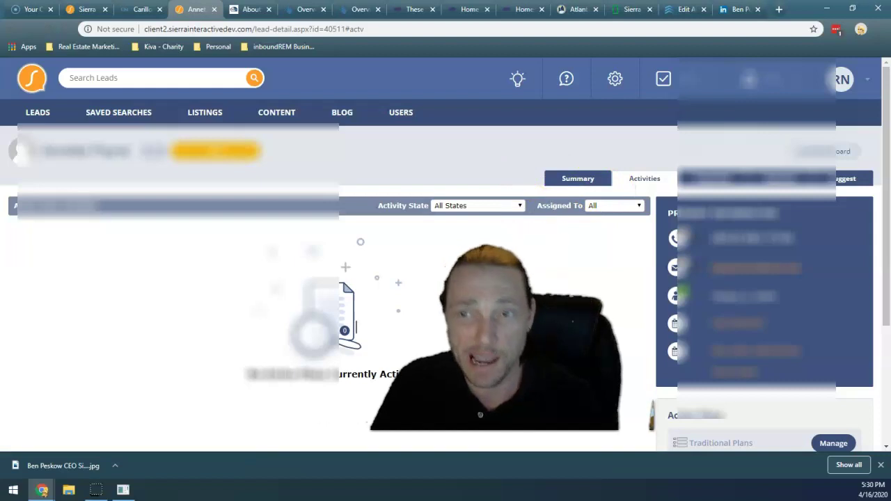
left_click(589, 179)
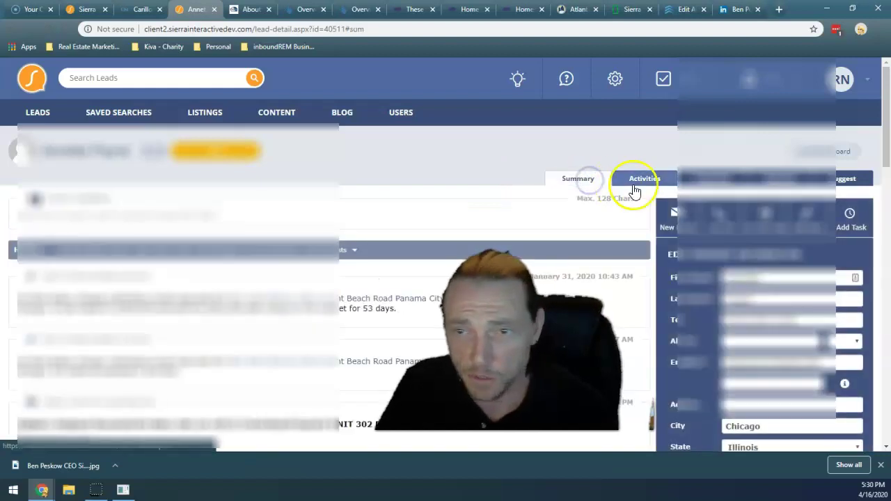
left_click(706, 187)
left_click(760, 179)
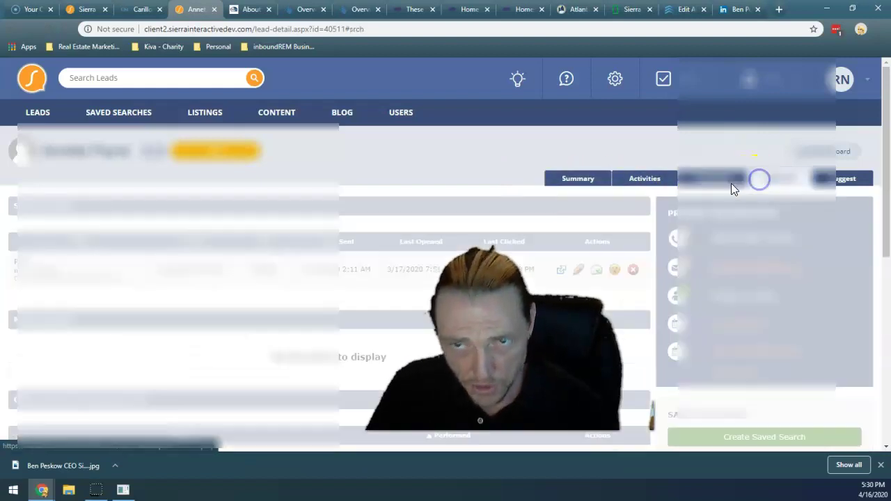
Step: Return to the lead's summary, open the site-wide saved searches, and look through their names, property types and locations
left_click(565, 175)
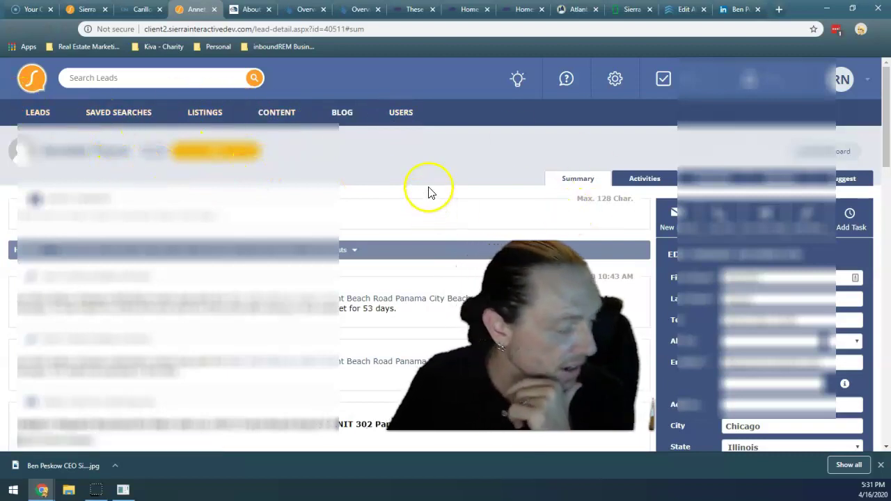
left_click(97, 120)
left_click(127, 147)
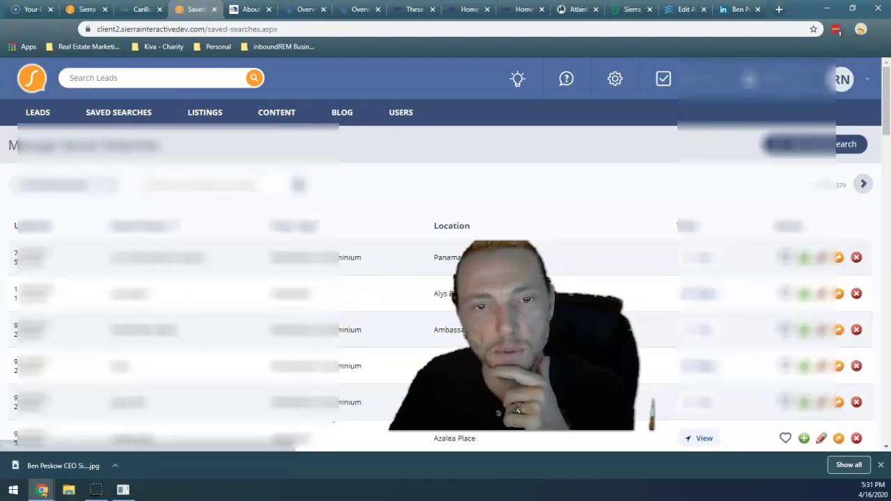
scroll(308, 292, "down", 1)
scroll(445, 278, "down", 5)
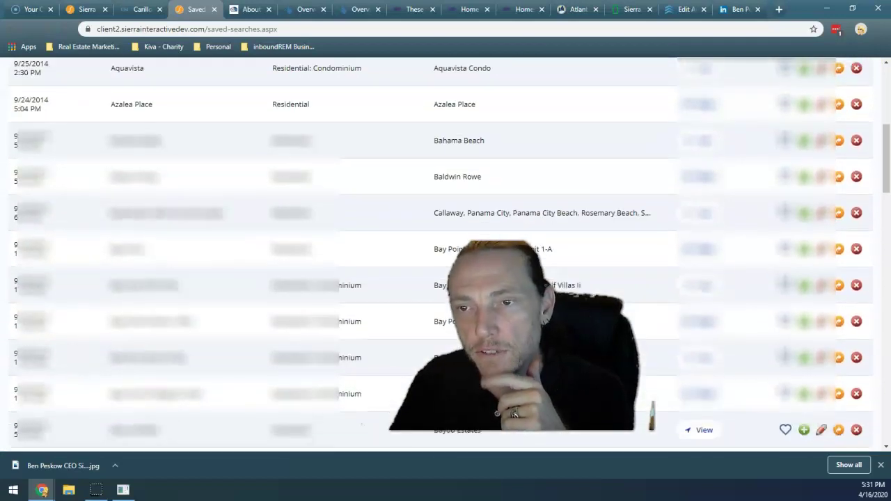
scroll(566, 269, "down", 2)
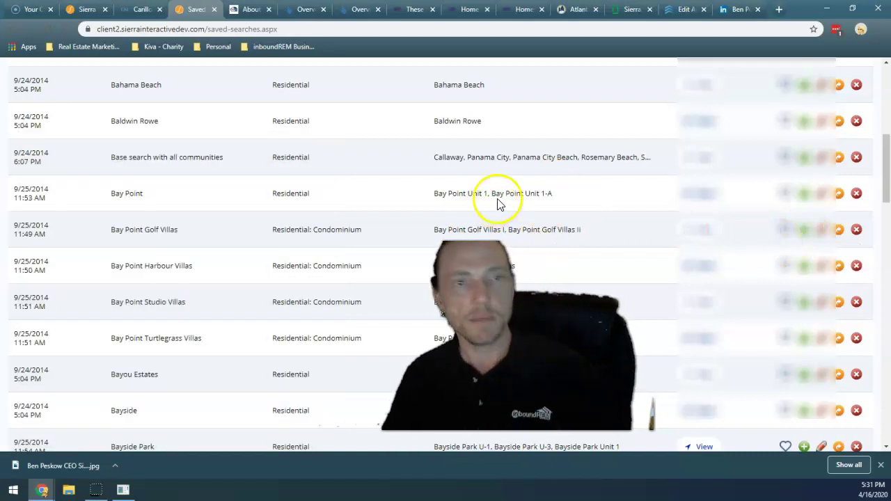
scroll(508, 188, "up", 5)
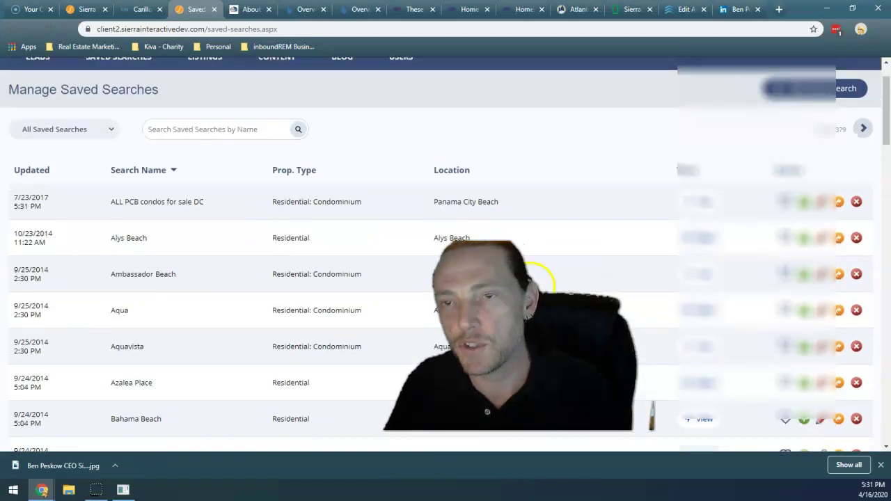
Step: View the results page of the "ALL PCB condos for sale DC" saved search, and close it again
left_click(691, 202)
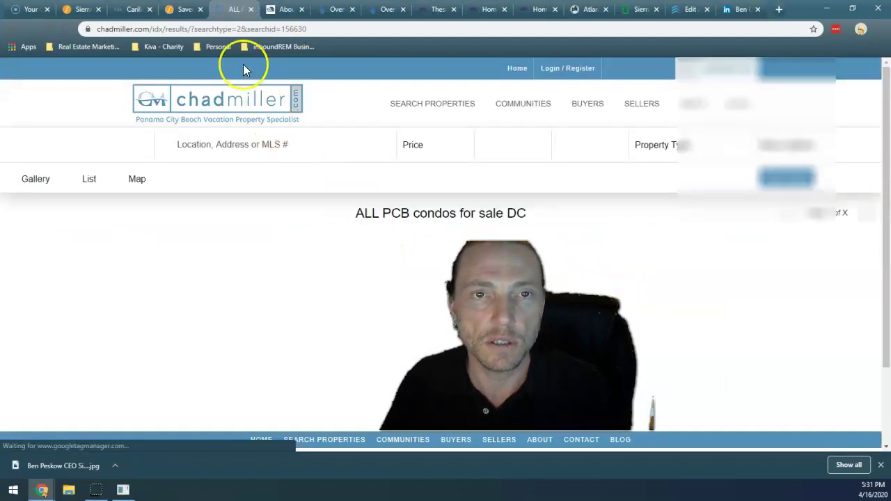
left_click(251, 9)
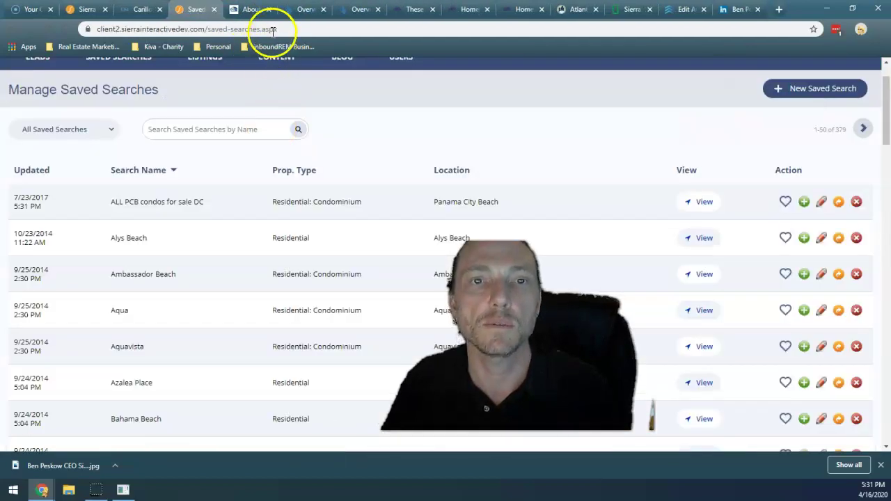
scroll(172, 220, "up", 2)
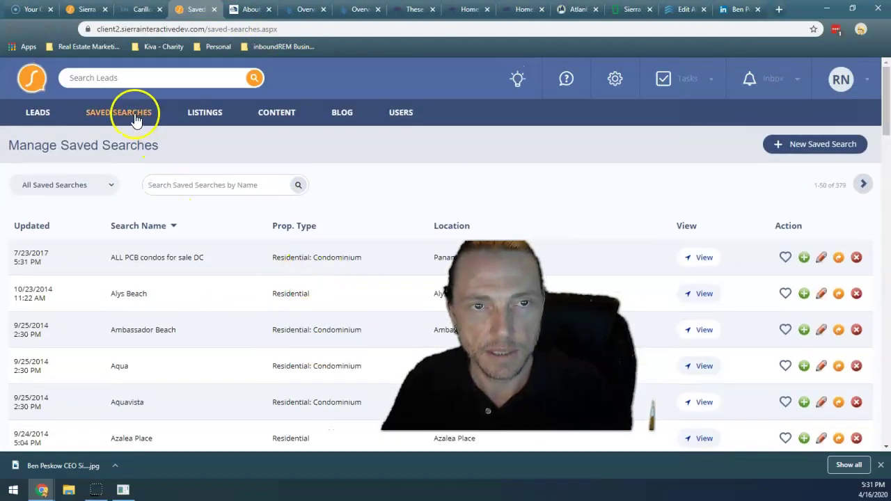
Step: Check the listings options, switch to the manausa.com Killearn Estates page, and examine the listing displays there and on the site's home page
left_click(205, 112)
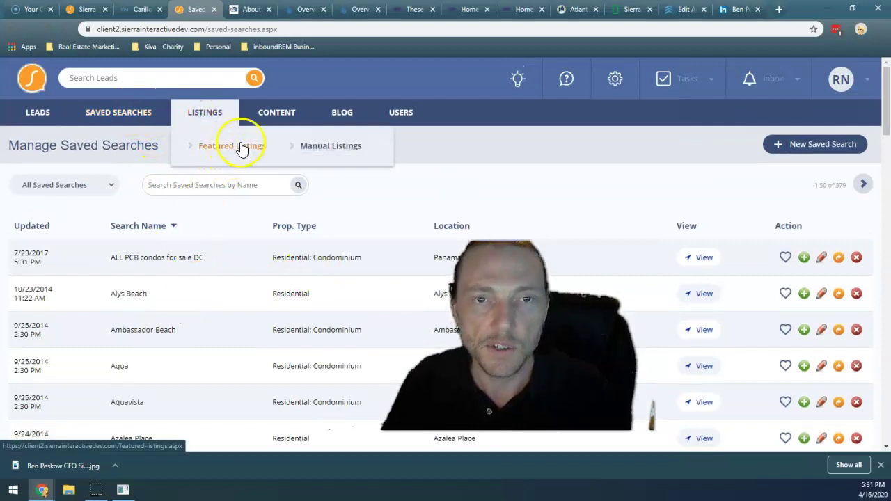
left_click(468, 9)
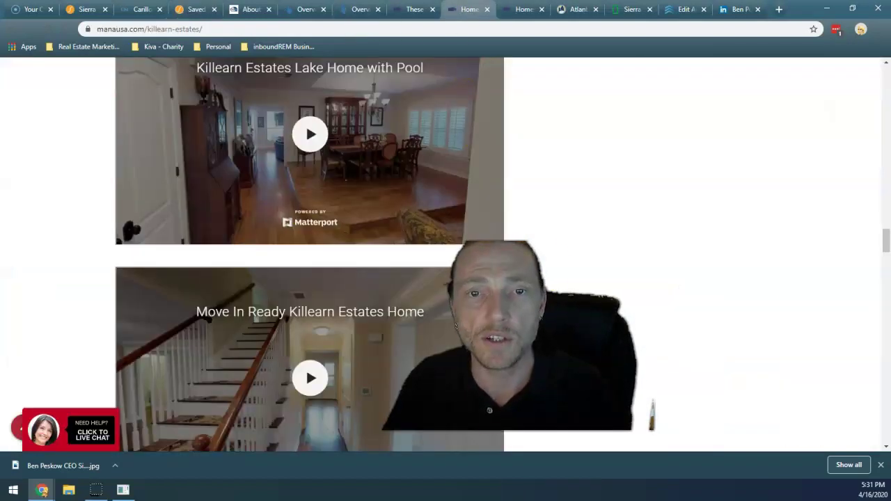
scroll(543, 225, "up", 15)
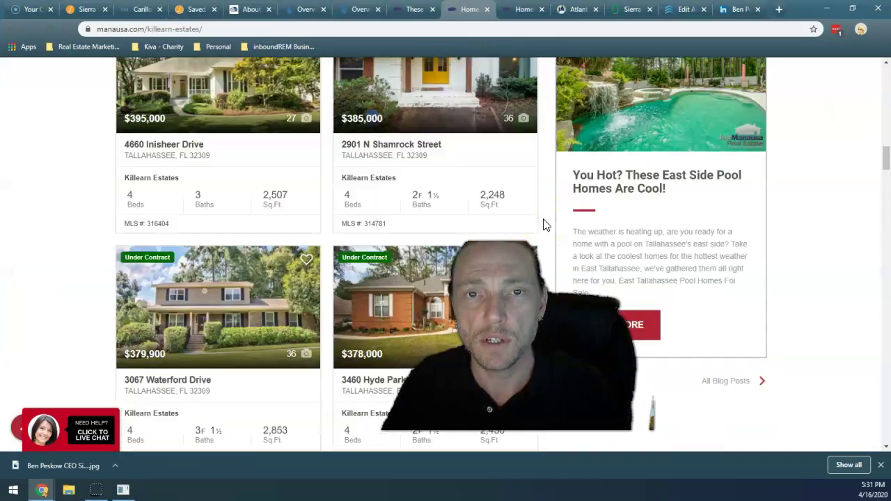
scroll(546, 225, "up", 10)
mouse_move(319, 82)
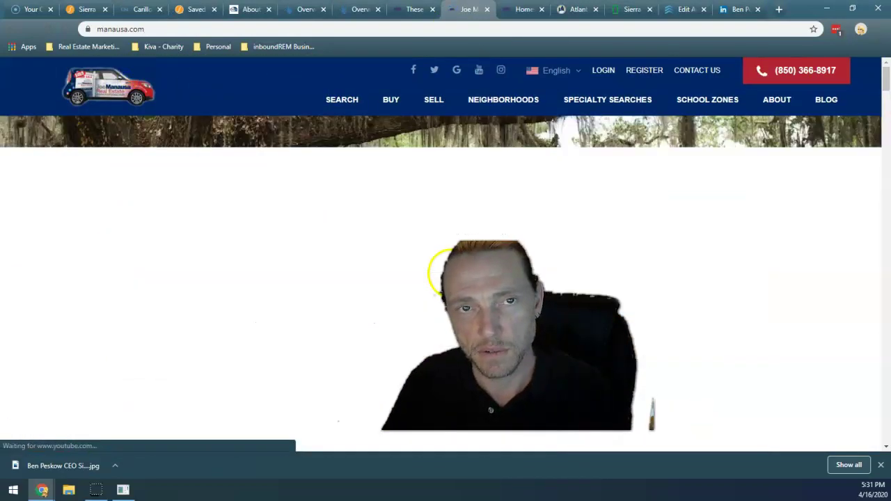
scroll(446, 275, "down", 10)
scroll(446, 270, "down", 10)
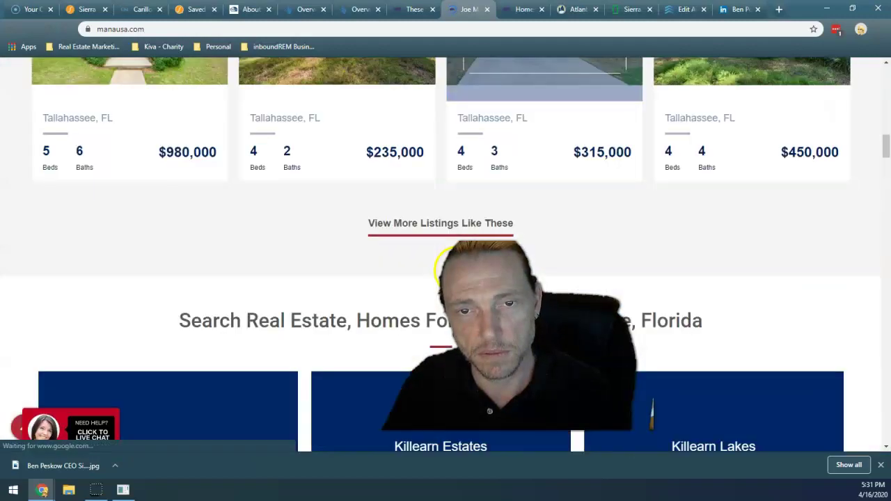
scroll(313, 291, "up", 7)
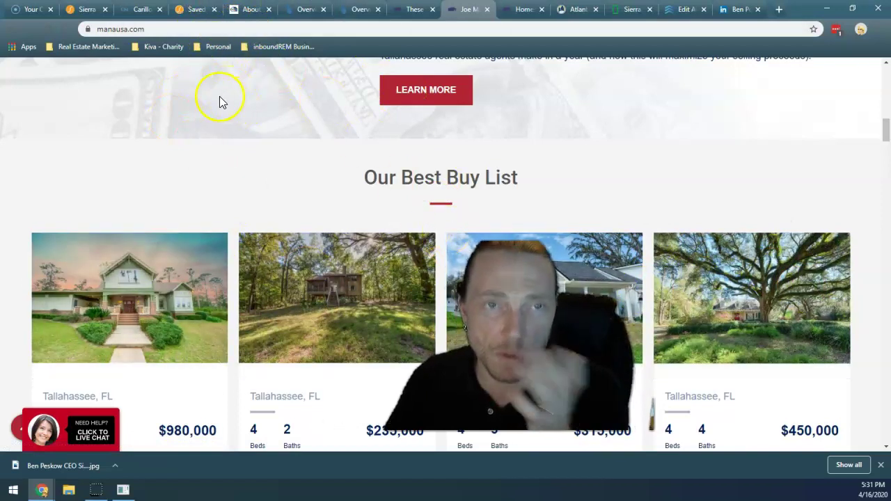
Step: Switch back to Sierra Interactive, open Content Pages, and look through the list of pages
left_click(184, 10)
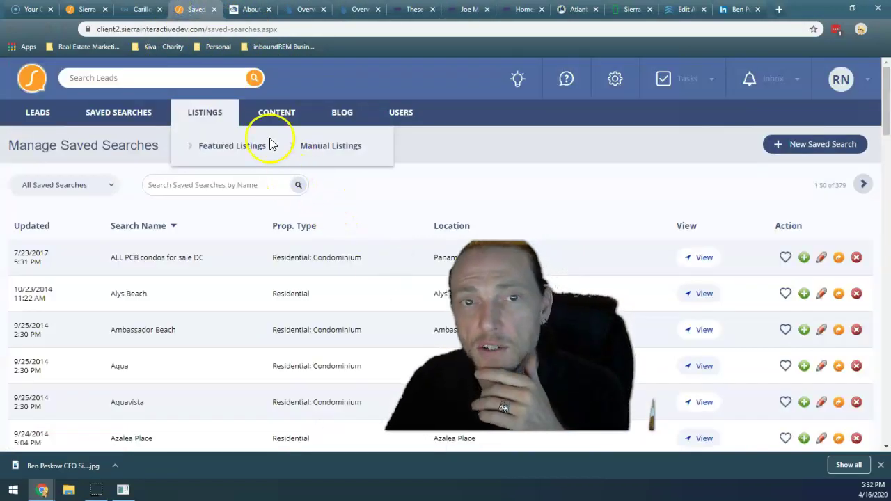
left_click(277, 119)
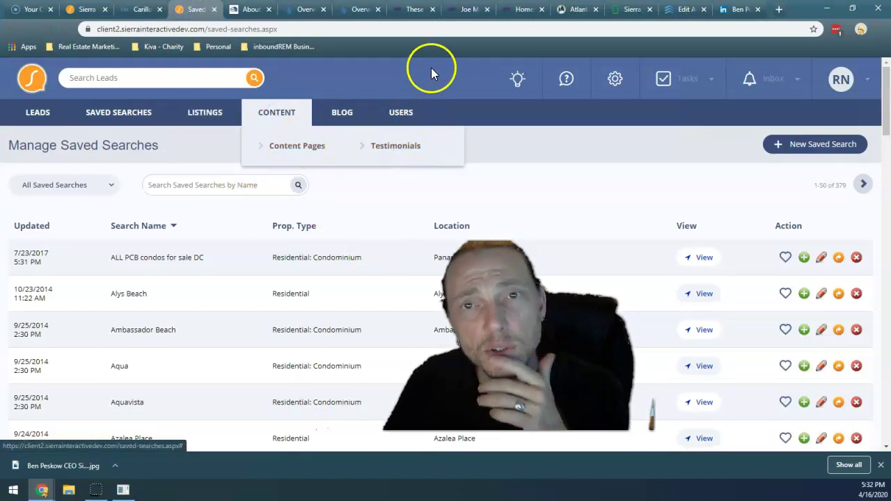
left_click(294, 150)
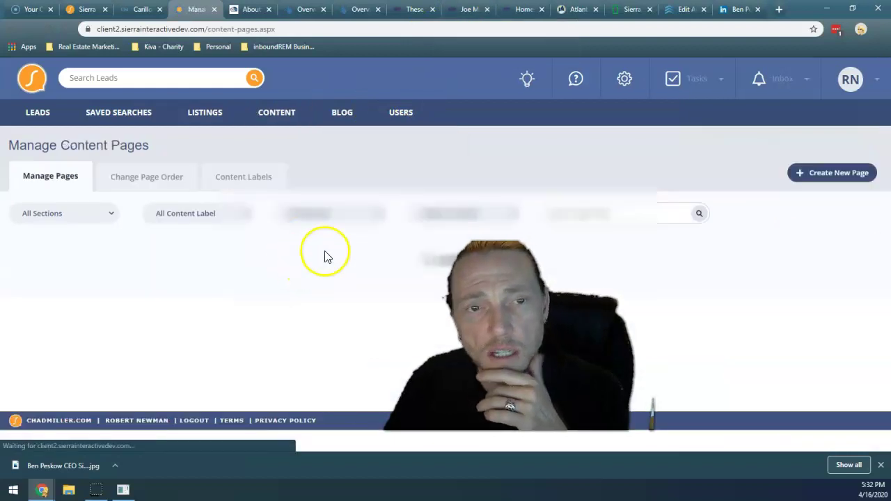
scroll(371, 302, "down", 1)
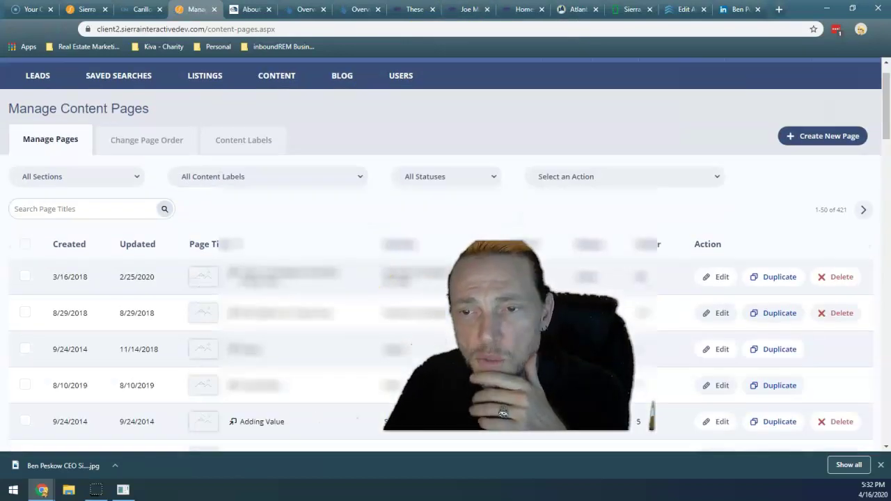
scroll(757, 219, "down", 2)
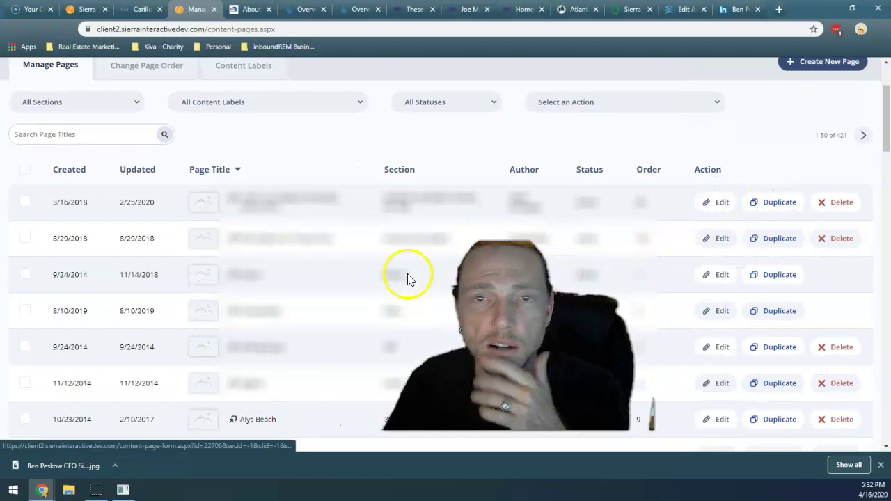
scroll(362, 272, "up", 3)
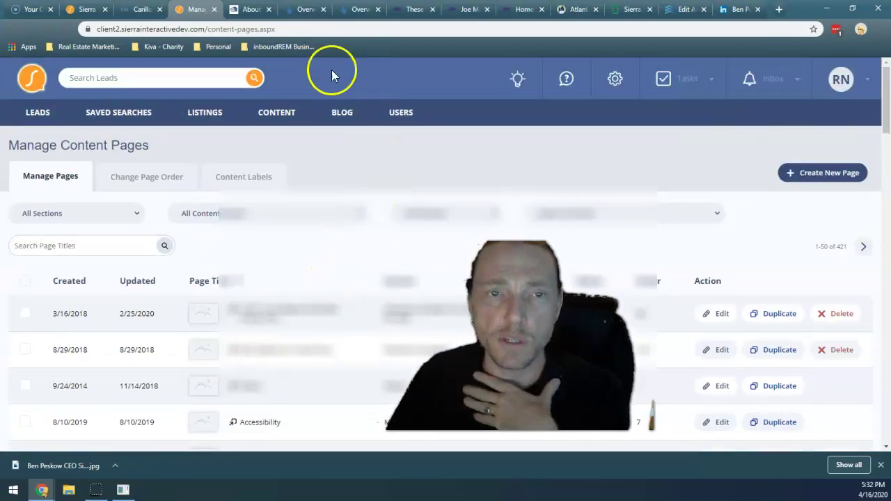
Step: Check the page order view, and return to the list of content pages
left_click(146, 182)
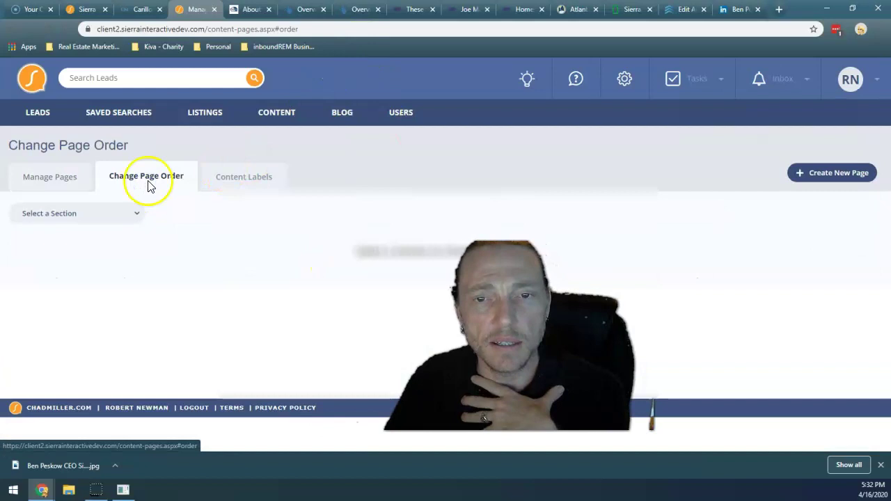
left_click(30, 177)
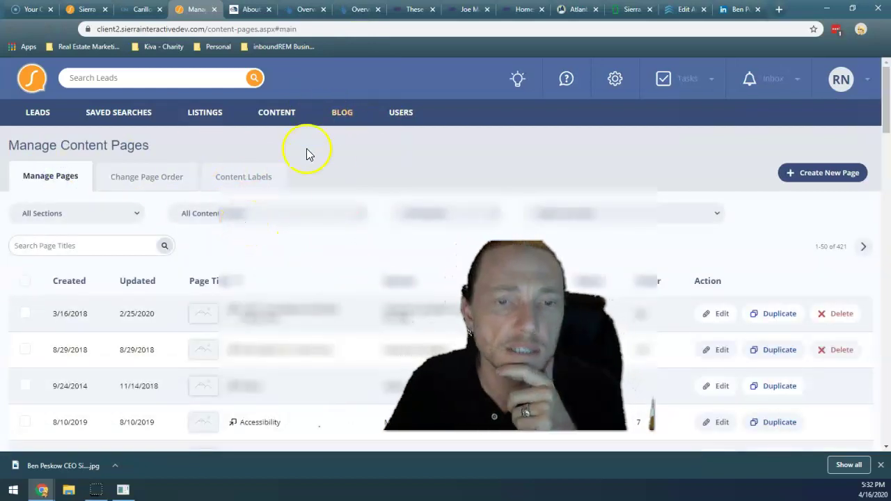
scroll(313, 181, "down", 3)
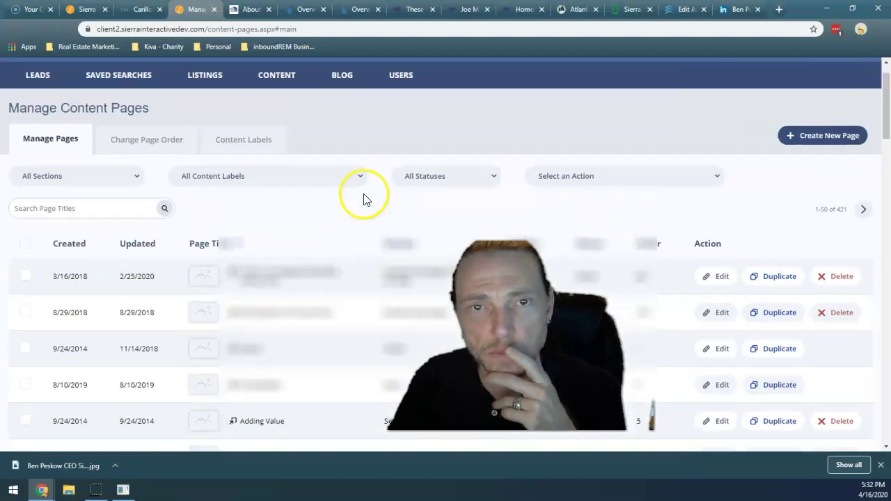
scroll(362, 198, "up", 3)
Step: Start a new content page, and review its page types, page settings and available sections without choosing a section
left_click(823, 174)
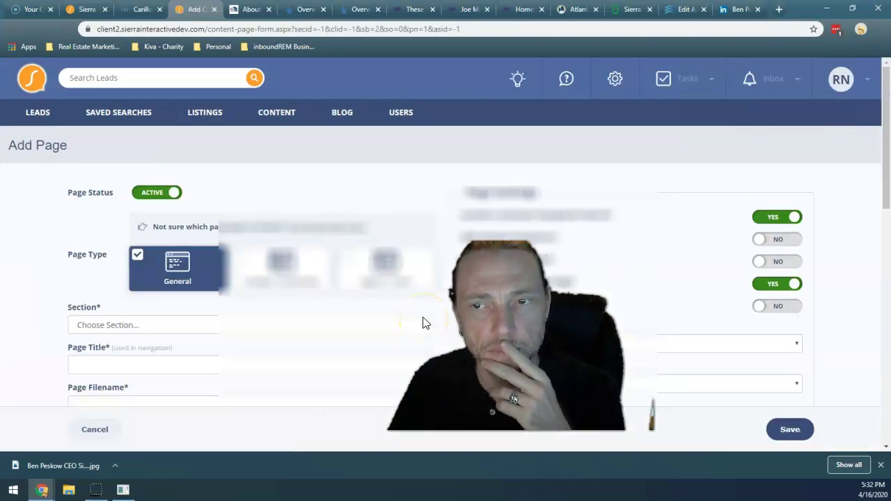
scroll(410, 316, "down", 2)
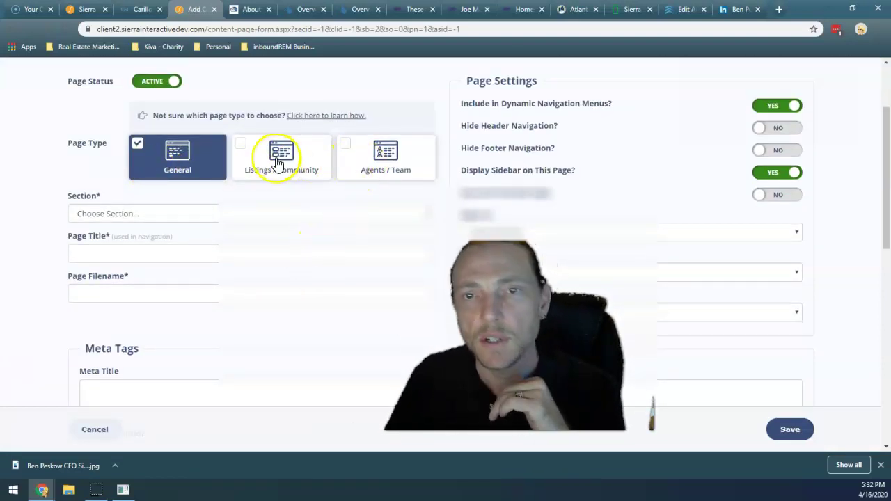
scroll(490, 219, "up", 2)
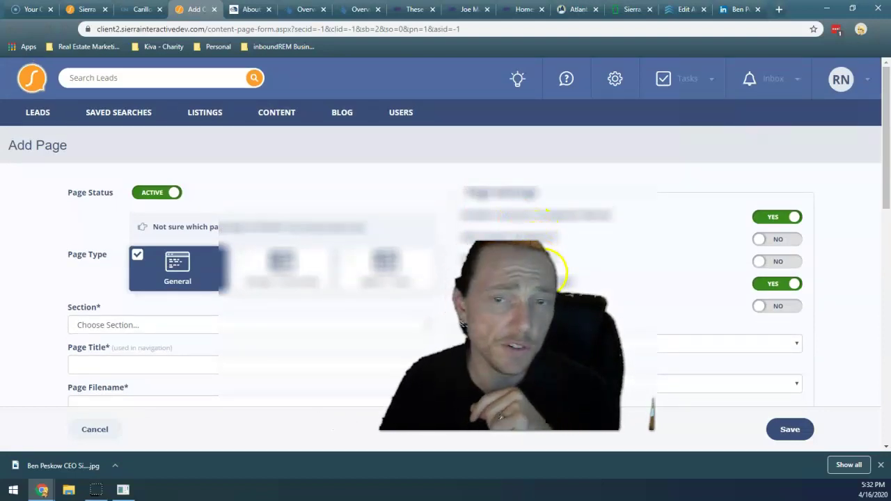
scroll(346, 299, "down", 2)
left_click(188, 214)
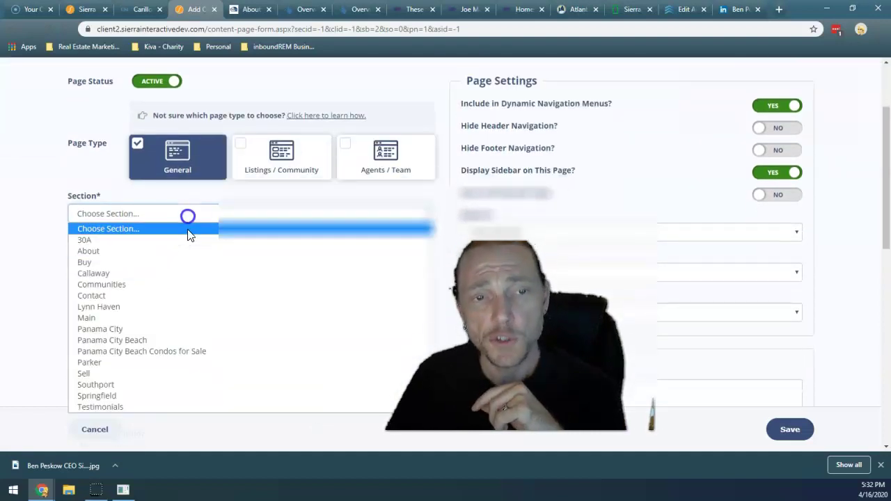
left_click(60, 169)
Step: Examine the new page's meta title, keywords and description fields, its page defaults, and the note about adding content
scroll(204, 318, "down", 2)
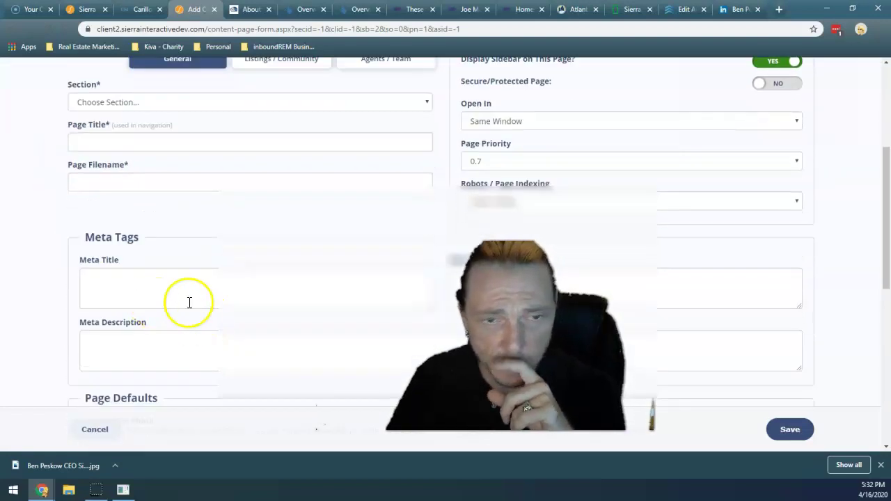
left_click(261, 293)
left_click(690, 301)
scroll(264, 292, "down", 2)
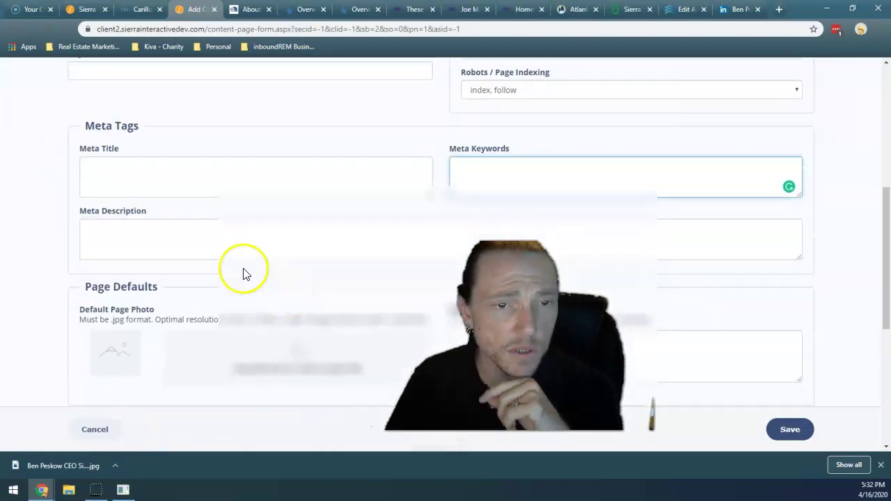
left_click(223, 233)
scroll(341, 273, "down", 2)
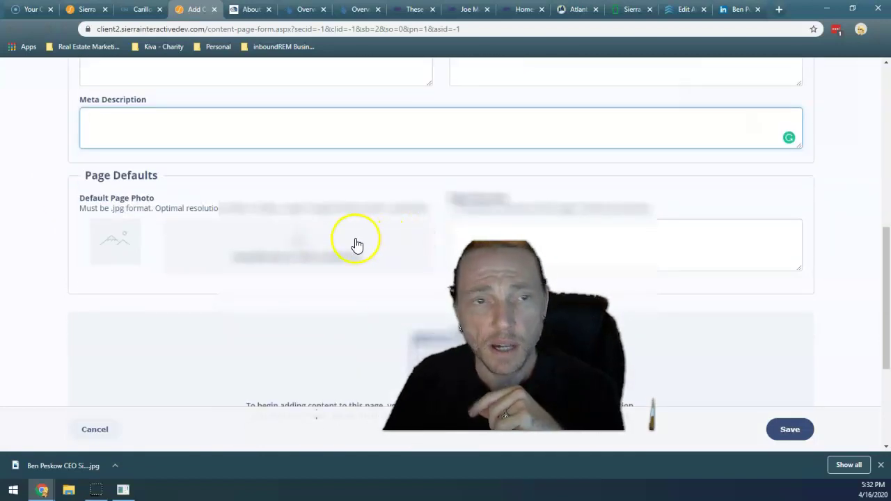
scroll(454, 226, "down", 3)
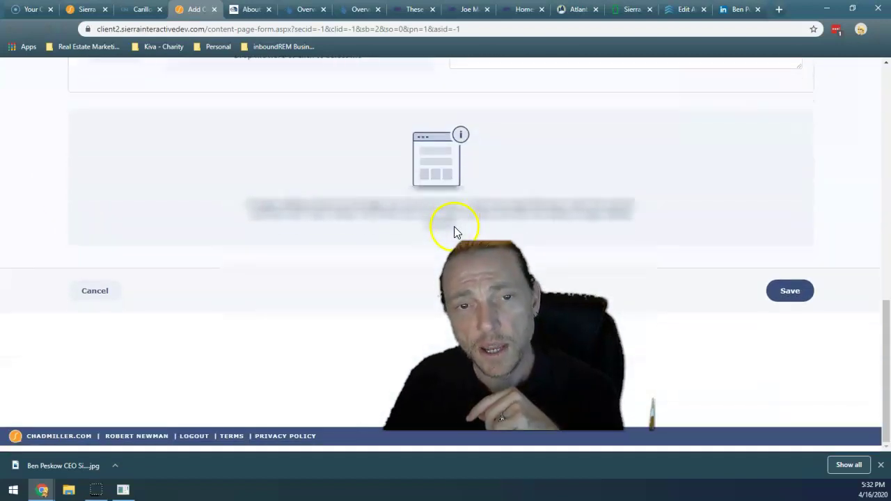
left_click(425, 164)
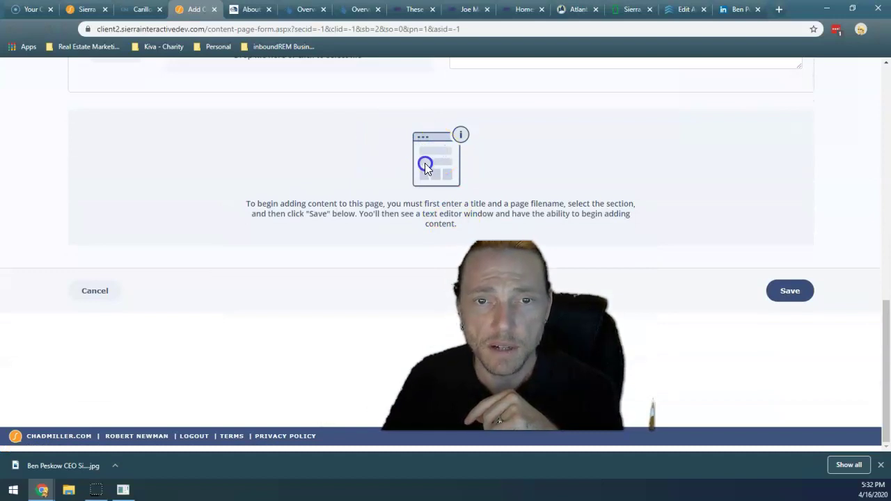
Step: Title the new content page TEST, and check its filename, meta title and the remaining form fields
scroll(414, 306, "up", 5)
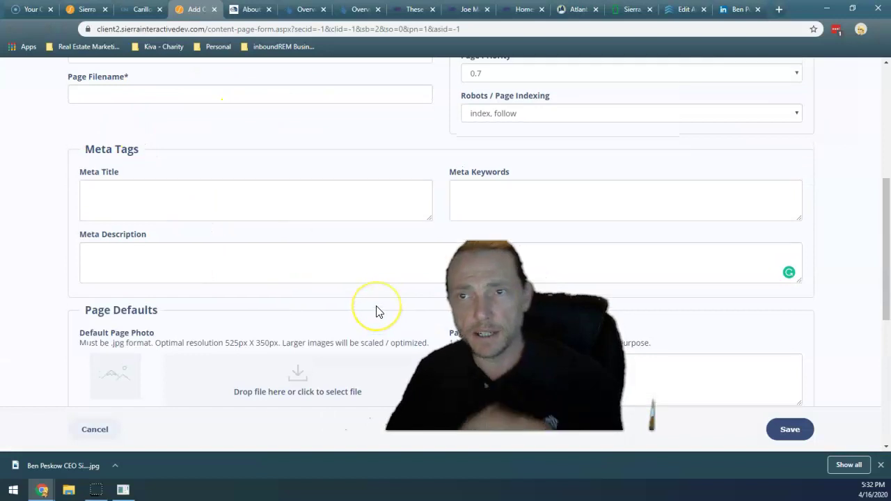
scroll(376, 310, "up", 5)
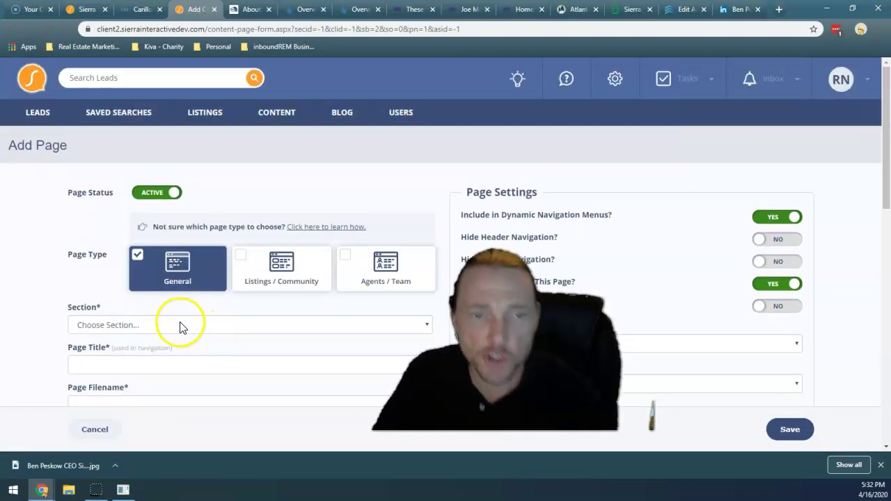
left_click(145, 359)
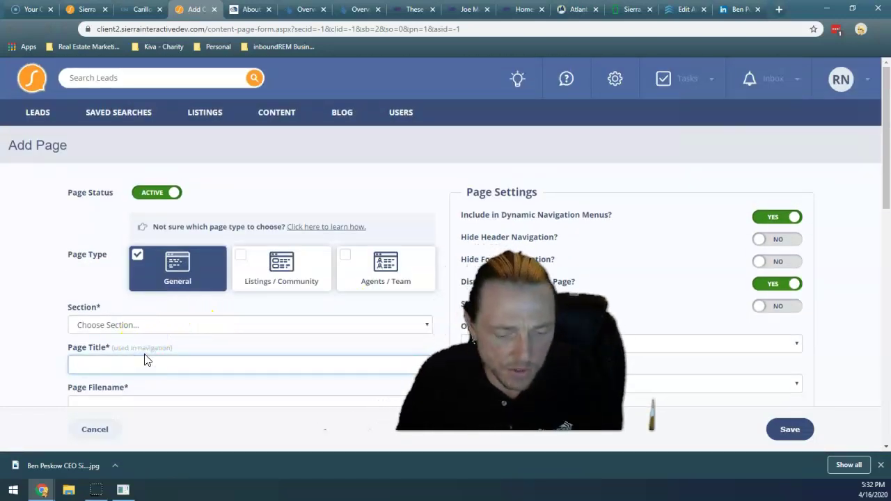
scroll(147, 376, "down", 2)
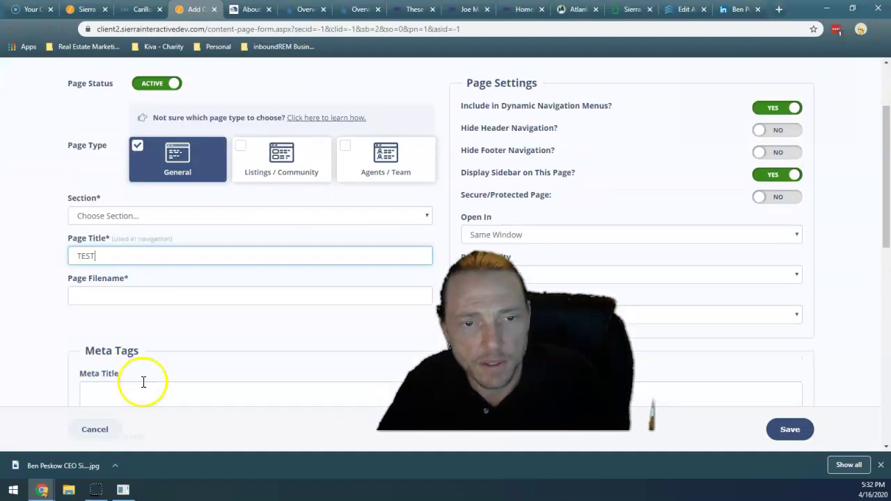
left_click(150, 285)
scroll(292, 414, "down", 8)
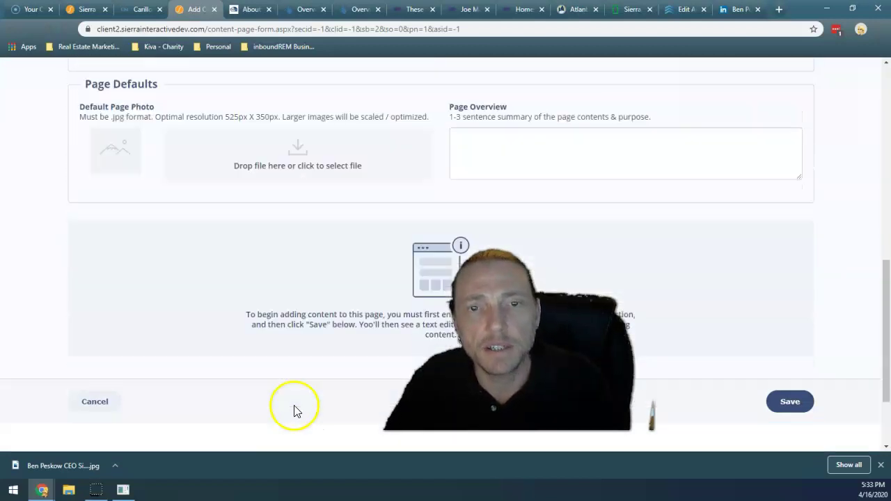
scroll(367, 367, "up", 5)
scroll(368, 368, "up", 3)
scroll(376, 366, "down", 3)
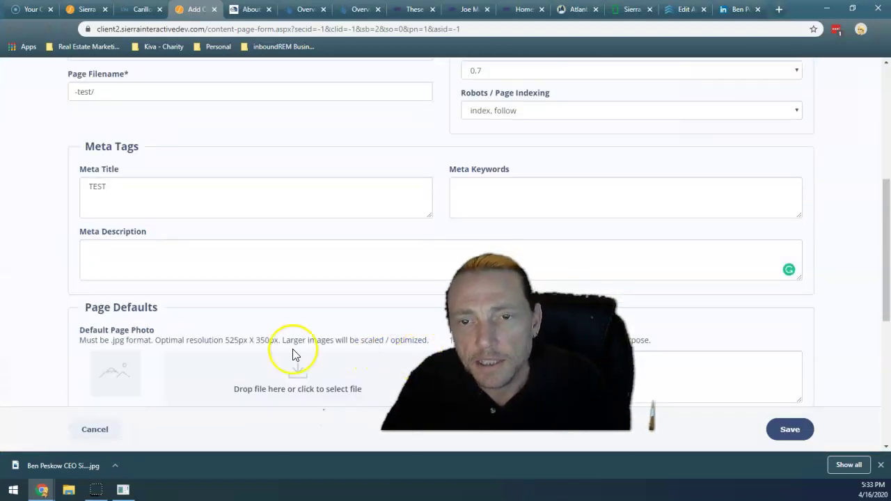
scroll(315, 293, "up", 5)
Step: Assign the new TEST page to the Sell section, and discard the page without saving
left_click(315, 289)
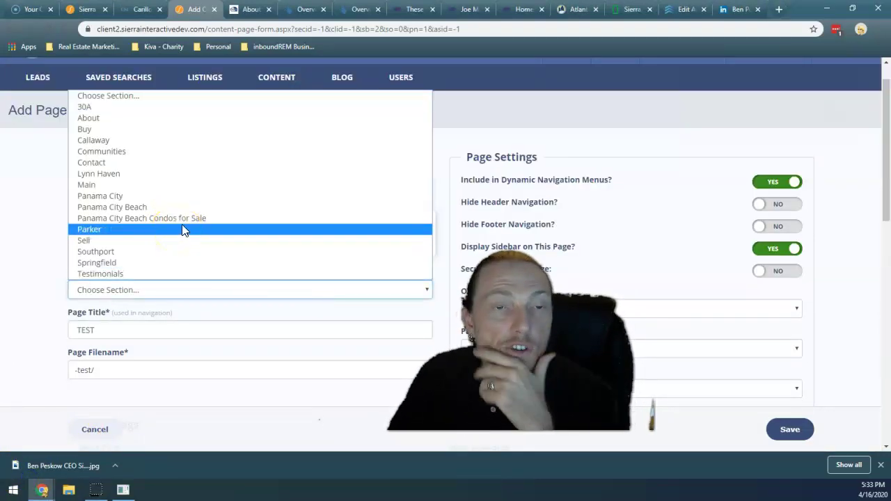
left_click(146, 240)
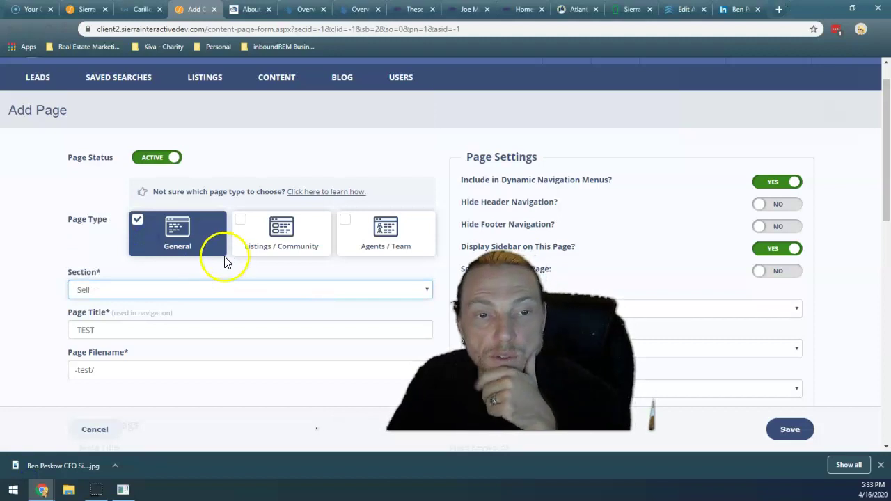
scroll(225, 262, "down", 9)
scroll(383, 286, "up", 3)
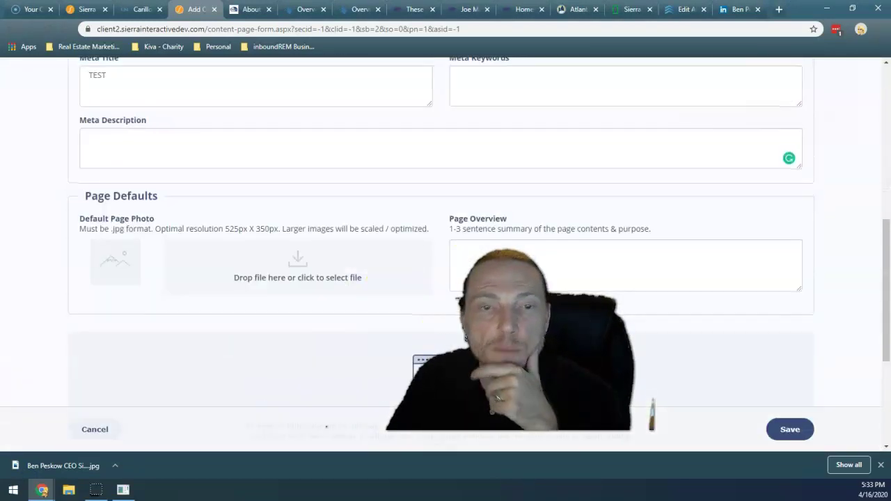
scroll(391, 304, "up", 3)
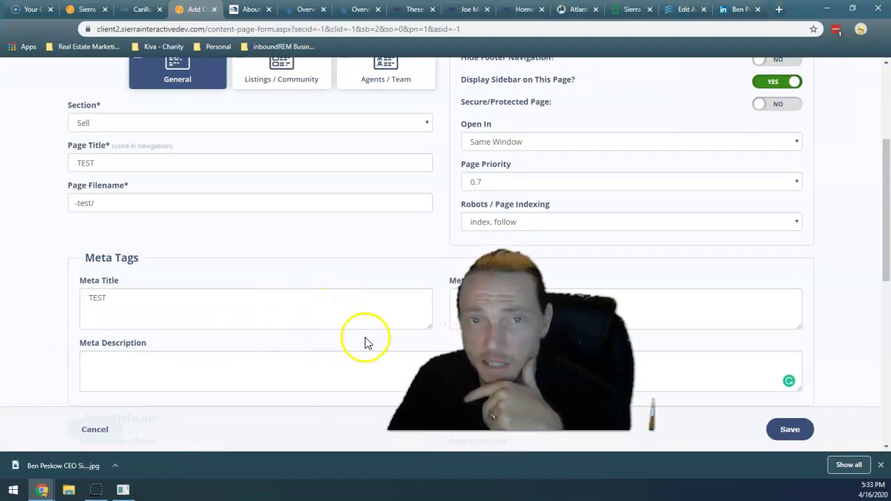
scroll(368, 343, "up", 2)
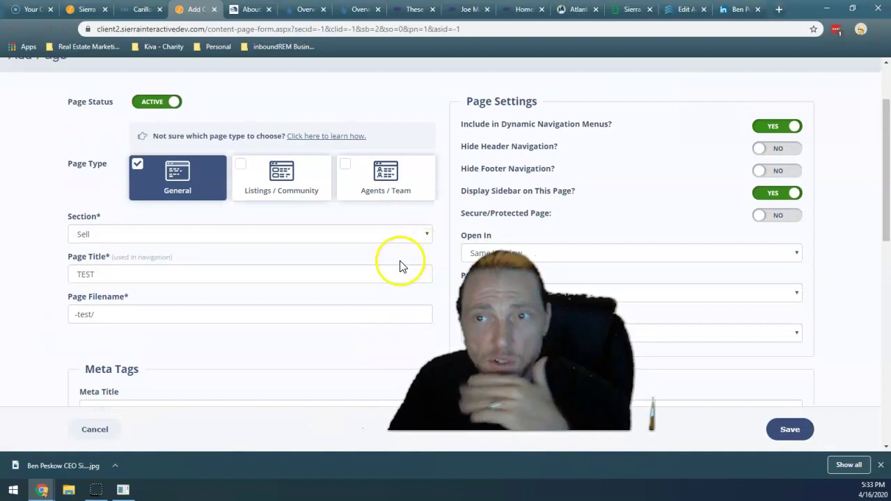
scroll(304, 257, "up", 2)
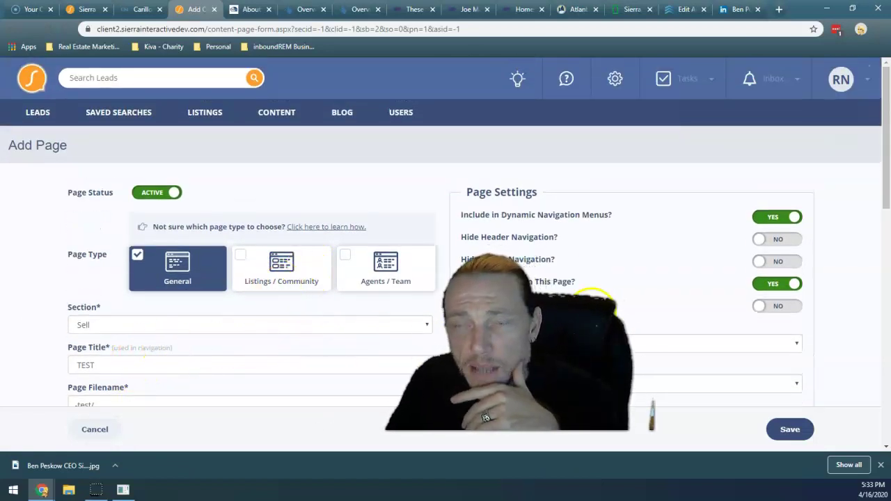
left_click(92, 429)
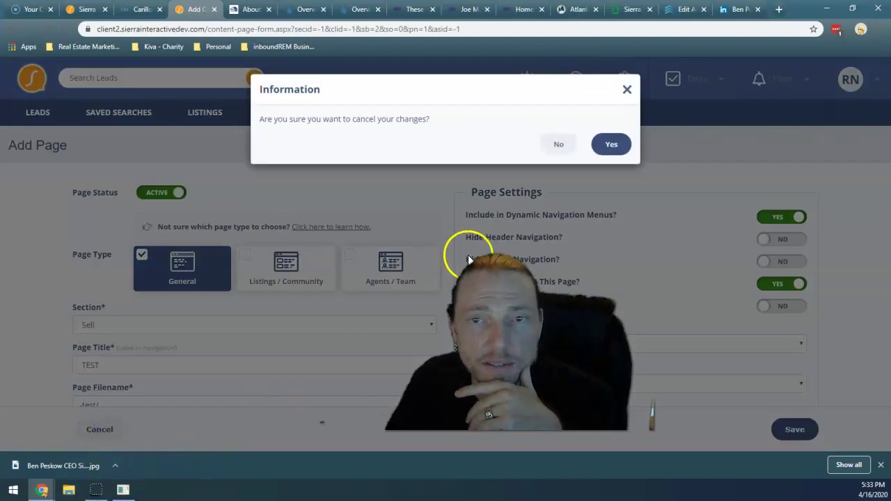
left_click(618, 147)
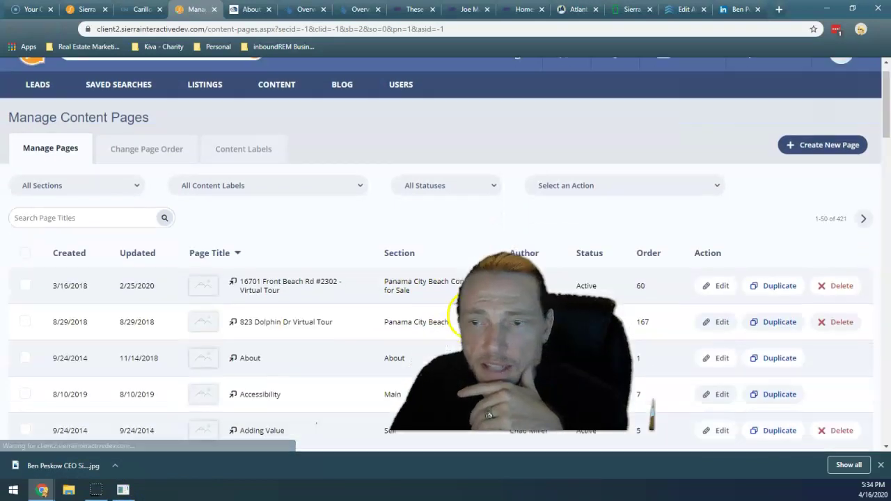
Step: Open the first listed virtual tour page for editing, and examine its content labels, page components and main text editor
scroll(676, 248, "down", 1)
left_click(723, 259)
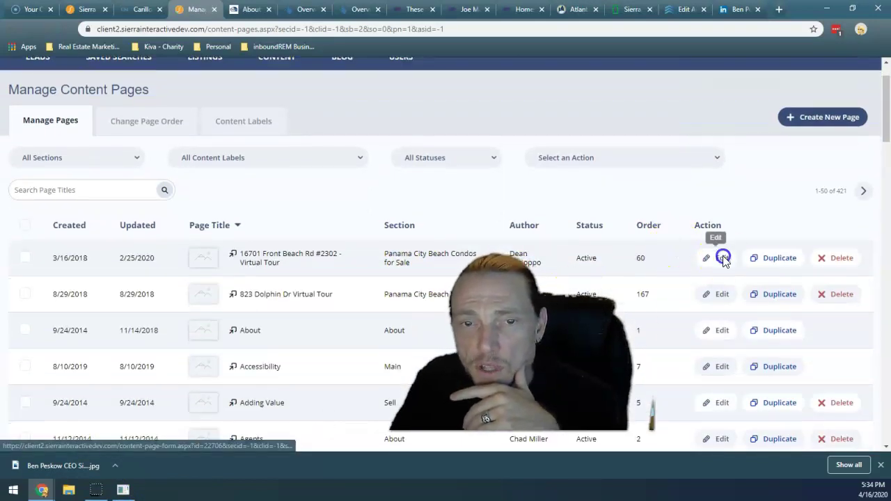
scroll(453, 324, "down", 15)
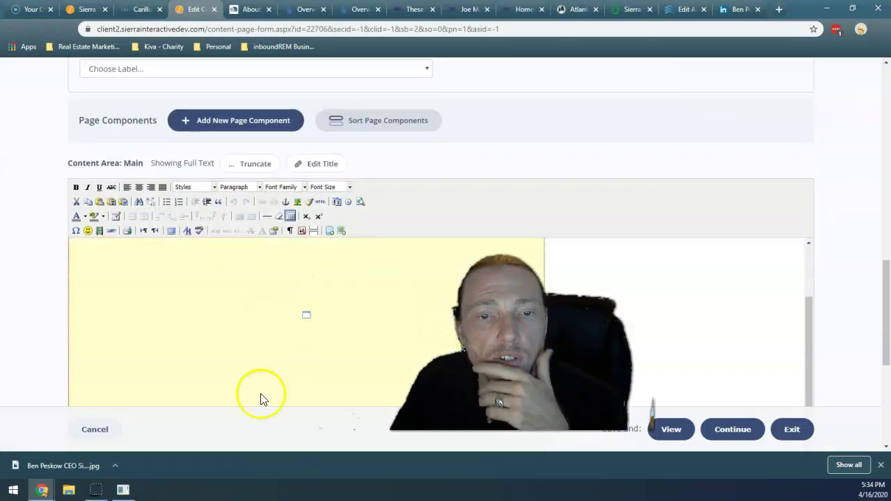
scroll(302, 294, "down", 3)
scroll(543, 223, "up", 3)
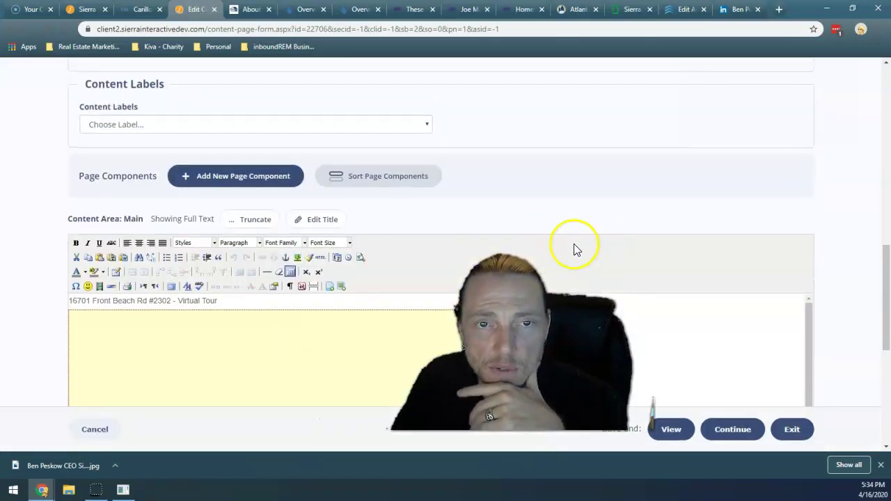
scroll(432, 240, "down", 2)
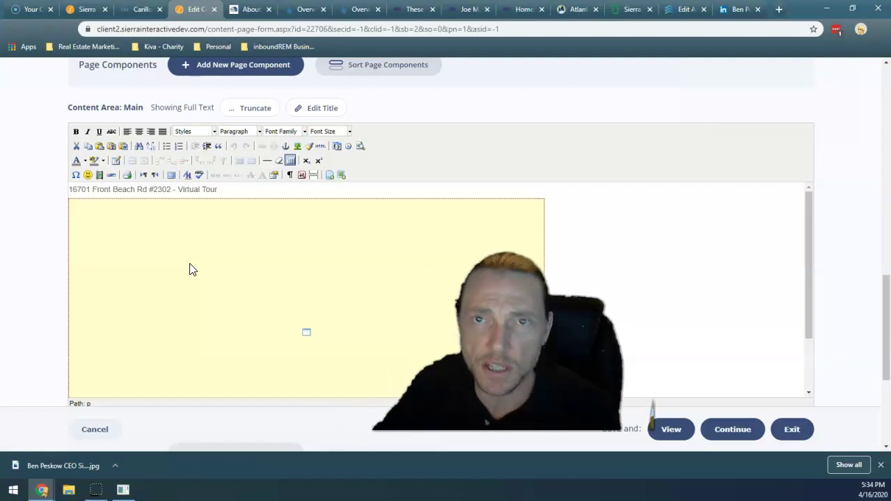
Step: Switch to the manausa.com Buckhead community page, and look through its listings, neighborhood description and home sales table
left_click(468, 9)
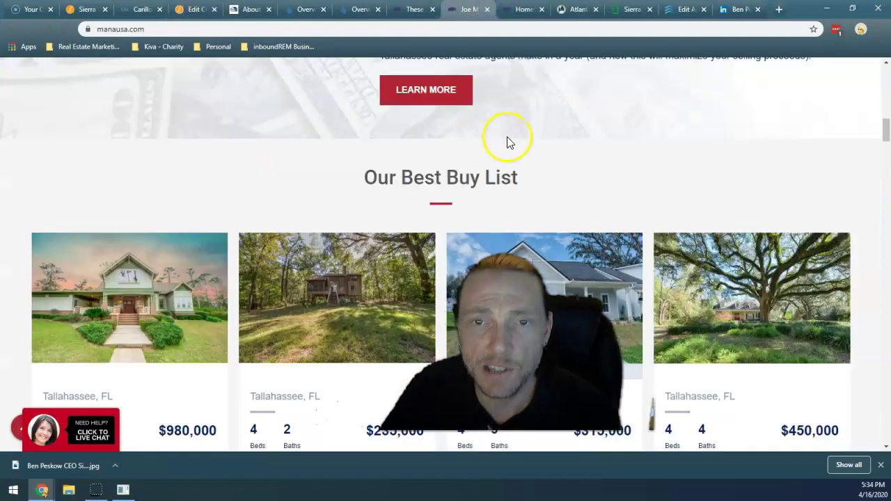
left_click(523, 9)
scroll(428, 355, "up", 2)
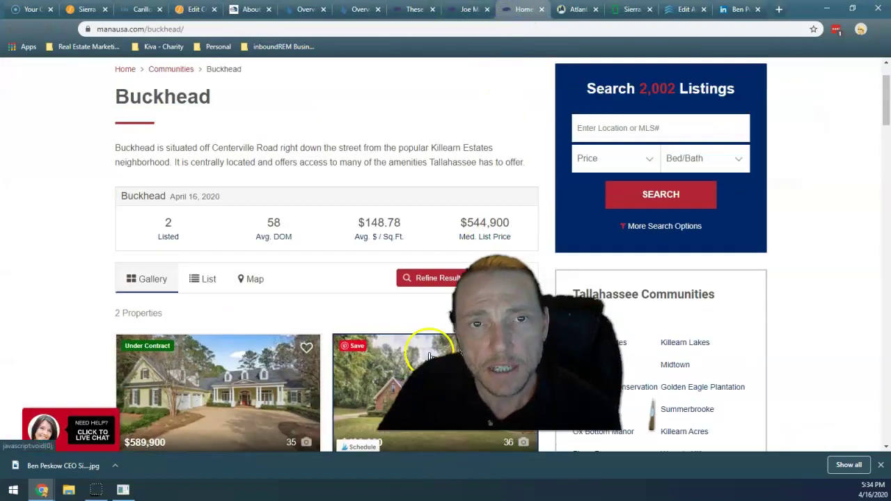
scroll(549, 84, "down", 15)
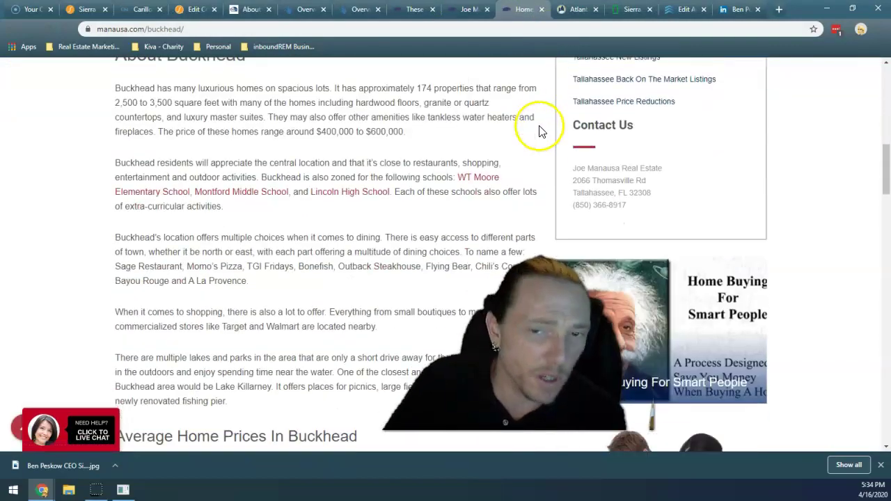
scroll(543, 137, "down", 17)
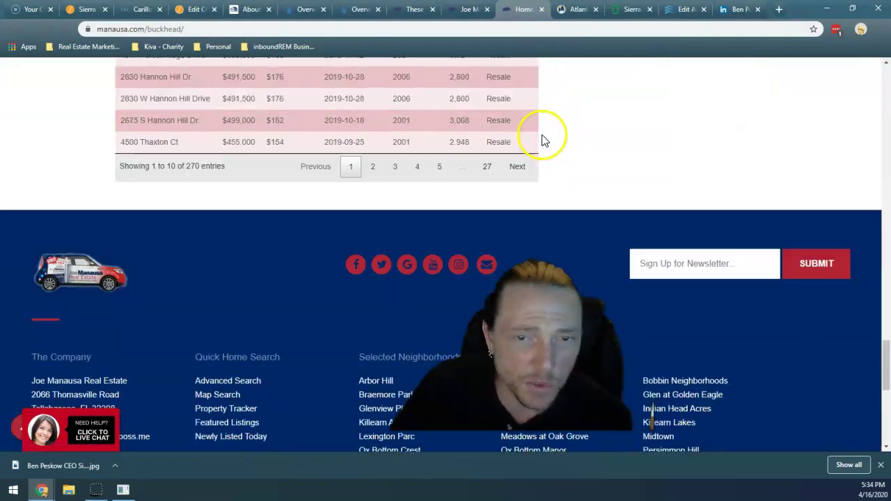
scroll(546, 139, "up", 5)
scroll(547, 139, "up", 12)
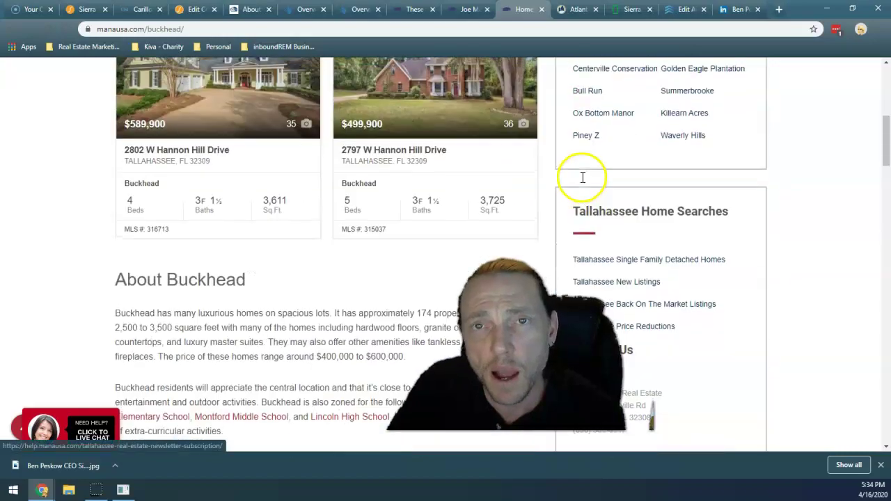
Step: Return to the manausa.com homepage, and open the Goose Creek community page from its neighborhood links
key("ctrl+shift+Tab")
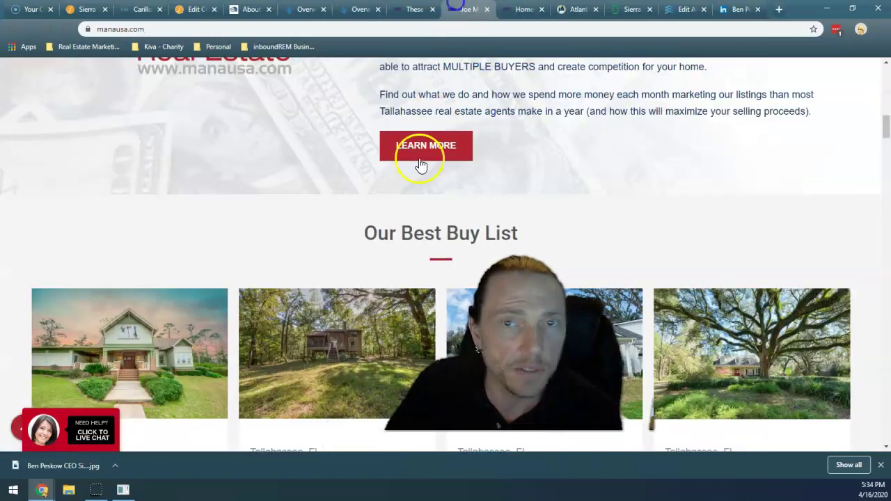
scroll(402, 214, "down", 15)
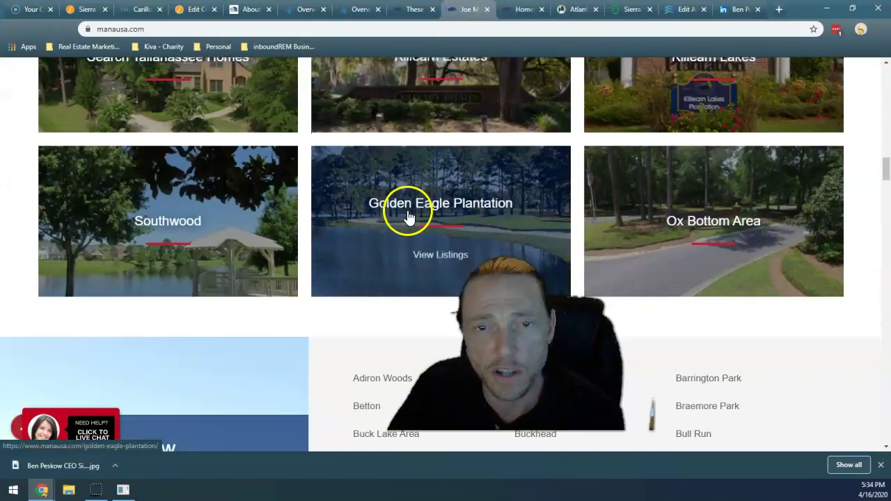
scroll(407, 218, "down", 1)
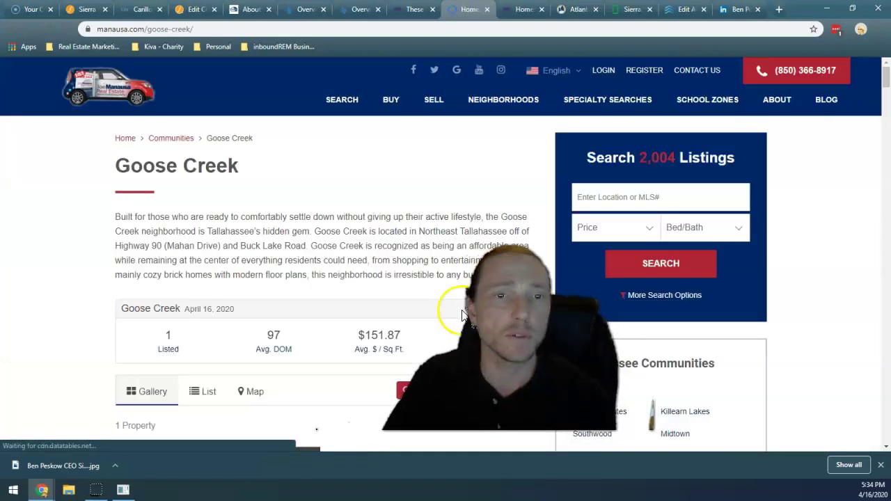
Step: Examine the Goose Creek page's listing, schools section, home price and size trend charts, and sales table
scroll(418, 289, "down", 1)
scroll(420, 289, "down", 1)
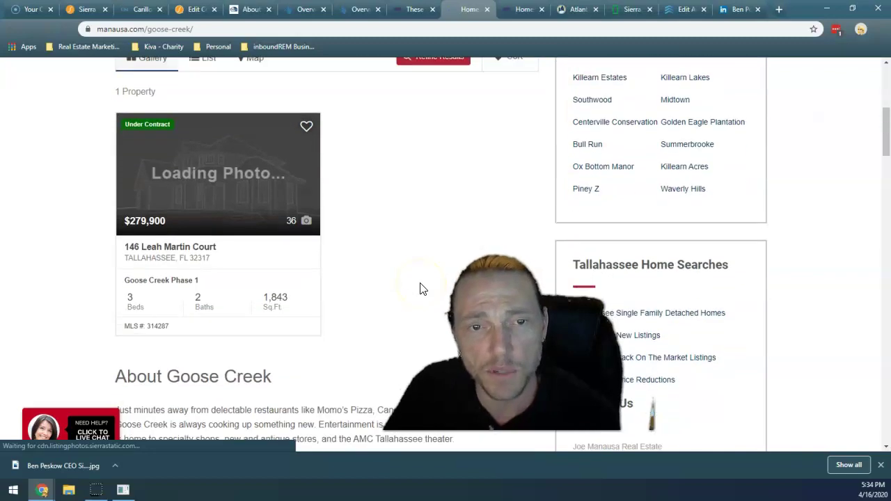
scroll(423, 289, "down", 5)
scroll(424, 290, "down", 14)
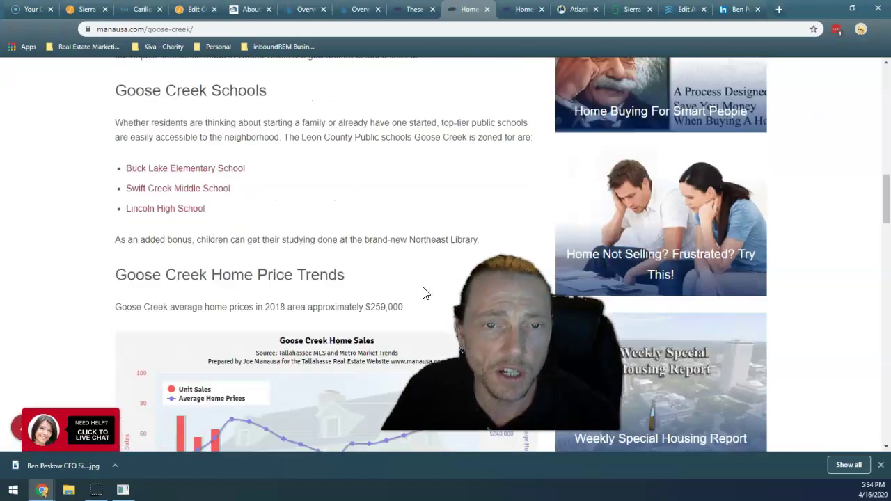
scroll(424, 292, "down", 10)
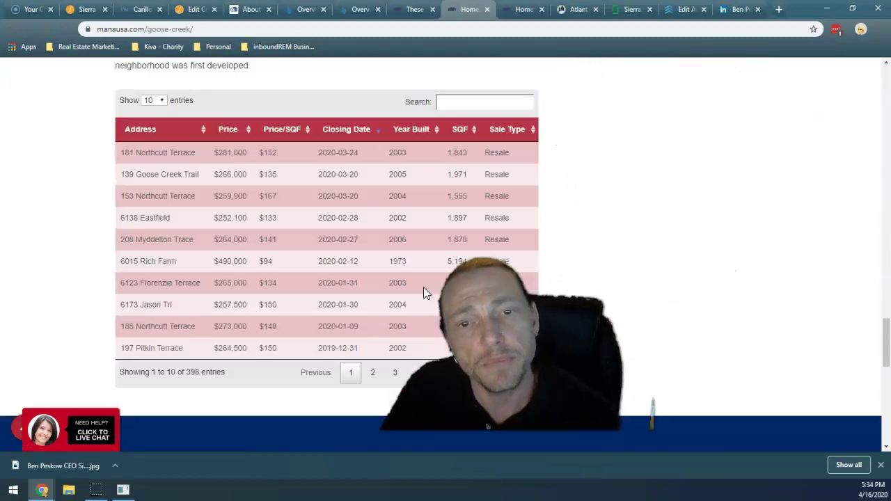
scroll(423, 287, "up", 10)
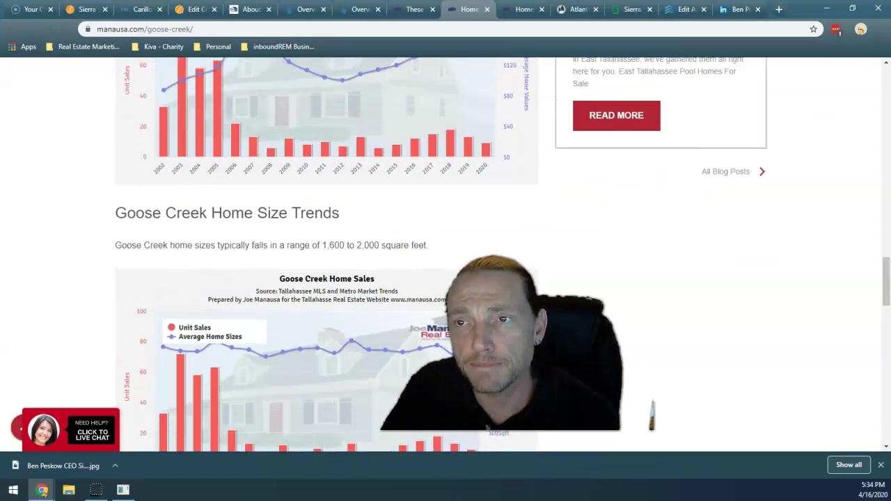
scroll(423, 290, "up", 20)
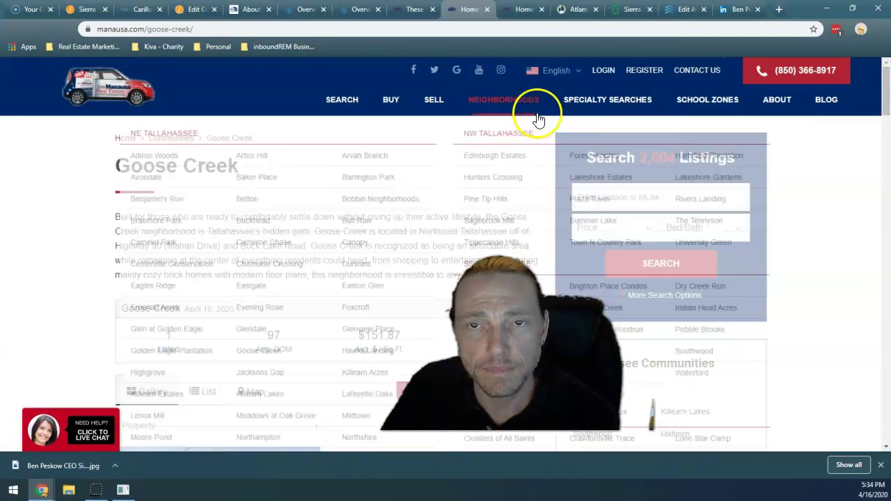
Step: Check the Buckhead page's neighborhoods list, glance at the Goose Creek page and East Side pool homes post, and return to Buckhead
left_click(524, 9)
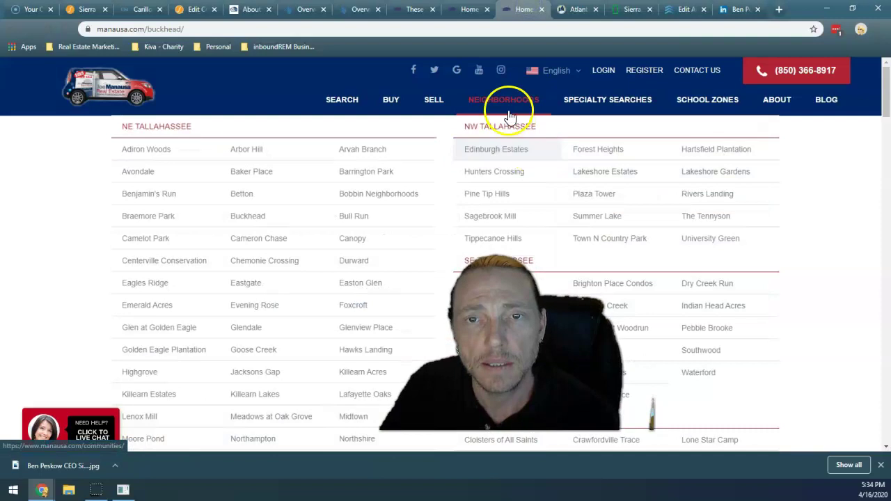
left_click(465, 9)
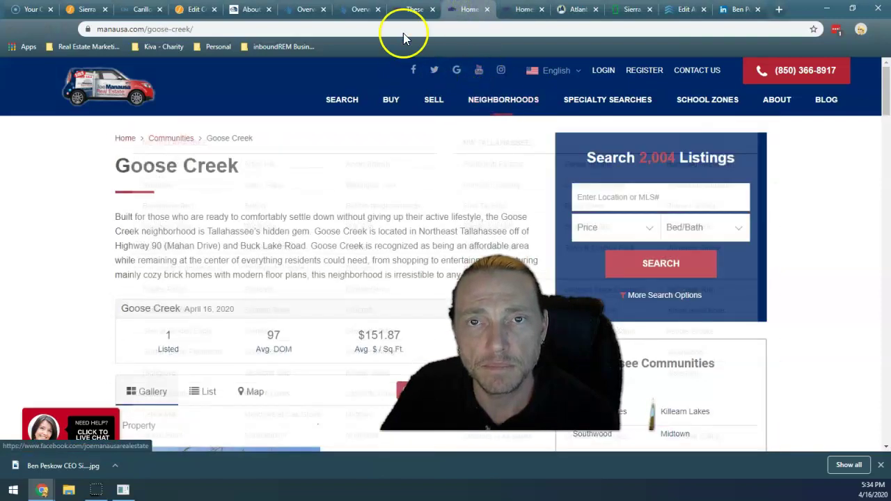
left_click(402, 10)
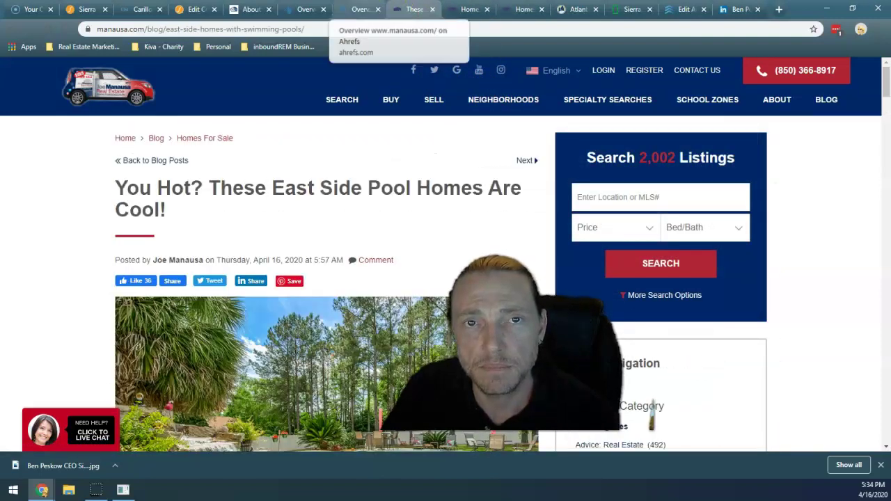
left_click(522, 9)
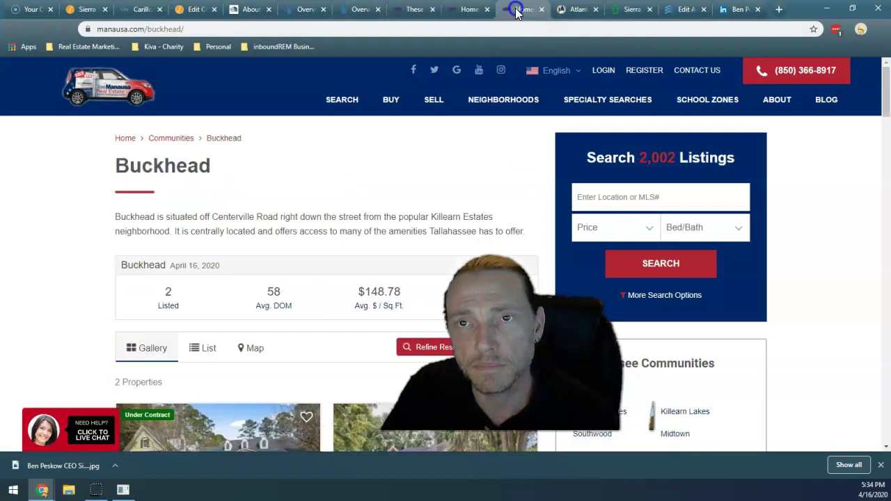
Step: Look through the neighborhoods list in the Buckhead community page's site navigation
mouse_move(503, 100)
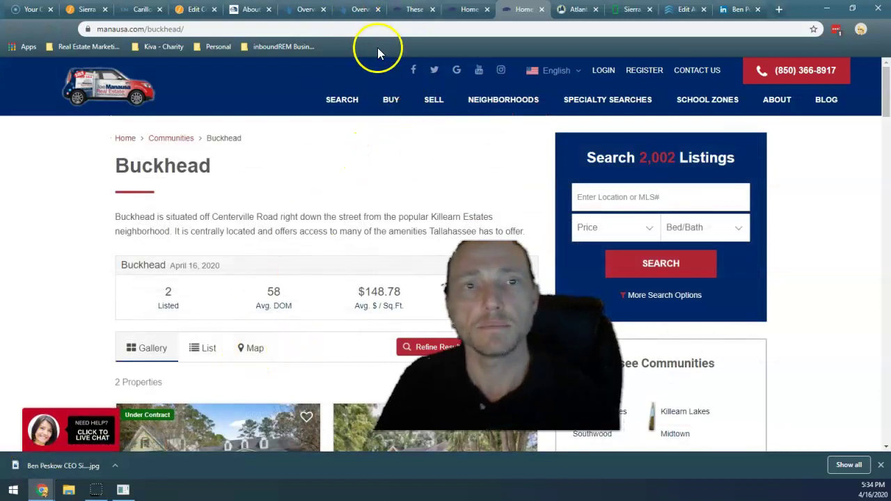
mouse_move(441, 193)
scroll(439, 195, "down", 2)
scroll(445, 194, "down", 2)
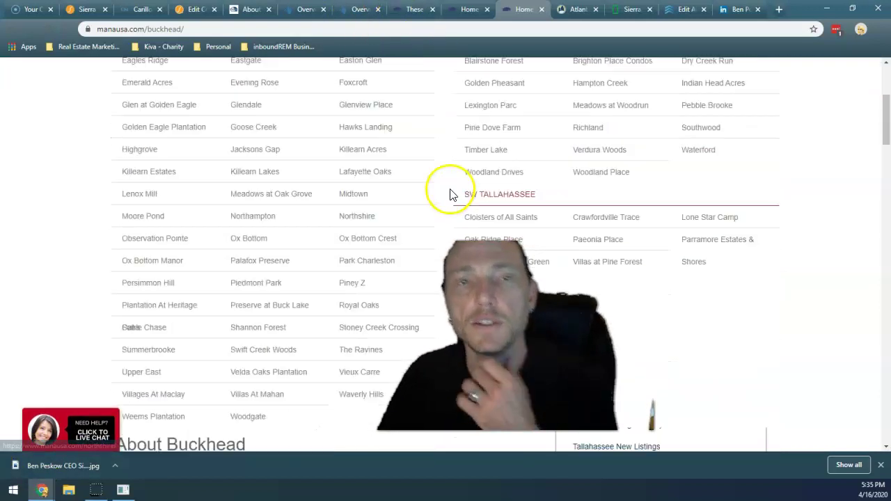
Step: Glance at the Sierra Interactive pricing page, switch to the Sierra admin's page editor, and open the Blog Posts management page
left_click(84, 8)
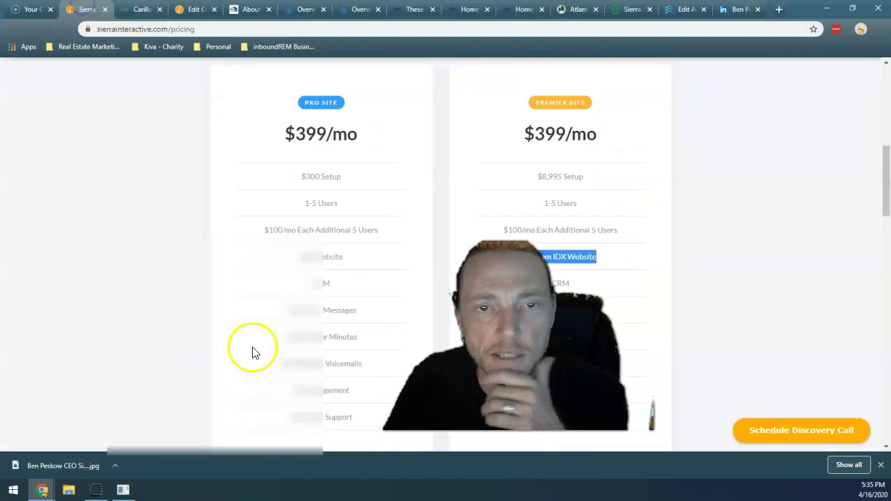
left_click(199, 9)
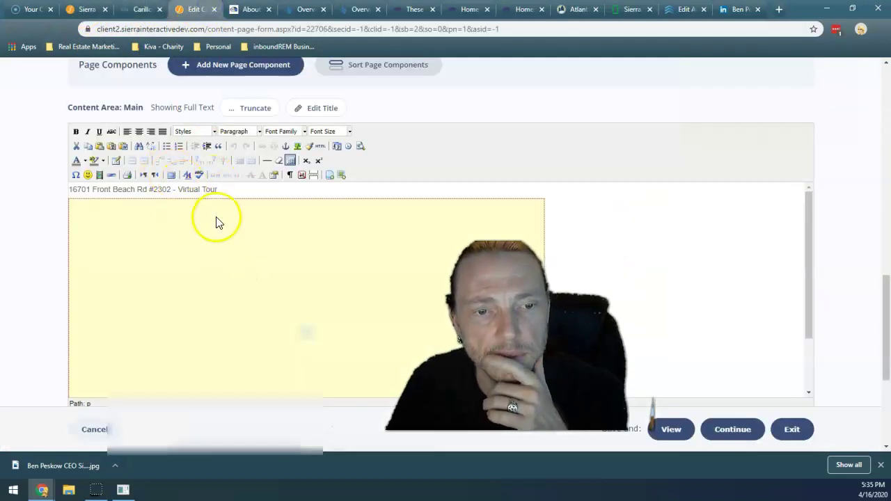
scroll(215, 201, "up", 15)
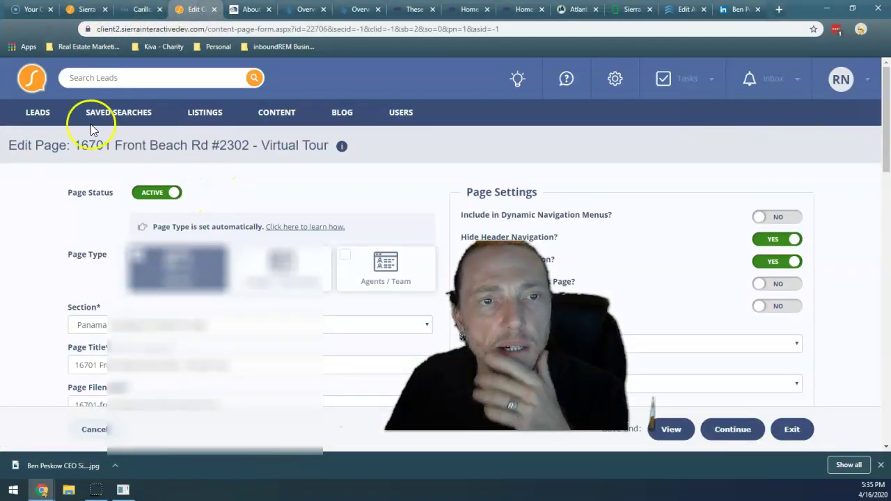
left_click(31, 115)
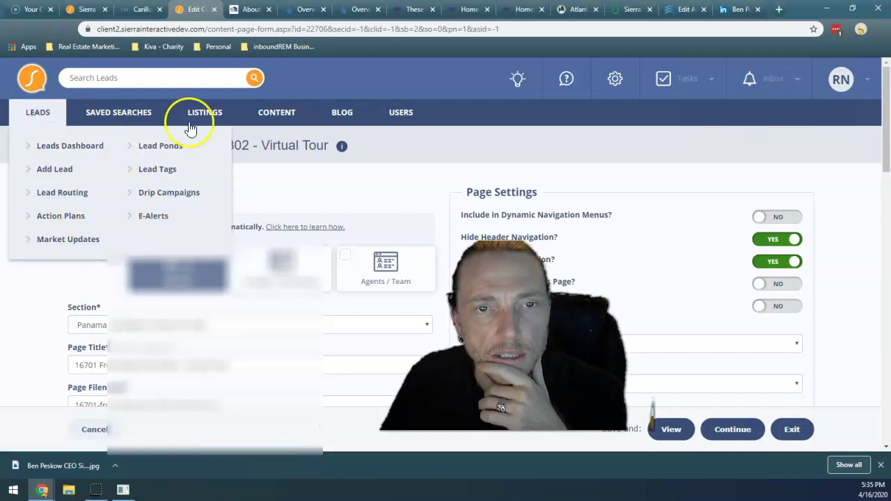
left_click(342, 112)
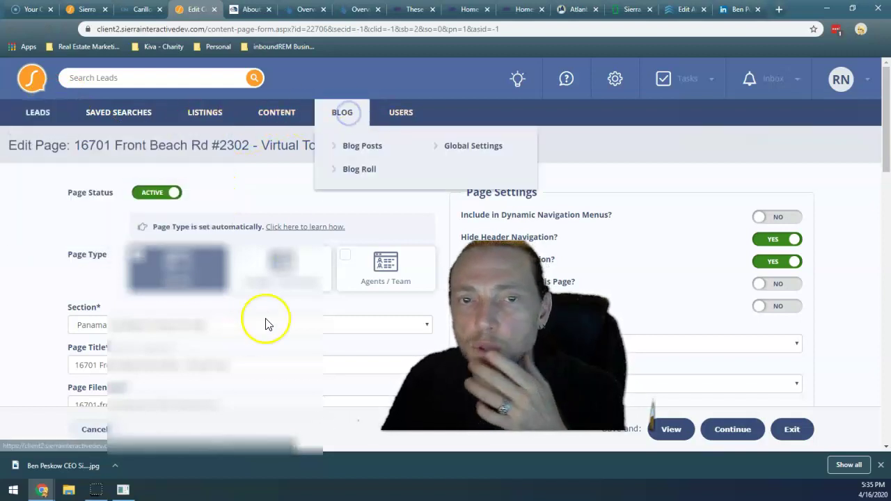
left_click(361, 147)
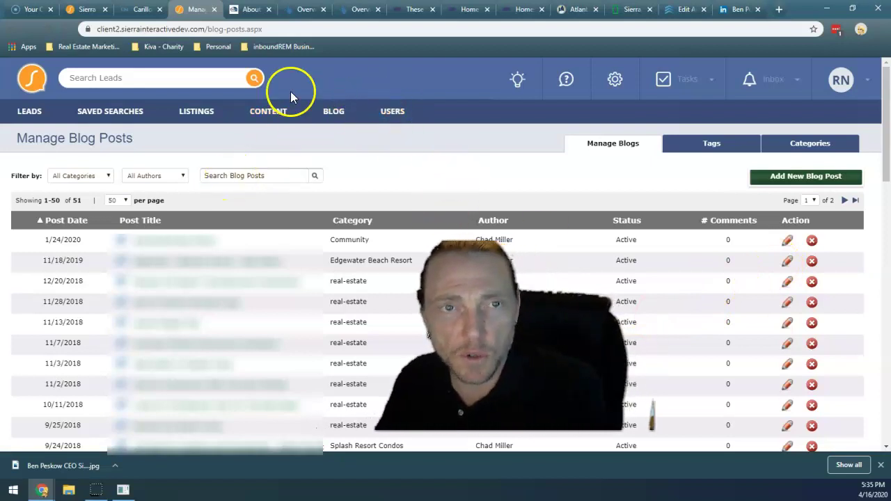
Step: Return to the Goose Creek page, look through the neighborhoods list, and open the Edinburgh Estates community page
left_click(456, 10)
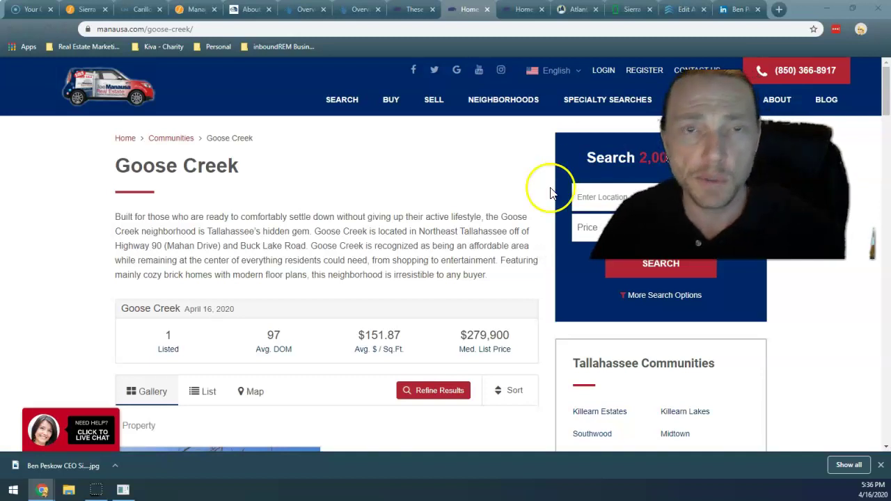
mouse_move(487, 100)
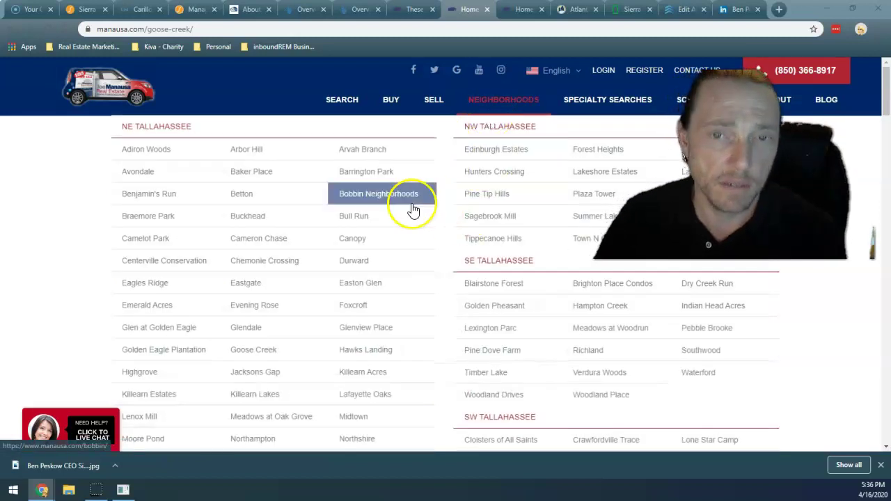
scroll(496, 239, "down", 1)
scroll(496, 239, "down", 2)
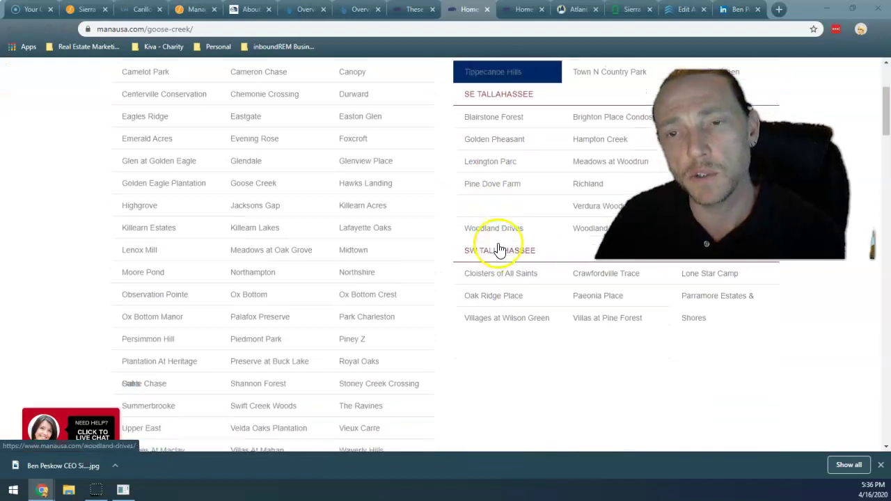
scroll(466, 300, "up", 3)
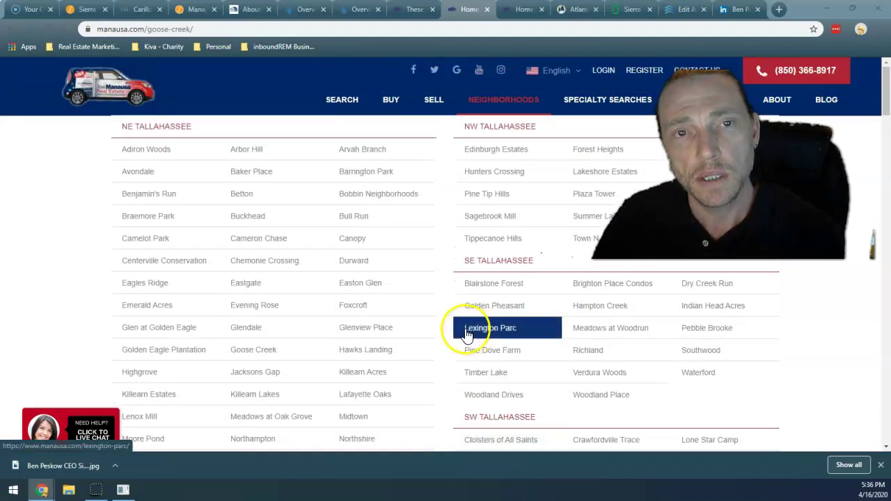
left_click(480, 150)
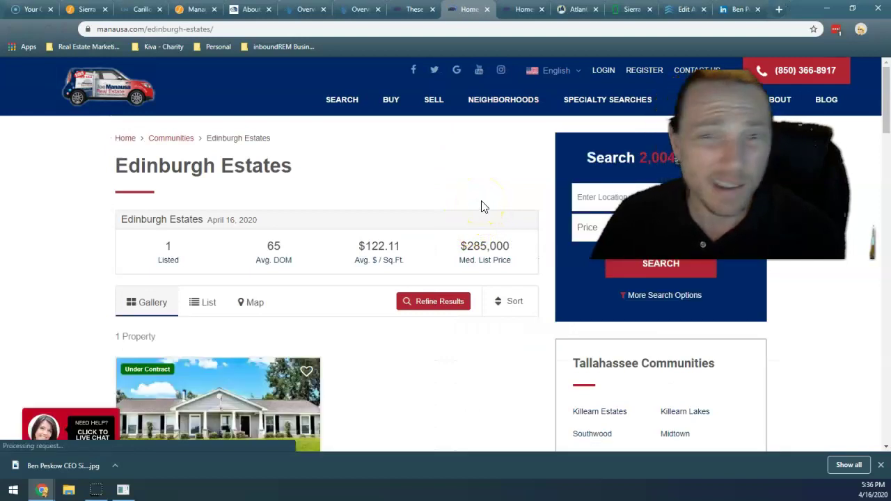
left_click(488, 187)
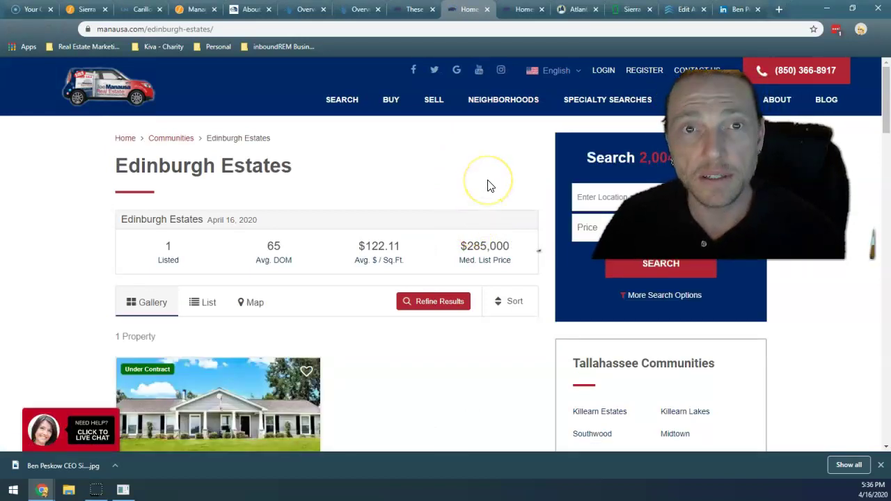
Step: Look over the manausa.com navigation options for buying, selling and specialty searches, including zip code and seller's status
mouse_move(336, 99)
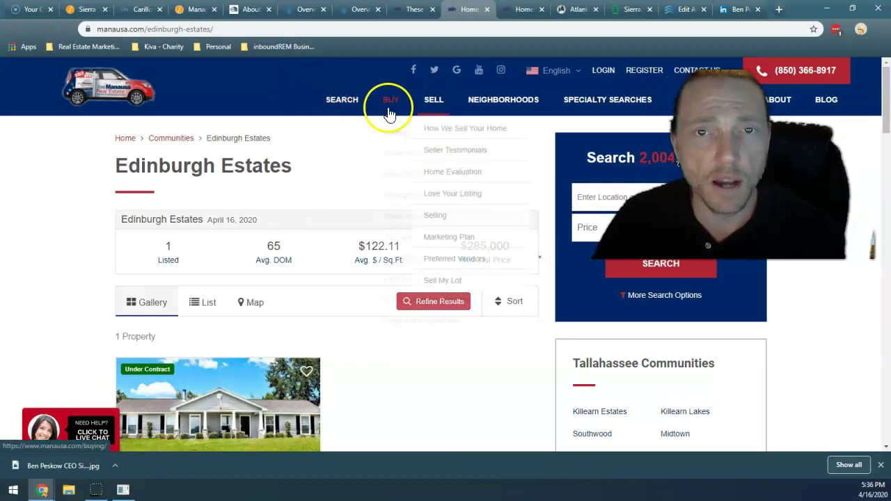
mouse_move(432, 104)
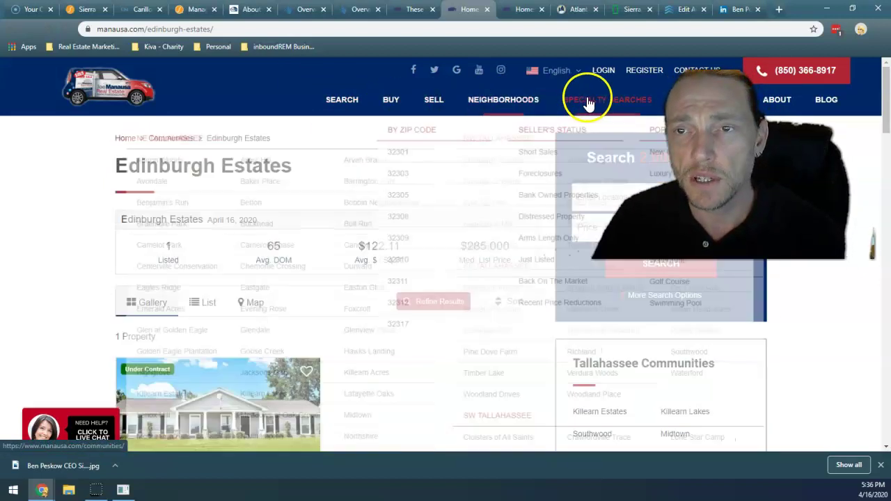
mouse_move(575, 104)
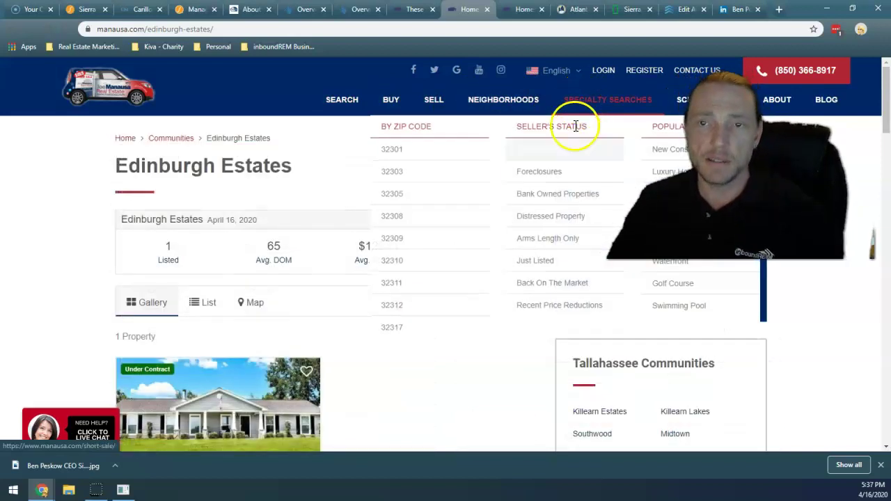
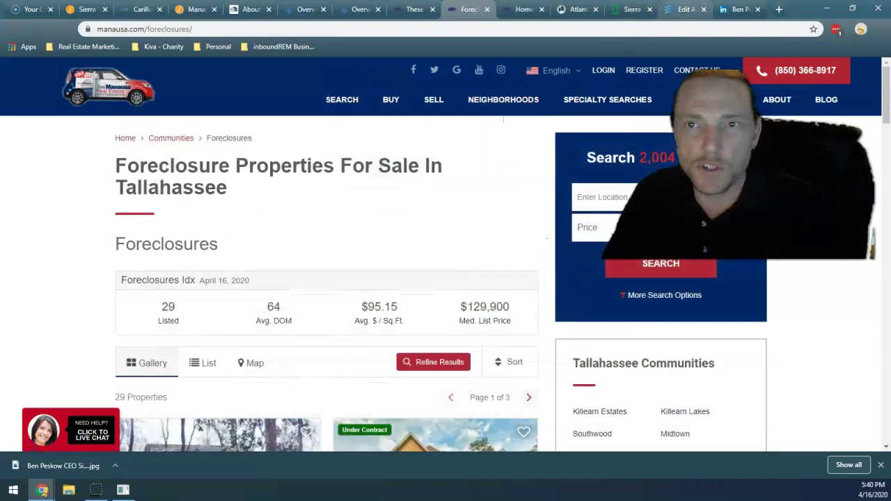
Step: Switch to Sierra Interactive's Glassdoor page, and examine its overall rating, recommendation score and employee reviews
left_click(636, 9)
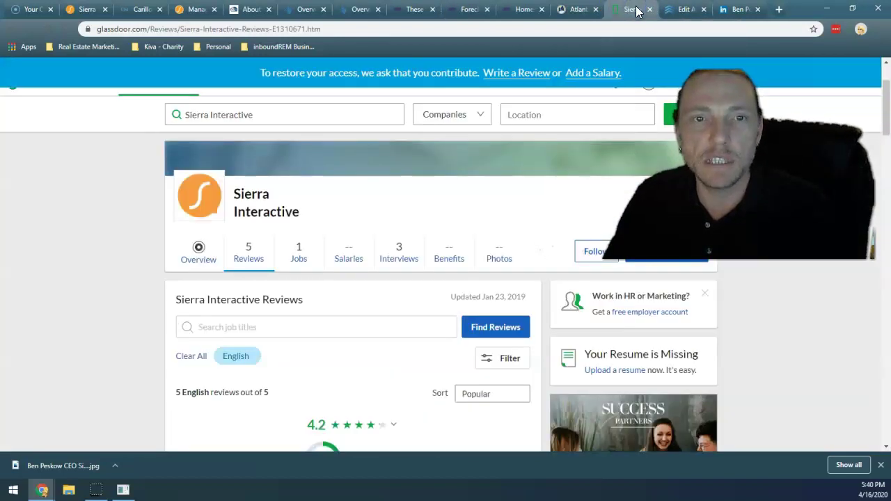
scroll(318, 307, "down", 5)
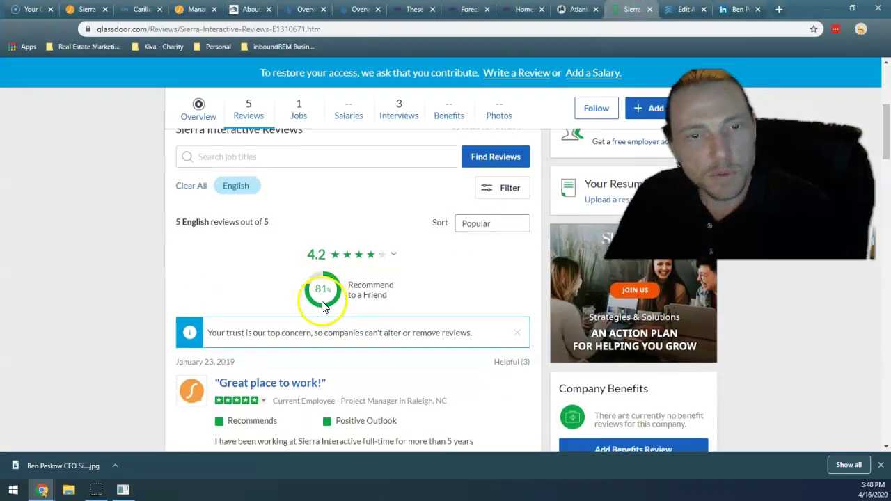
scroll(320, 306, "down", 6)
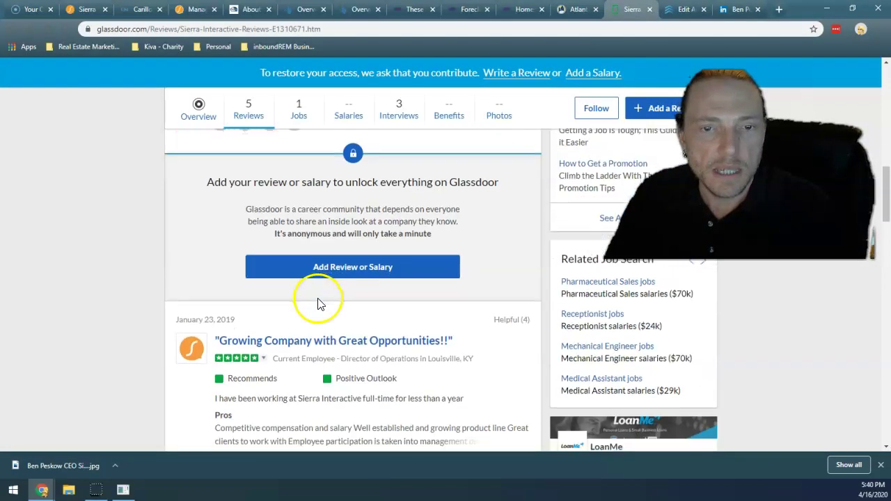
scroll(318, 304, "down", 7)
scroll(318, 304, "up", 4)
scroll(318, 304, "up", 10)
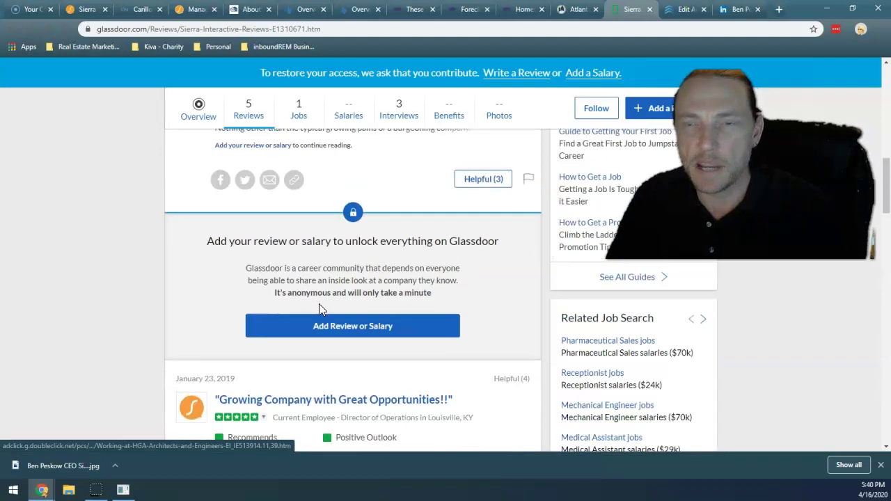
scroll(319, 311, "up", 5)
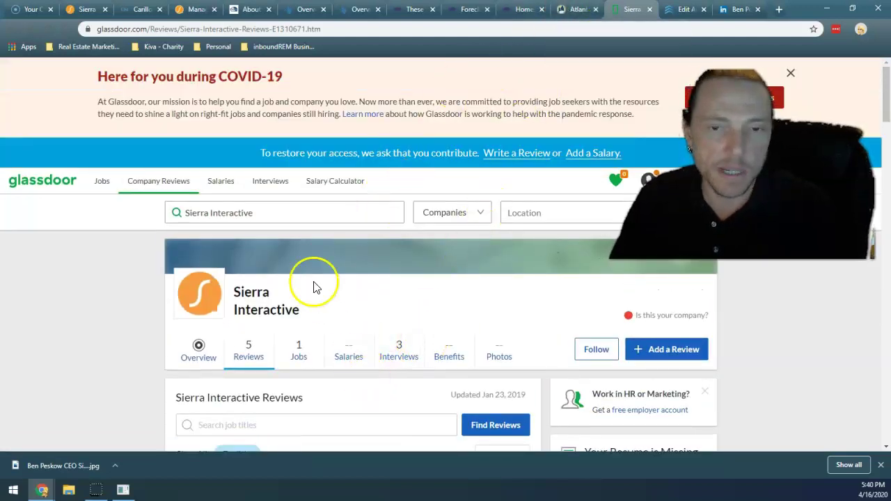
scroll(315, 286, "down", 3)
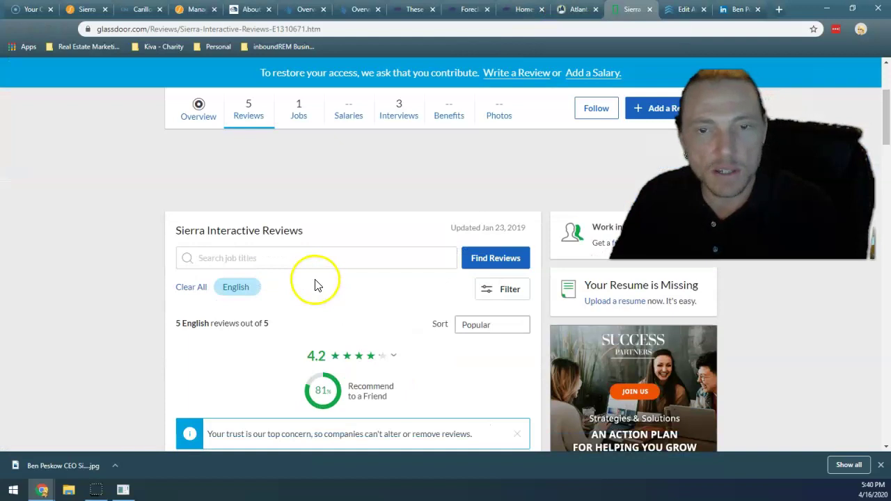
Step: Switch to The Keen Team's realsourcebrokers.com homepage, and look through its Intown Atlanta neighborhood links and featured listings
left_click(578, 10)
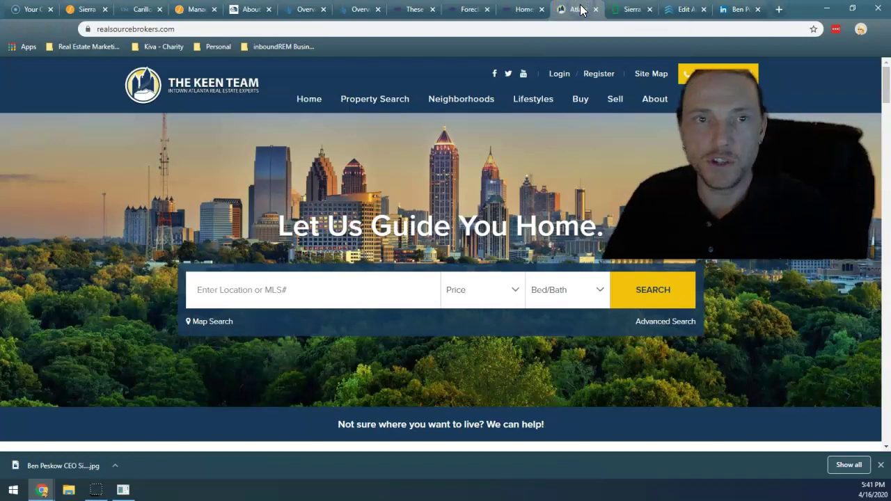
mouse_move(483, 114)
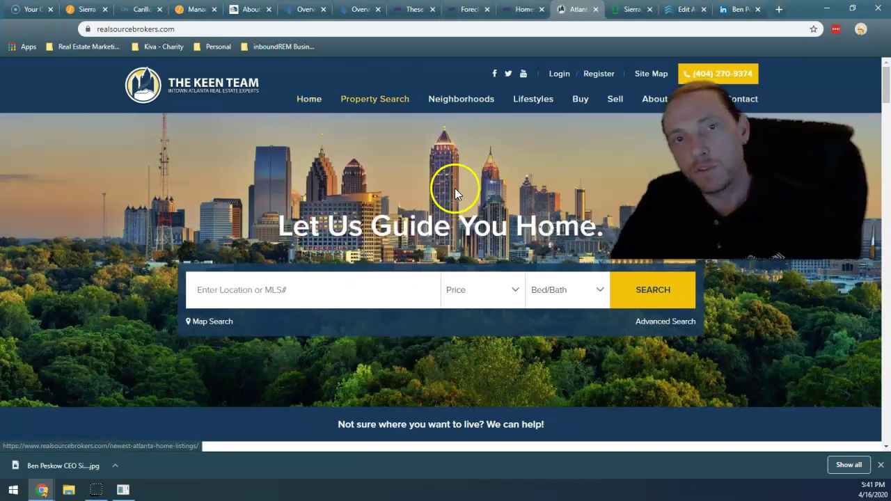
scroll(455, 156, "down", 10)
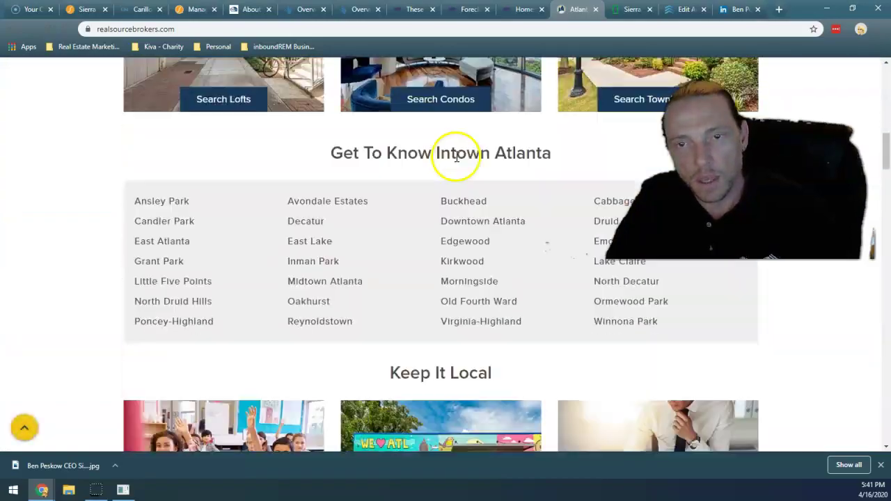
scroll(456, 157, "down", 11)
scroll(452, 162, "up", 4)
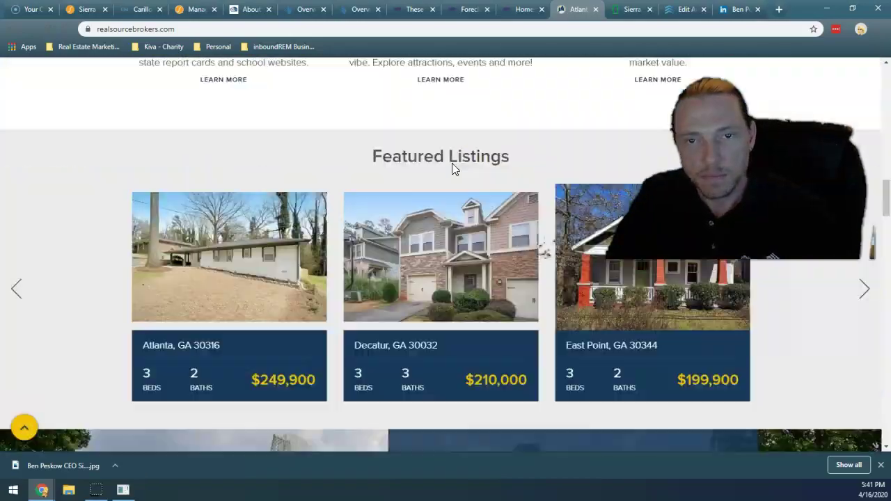
scroll(452, 165, "up", 15)
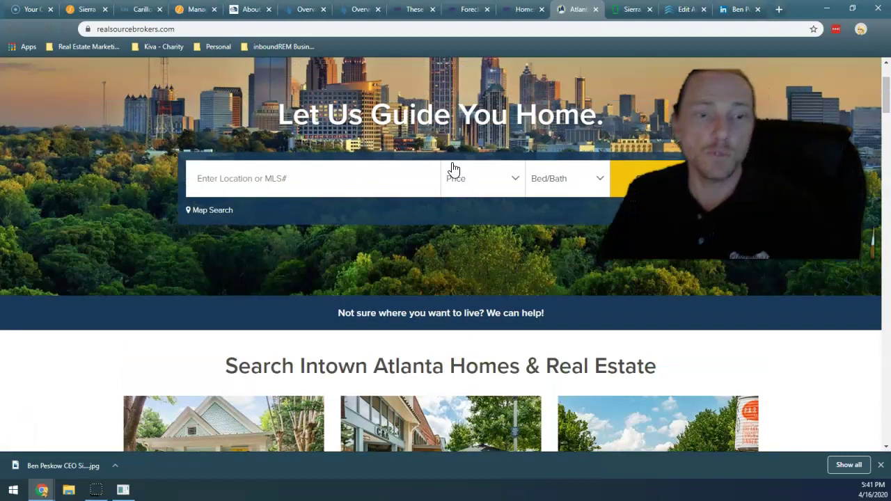
scroll(453, 169, "up", 2)
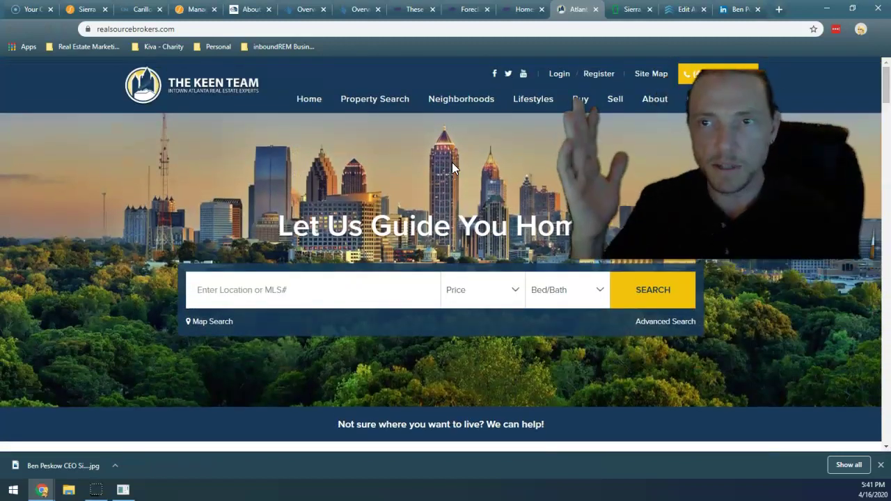